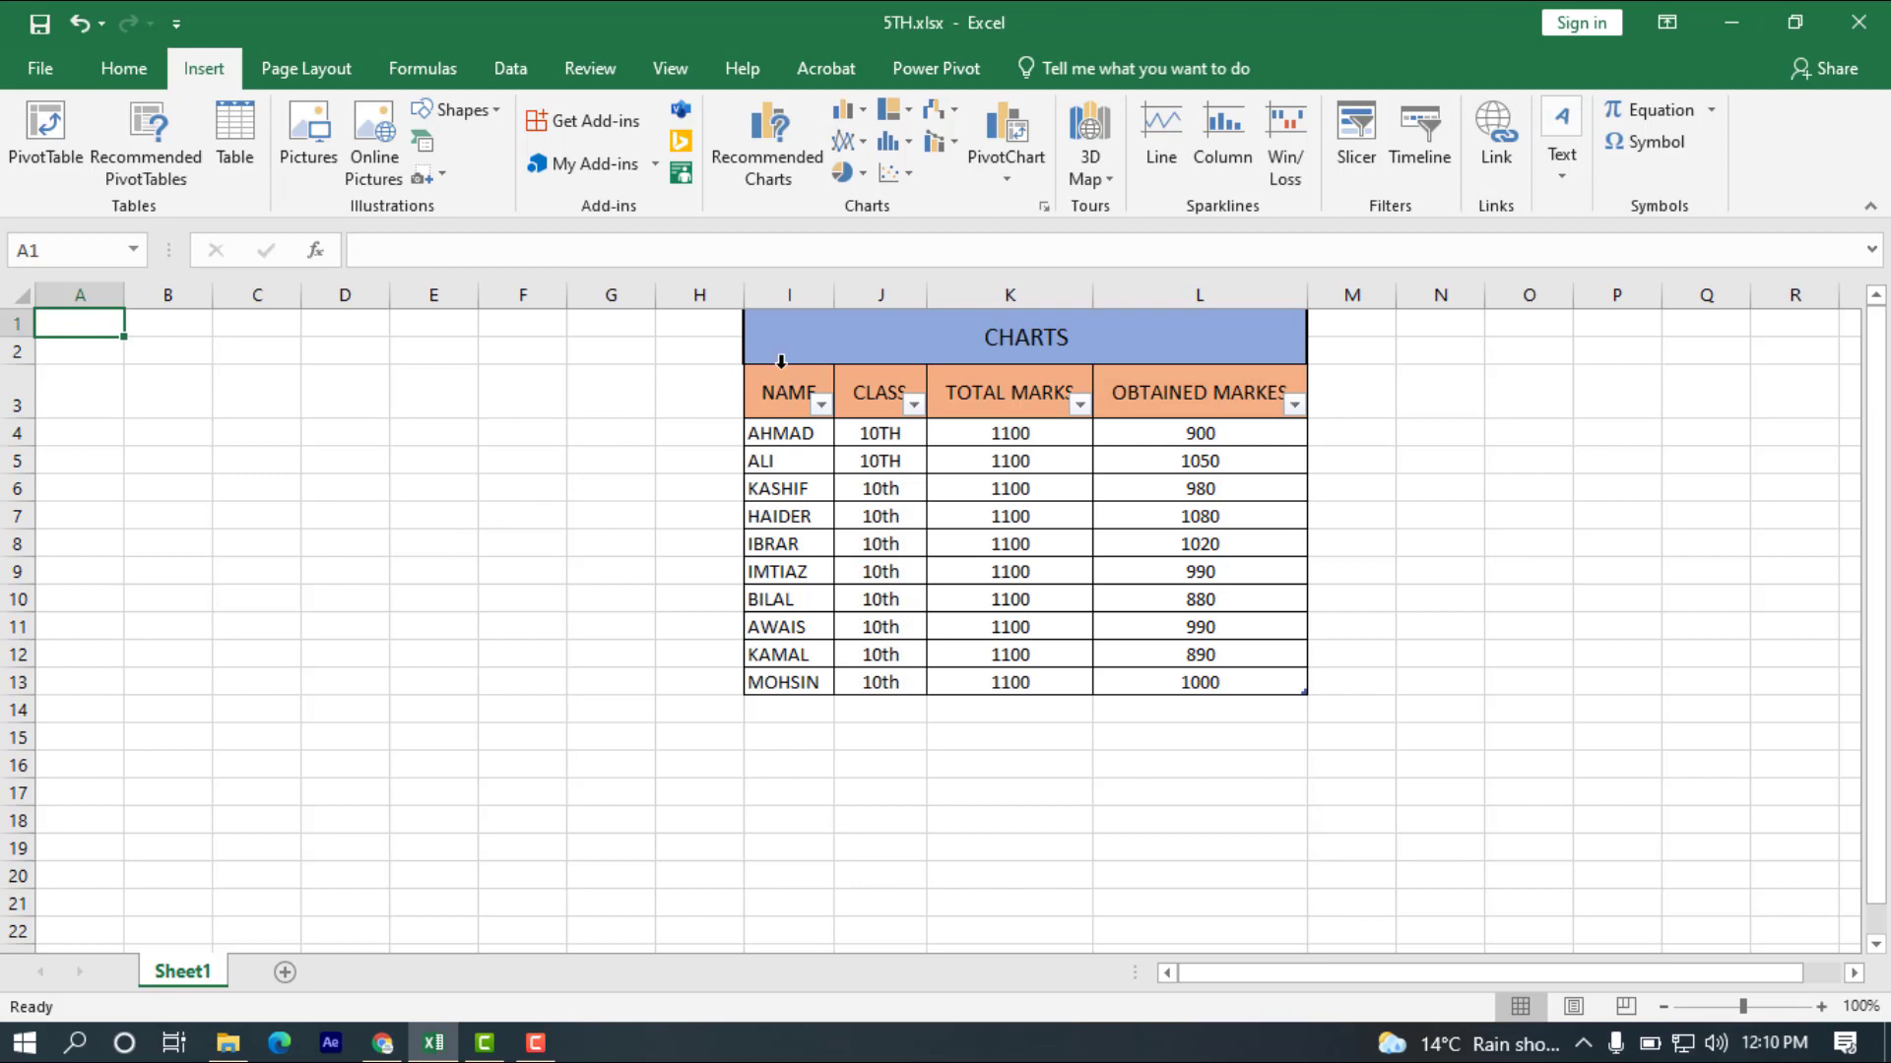
Insert a 2-D clustered column chart from the CHARTS table data.
{"action": "left_click", "coordinate": [743, 370]}
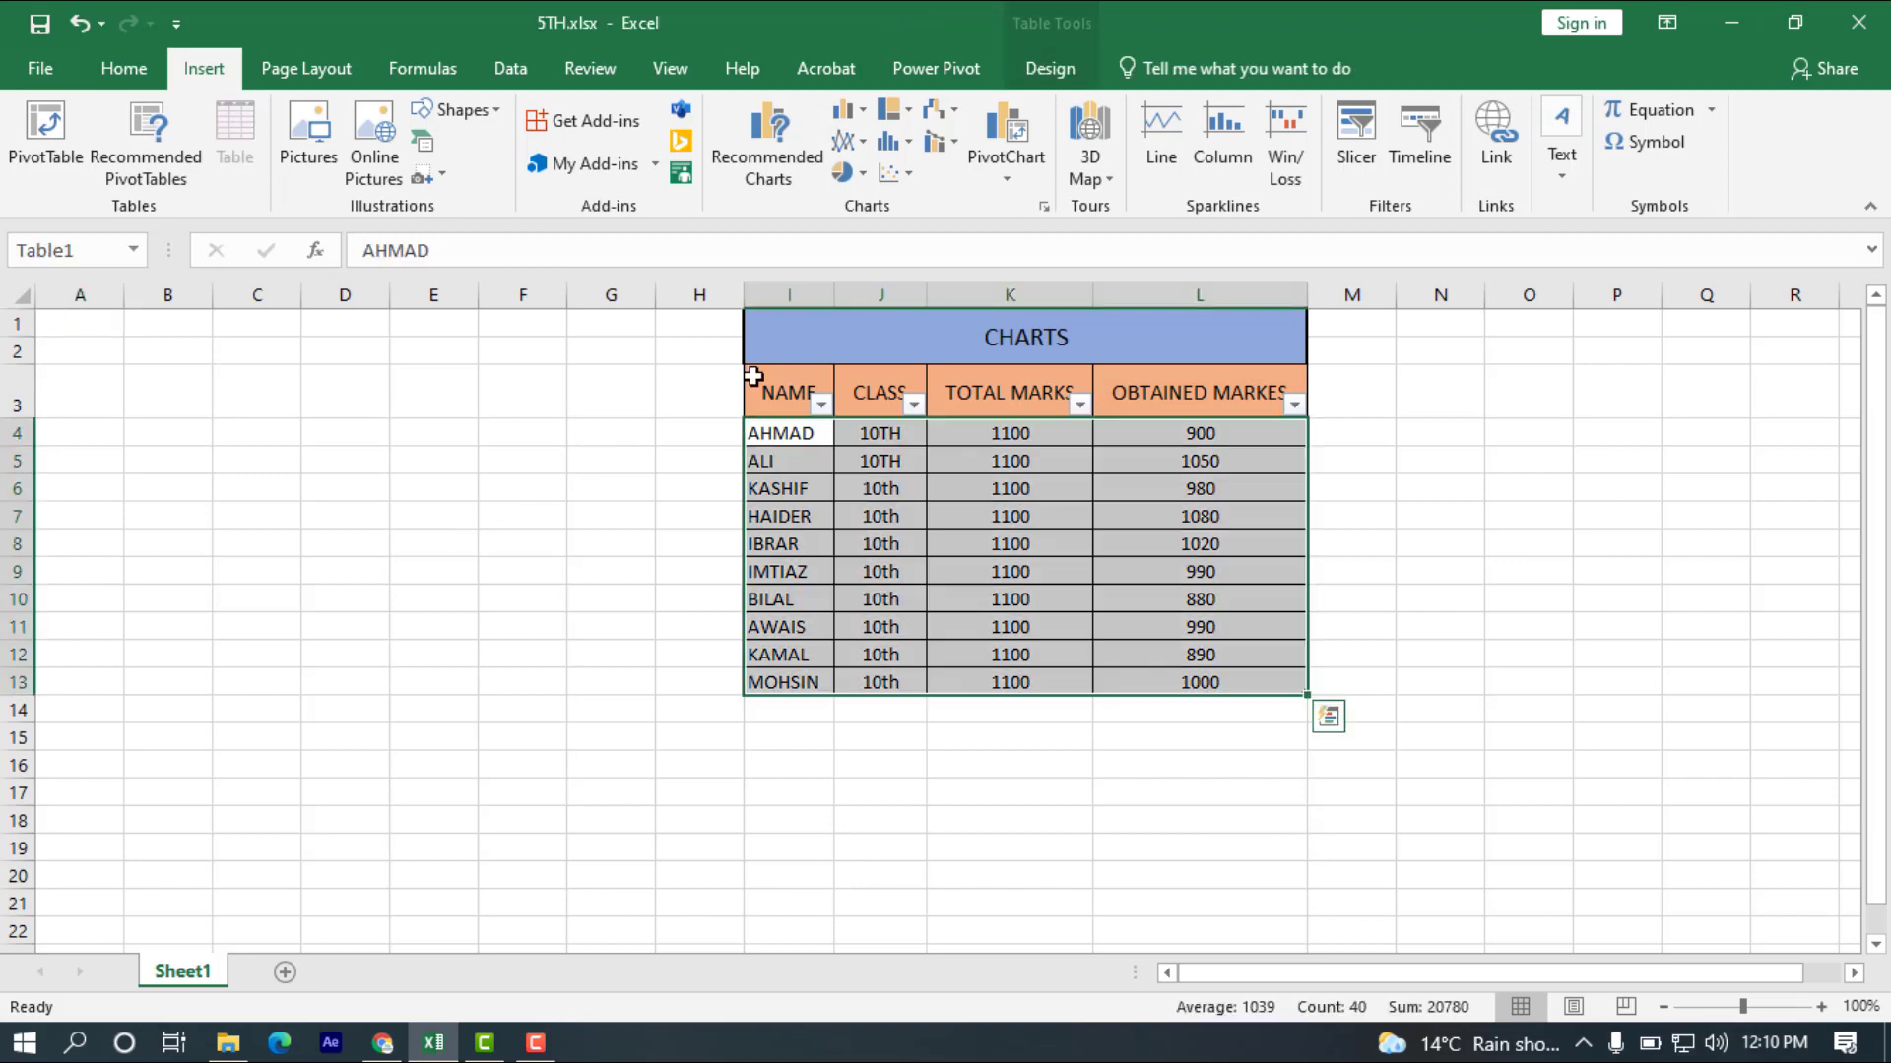
{"action": "left_click", "coordinate": [866, 110]}
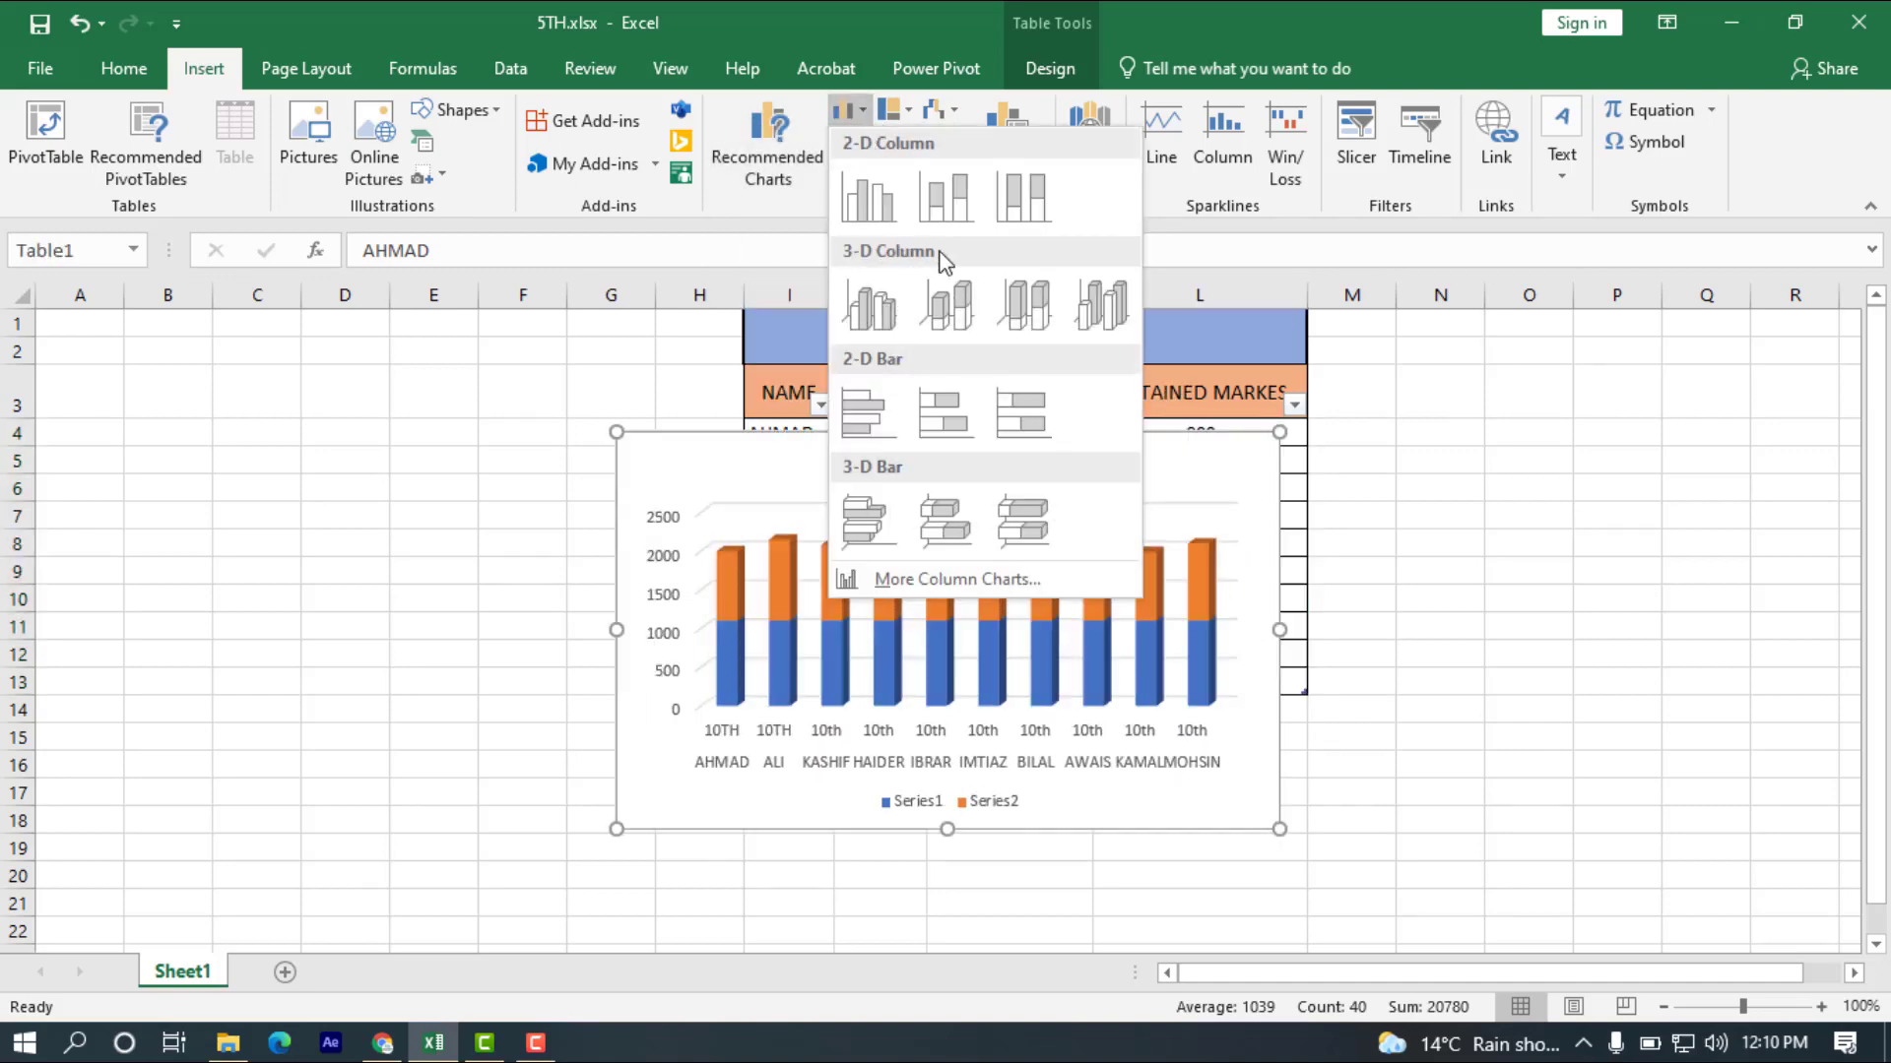
{"action": "left_click", "coordinate": [891, 206]}
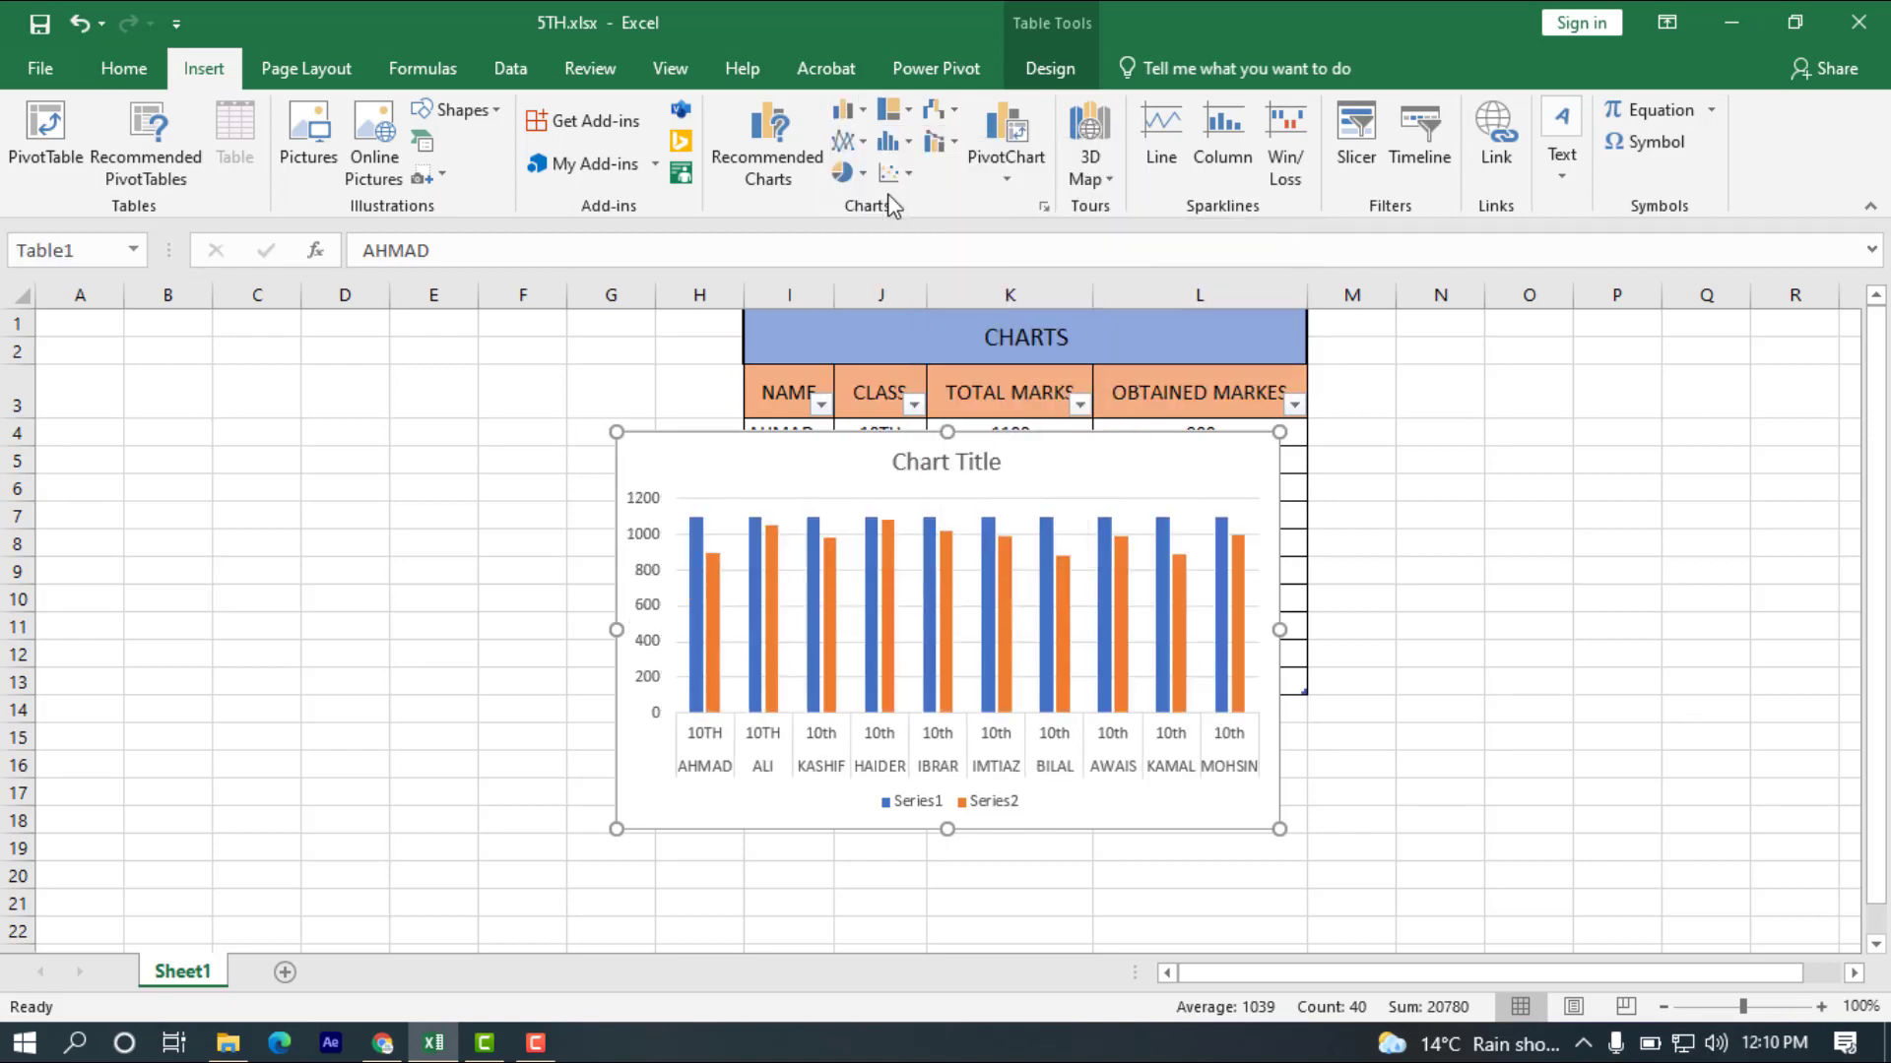
Add data labels to both the obtained marks and total marks series in the chart.
{"action": "right_click", "coordinate": [767, 539]}
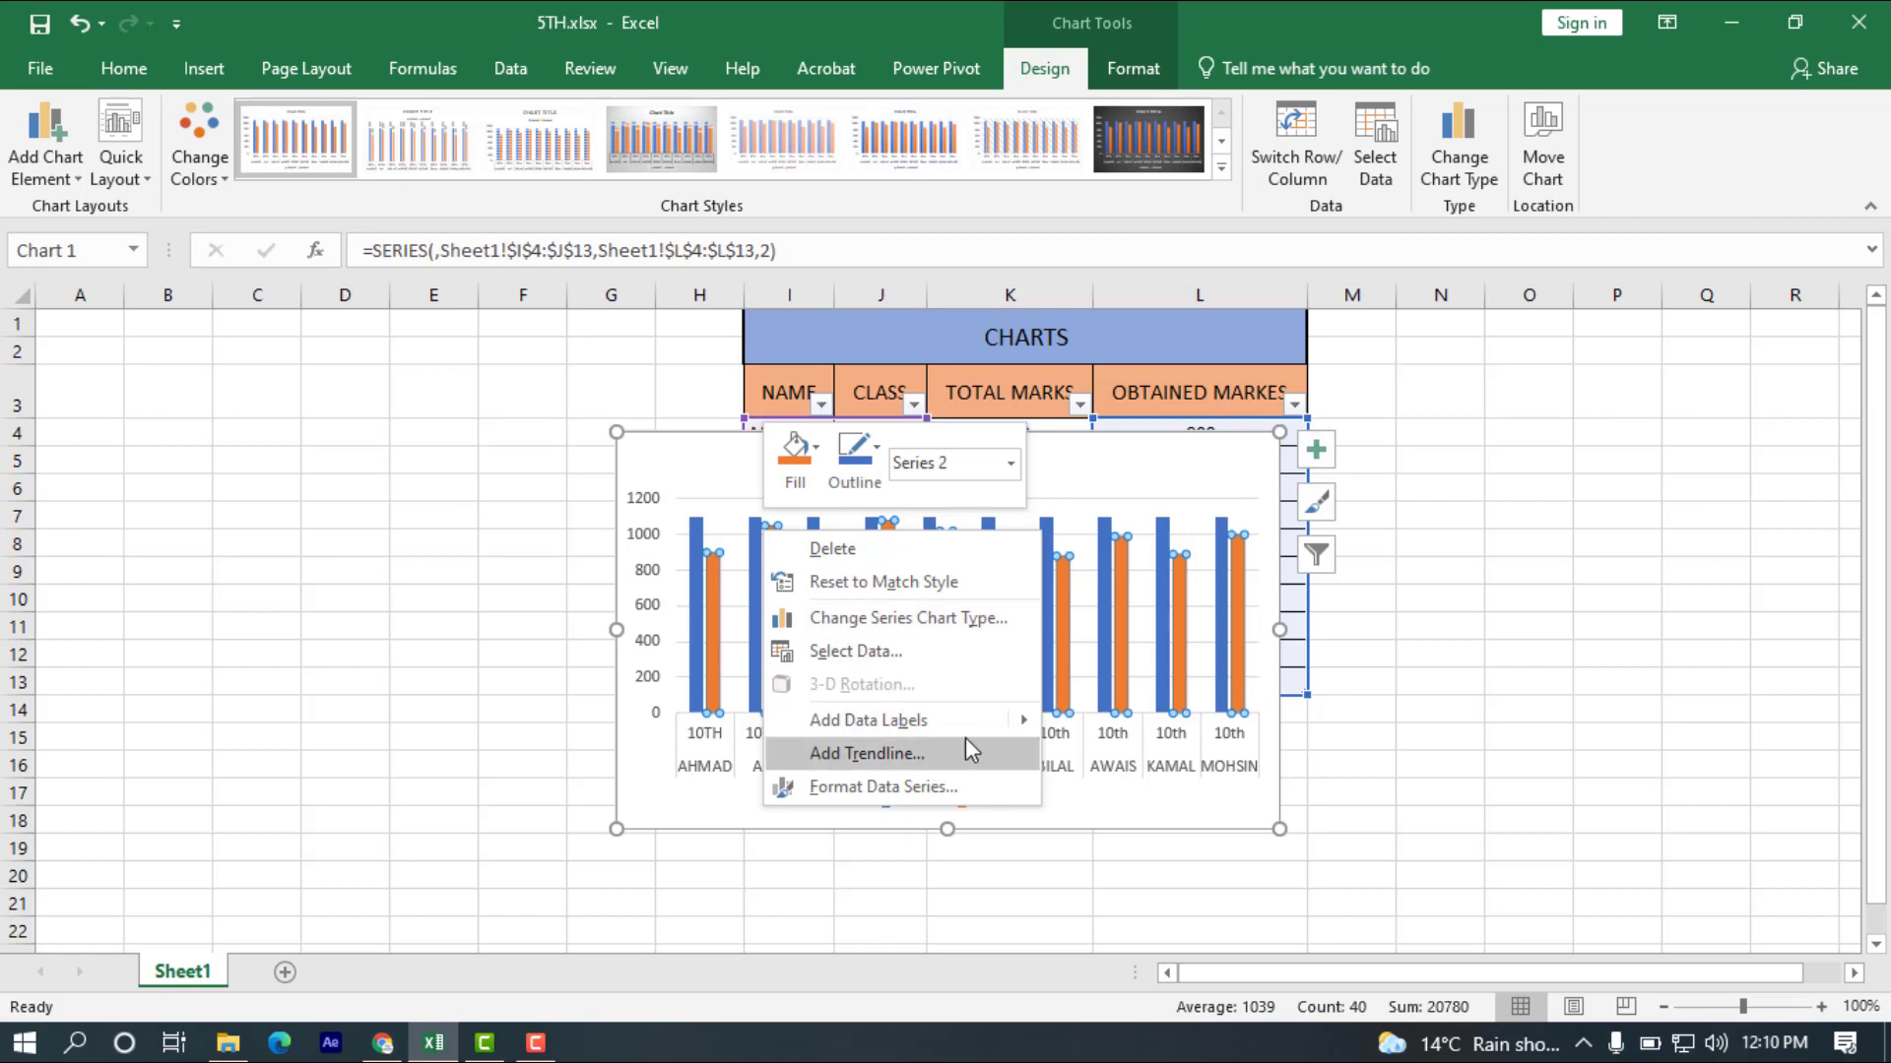
{"action": "left_click", "coordinate": [1081, 723]}
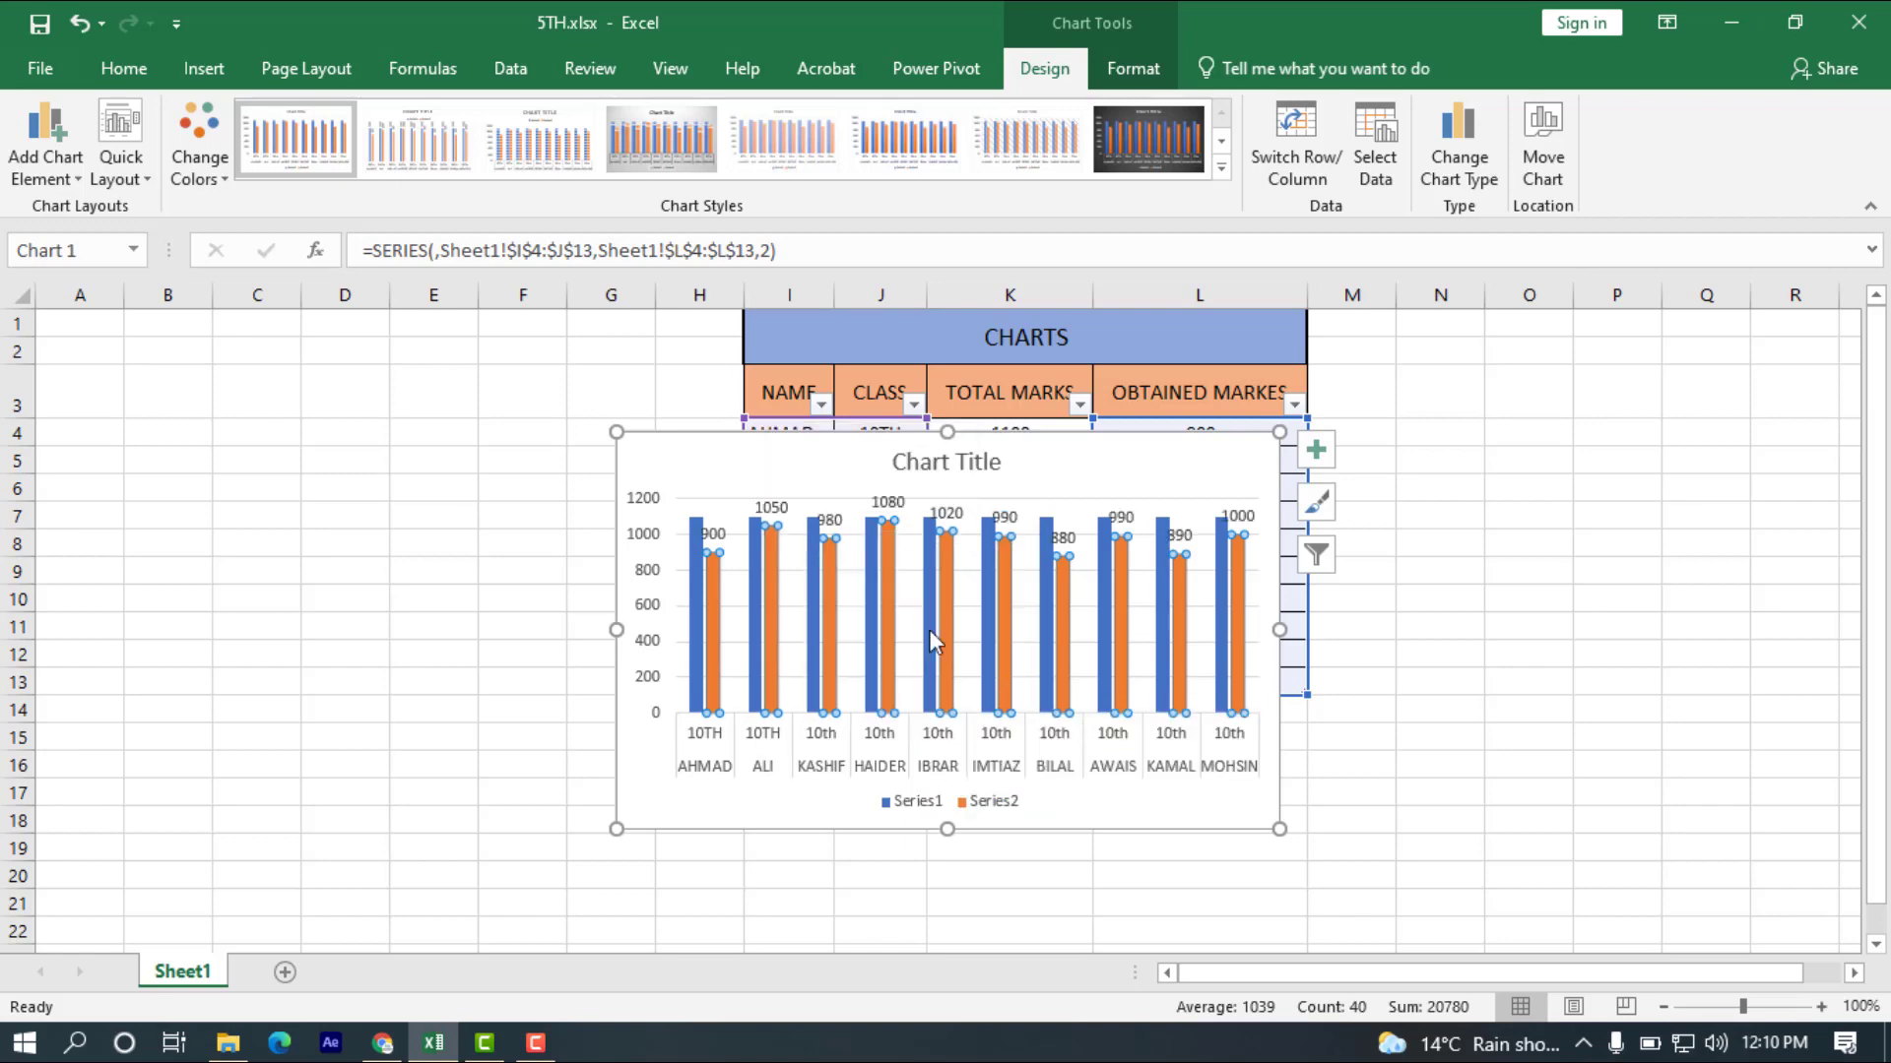
{"action": "right_click", "coordinate": [695, 520]}
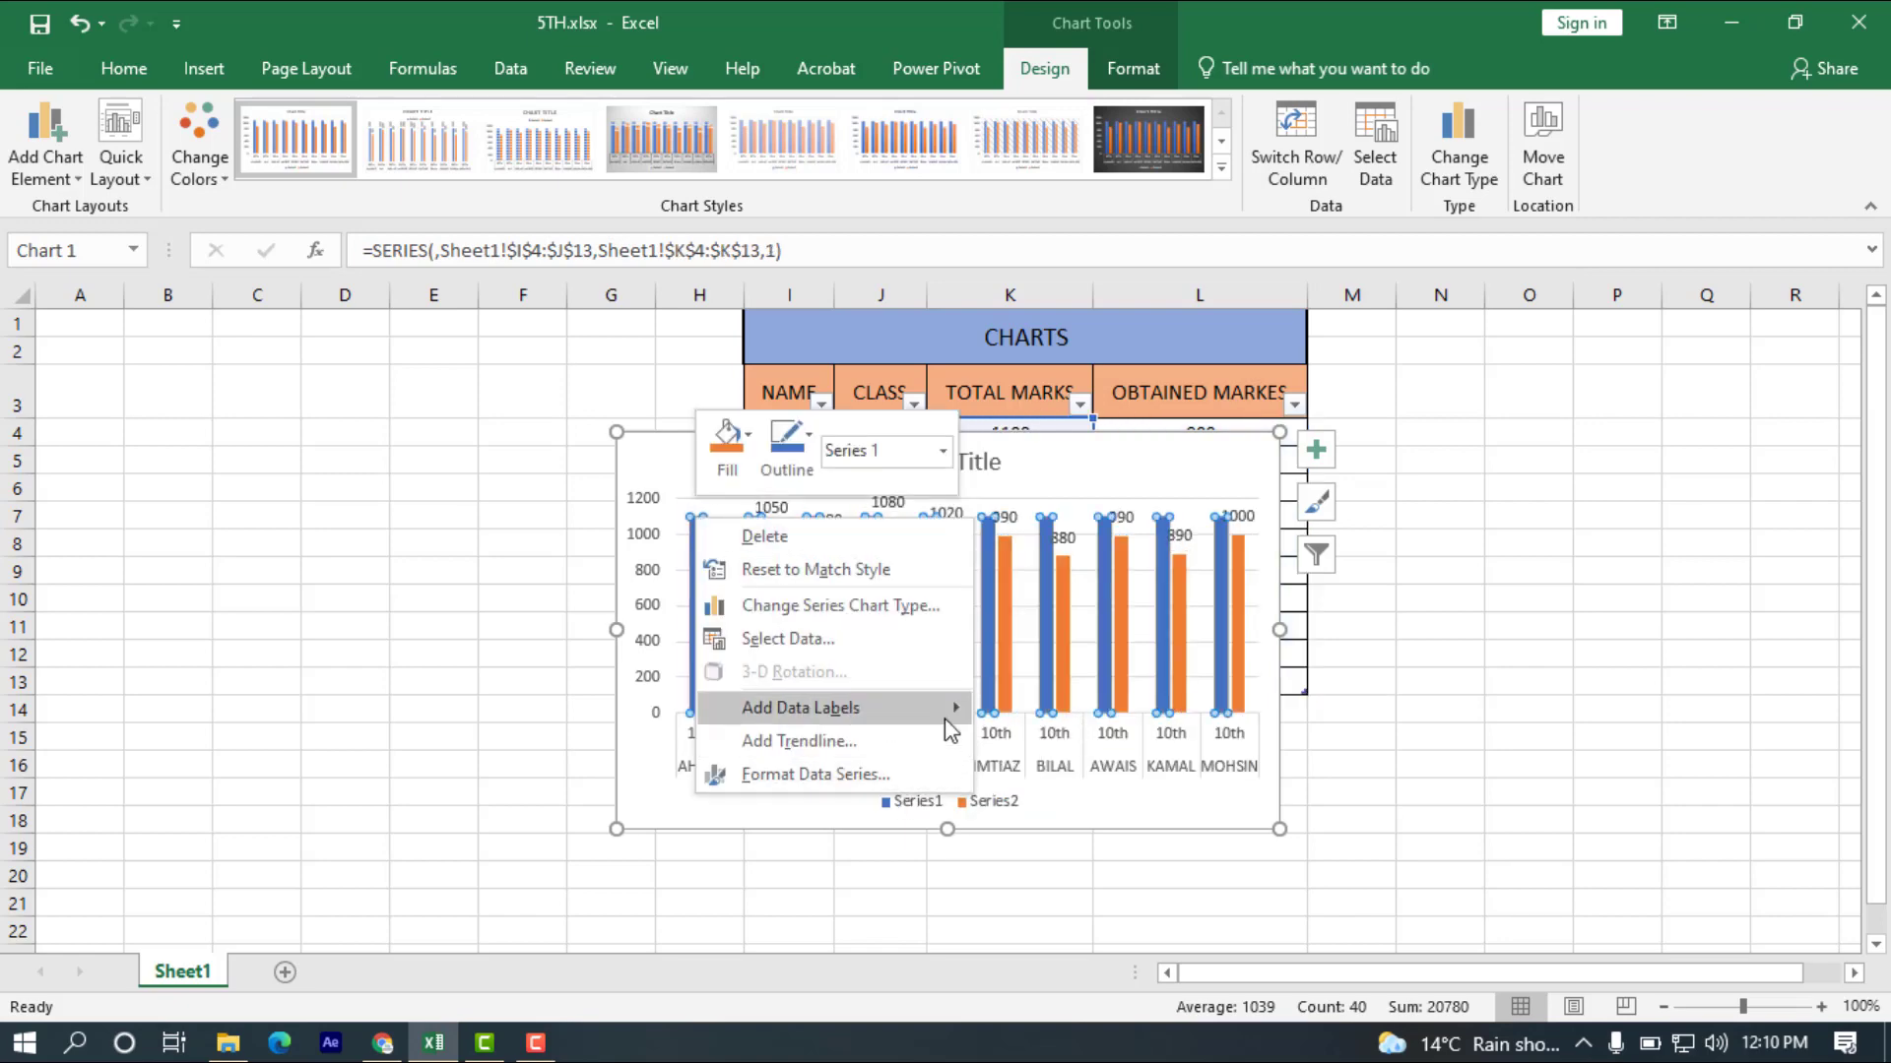
{"action": "mouse_move", "coordinate": [960, 717]}
{"action": "left_click", "coordinate": [1046, 713]}
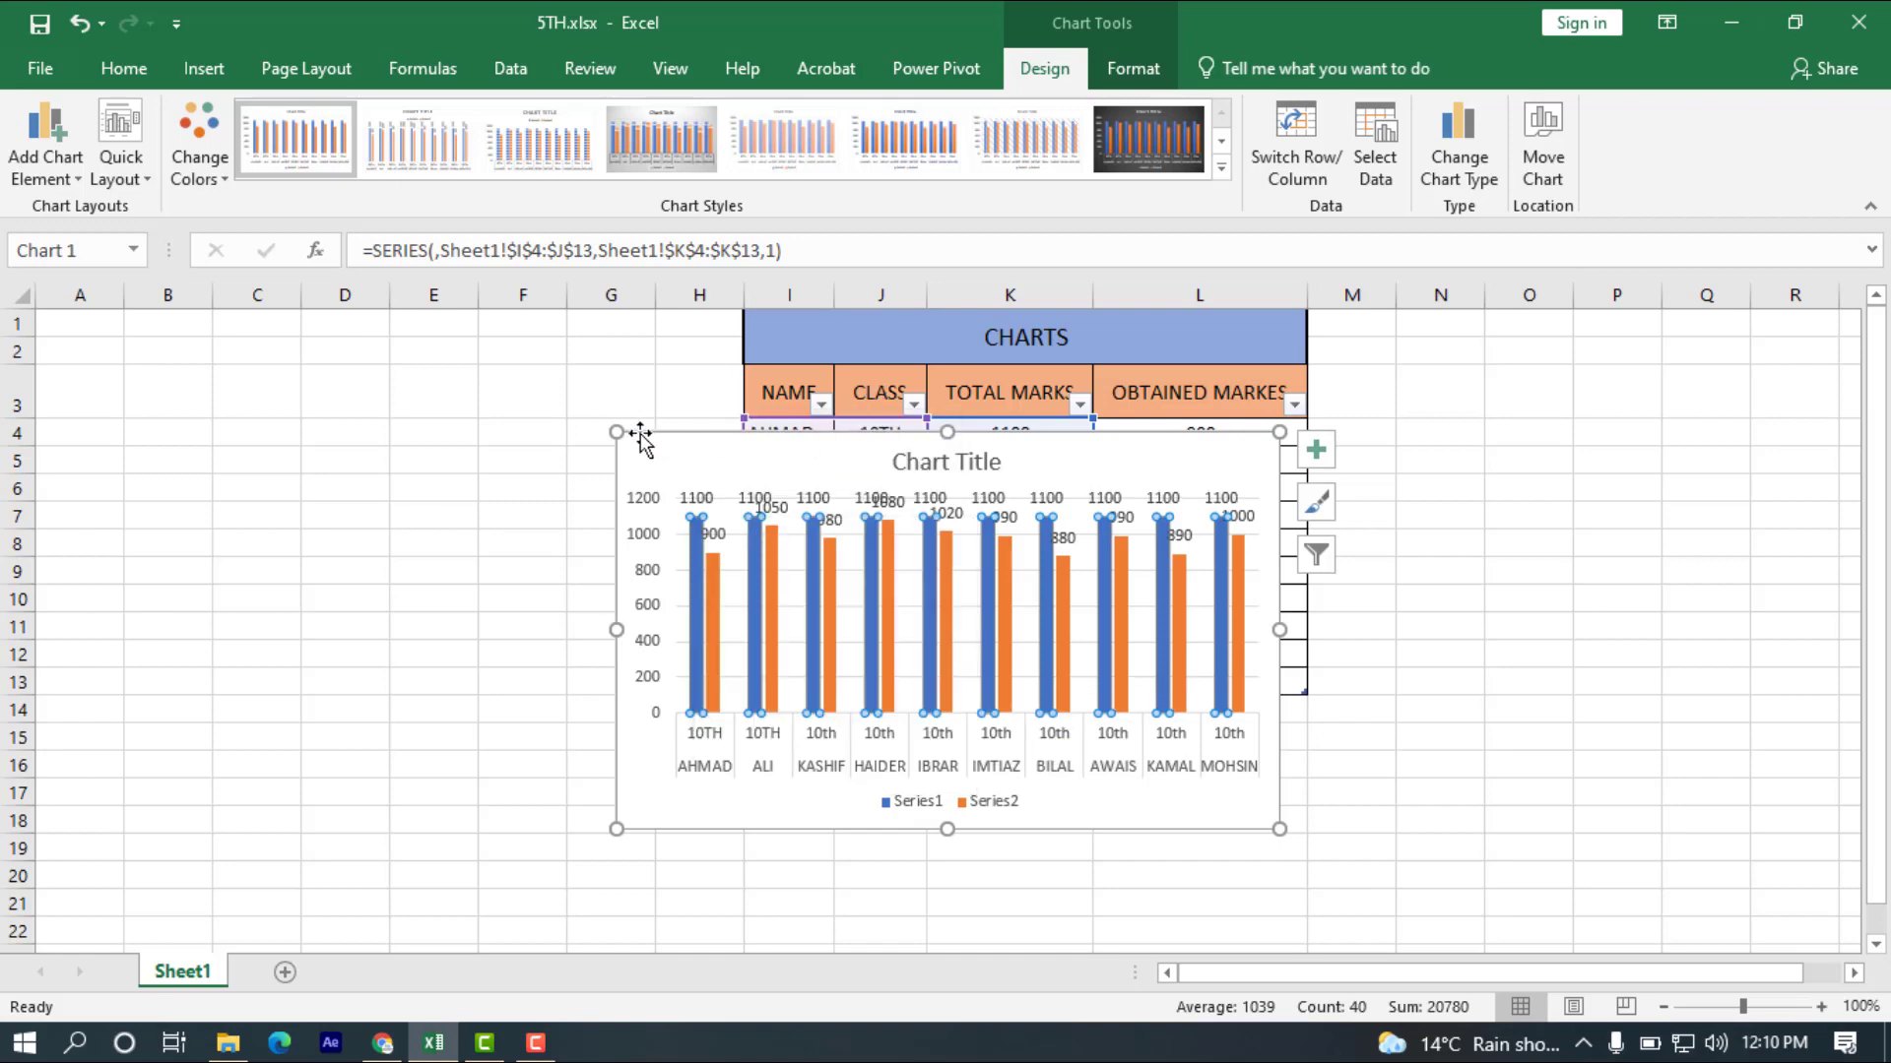
Enlarge the chart so it spans from cell A1 to column N, down to about row 24.
{"action": "left_click_drag", "start_coordinate": [612, 433], "coordinate": [35, 309]}
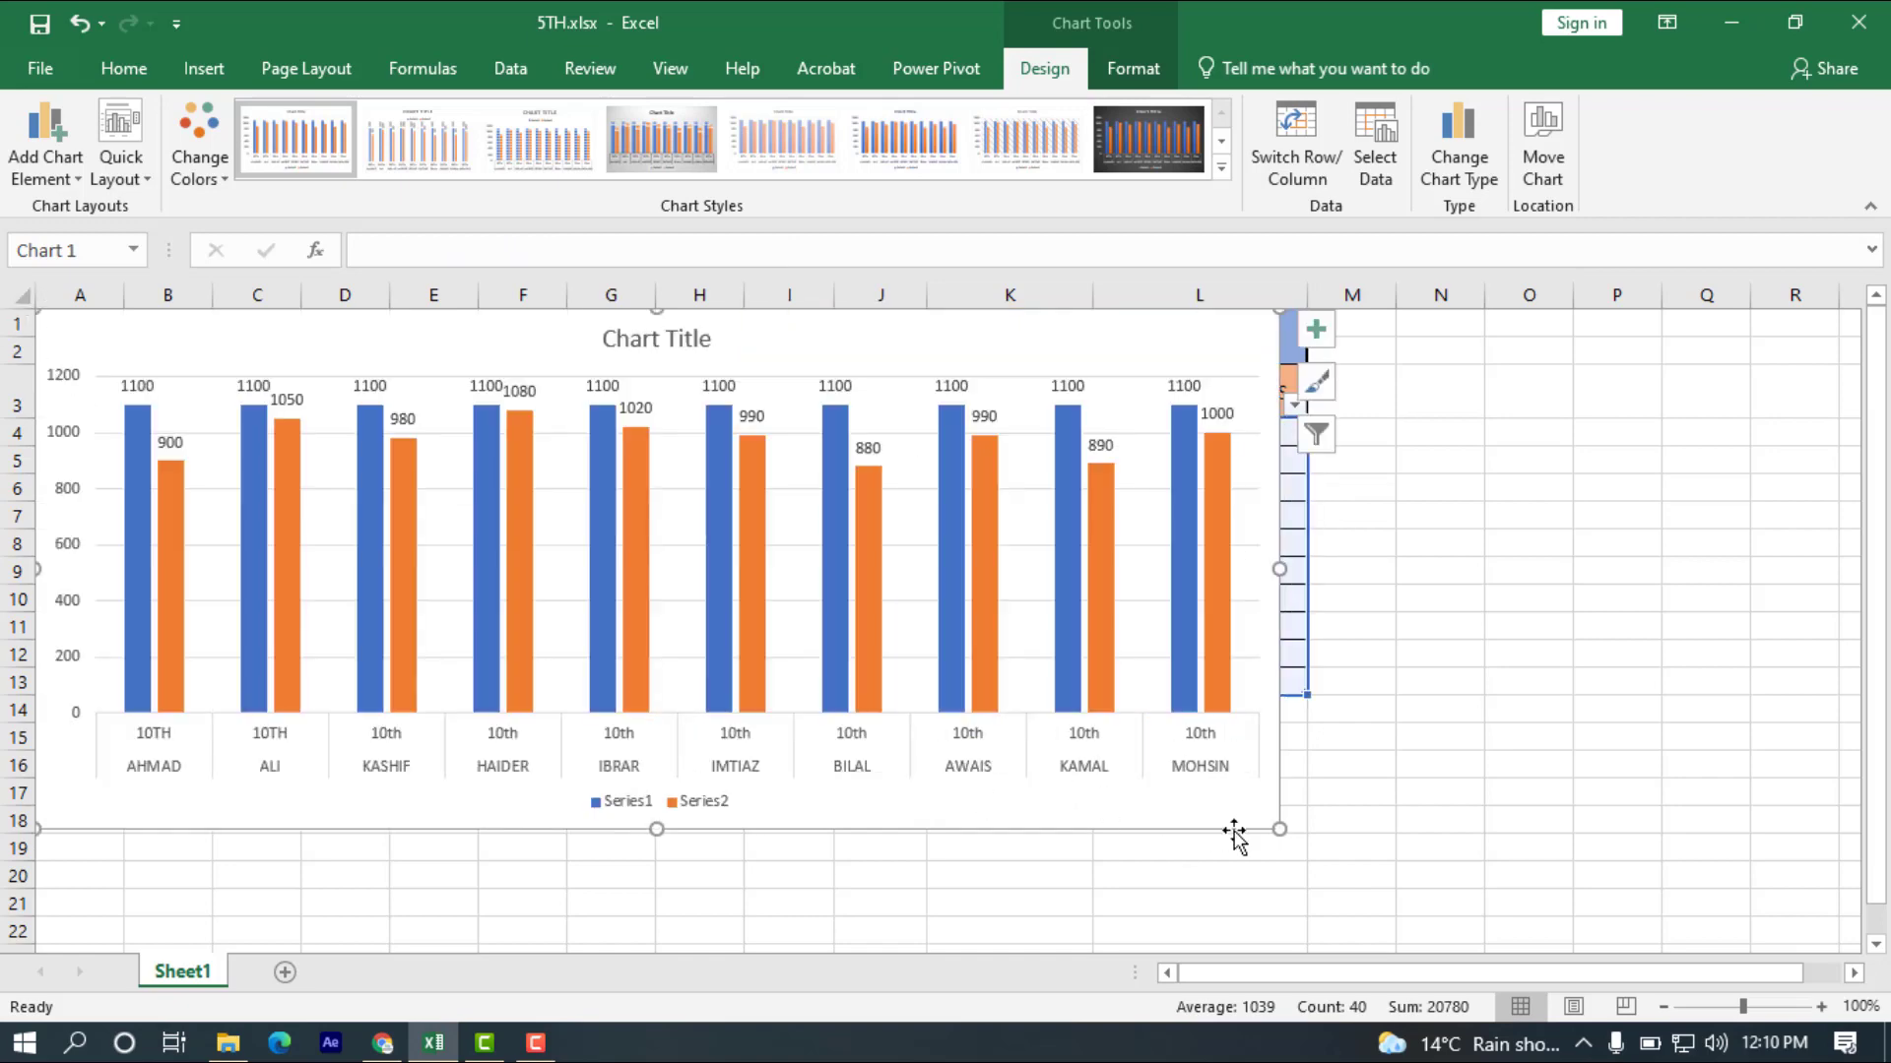
{"action": "left_click_drag", "start_coordinate": [1280, 827], "coordinate": [1502, 975]}
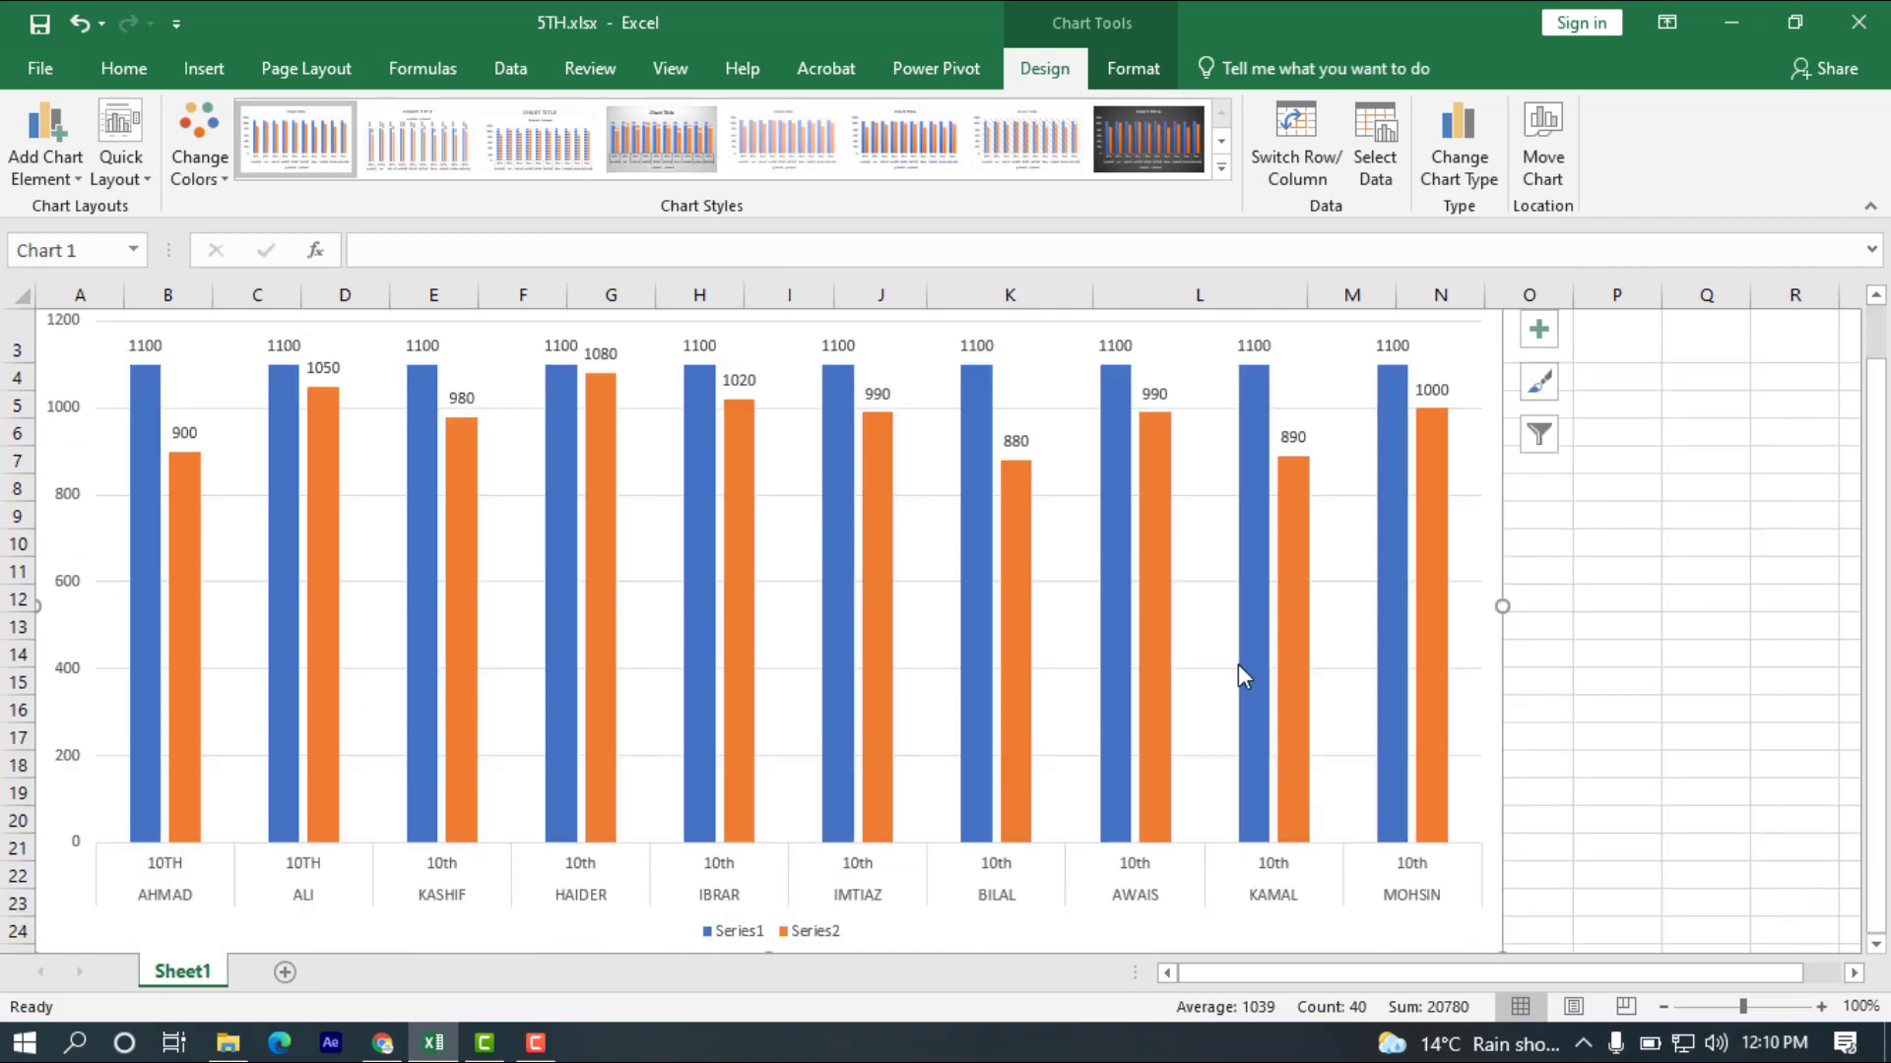
{"action": "mouse_move", "coordinate": [553, 525]}
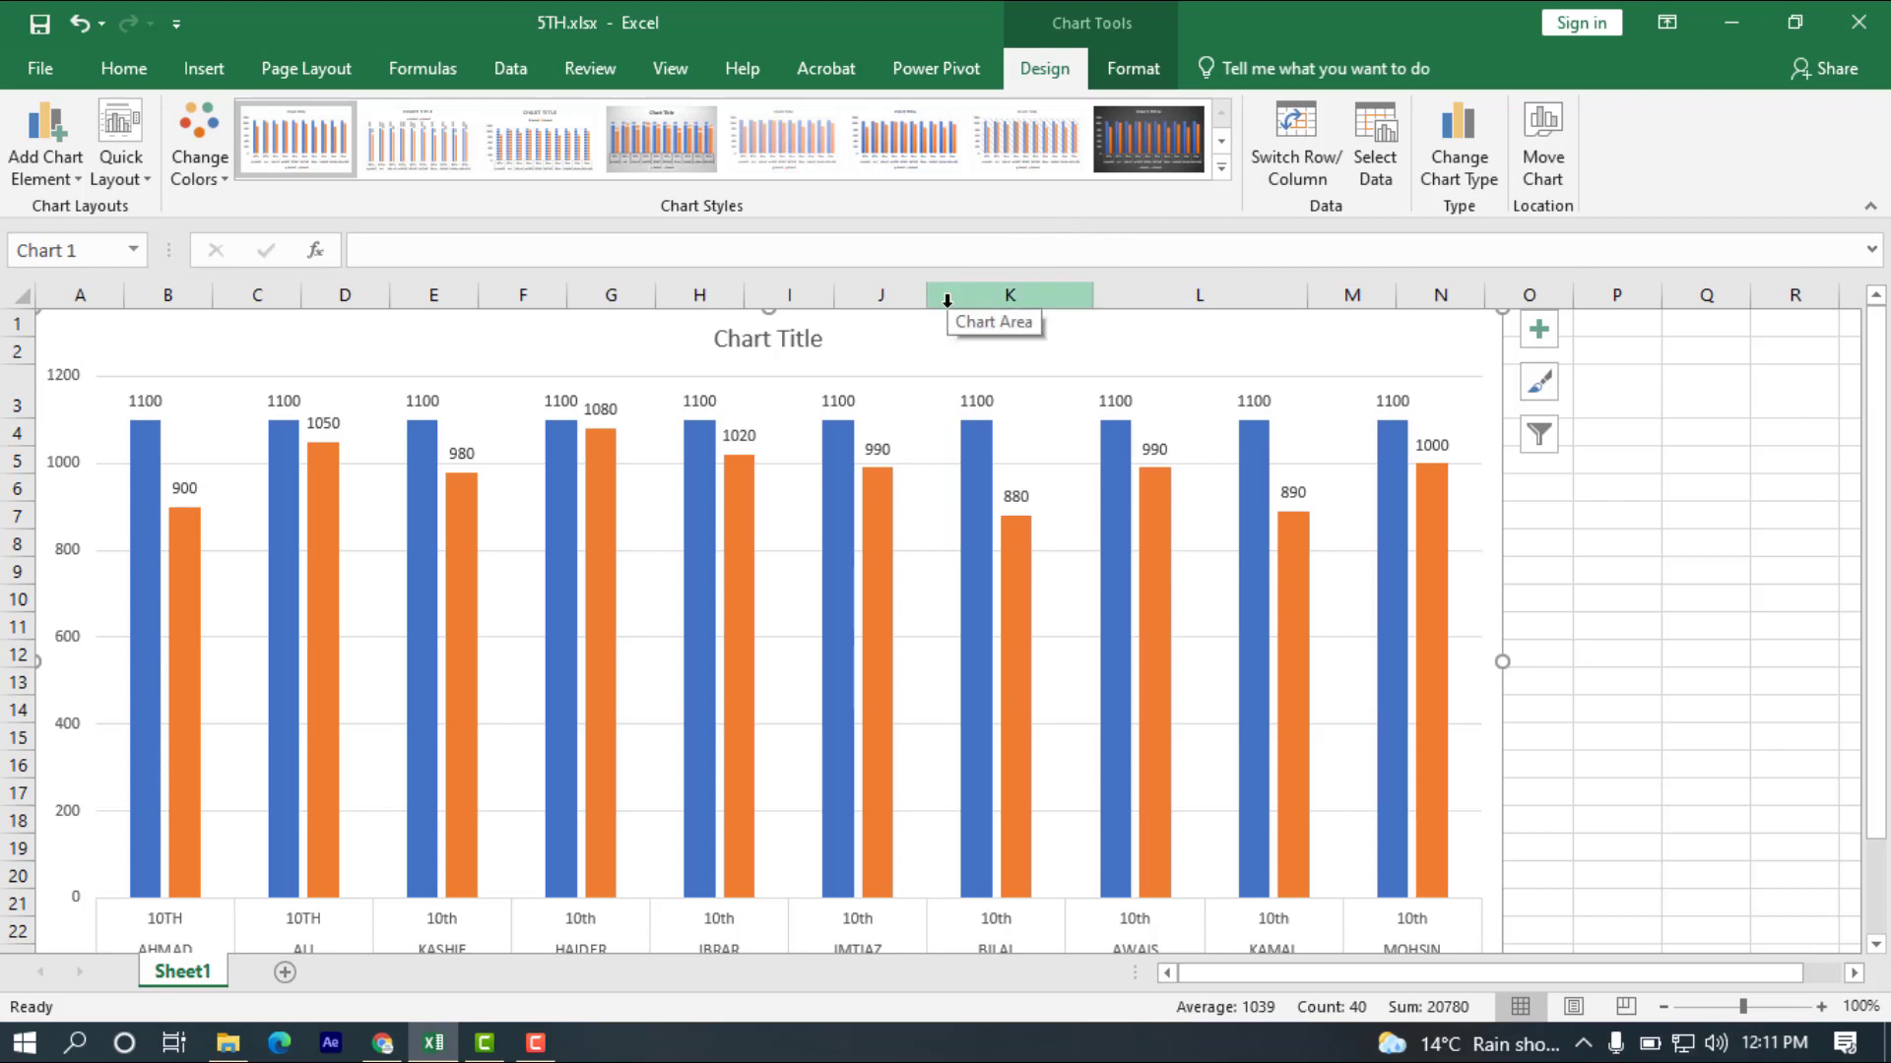
Open the formatting options for the chart area and expand its fill settings.
{"action": "double_click", "coordinate": [923, 349]}
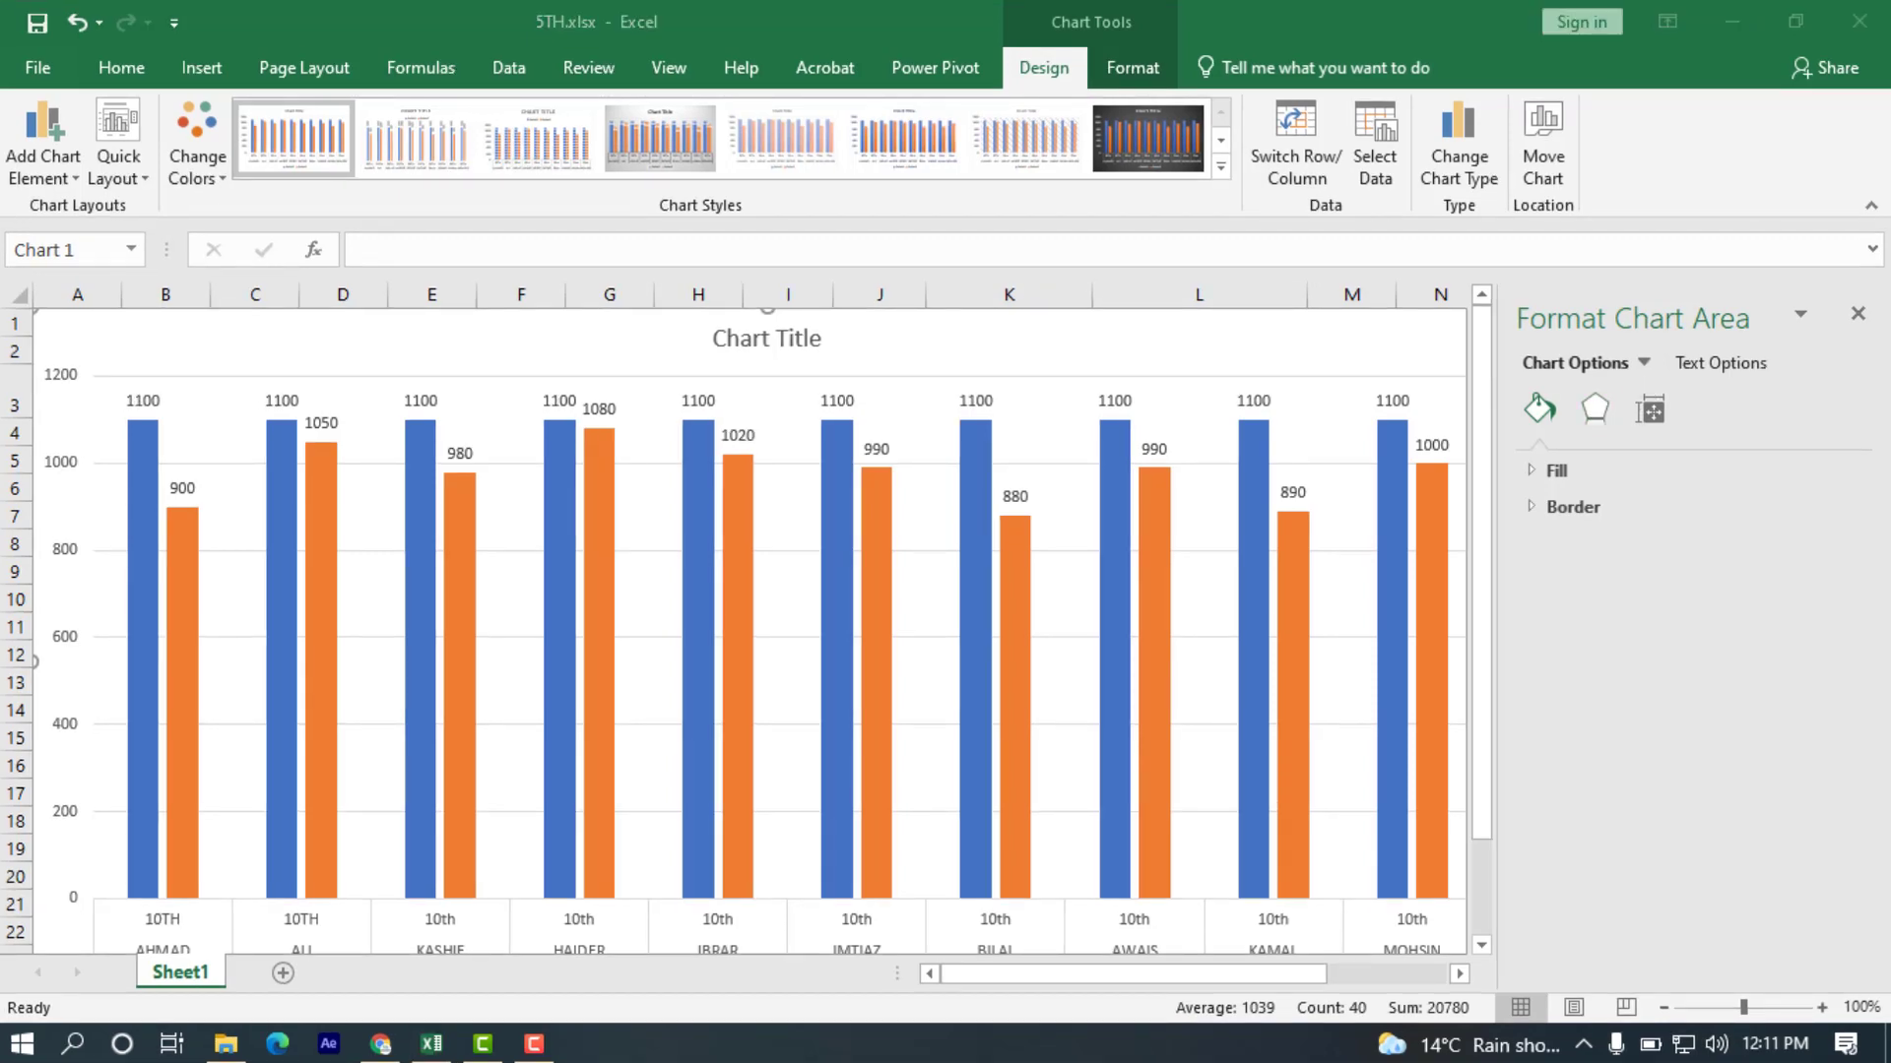
{"action": "left_click", "coordinate": [1529, 474]}
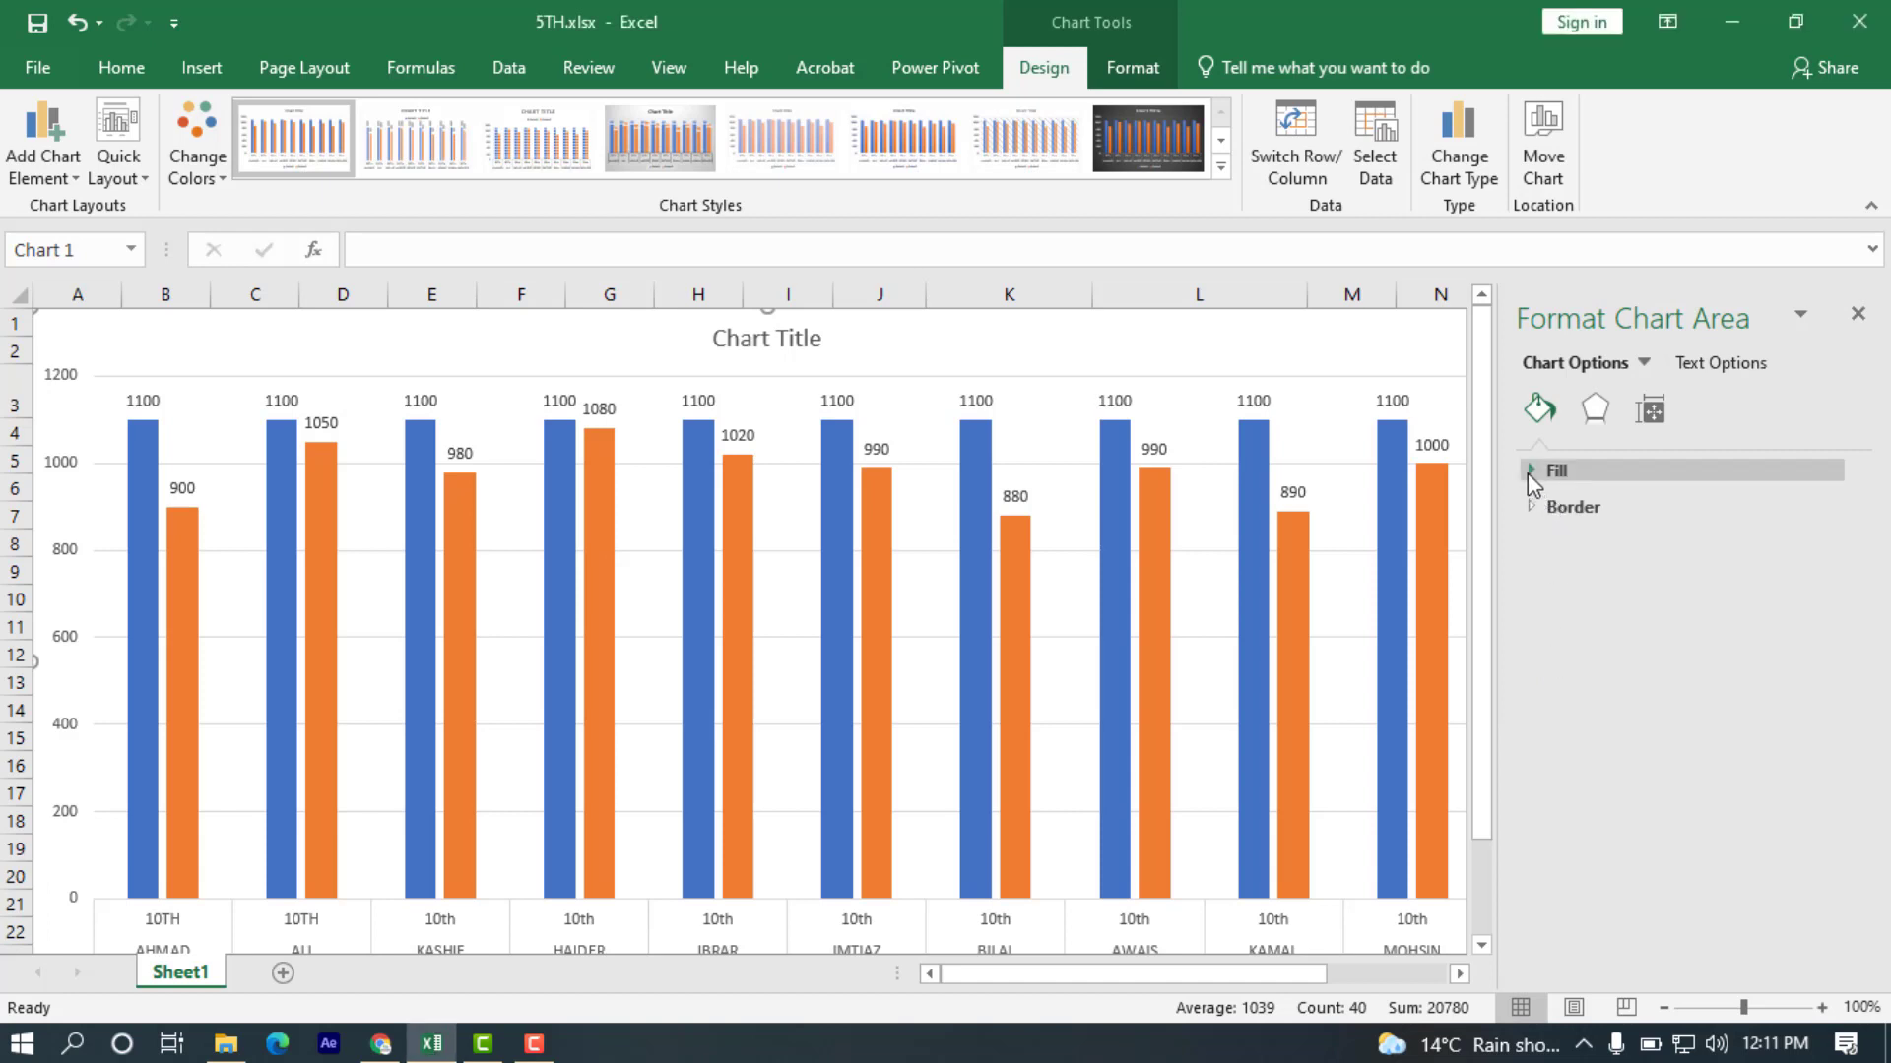
{"action": "left_click", "coordinate": [1528, 472]}
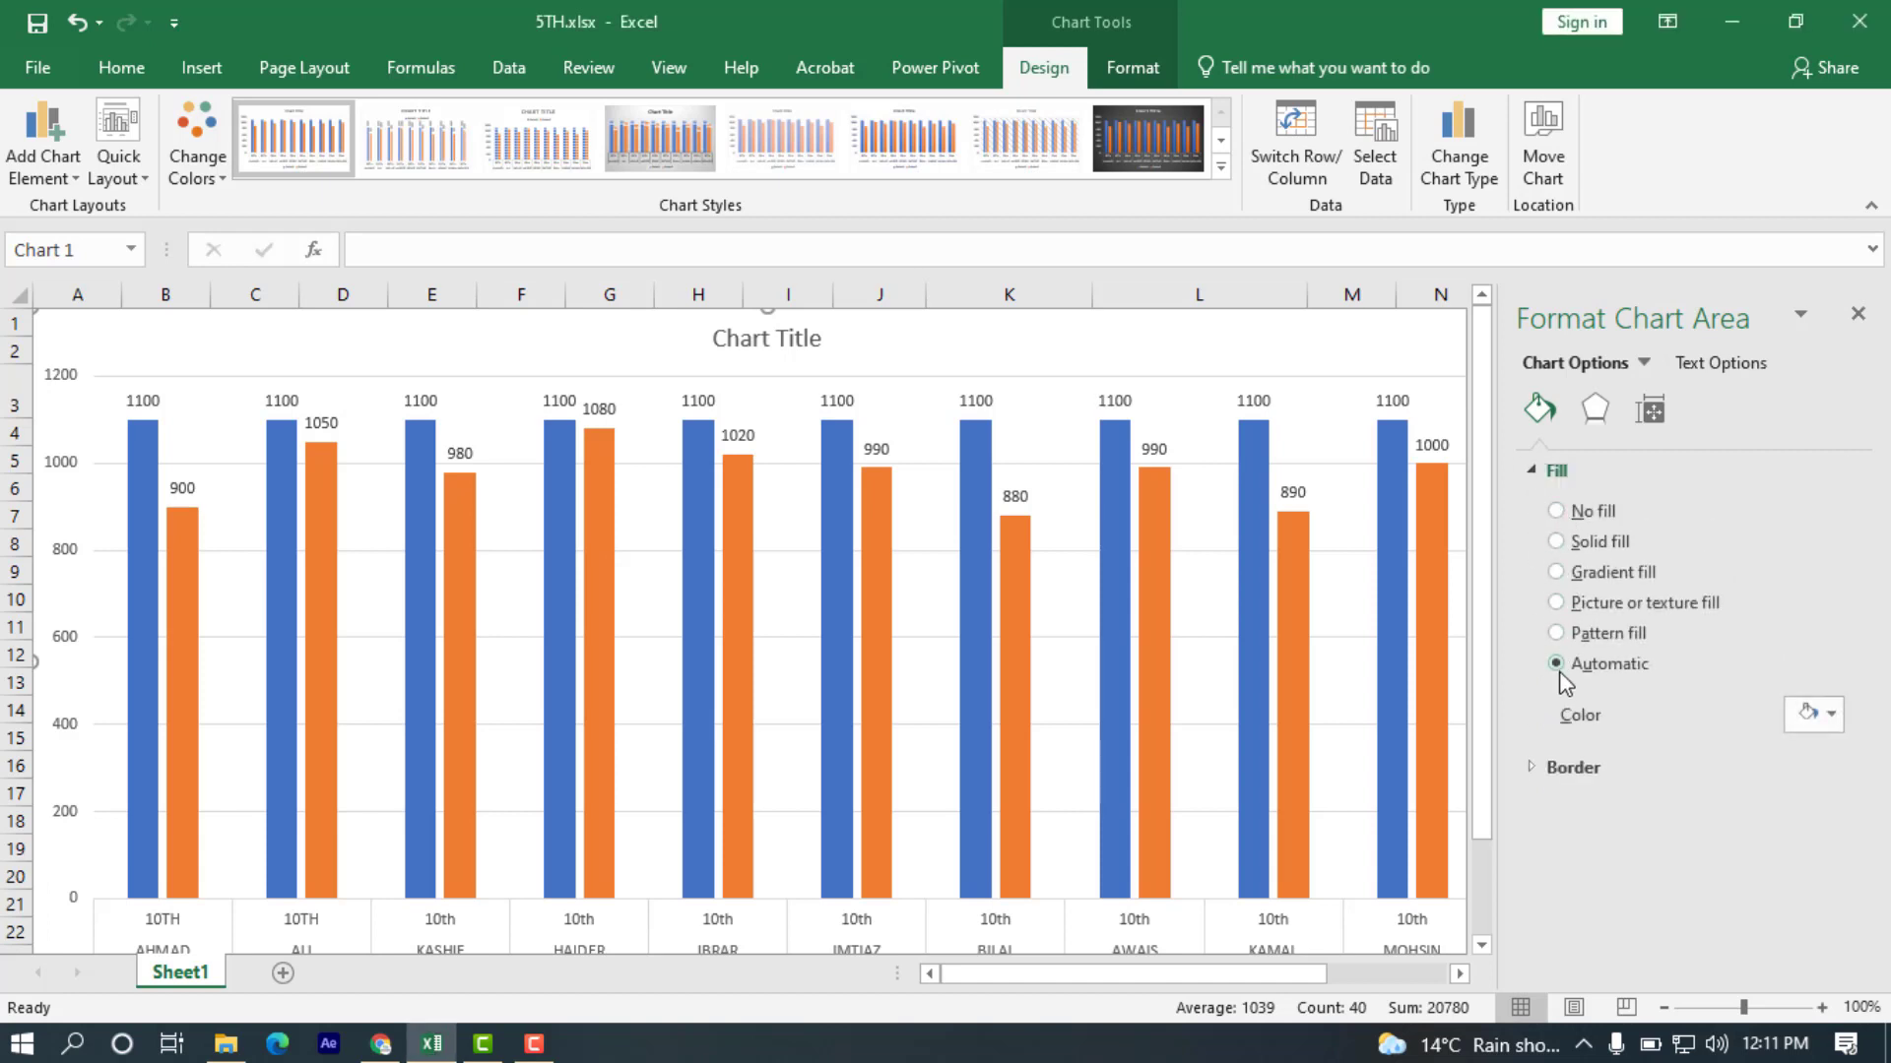
Try dark gold, yellow and light blue solid fills on the total marks columns, and restore their Automatic fill.
{"action": "left_click", "coordinate": [568, 610]}
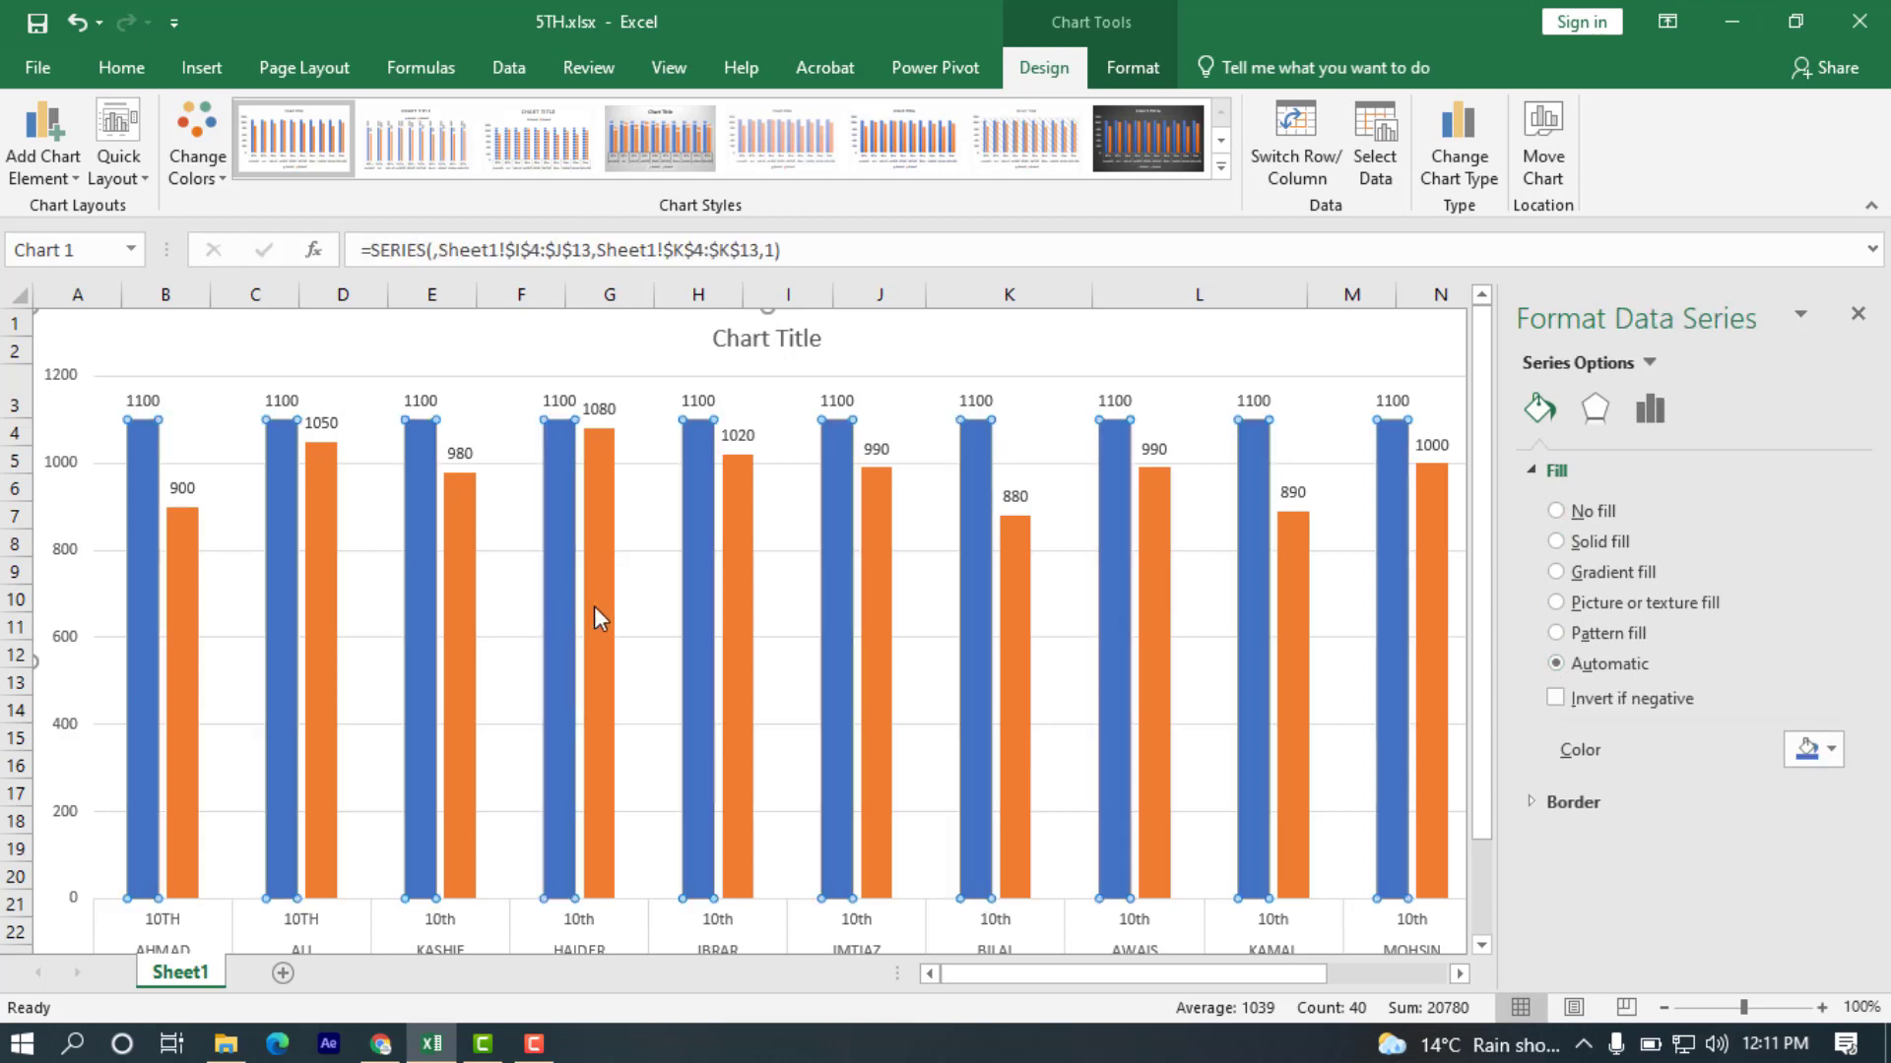
{"action": "left_click", "coordinate": [1829, 752]}
{"action": "left_click", "coordinate": [1825, 890]}
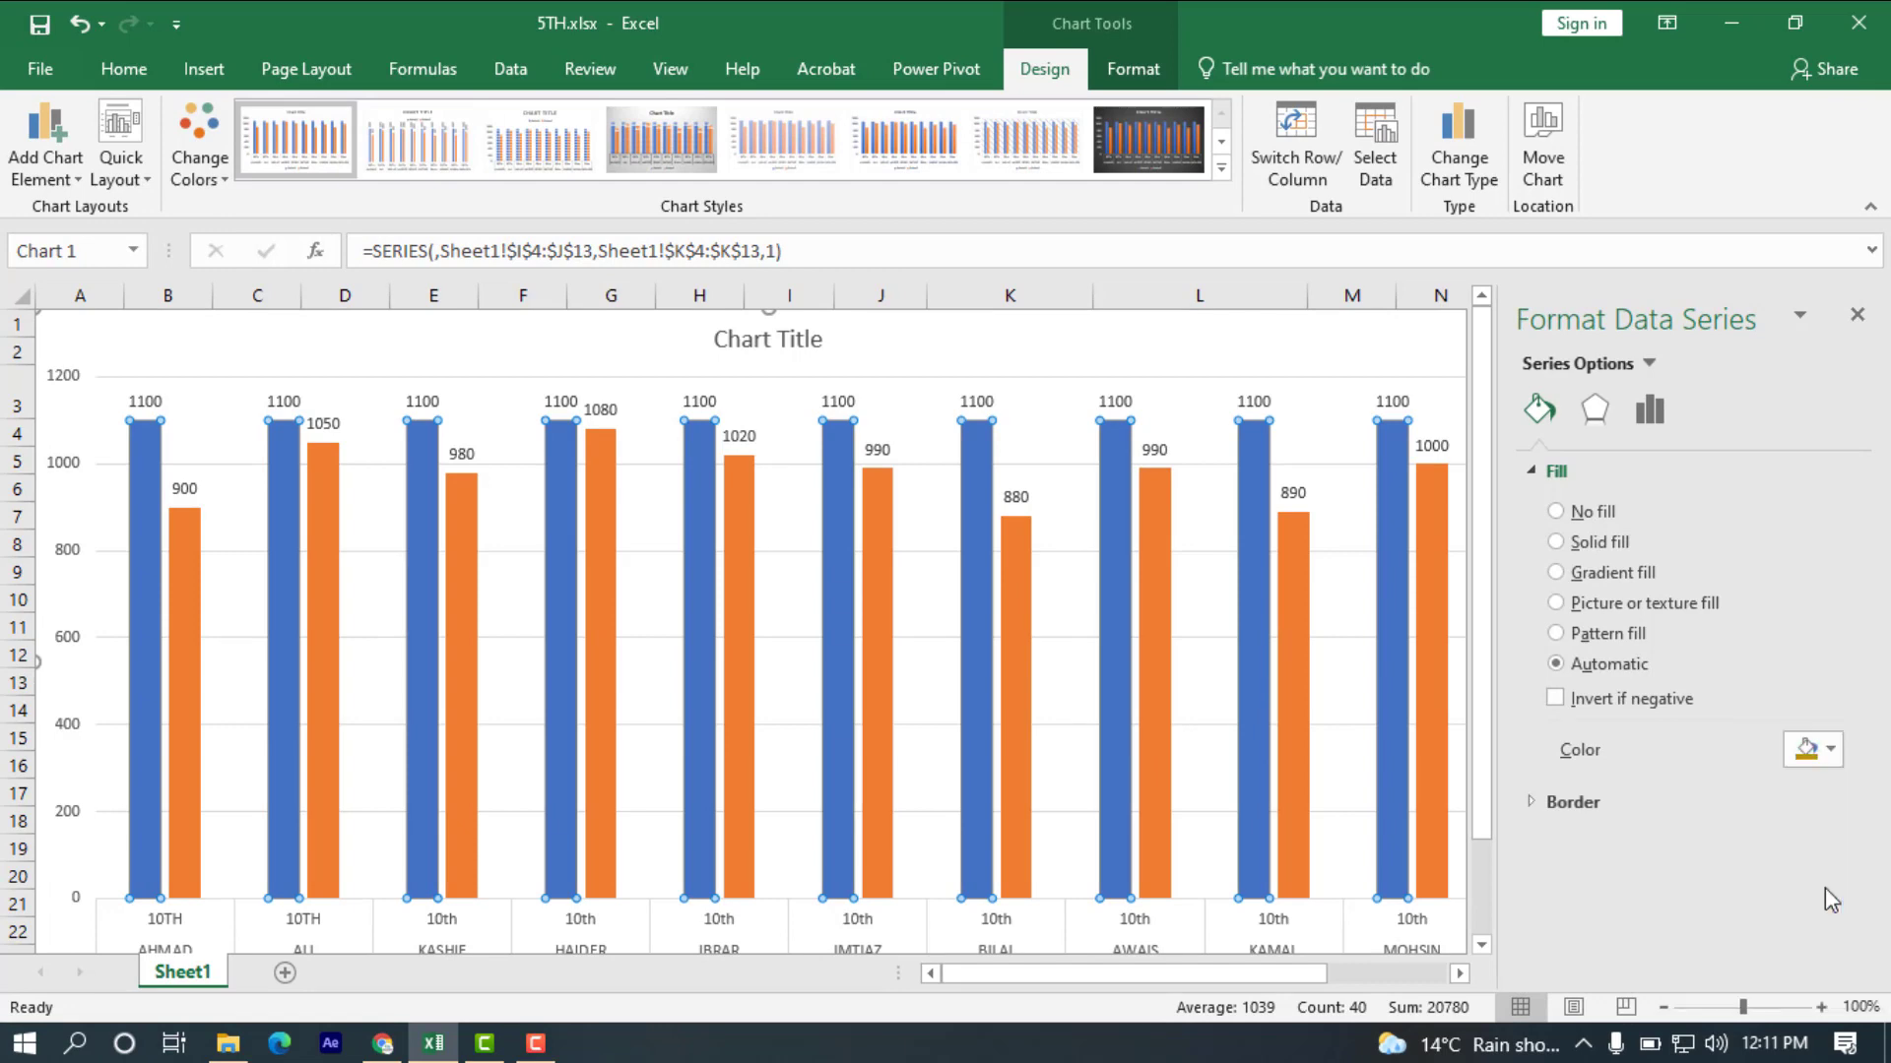
{"action": "left_click", "coordinate": [1837, 754]}
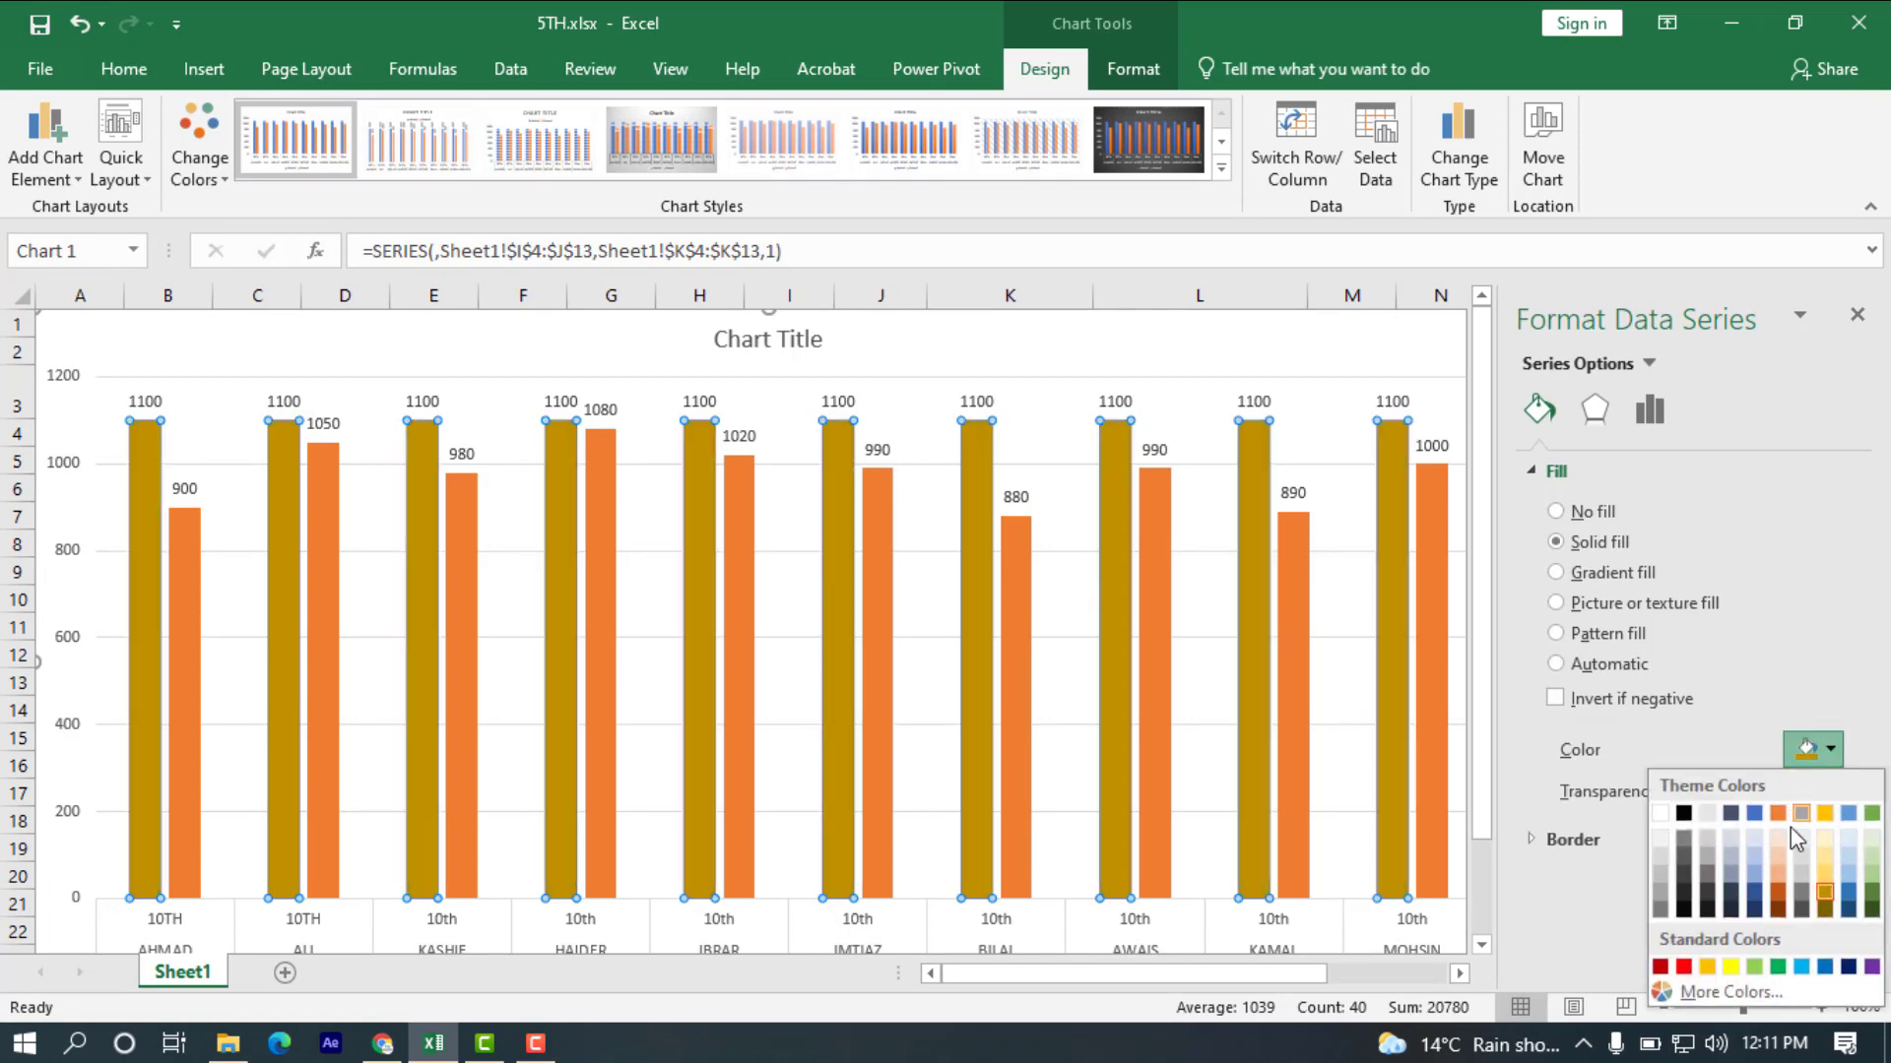
{"action": "left_click", "coordinate": [1733, 967]}
{"action": "left_click", "coordinate": [1829, 752]}
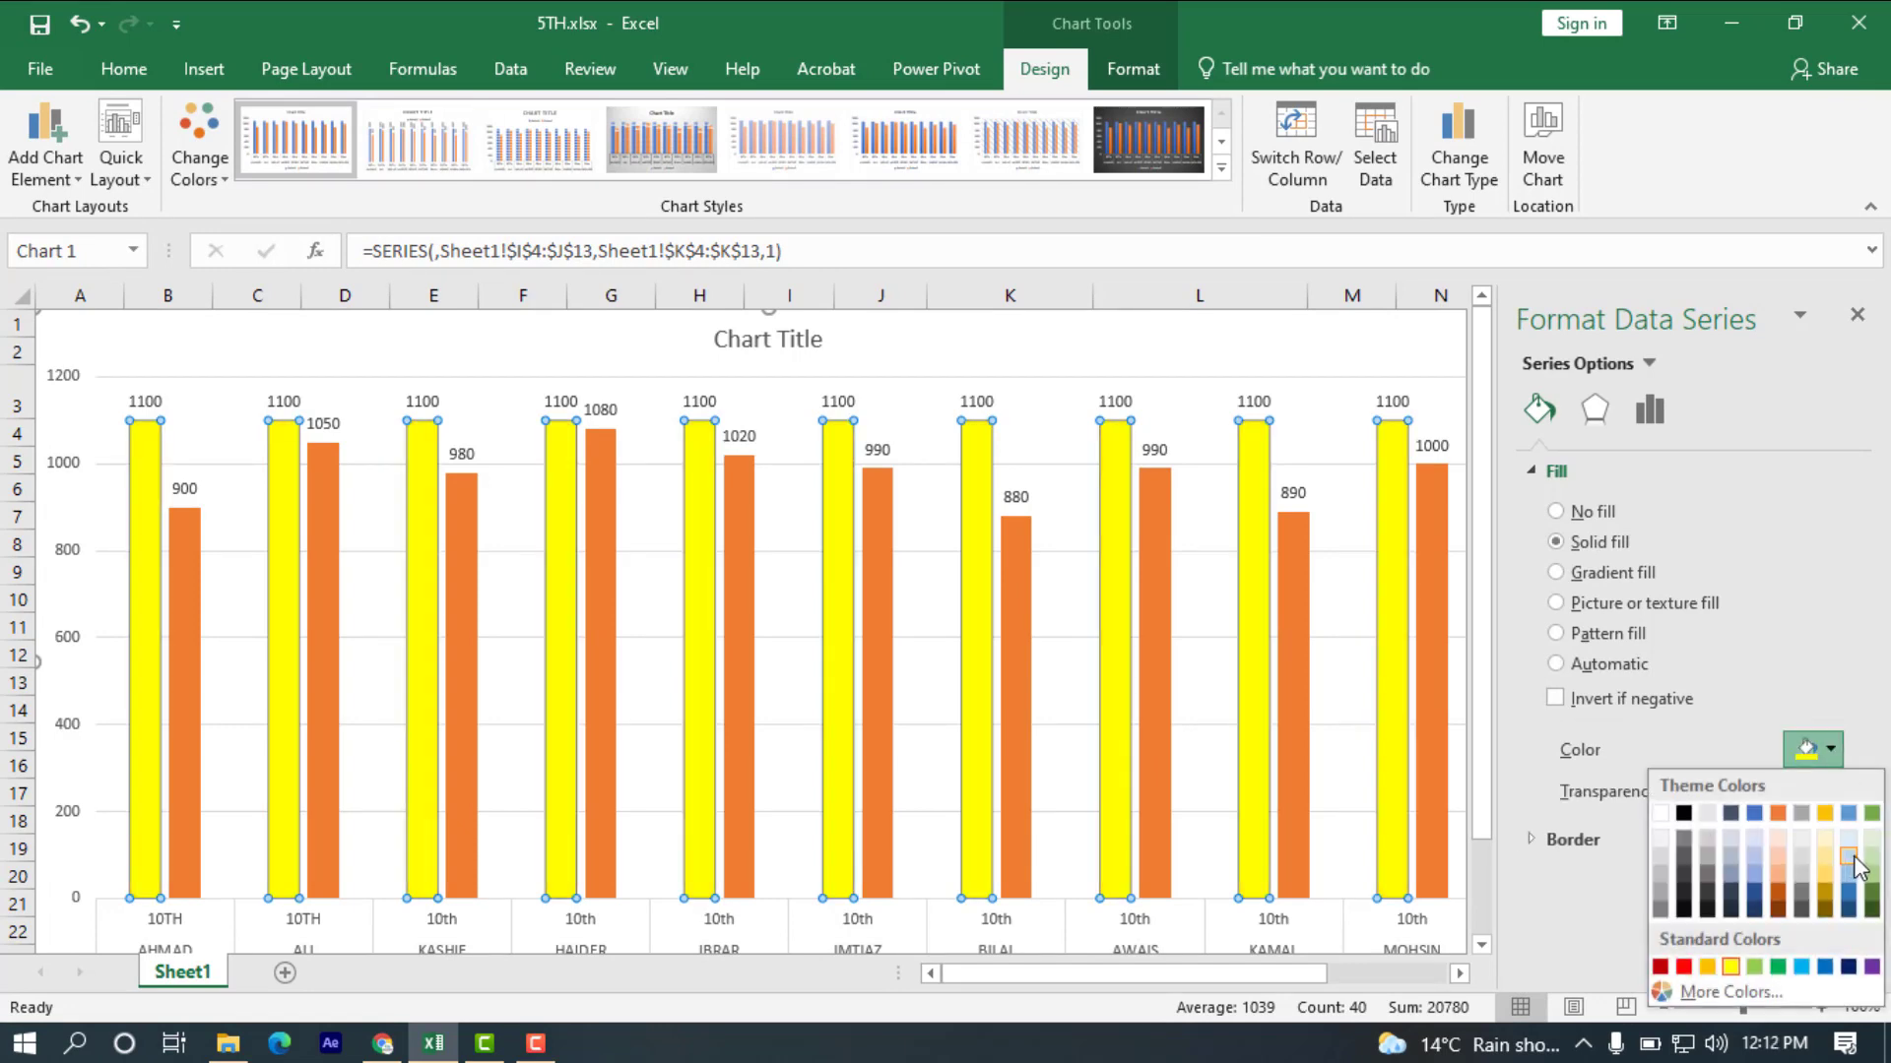
{"action": "left_click", "coordinate": [1754, 848]}
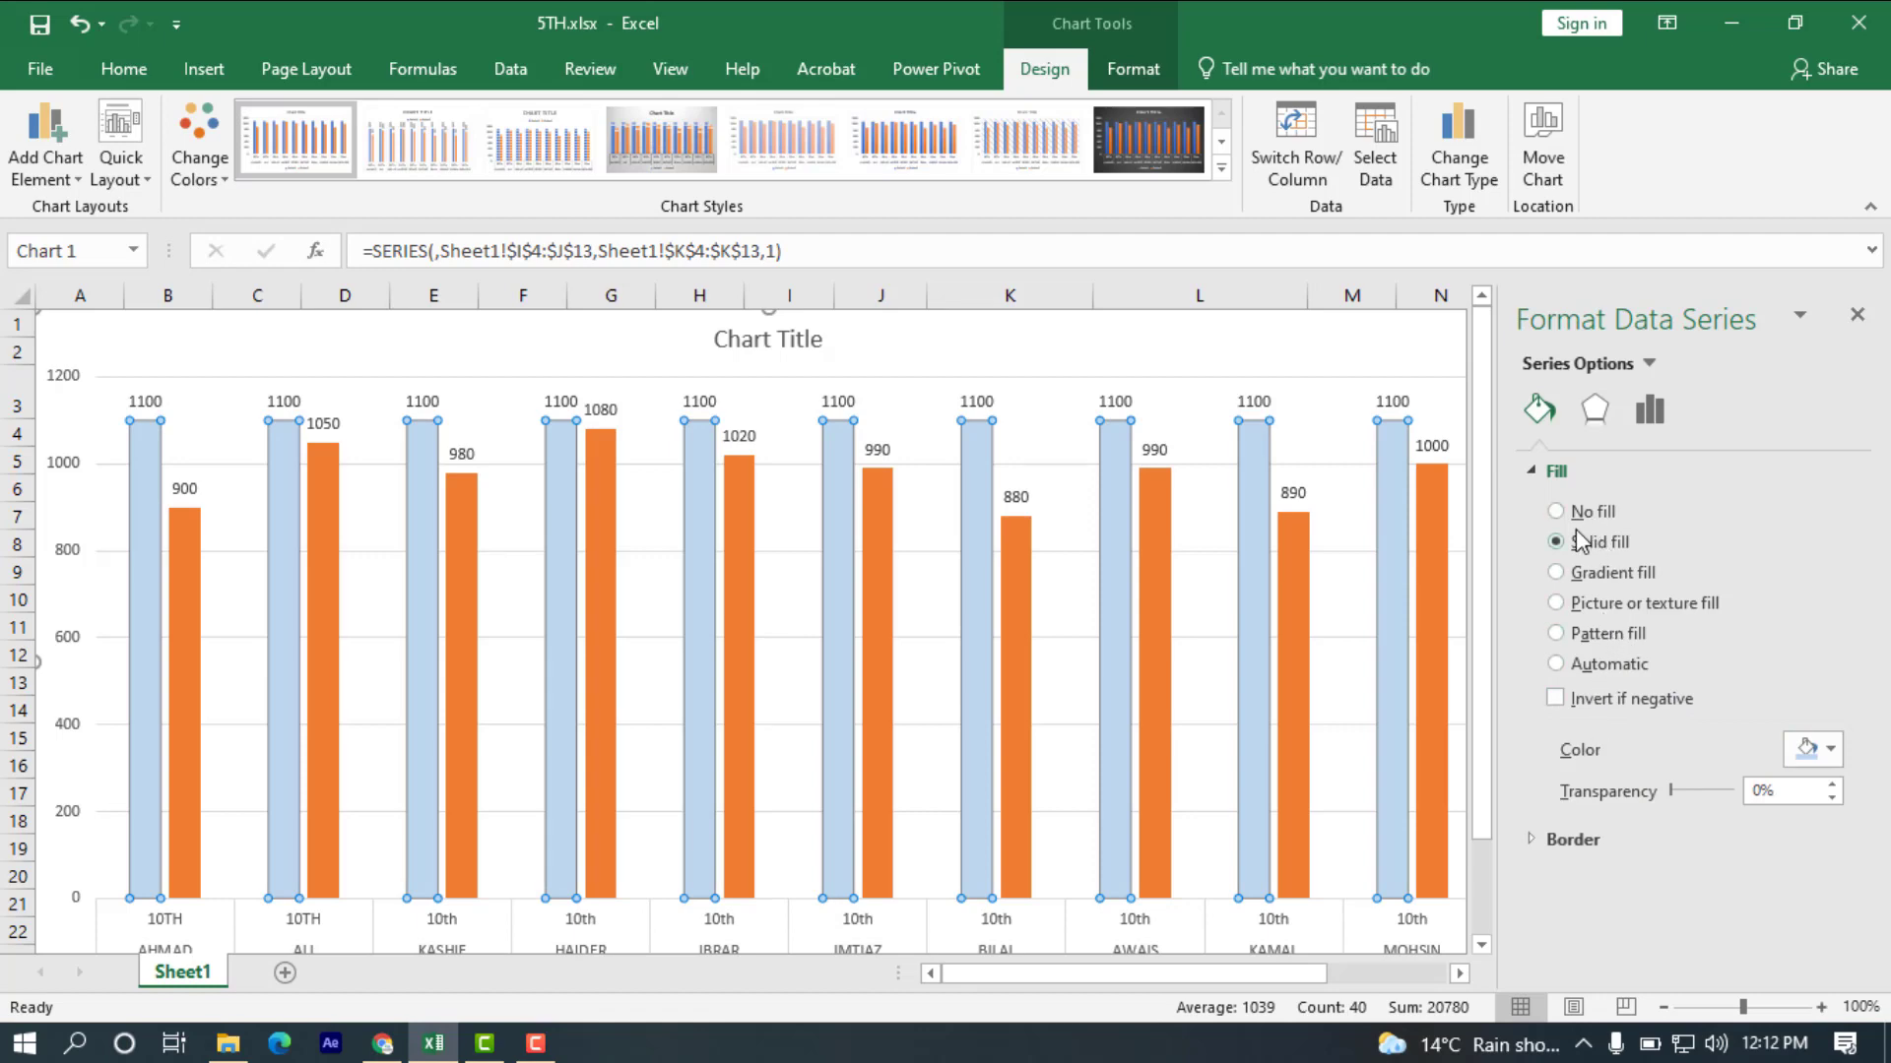
{"action": "left_click", "coordinate": [1556, 663]}
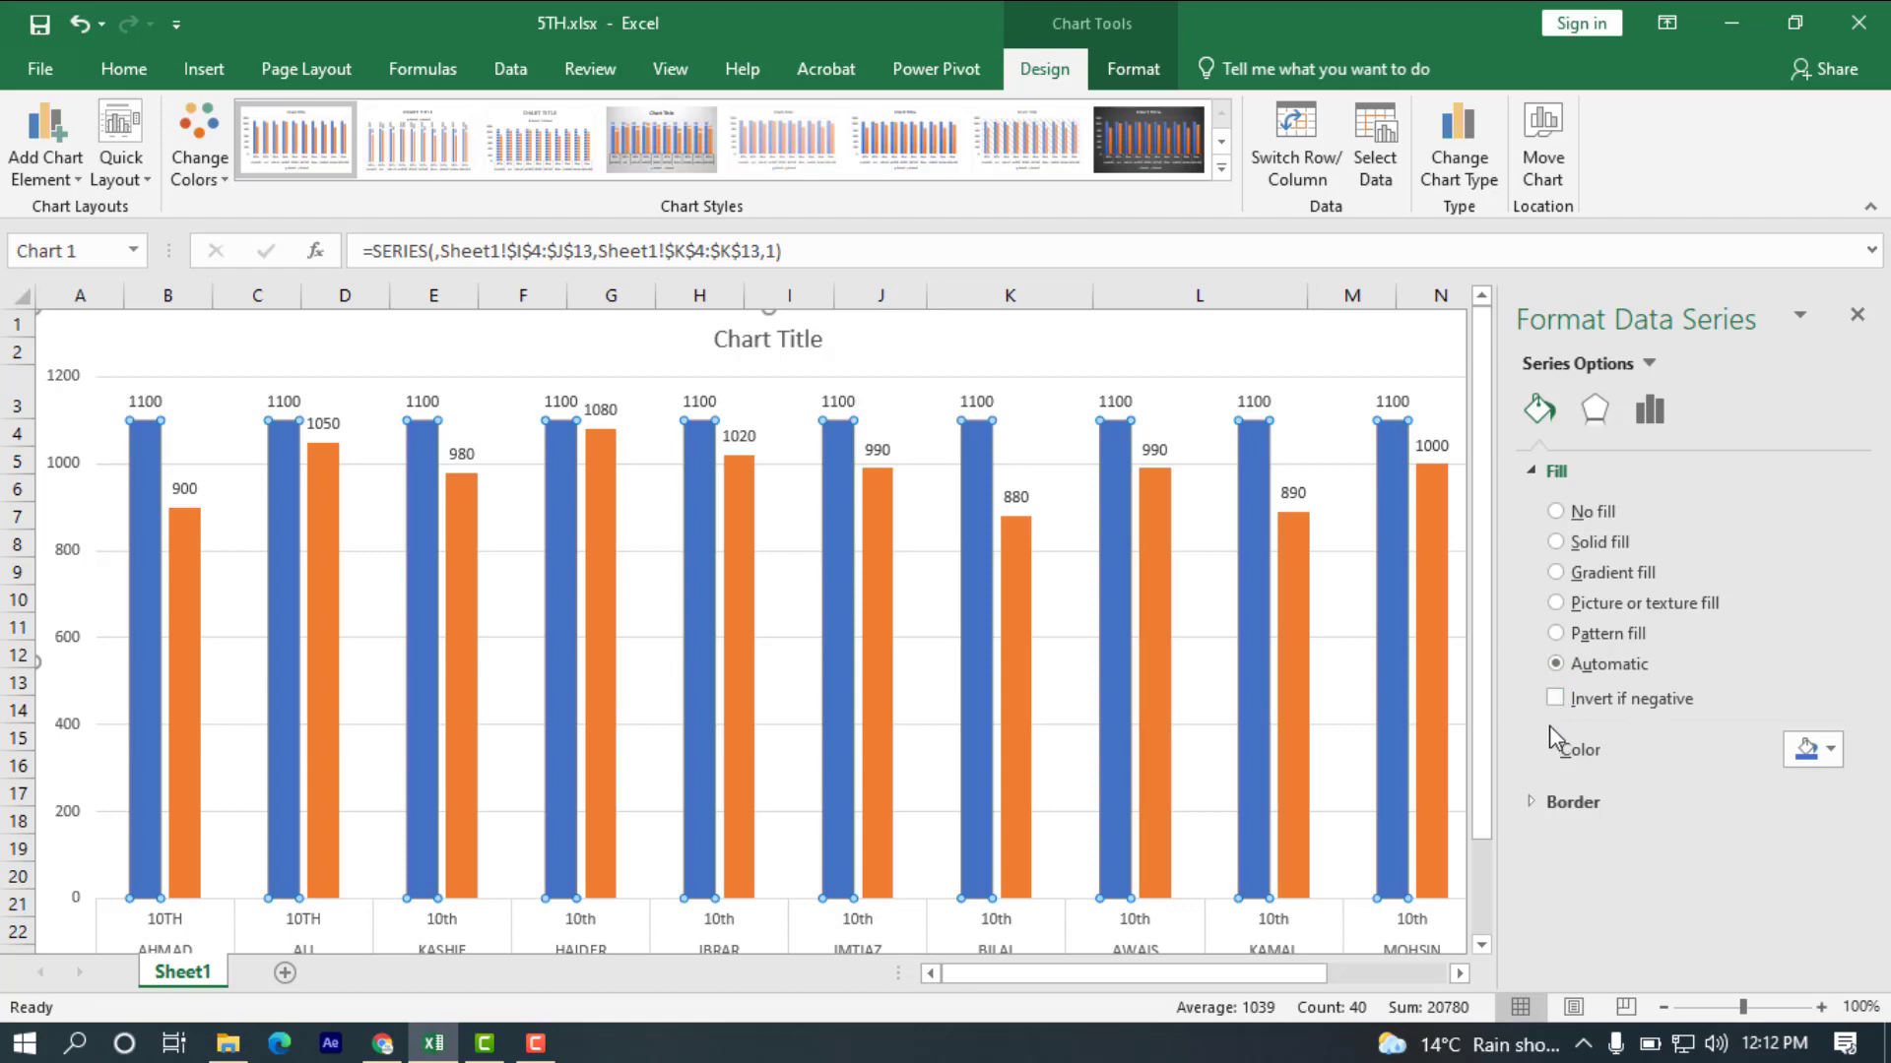
Give the total marks columns a solid red border line.
{"action": "left_click", "coordinate": [1540, 799]}
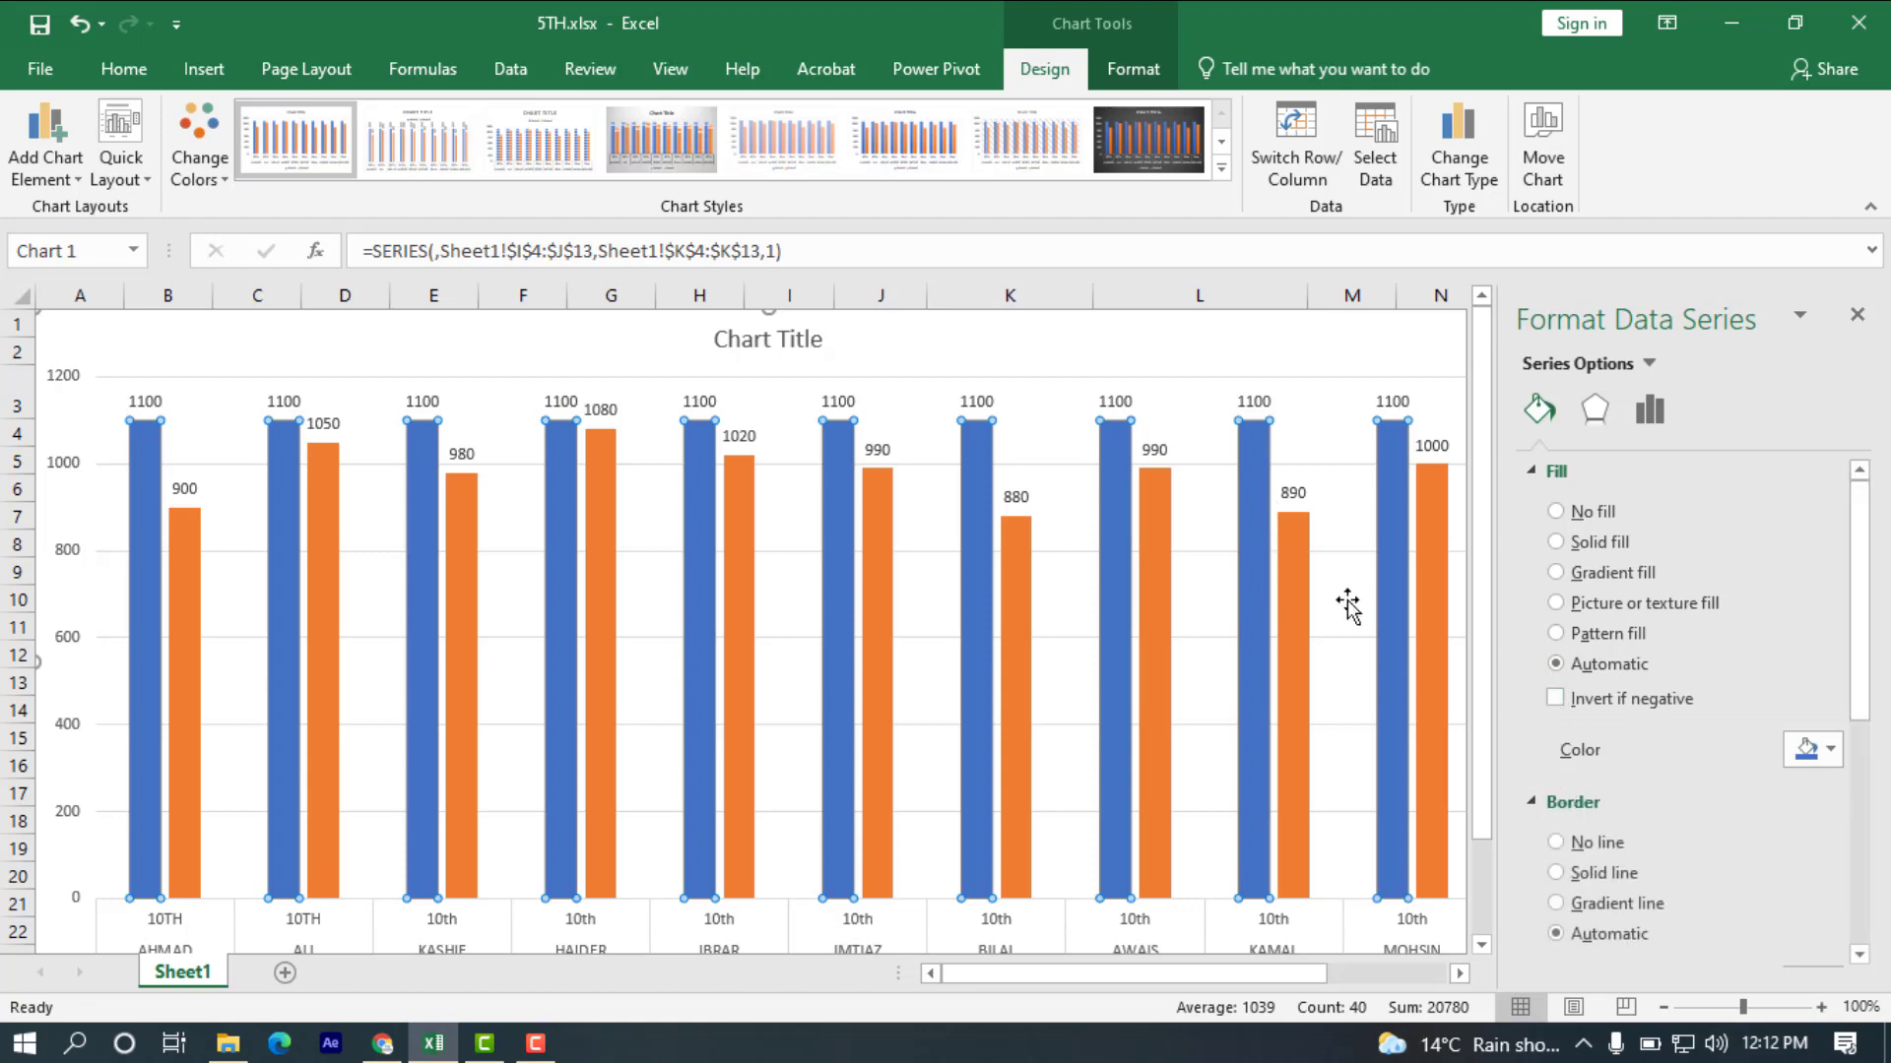
{"action": "left_click", "coordinate": [1556, 872]}
{"action": "left_click", "coordinate": [1829, 852]}
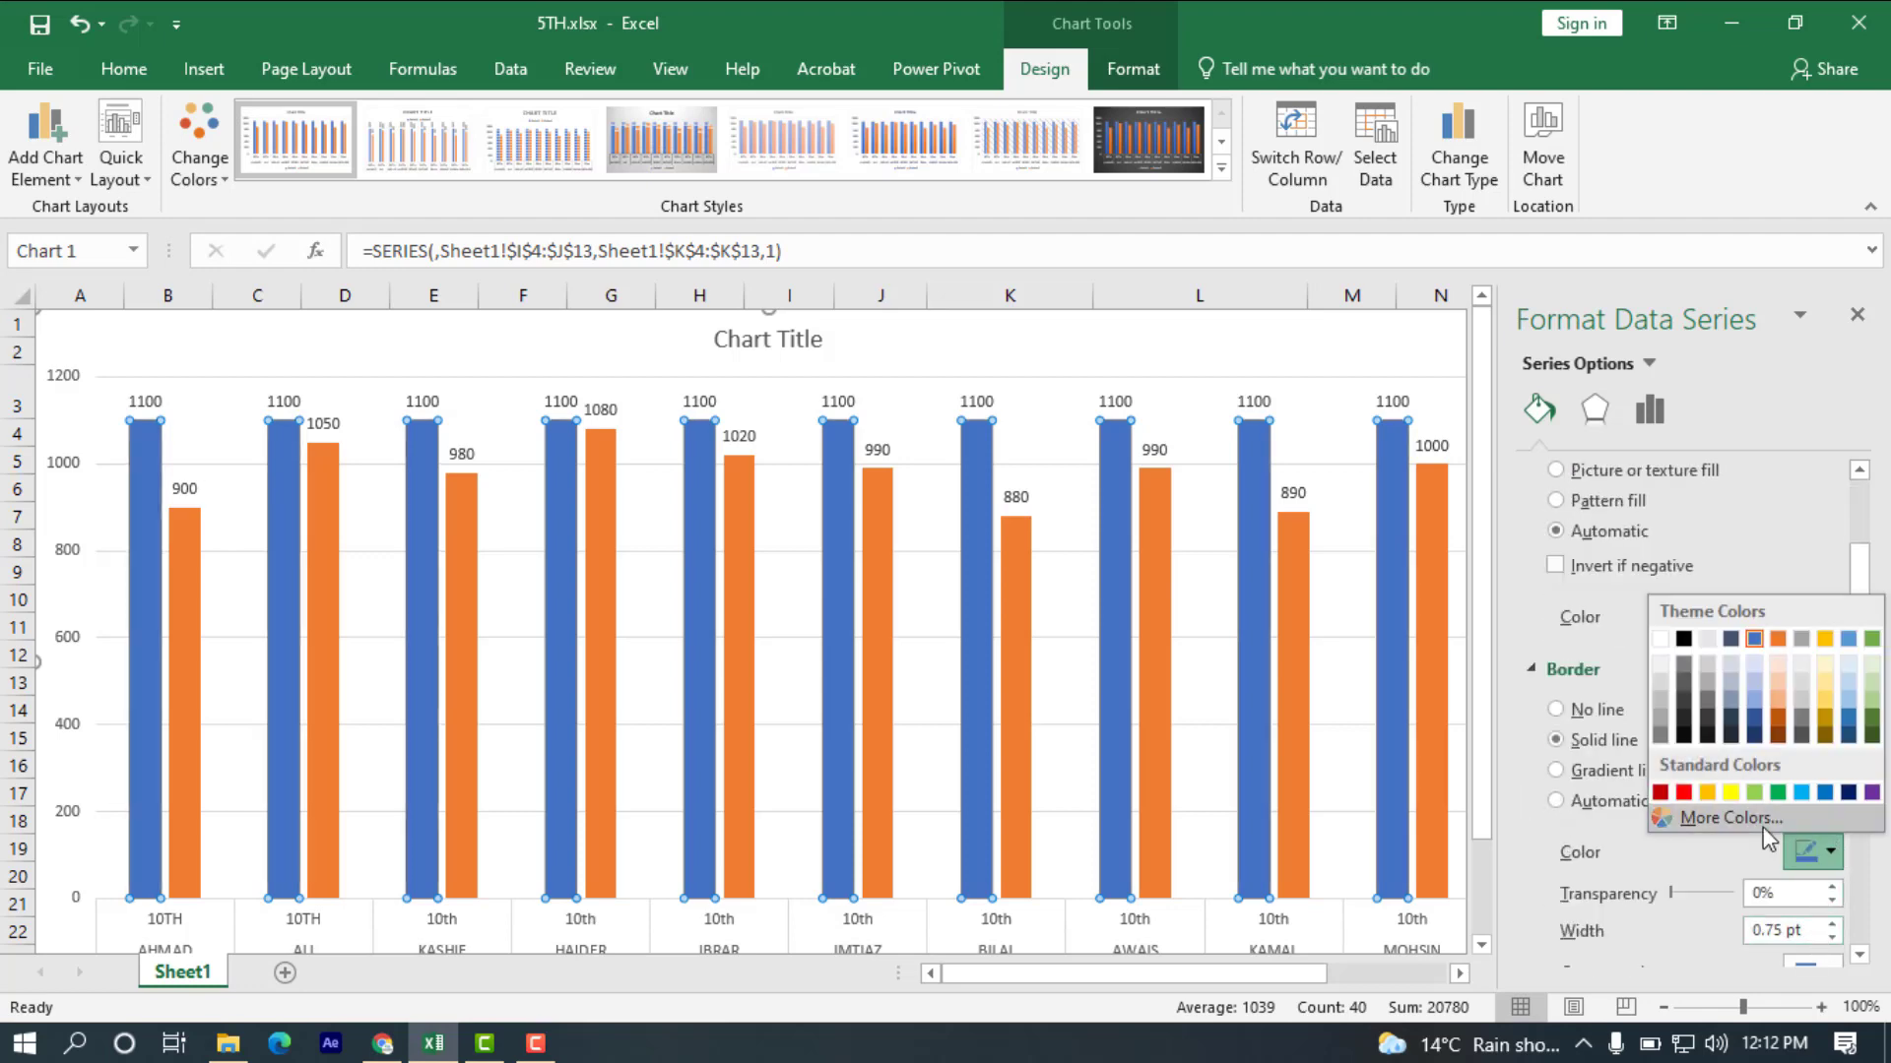
{"action": "left_click", "coordinate": [1681, 794]}
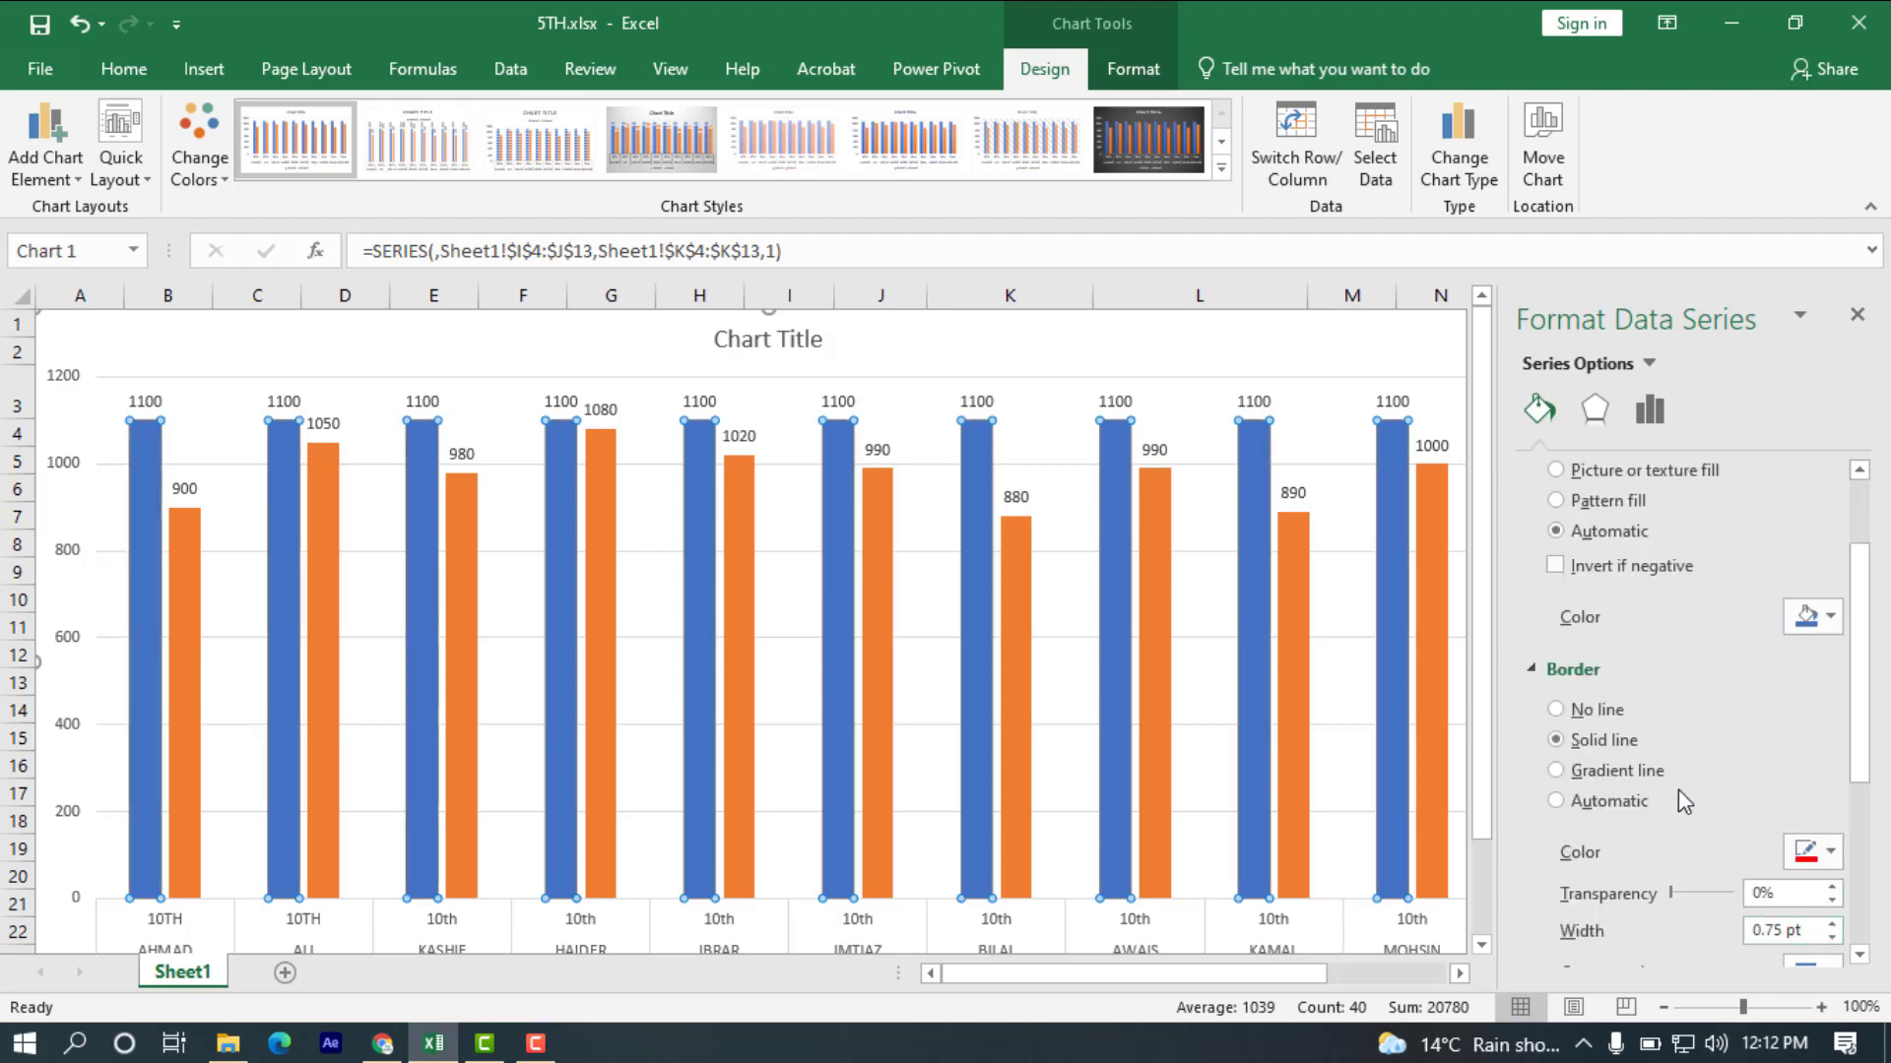
{"action": "left_click", "coordinate": [1332, 356]}
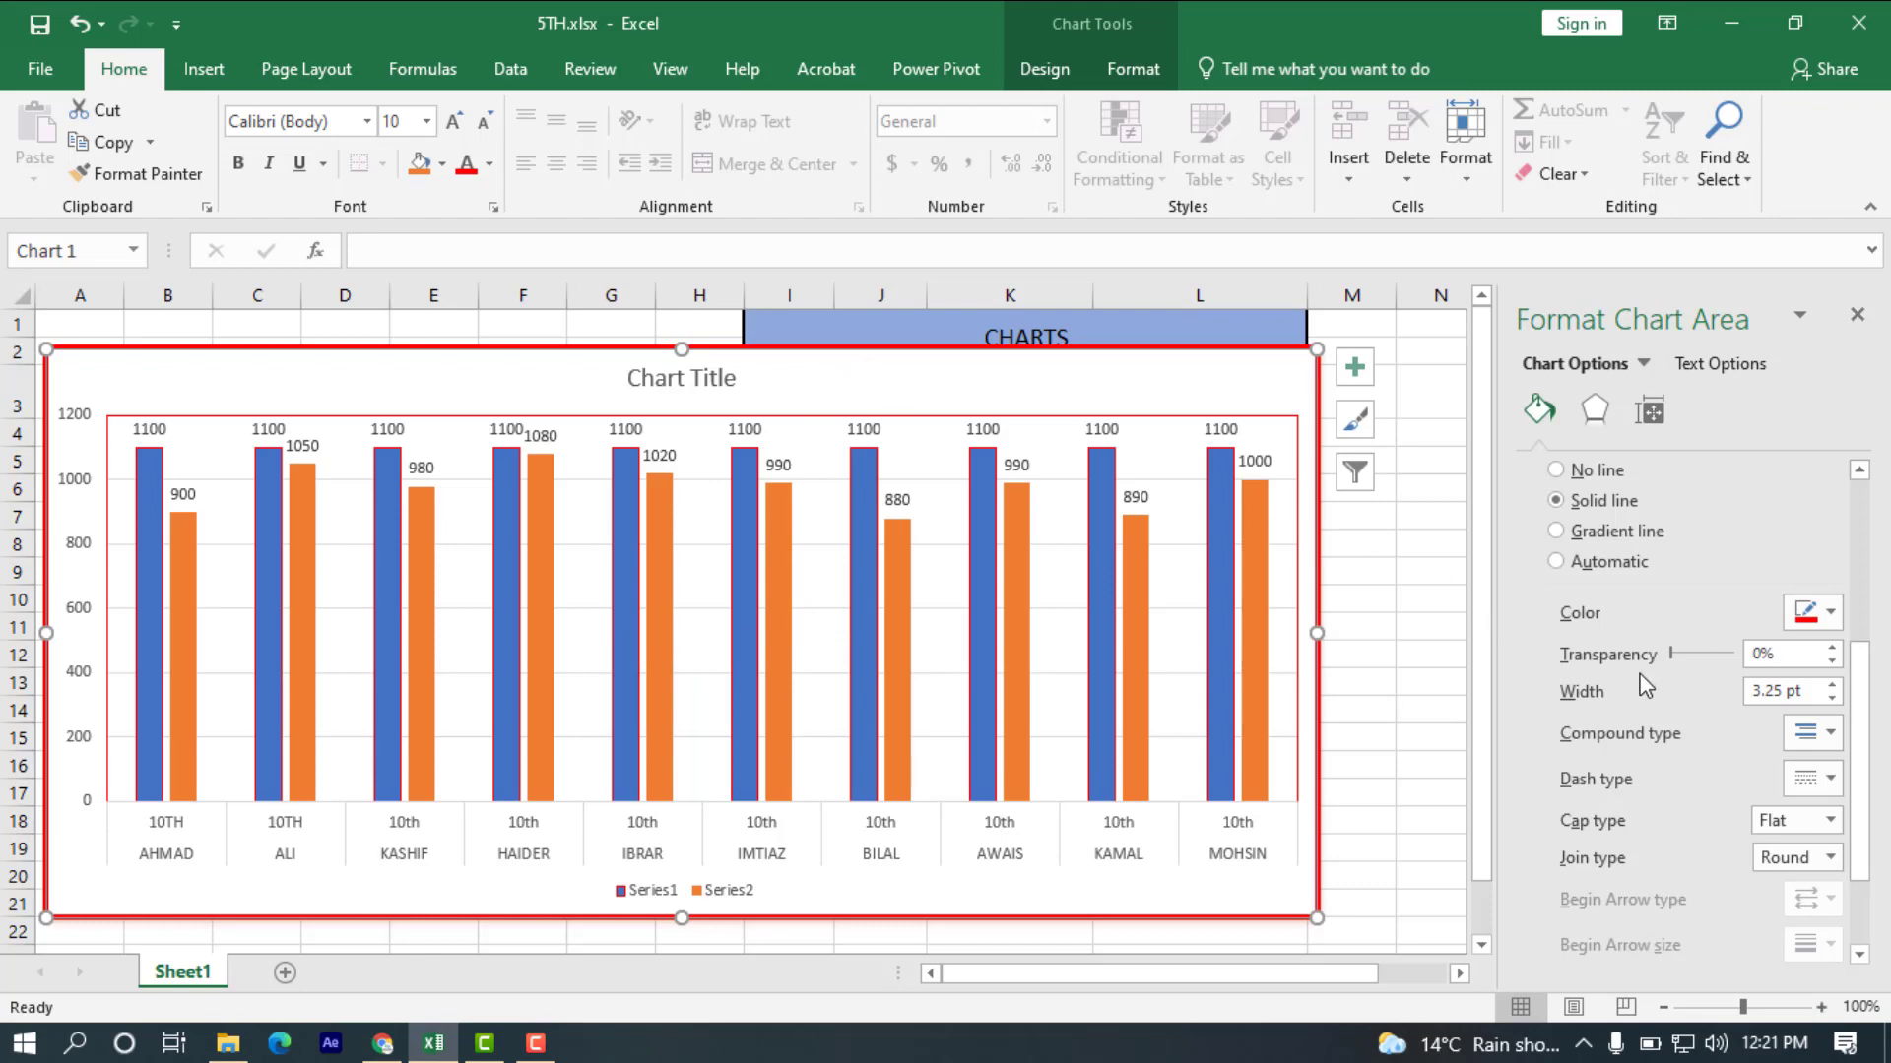
Try 68% transparency on the chart area's red border, reset it to 0%, and set the border width to 2.5 pt.
{"action": "left_click_drag", "start_coordinate": [1674, 653], "coordinate": [1716, 657]}
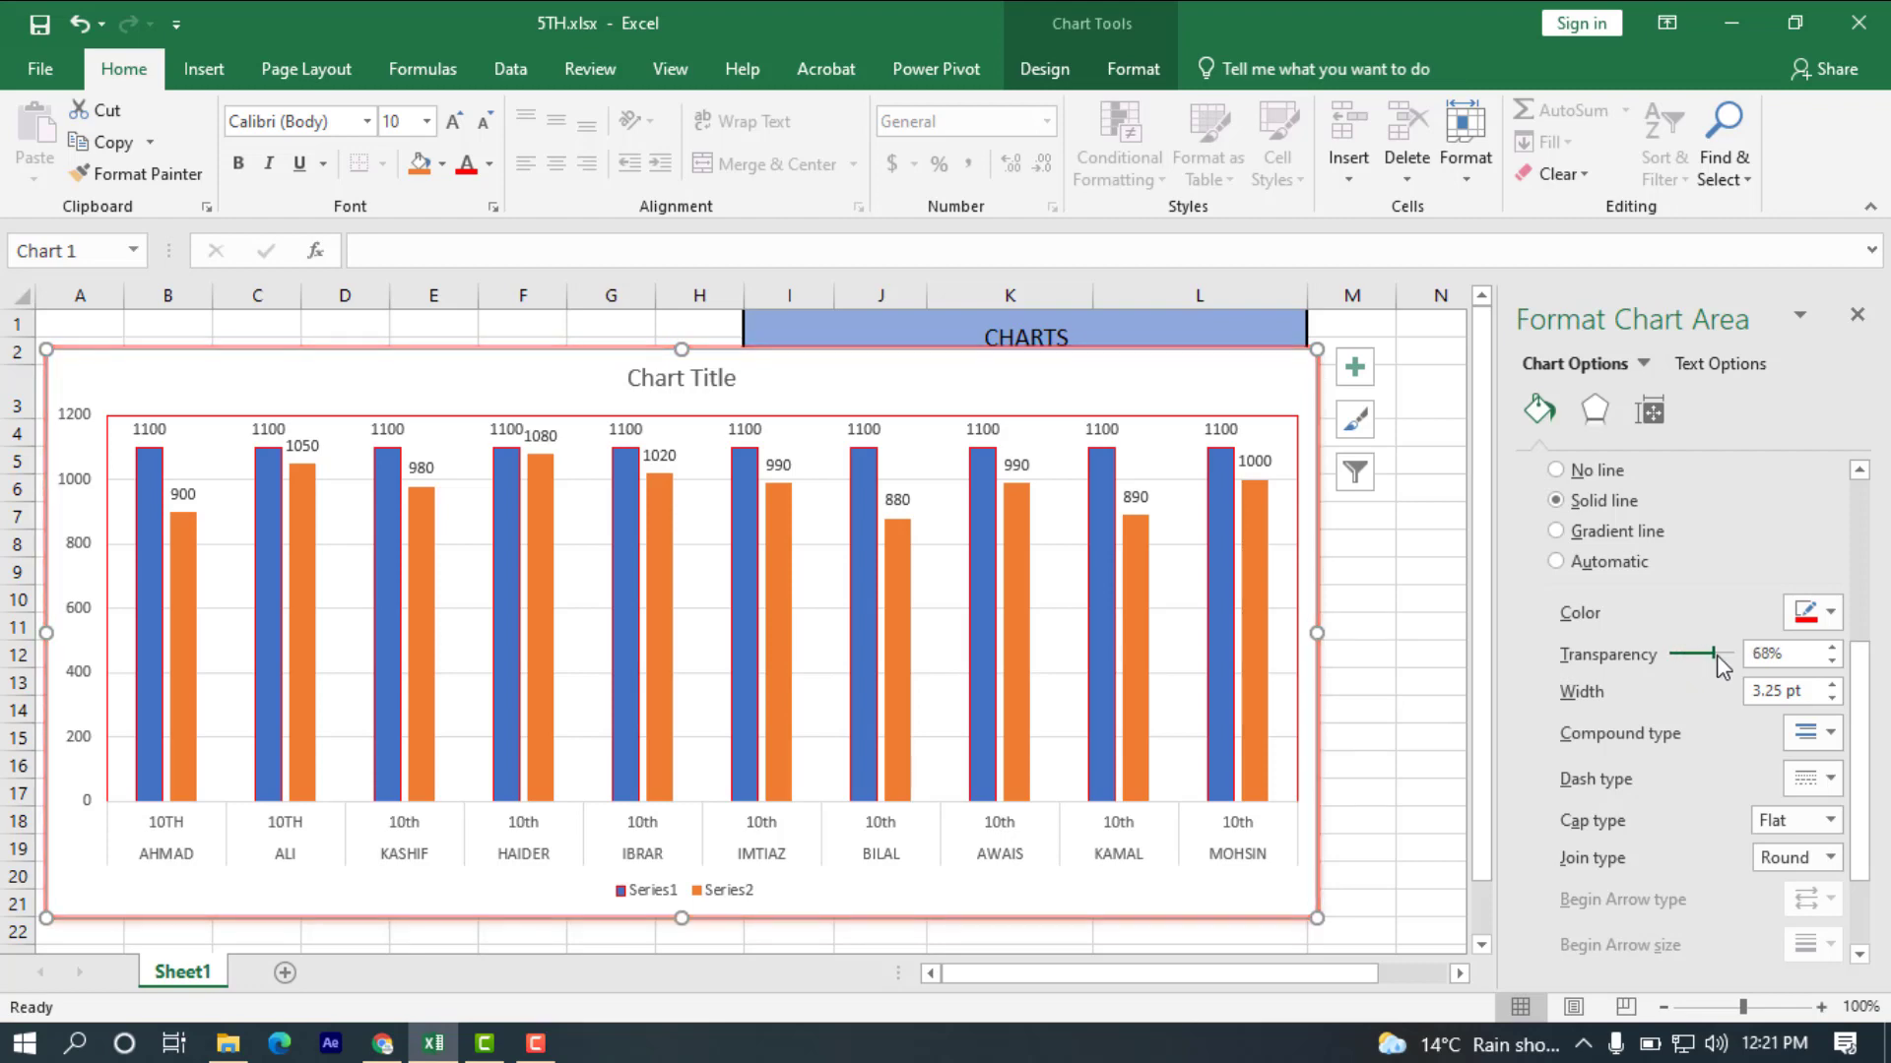
{"action": "left_click_drag", "start_coordinate": [1719, 655], "coordinate": [1664, 673]}
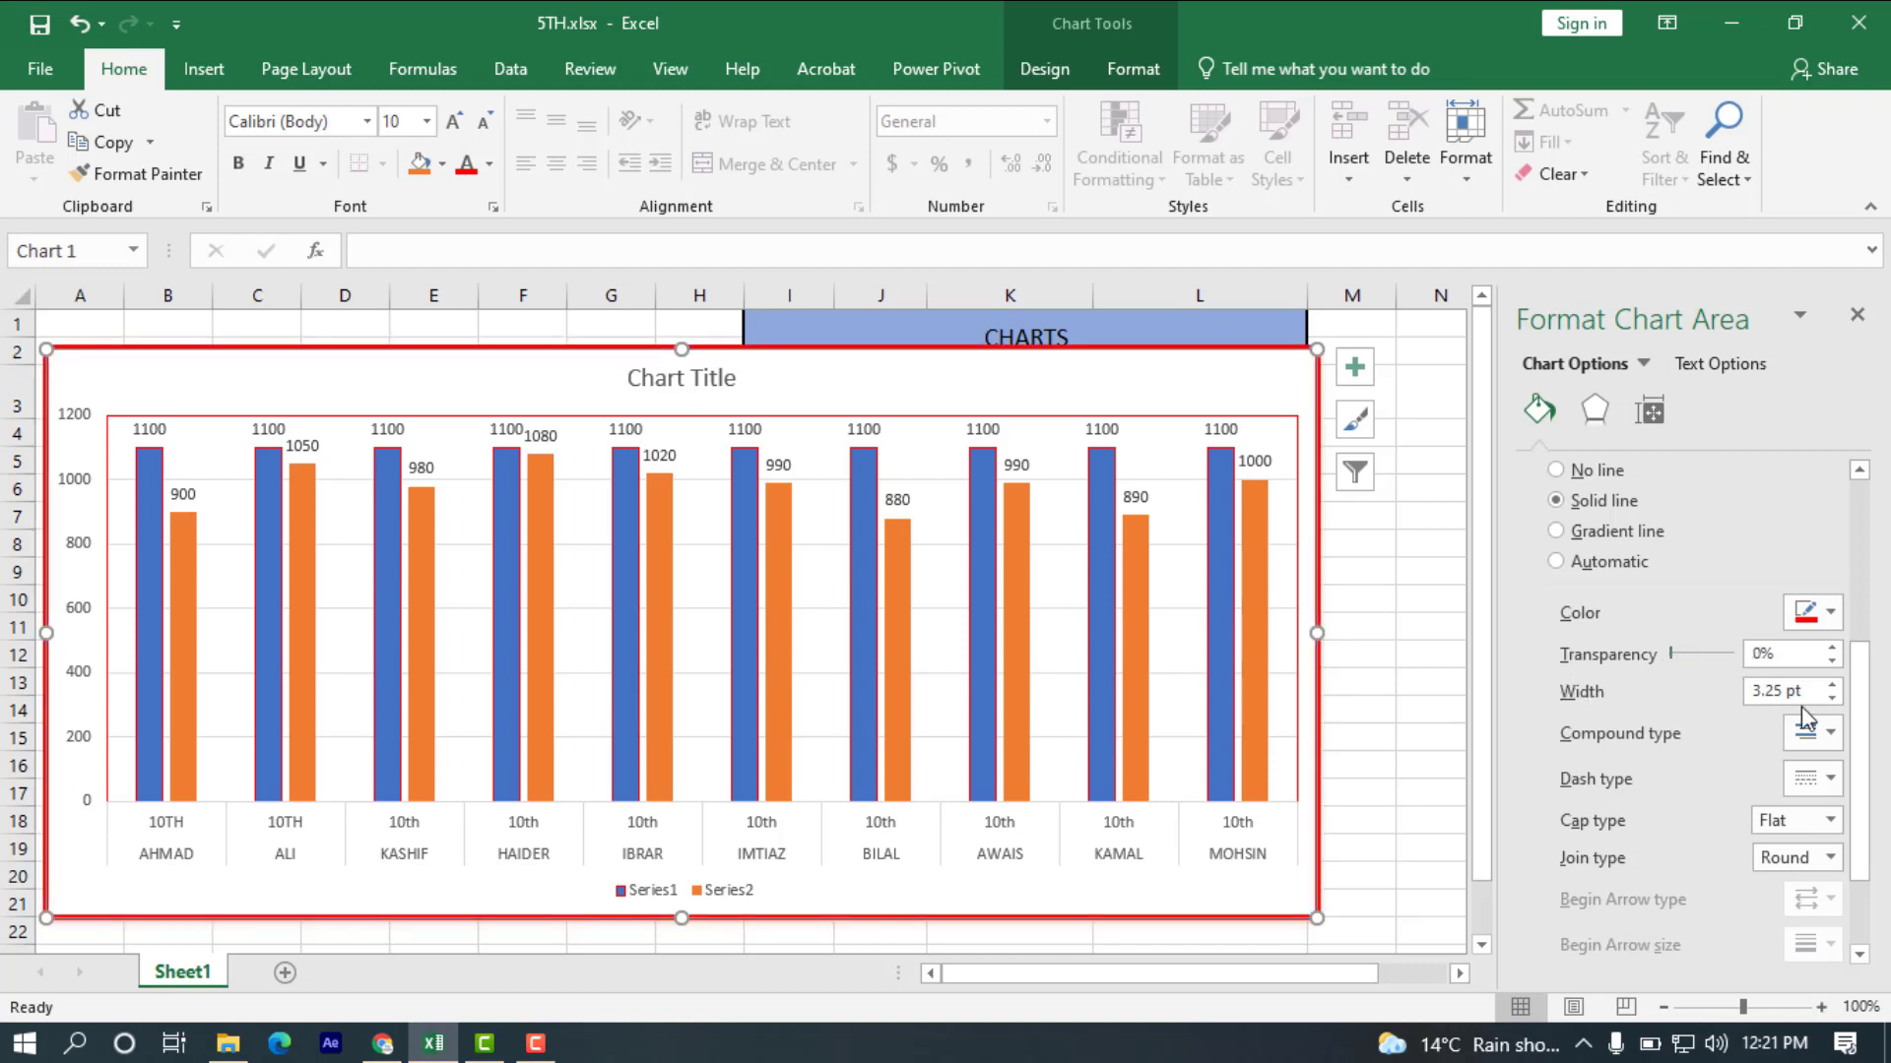
{"action": "left_click", "coordinate": [1832, 684]}
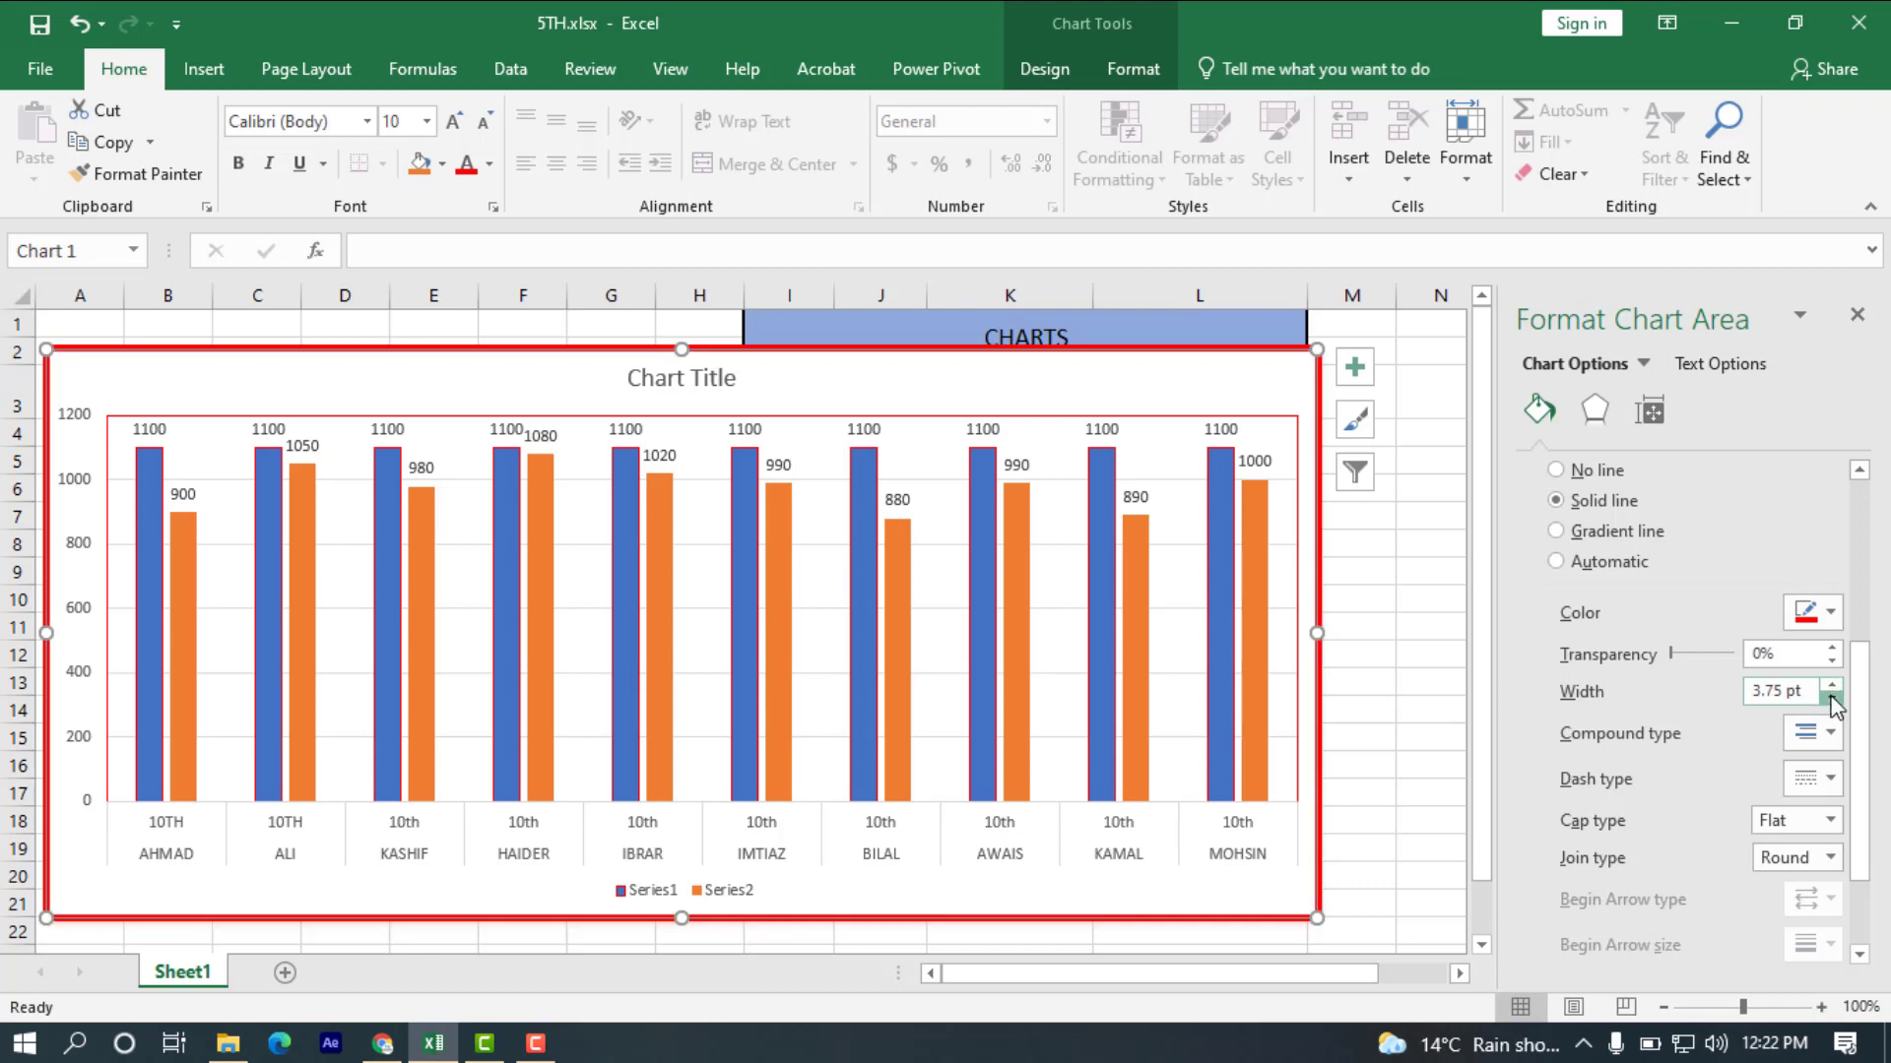
{"action": "left_click", "coordinate": [1831, 697]}
{"action": "left_click", "coordinate": [1832, 699]}
{"action": "left_click", "coordinate": [1832, 698]}
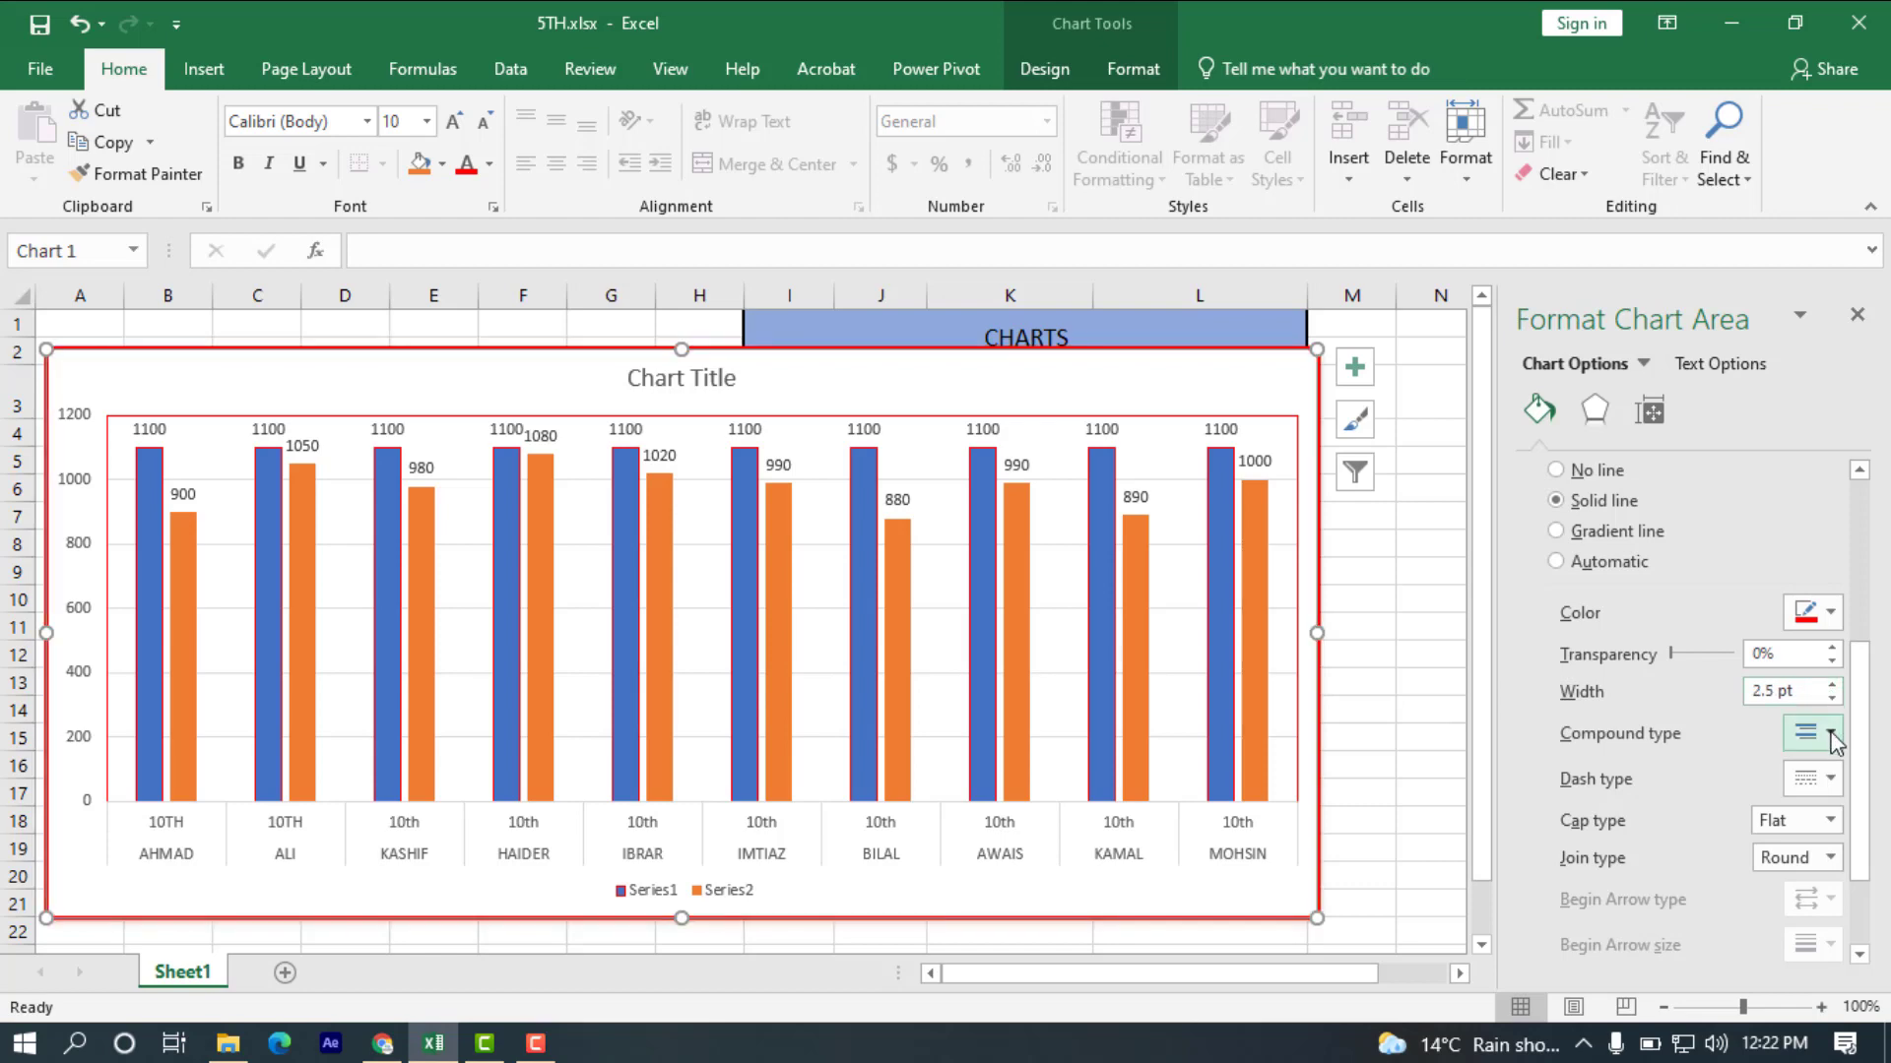
Apply the thick-thin compound type and the round dot dash type to the chart area's border.
{"action": "left_click", "coordinate": [1829, 732]}
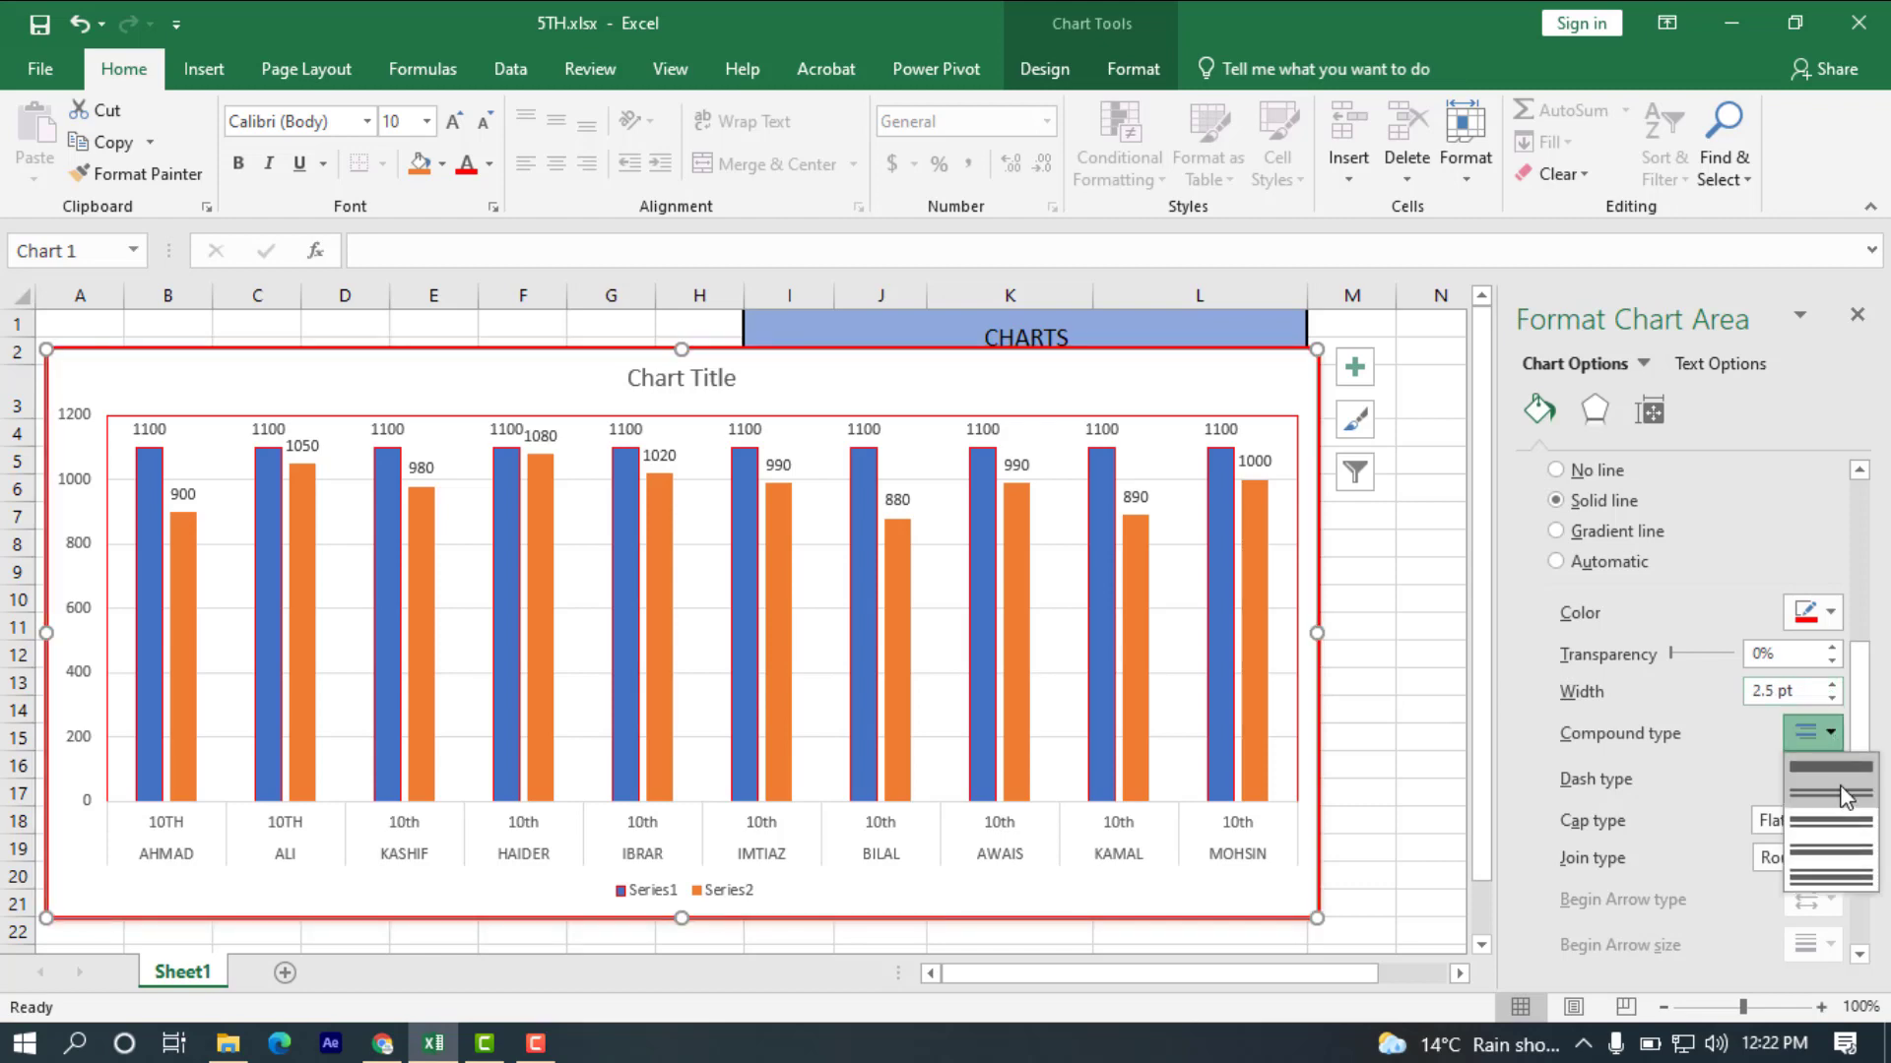
{"action": "left_click", "coordinate": [1841, 818]}
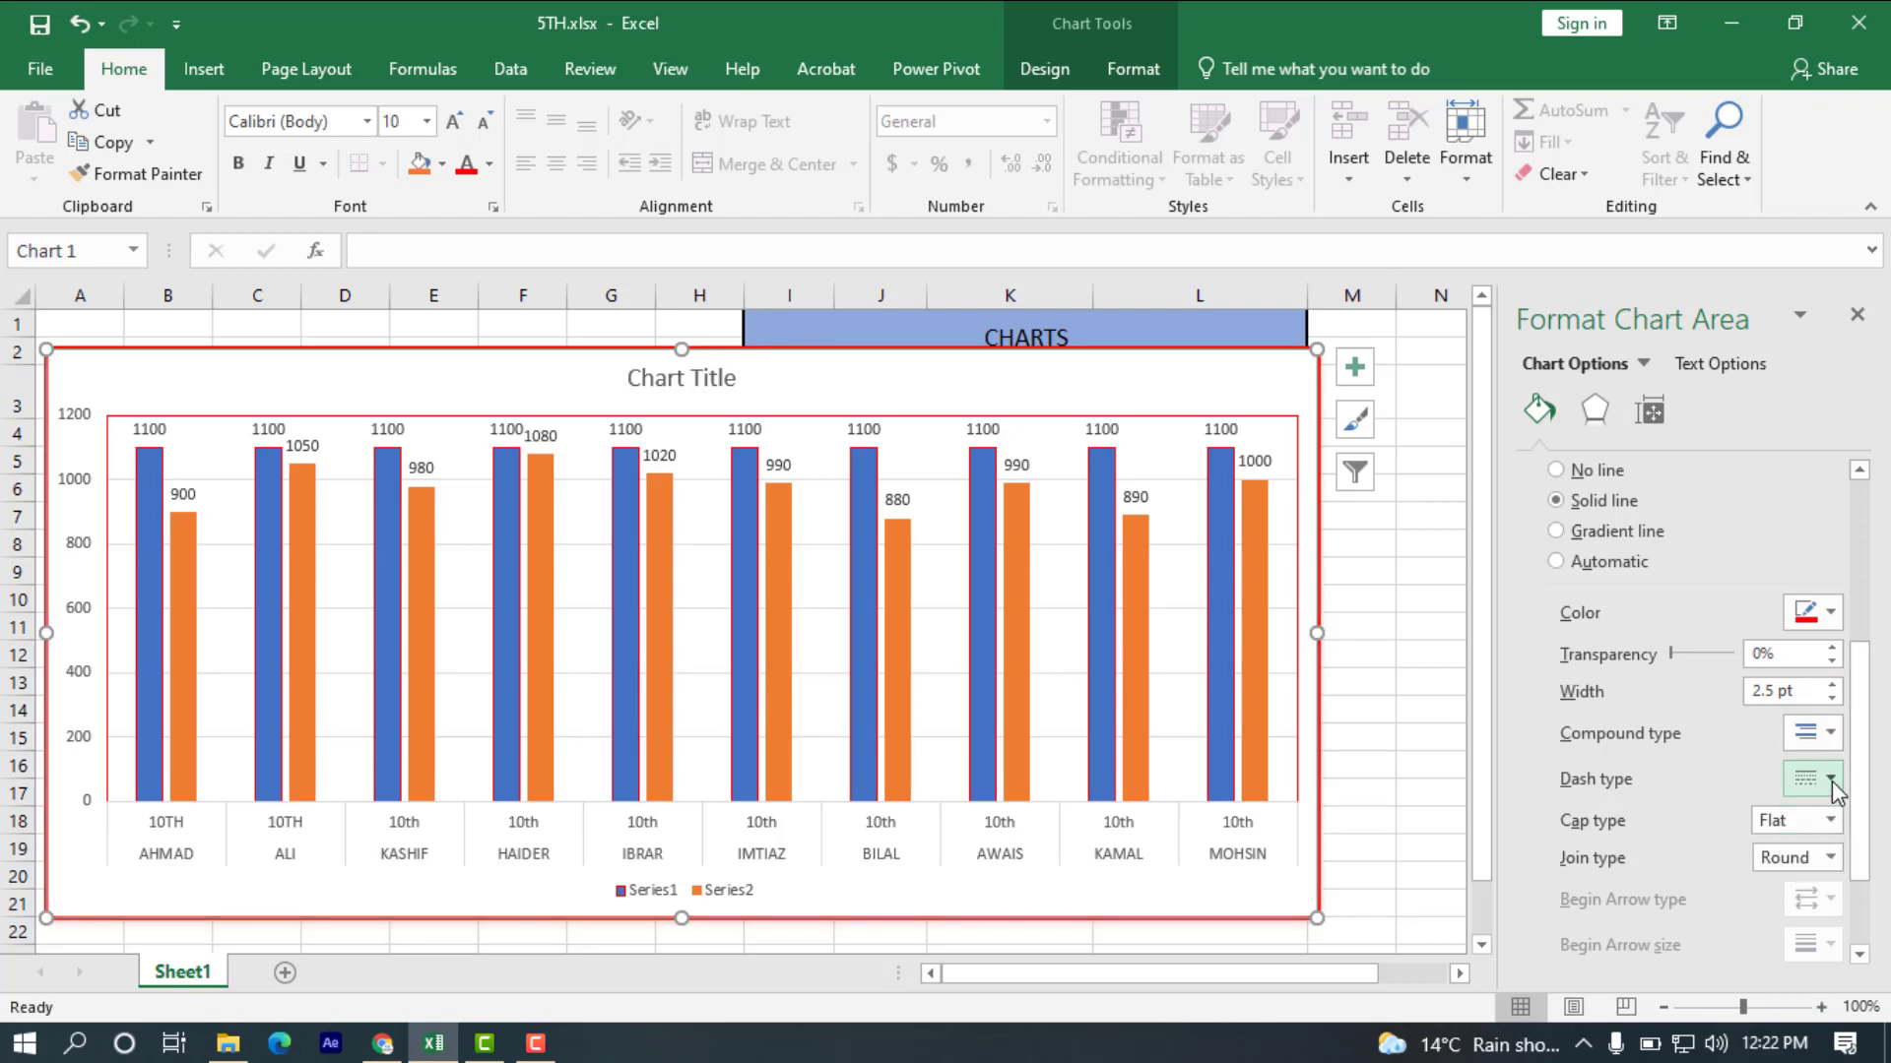
{"action": "left_click", "coordinate": [1831, 780]}
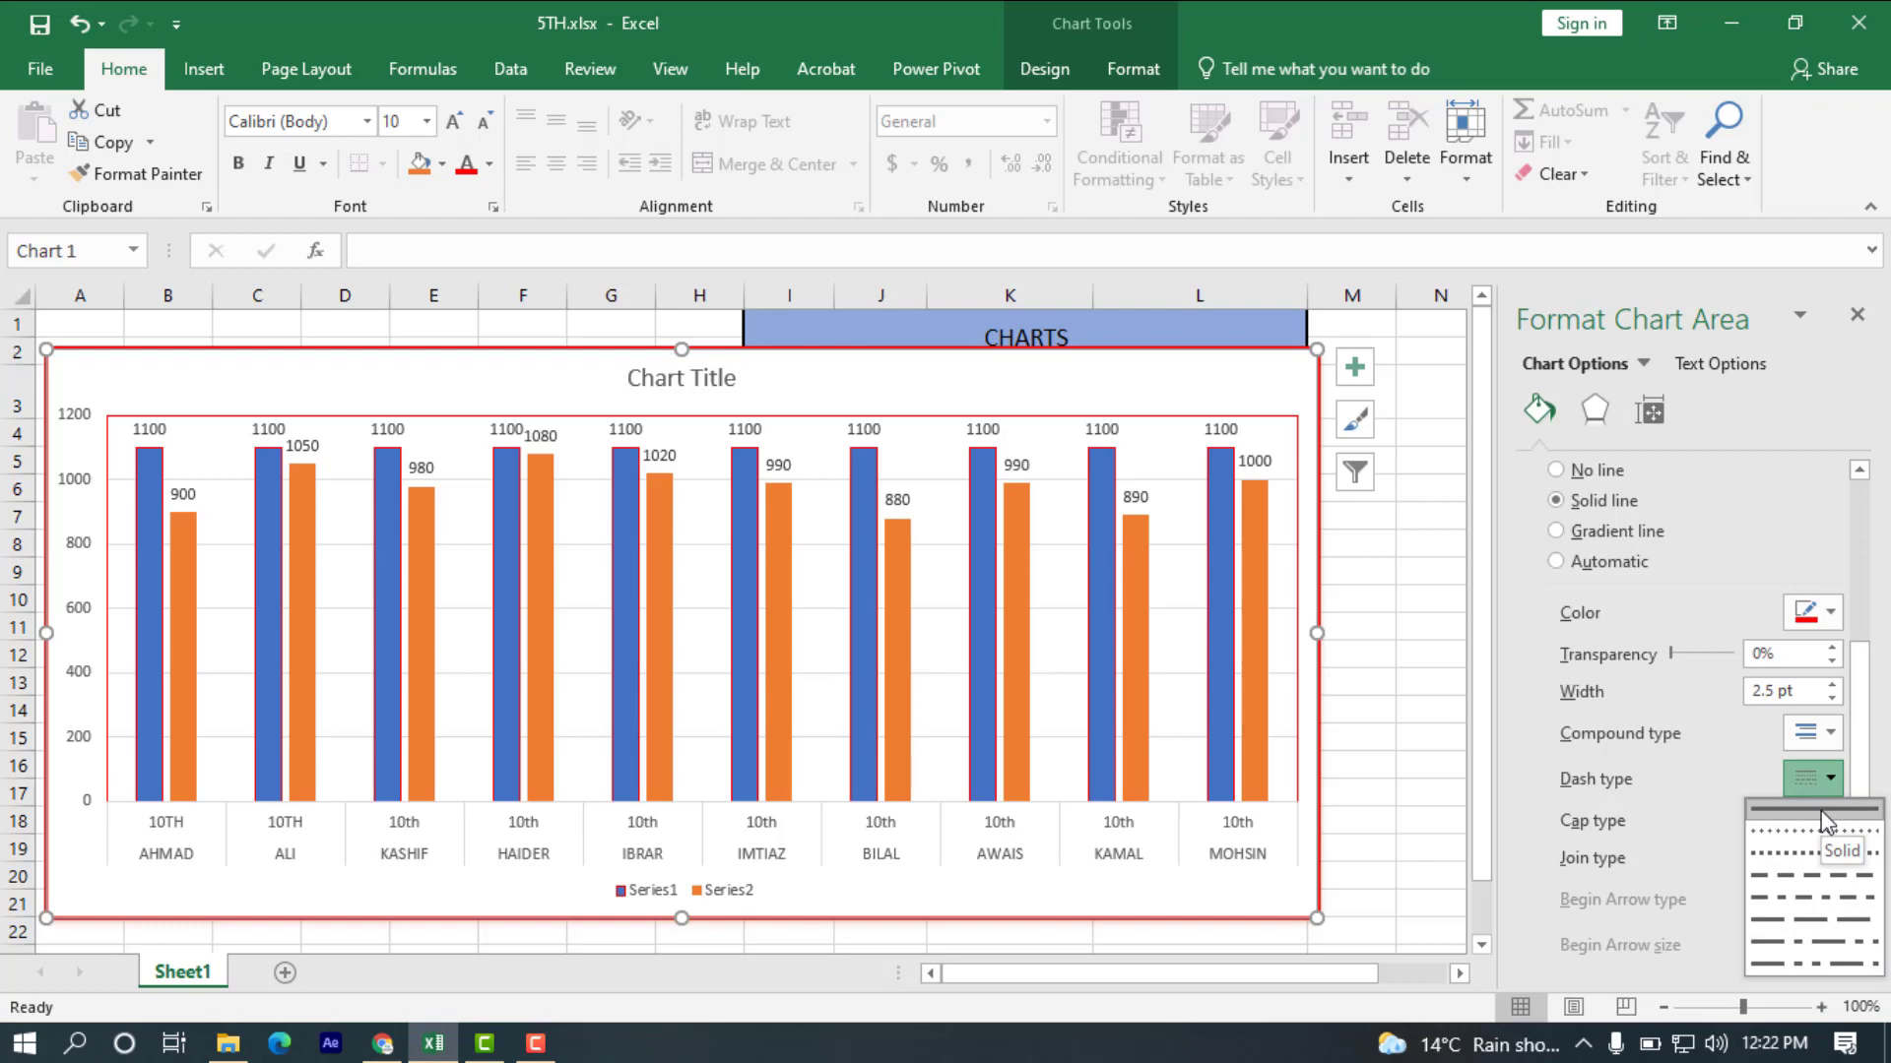
{"action": "left_click", "coordinate": [1817, 829]}
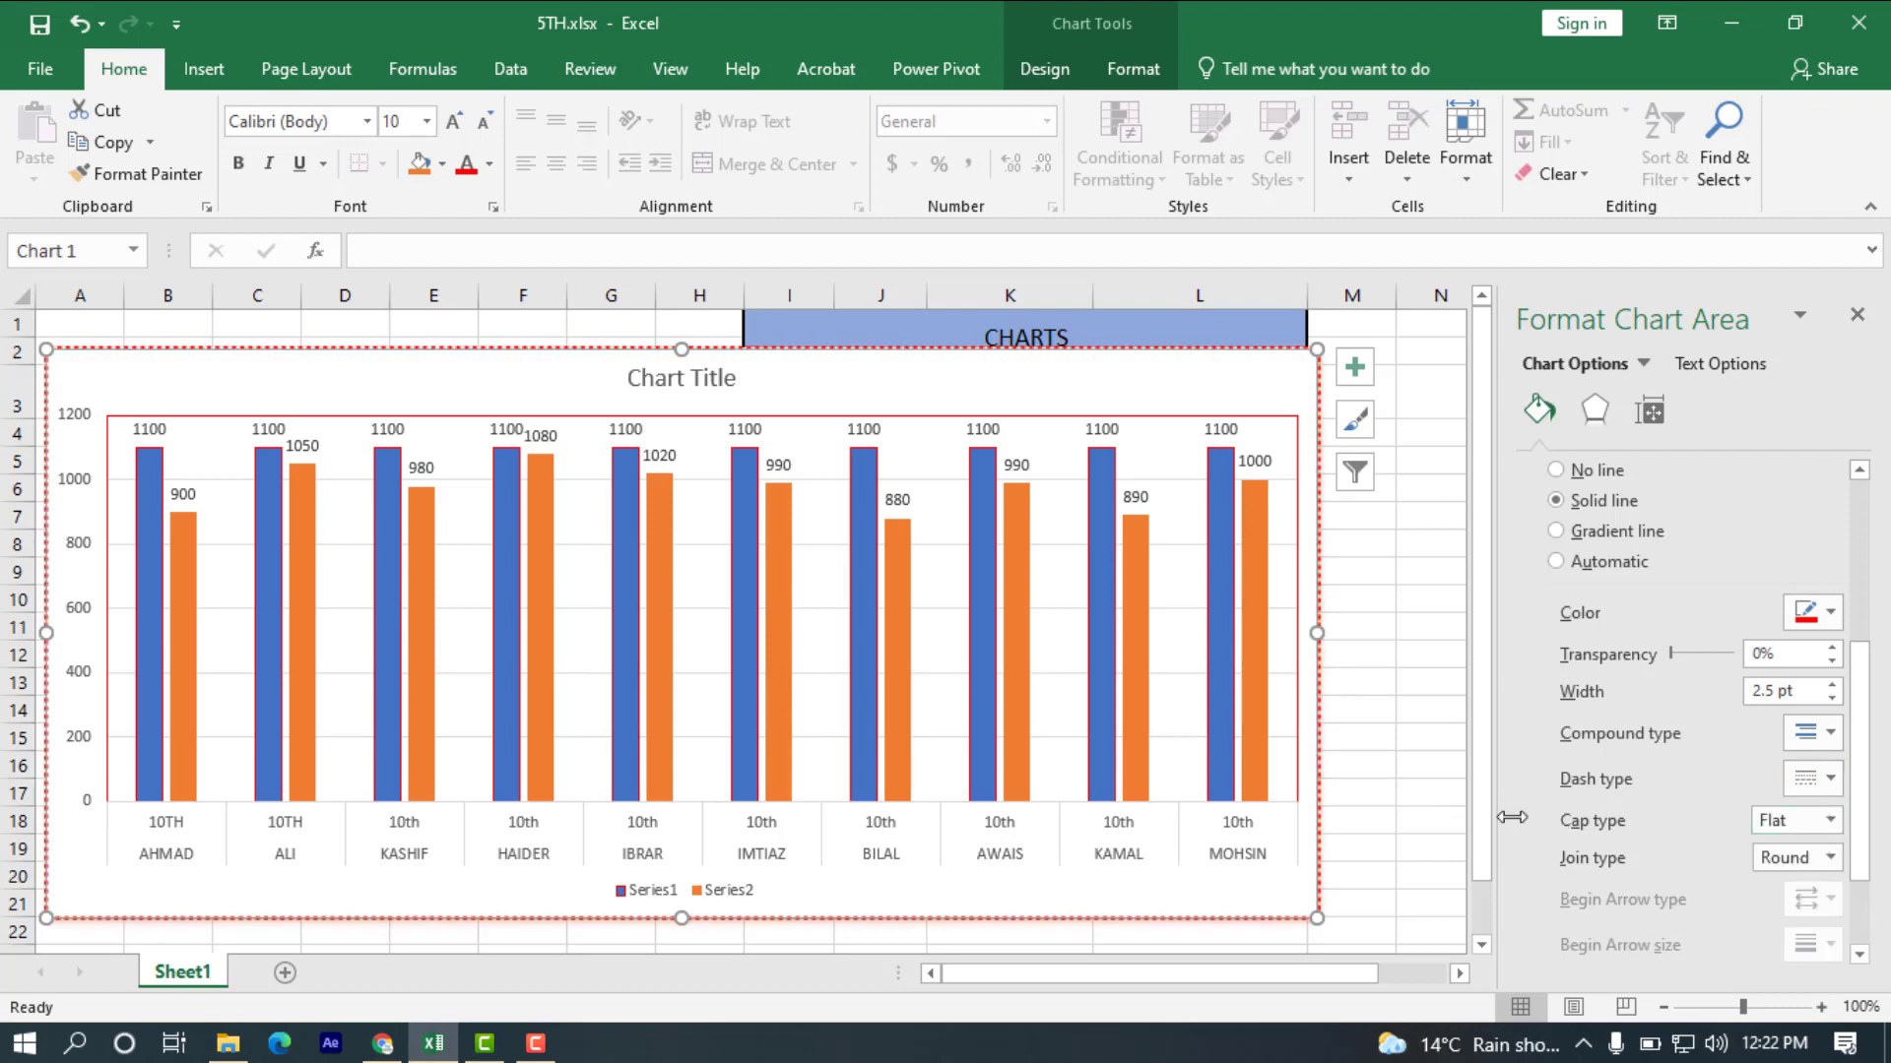
Set the join type of the chart area's border to Round, keeping the chart selected.
{"action": "left_click", "coordinate": [1832, 858]}
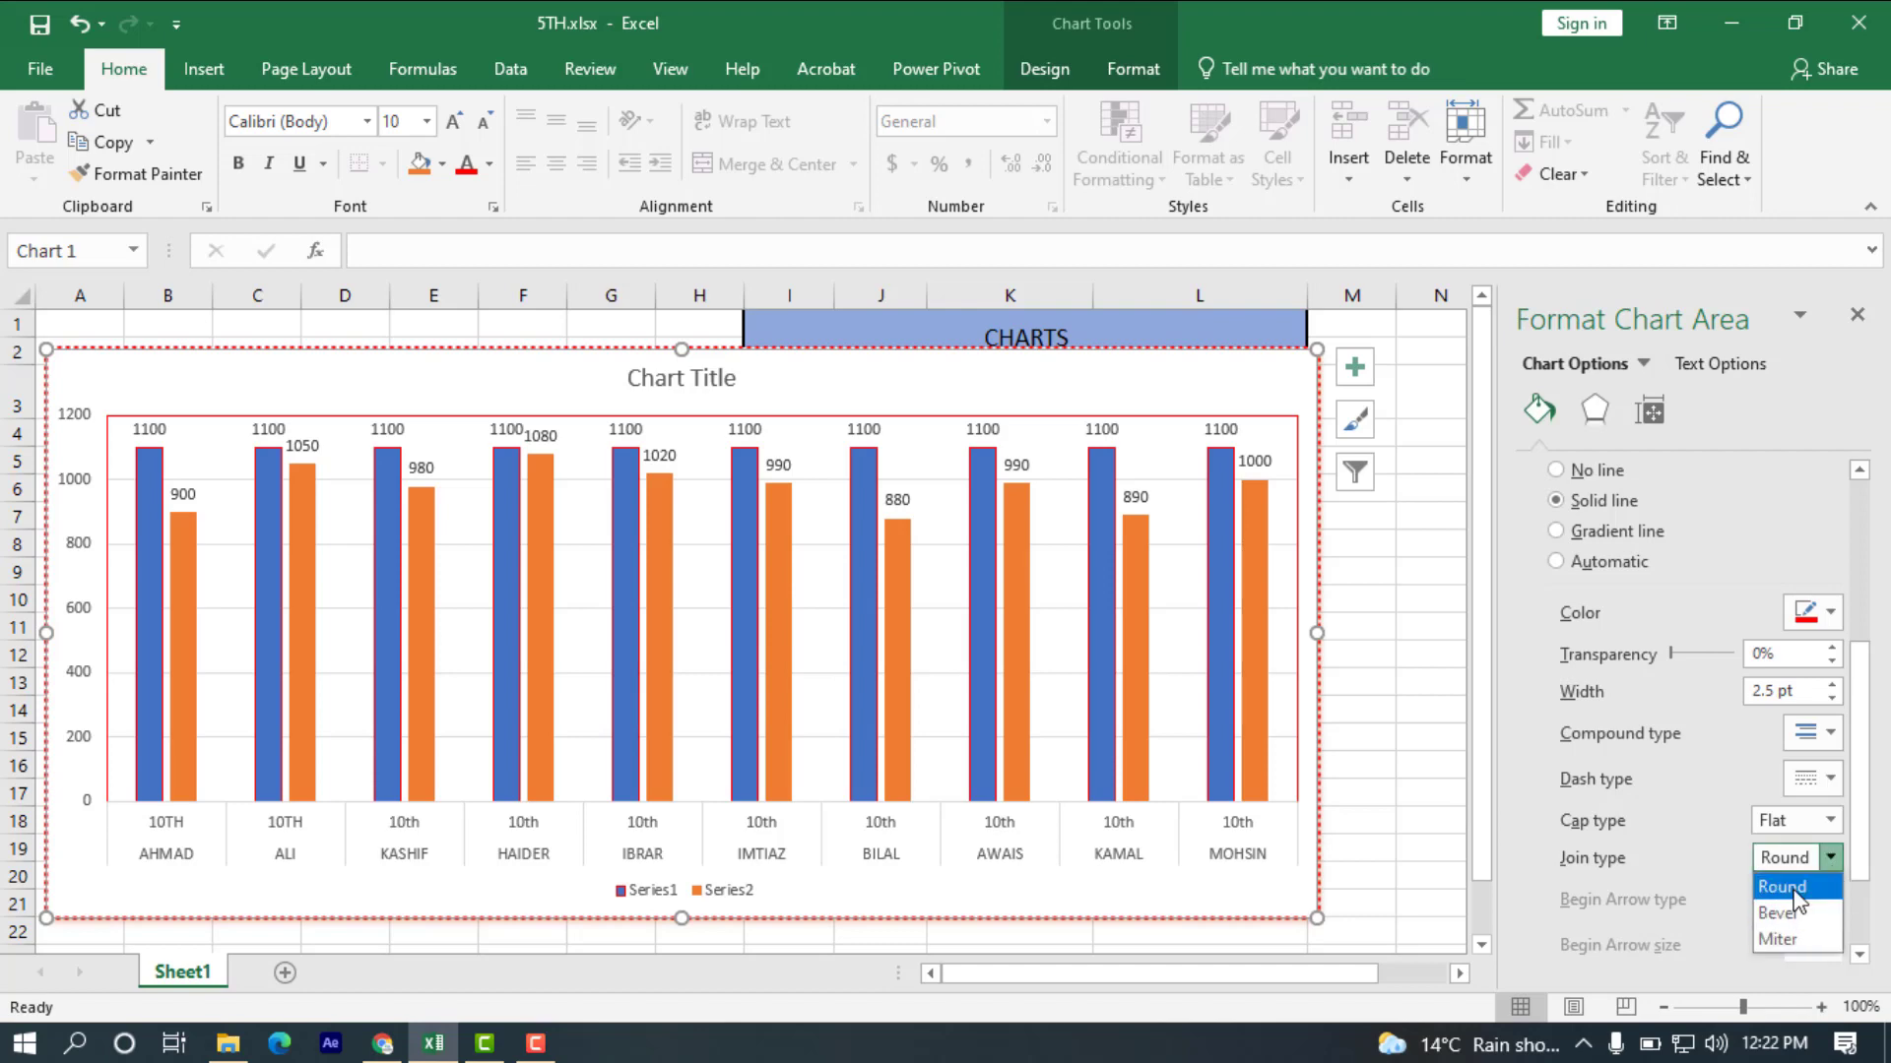
{"action": "left_click", "coordinate": [1794, 889]}
{"action": "left_click", "coordinate": [1443, 819]}
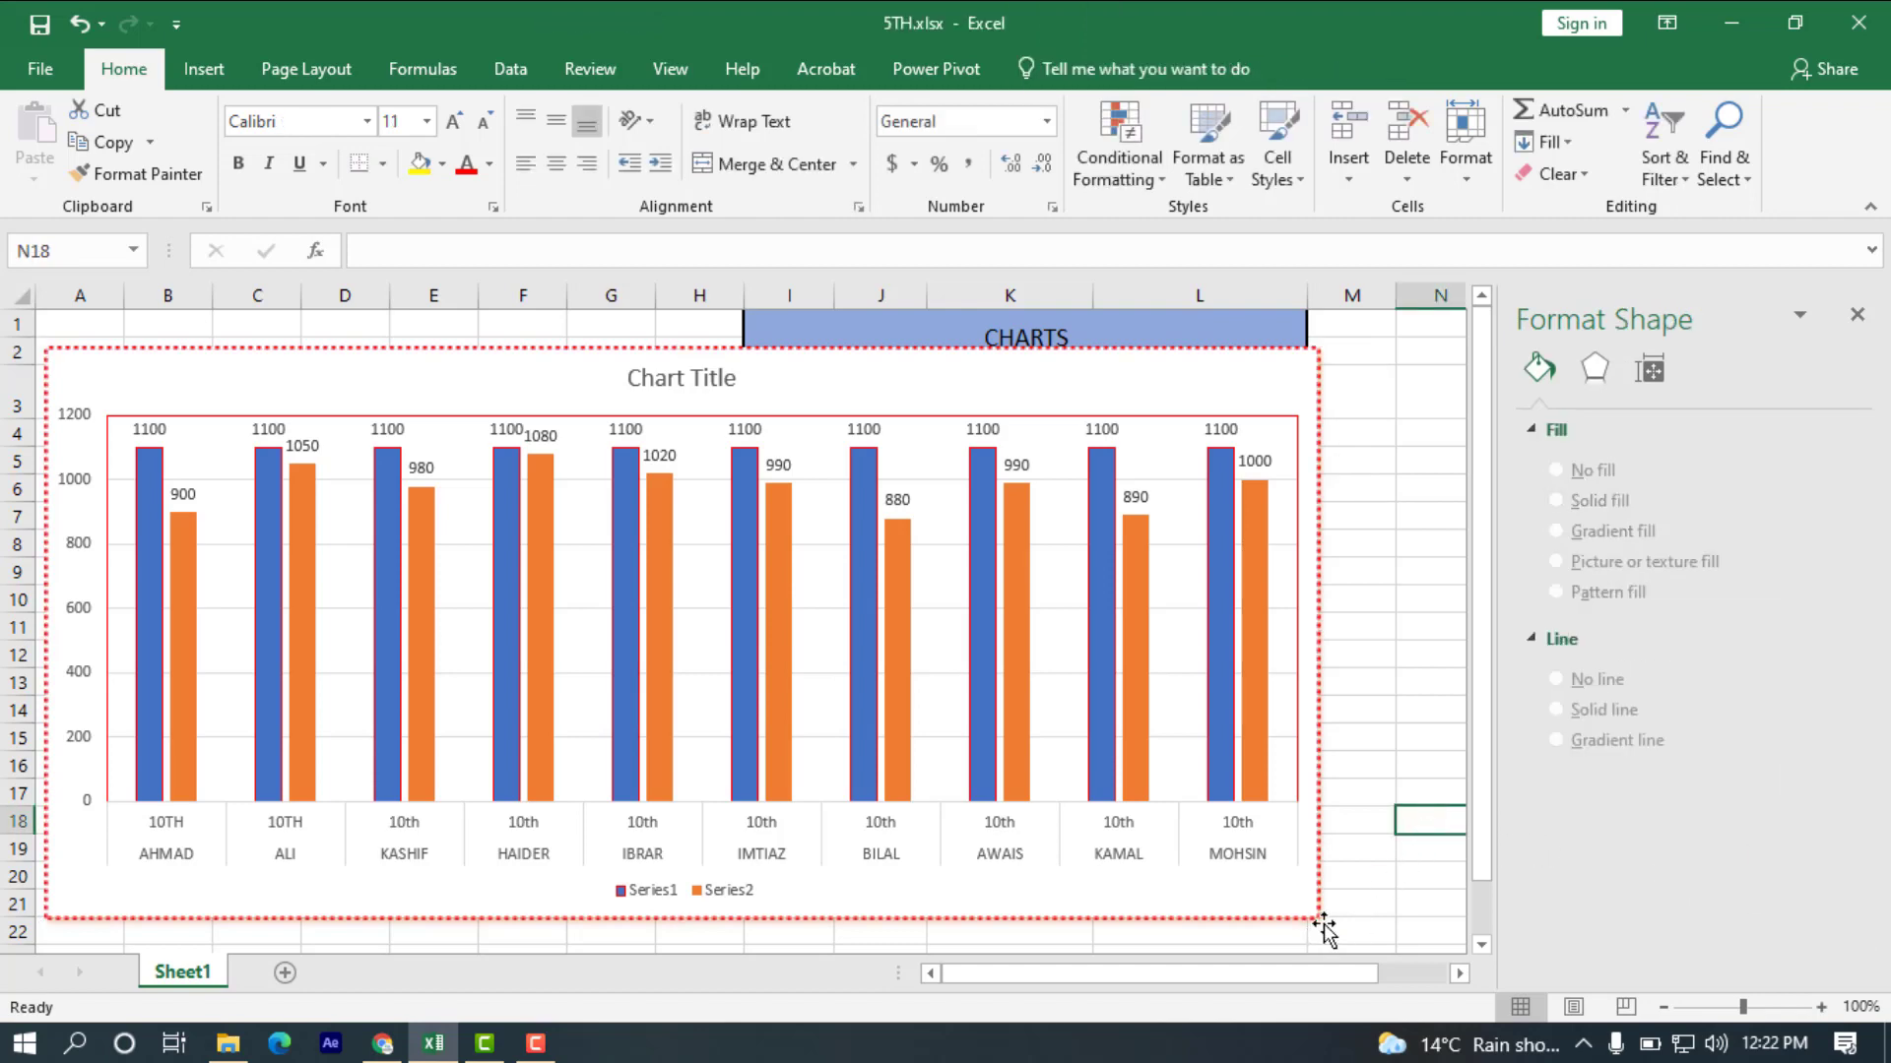
{"action": "left_click", "coordinate": [1243, 883]}
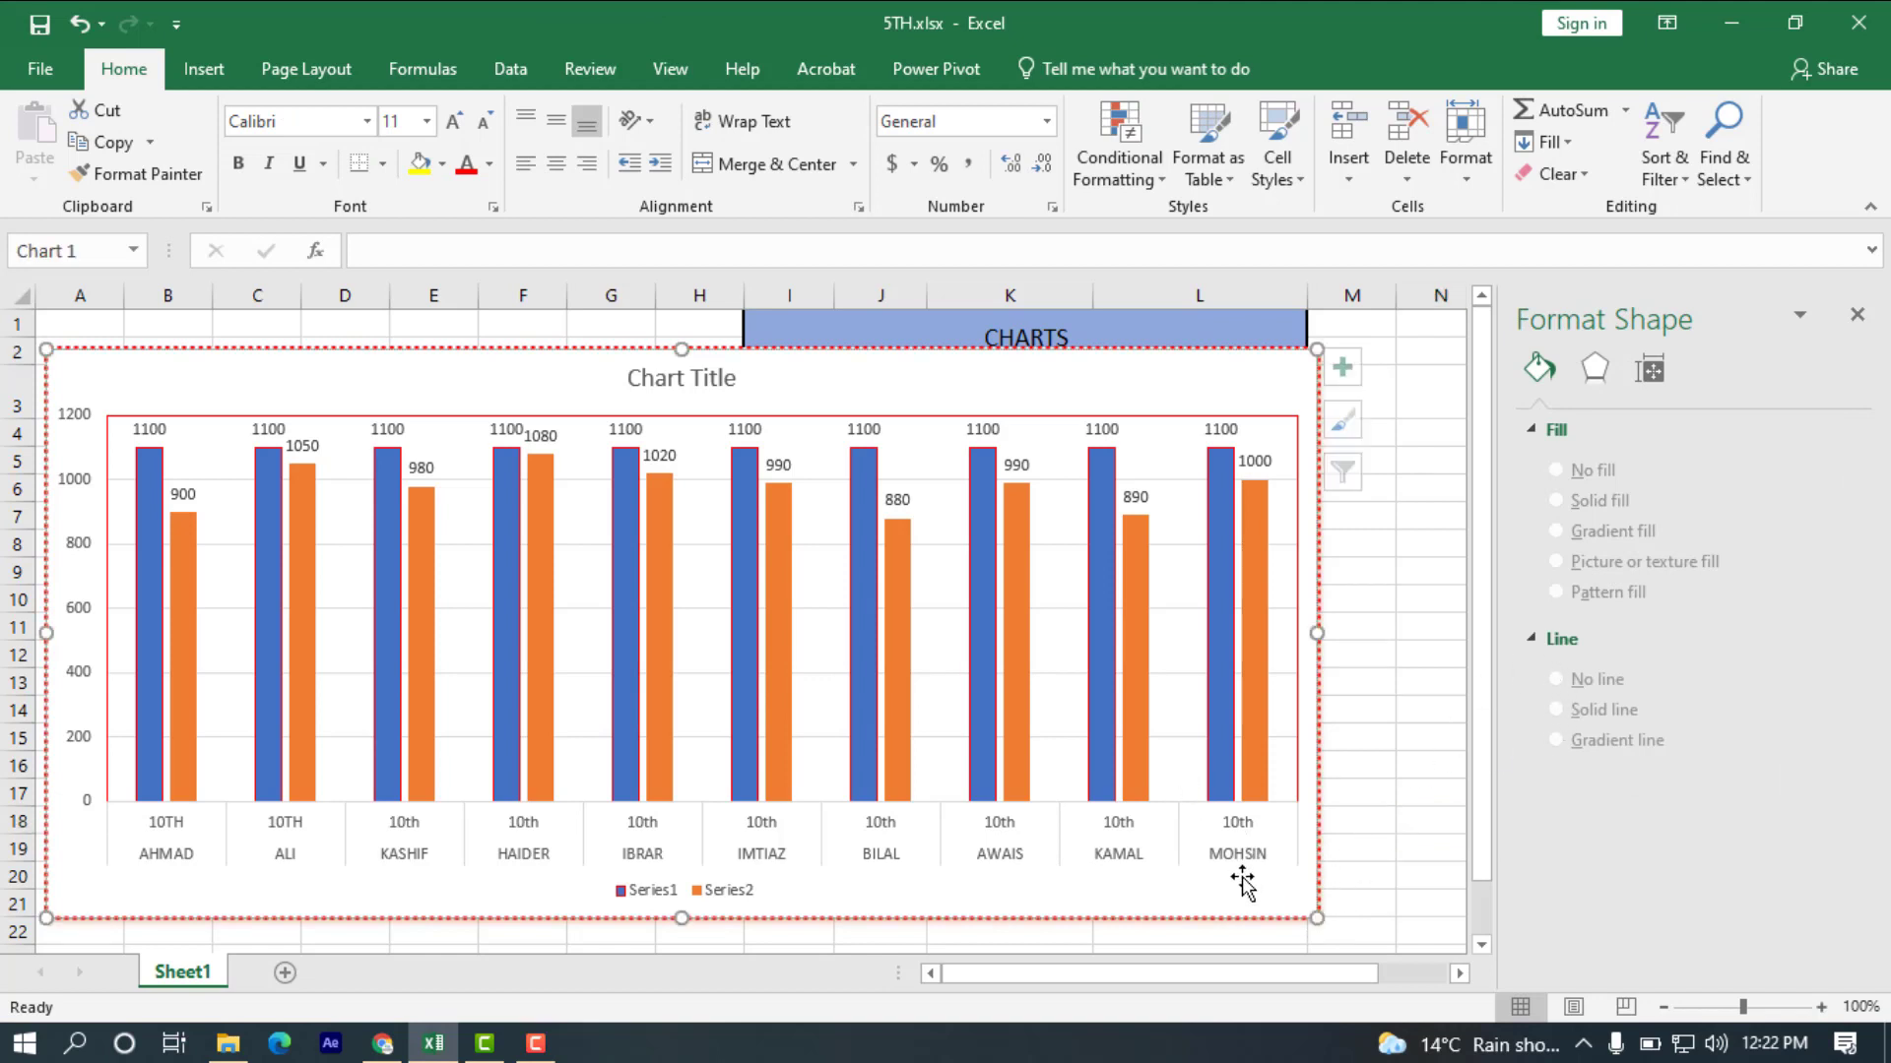
{"action": "scroll", "coordinate": [1613, 888], "scroll_direction": "down", "scroll_amount": 5}
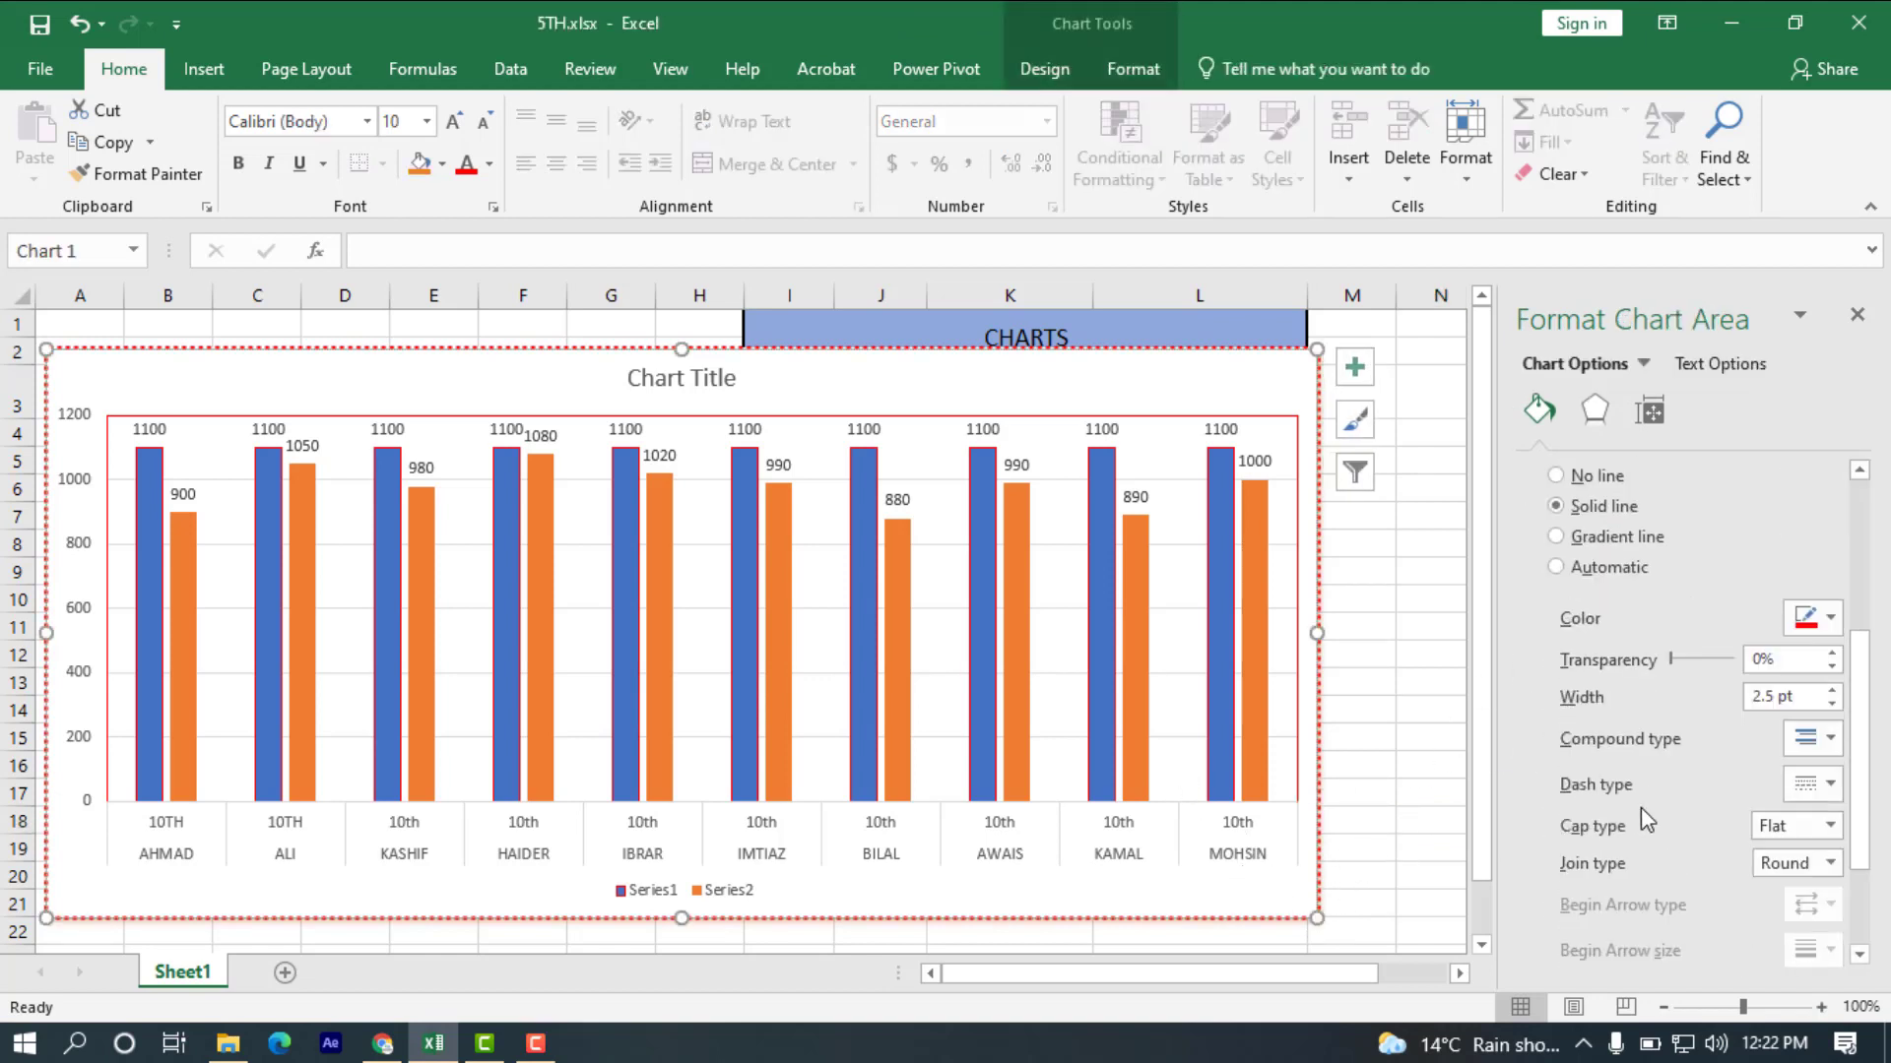
Try showing a data table below the chart's columns, and remove it again.
{"action": "scroll", "coordinate": [1641, 807], "scroll_direction": "down", "scroll_amount": 4}
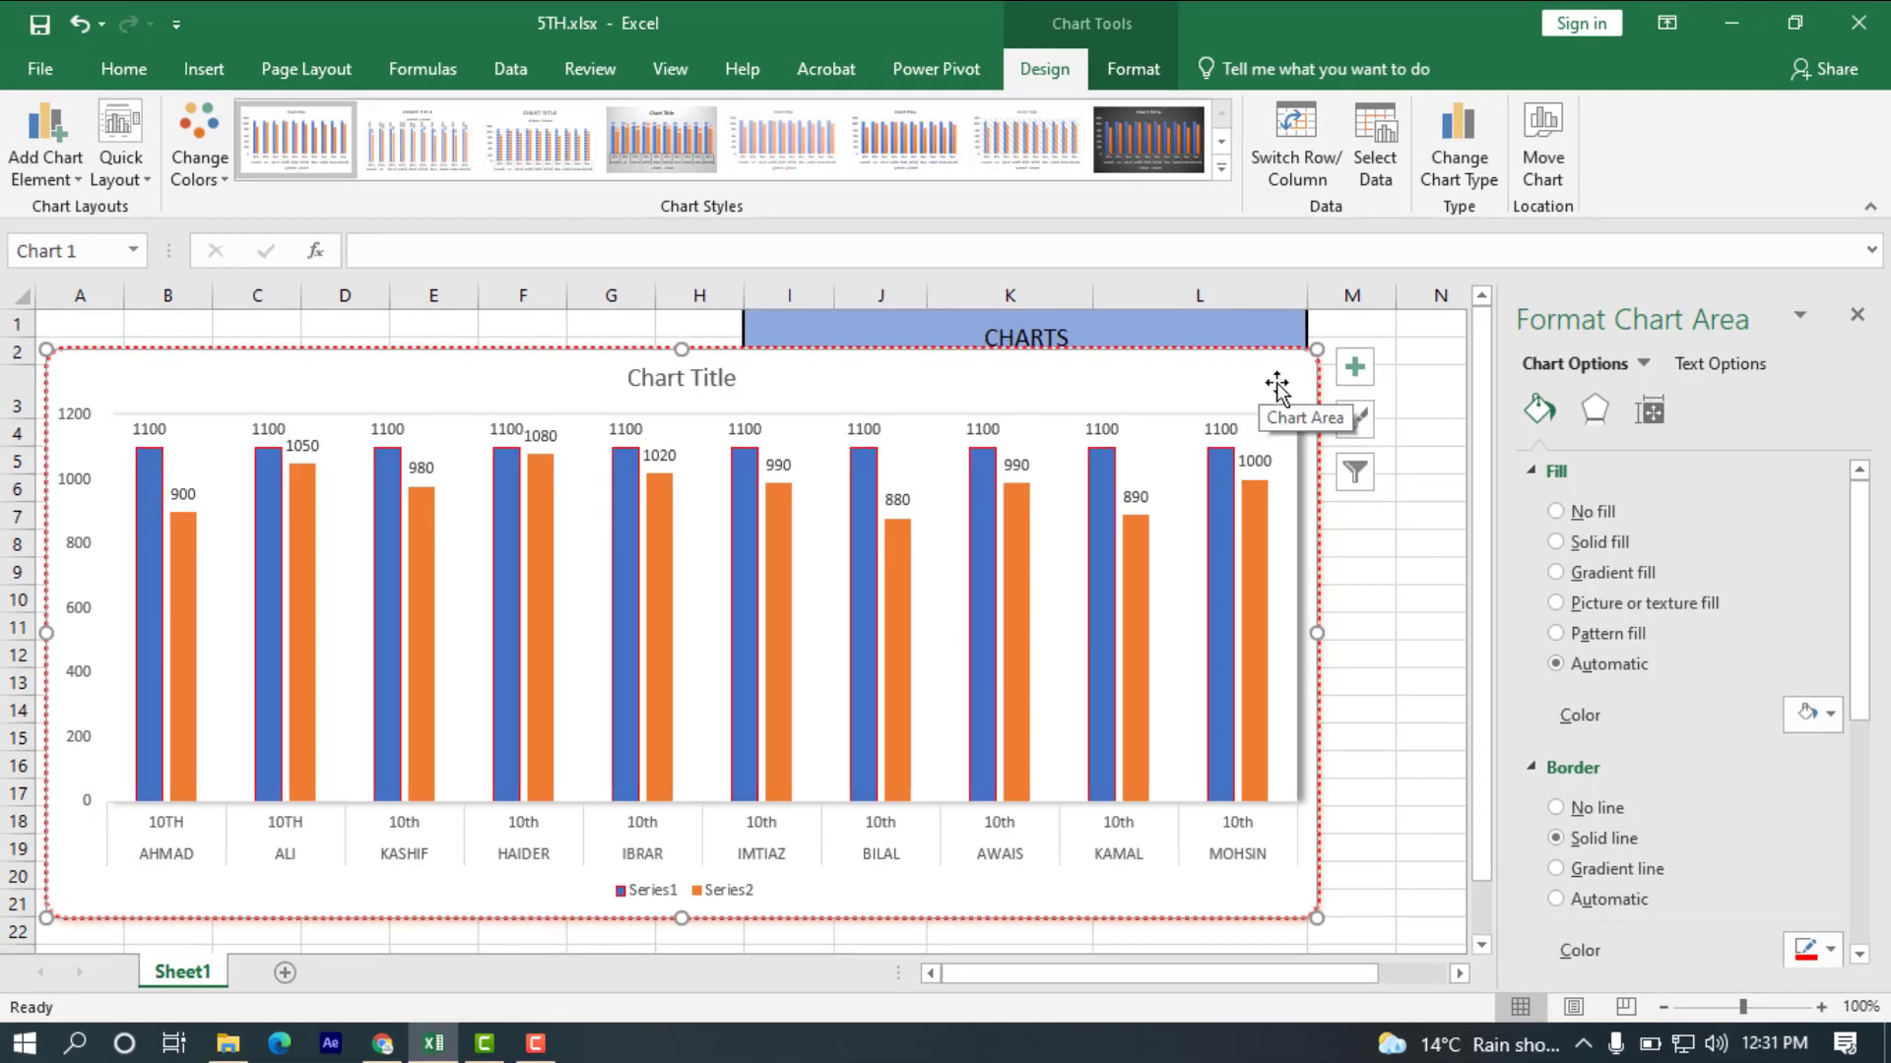
{"action": "left_click", "coordinate": [1352, 368]}
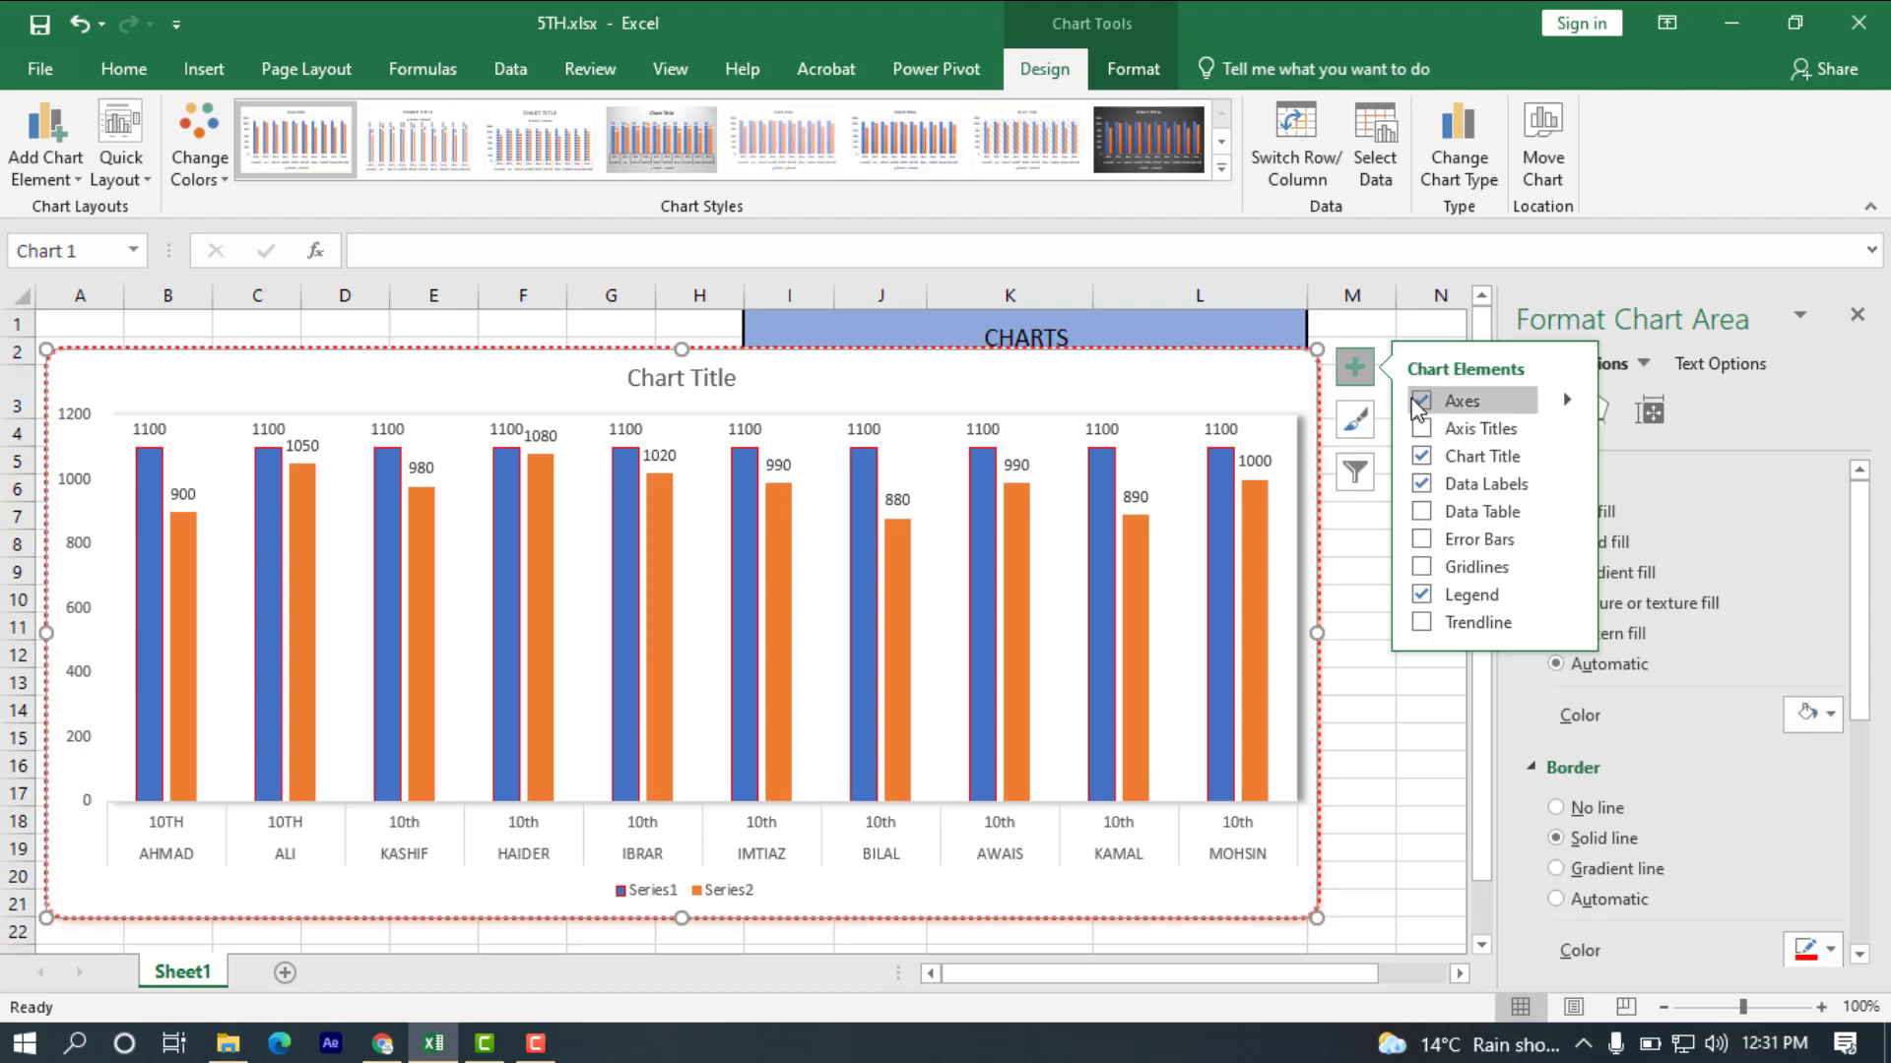
{"action": "left_click", "coordinate": [1420, 504]}
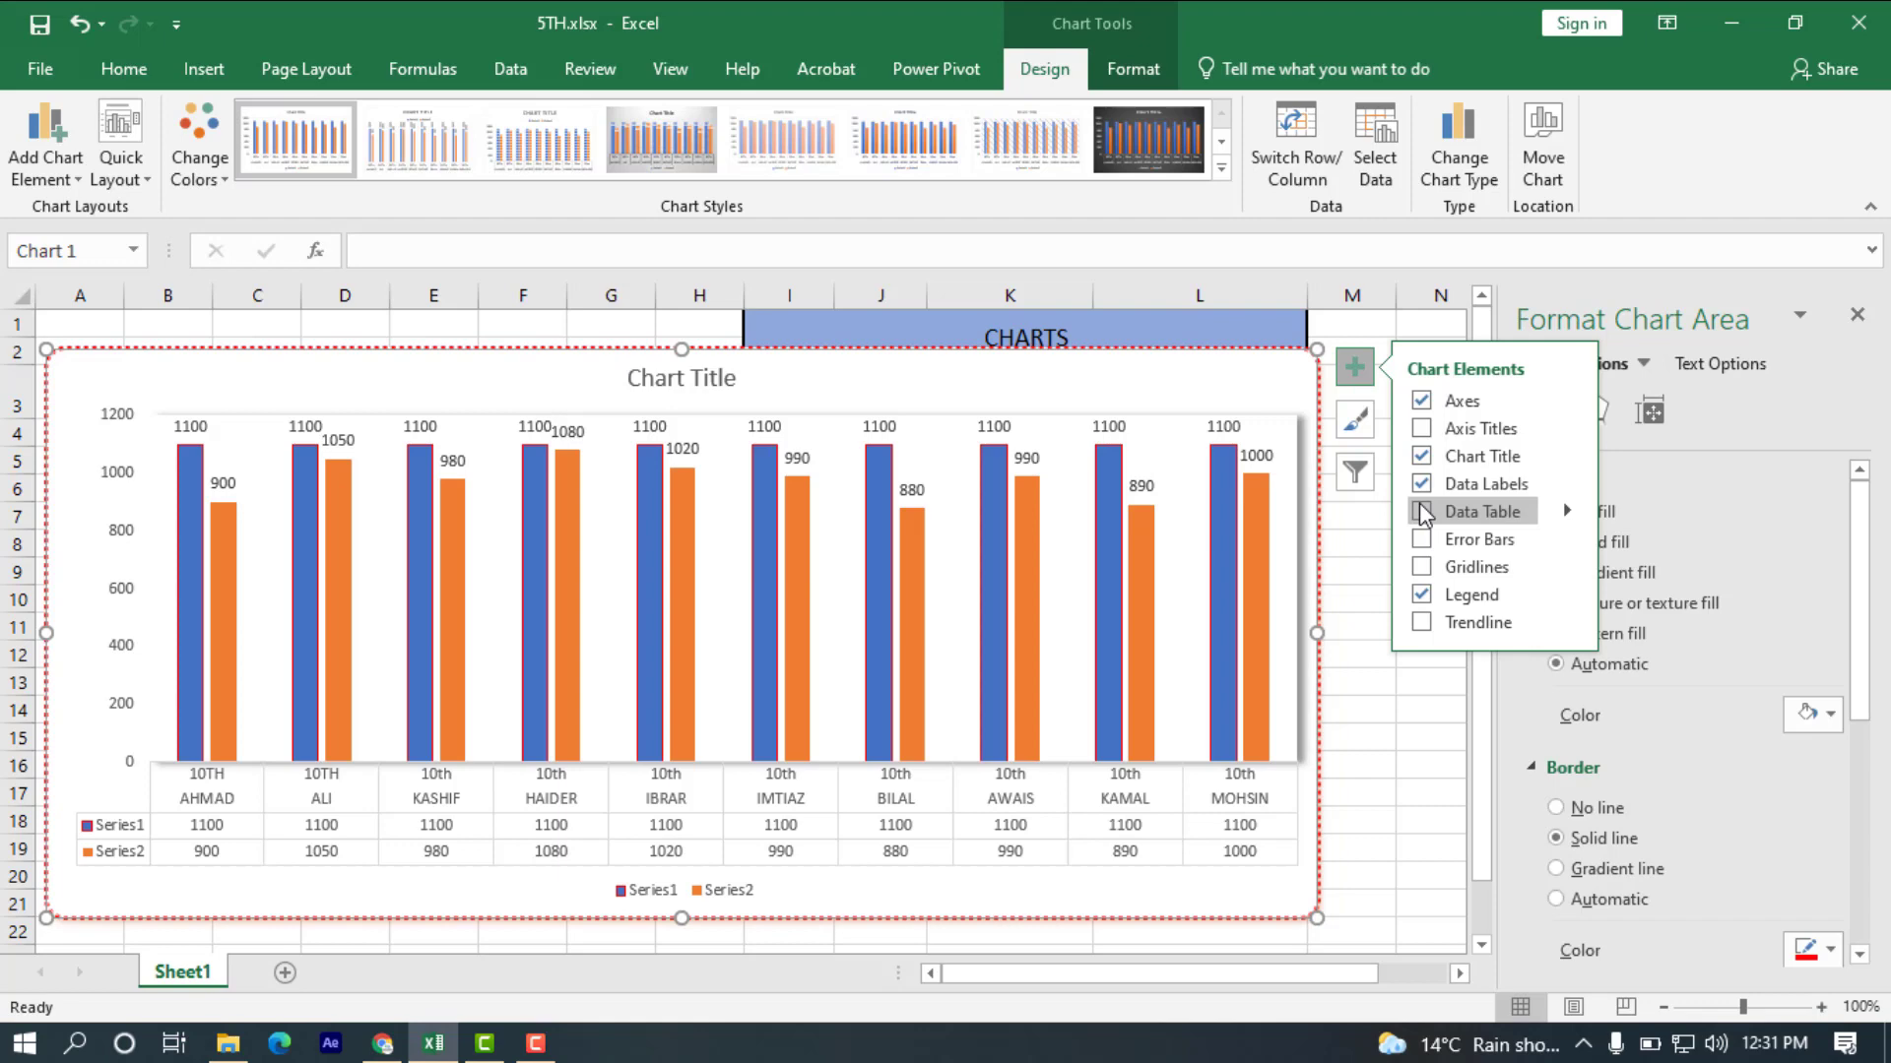
{"action": "left_click", "coordinate": [1419, 504]}
Show axis titles on the chart and place the legend to the right of the columns.
{"action": "left_click", "coordinate": [1418, 429]}
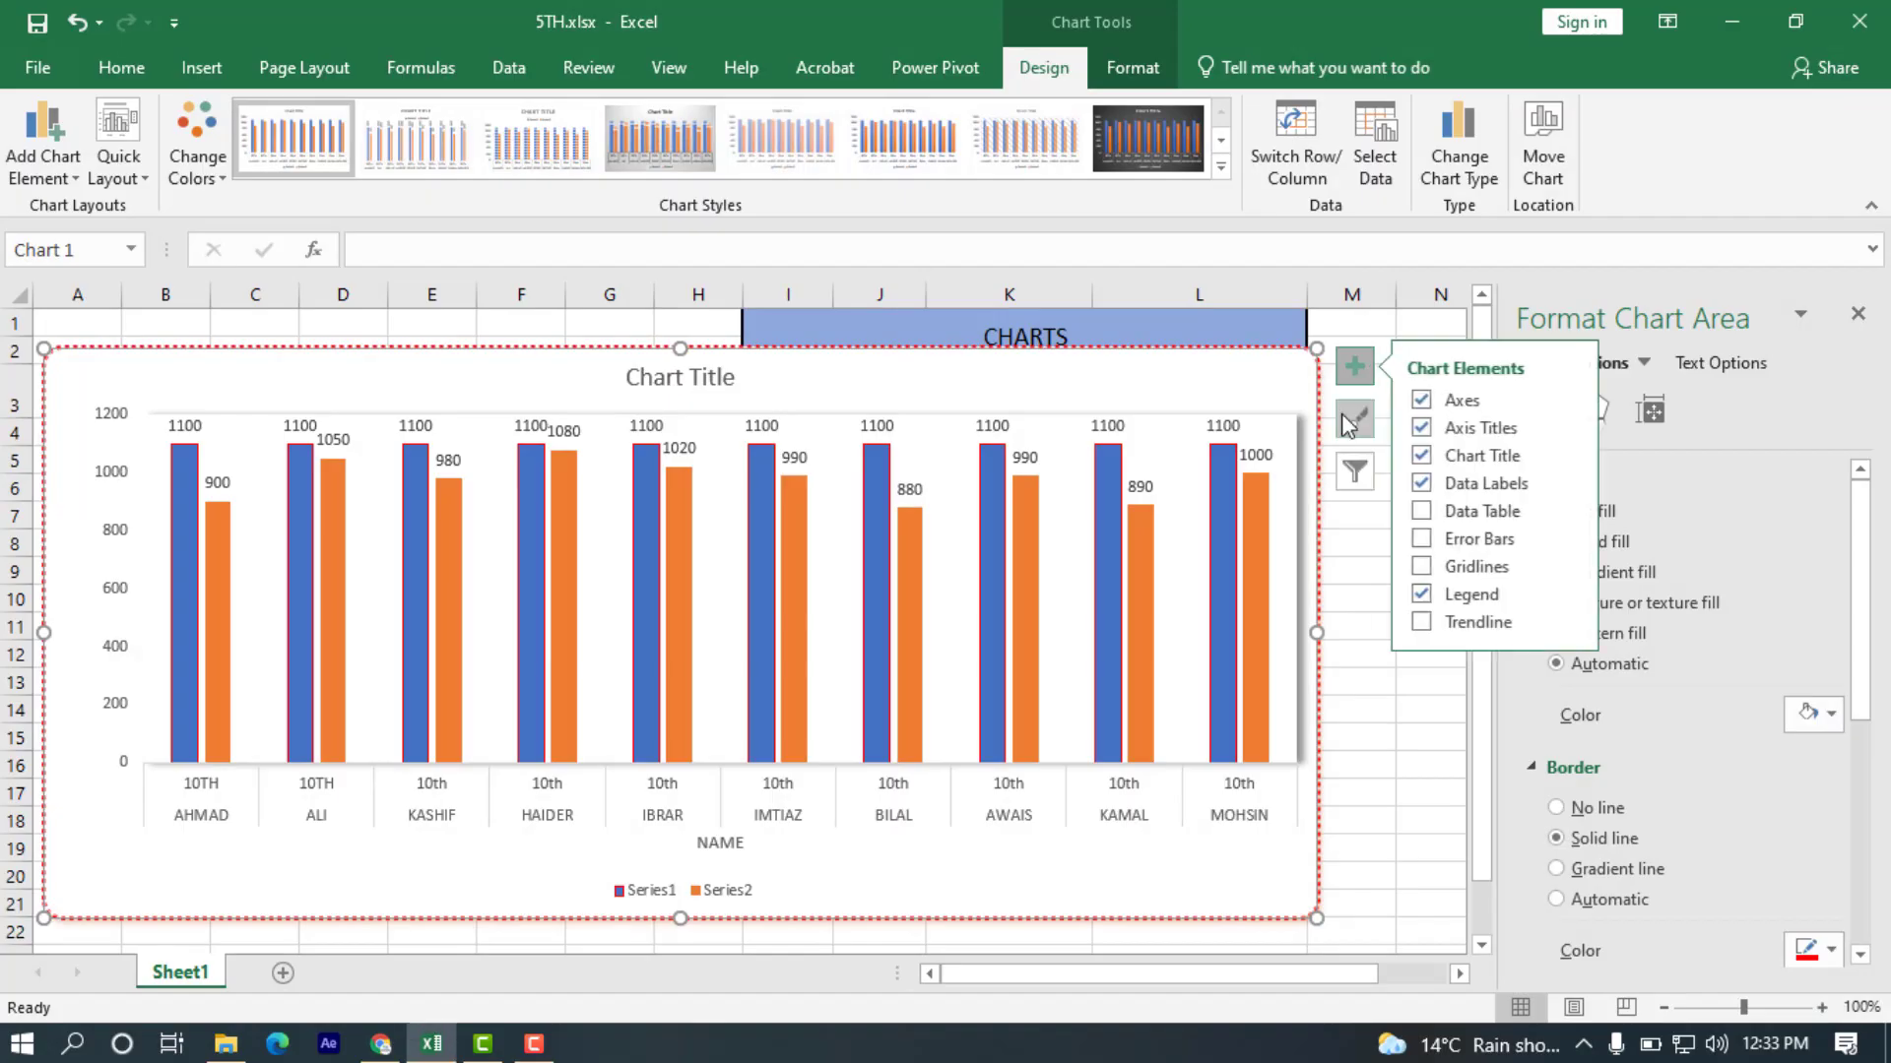
{"action": "left_click", "coordinate": [1421, 511]}
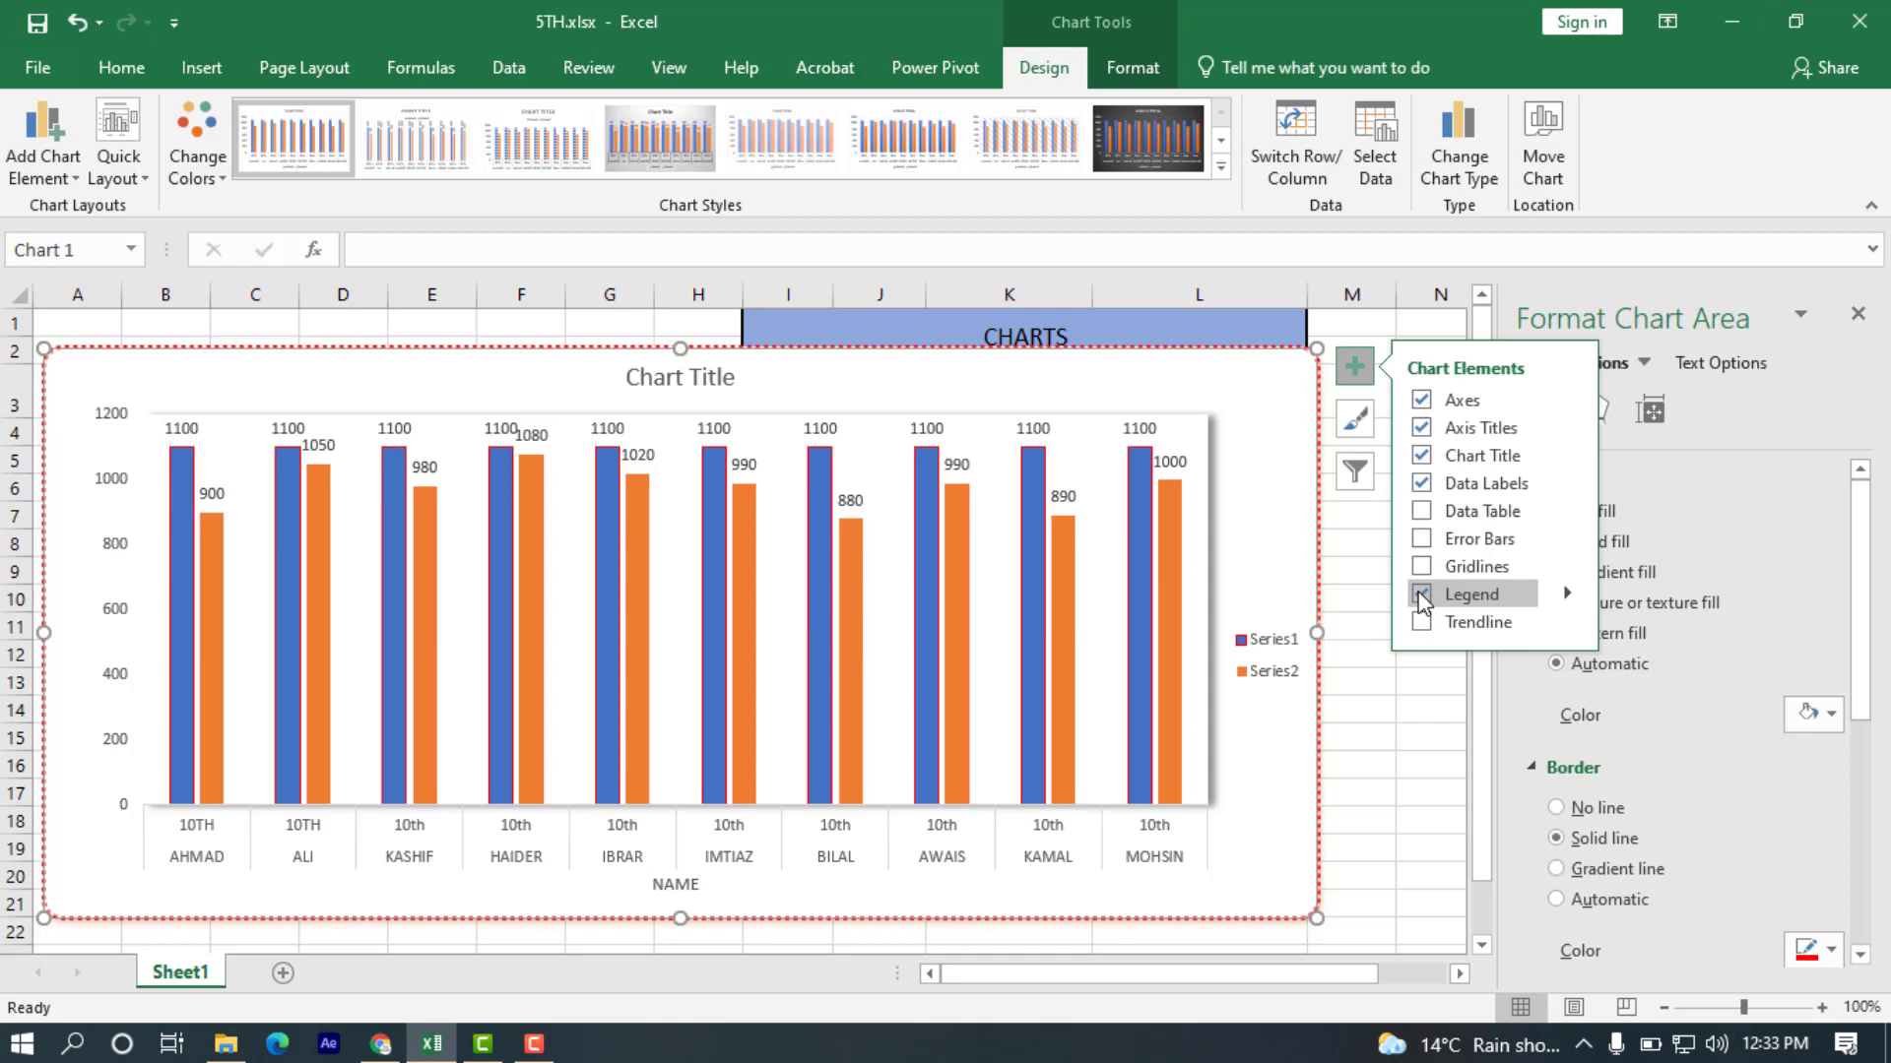
{"action": "left_click", "coordinate": [1354, 366]}
{"action": "left_click", "coordinate": [1354, 366]}
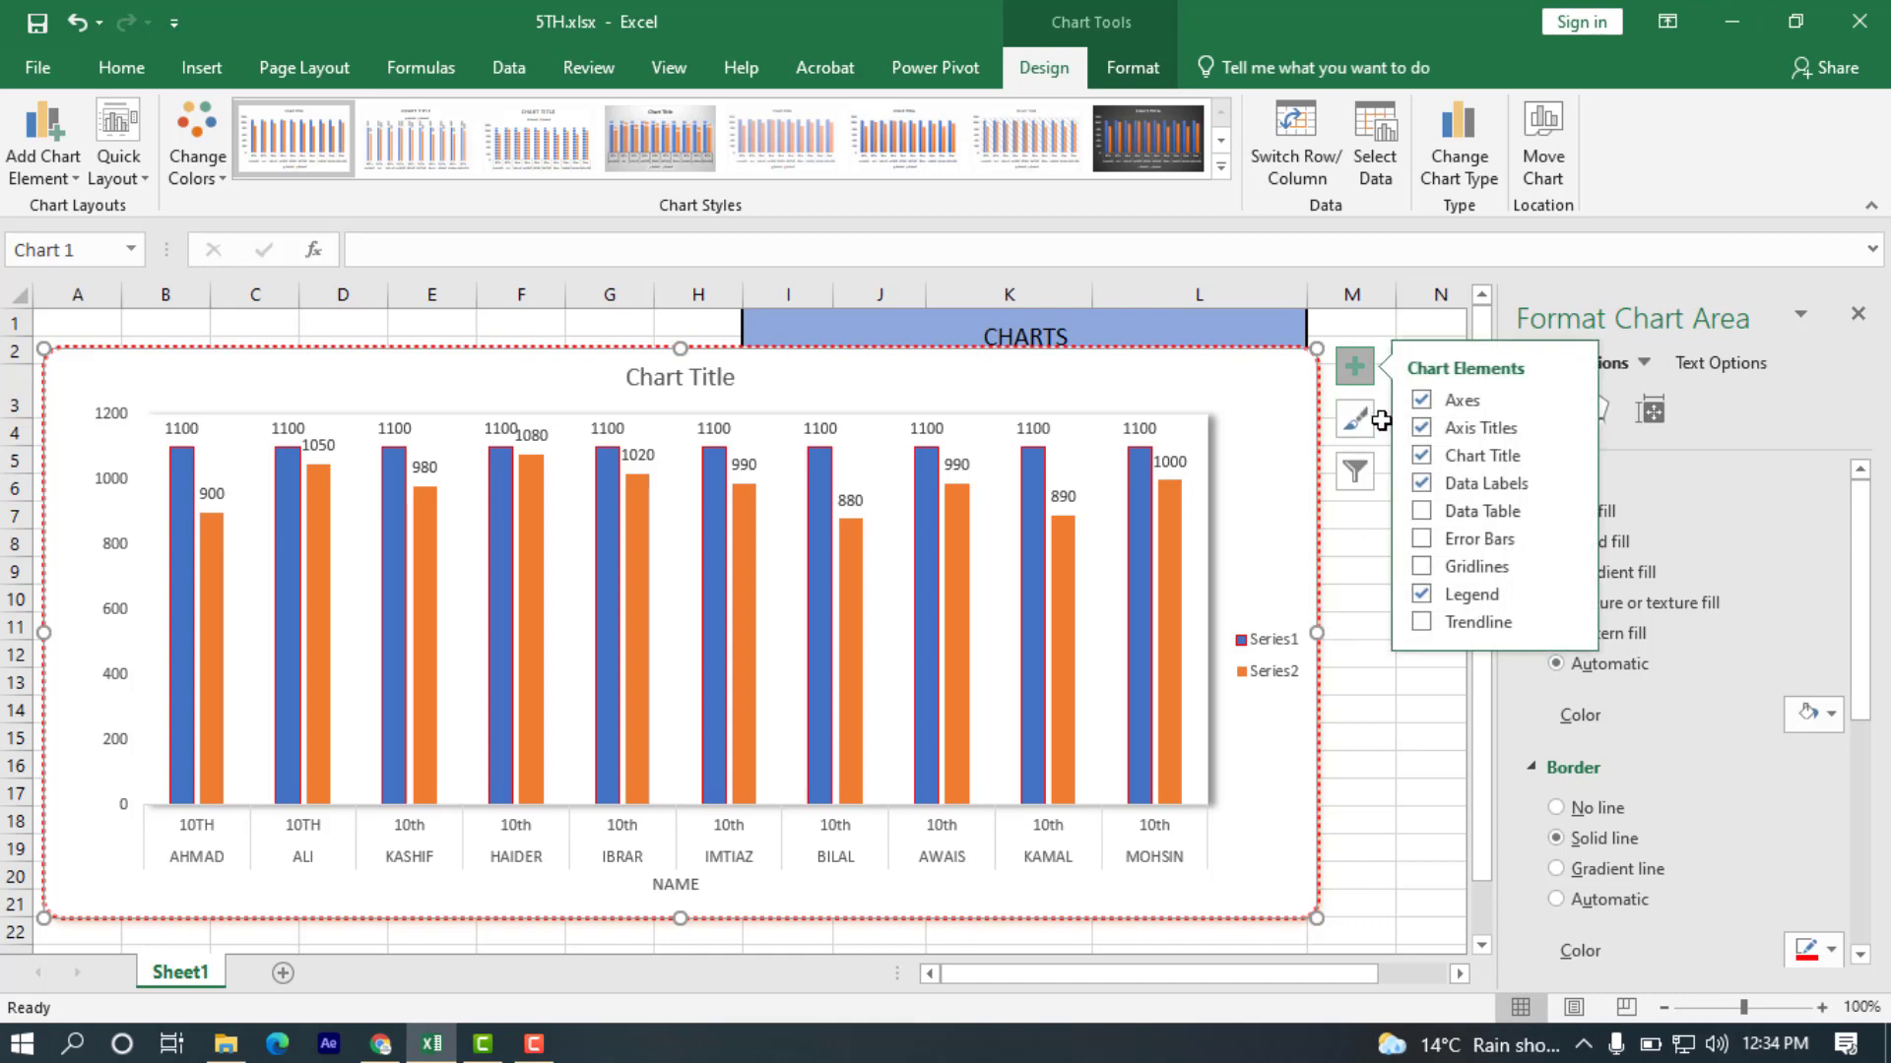
Try a trendline on Series1, and switch to a linear trendline based on Series2.
{"action": "left_click", "coordinate": [1423, 621]}
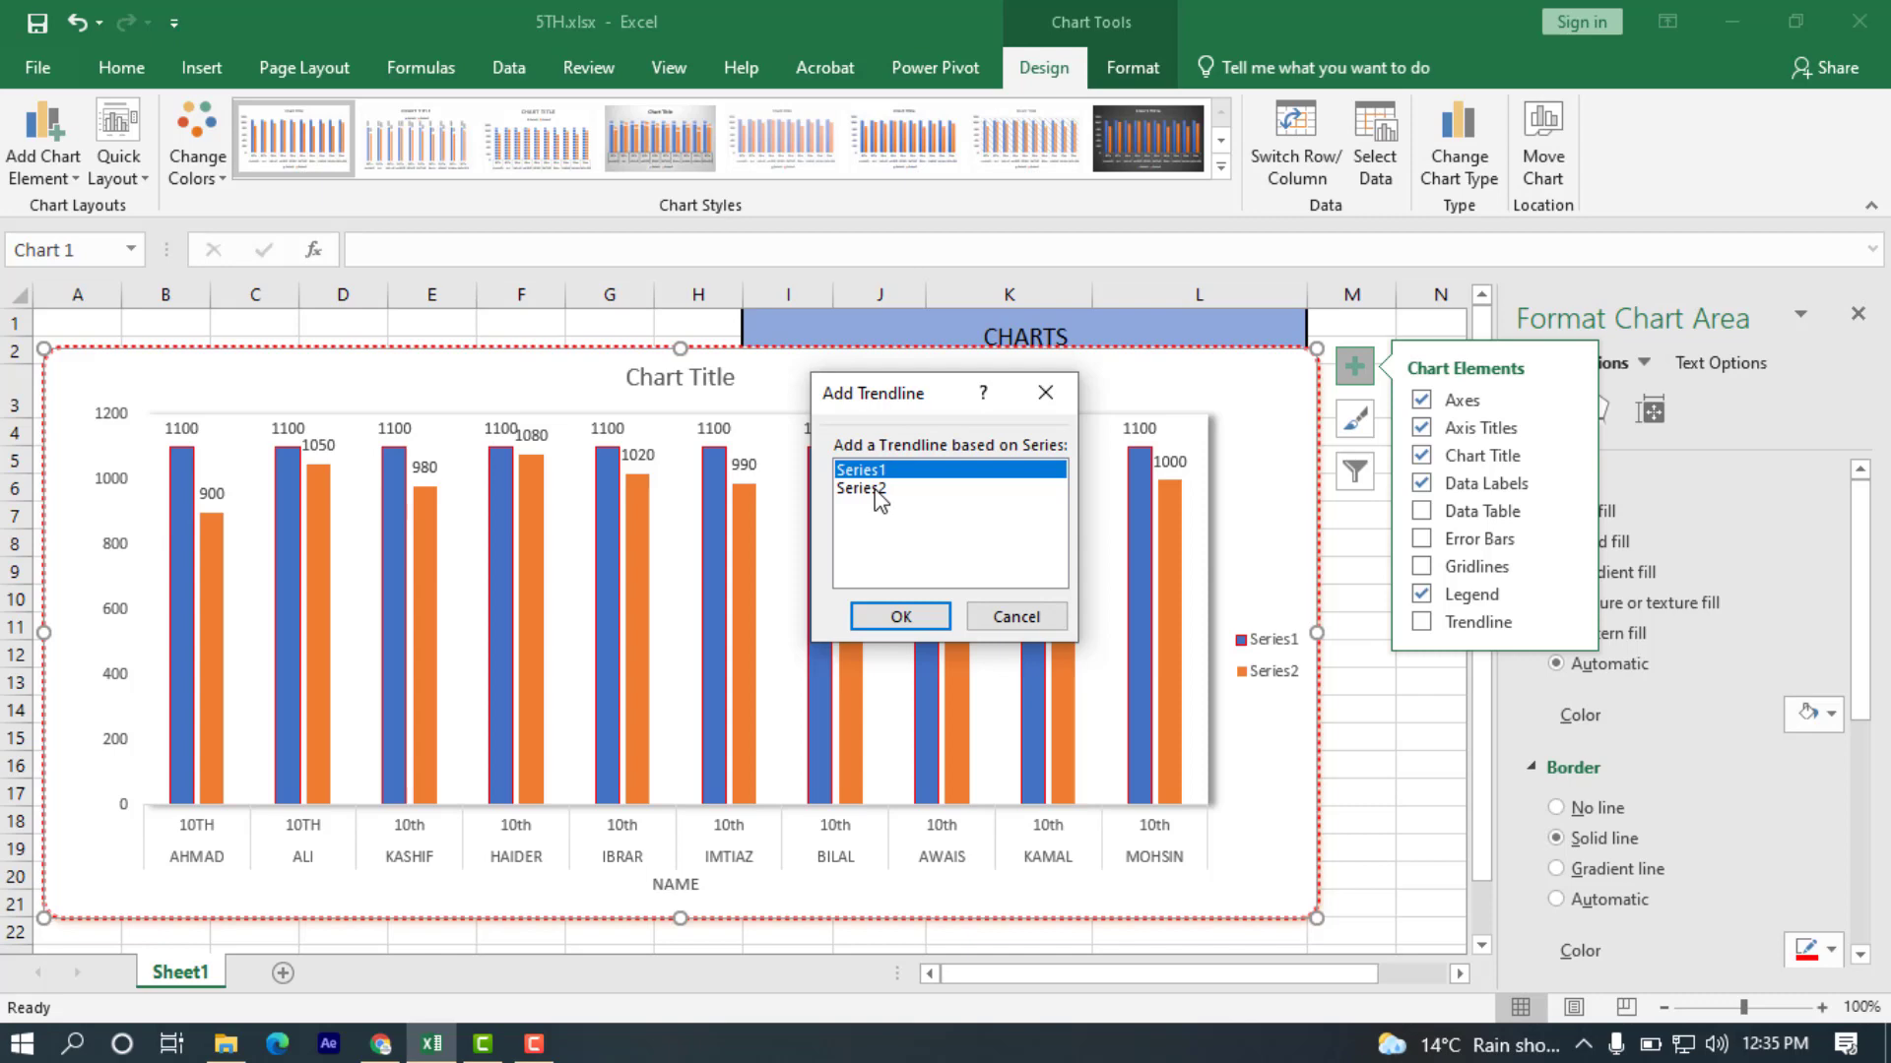
{"action": "left_click", "coordinate": [898, 617]}
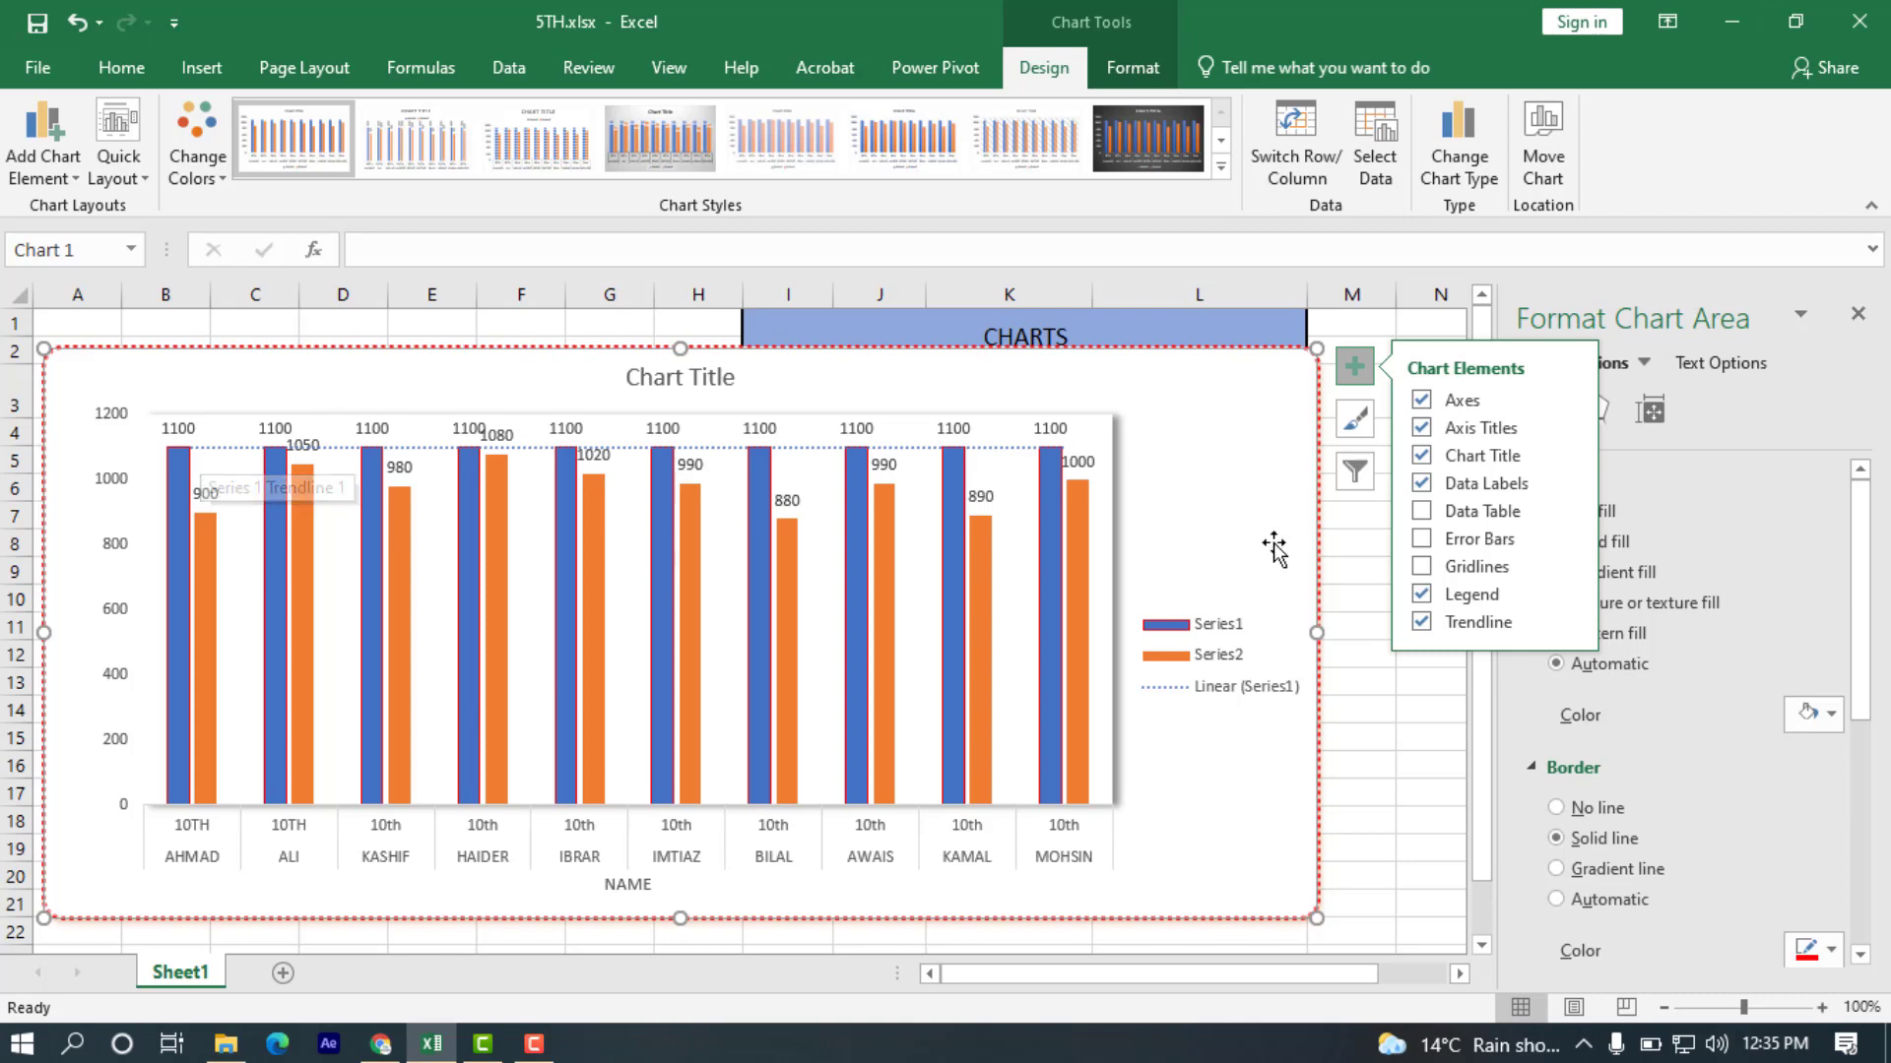
{"action": "left_click", "coordinate": [1580, 623]}
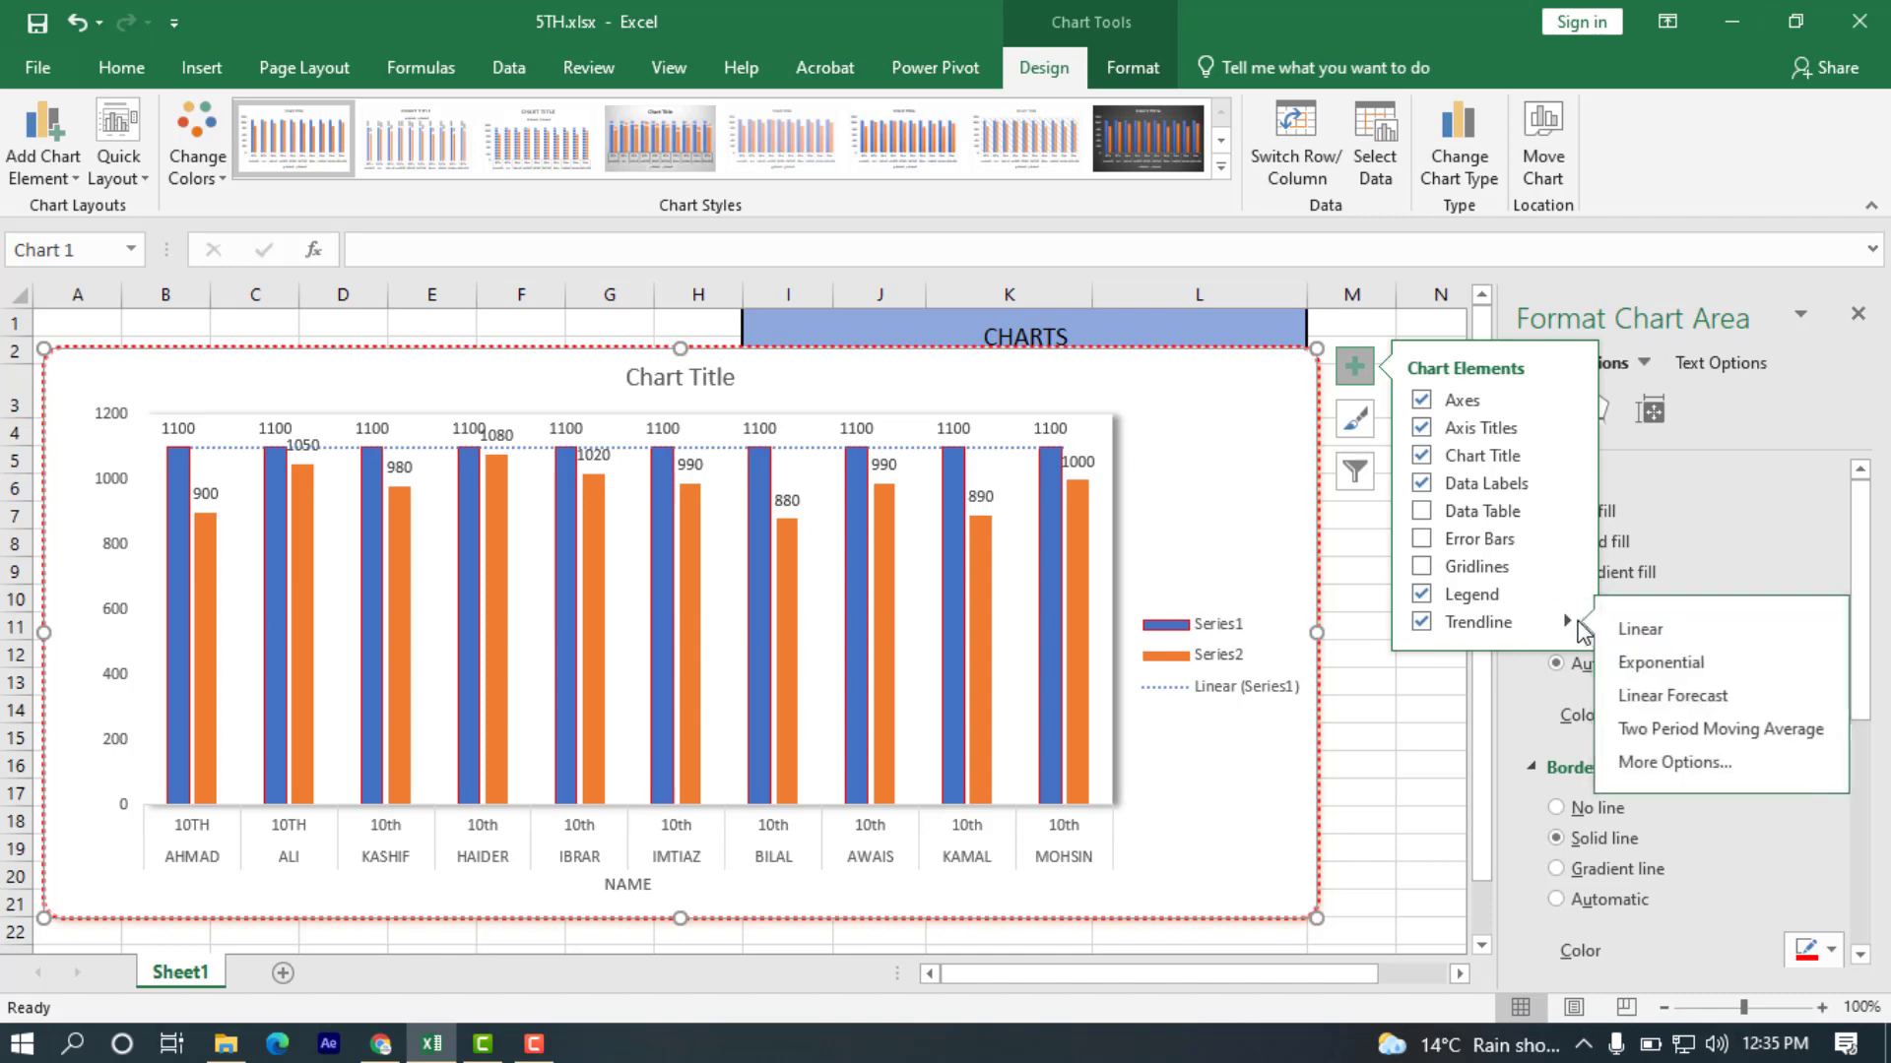
{"action": "left_click", "coordinate": [1635, 625]}
{"action": "left_click", "coordinate": [900, 490]}
{"action": "left_click", "coordinate": [900, 616]}
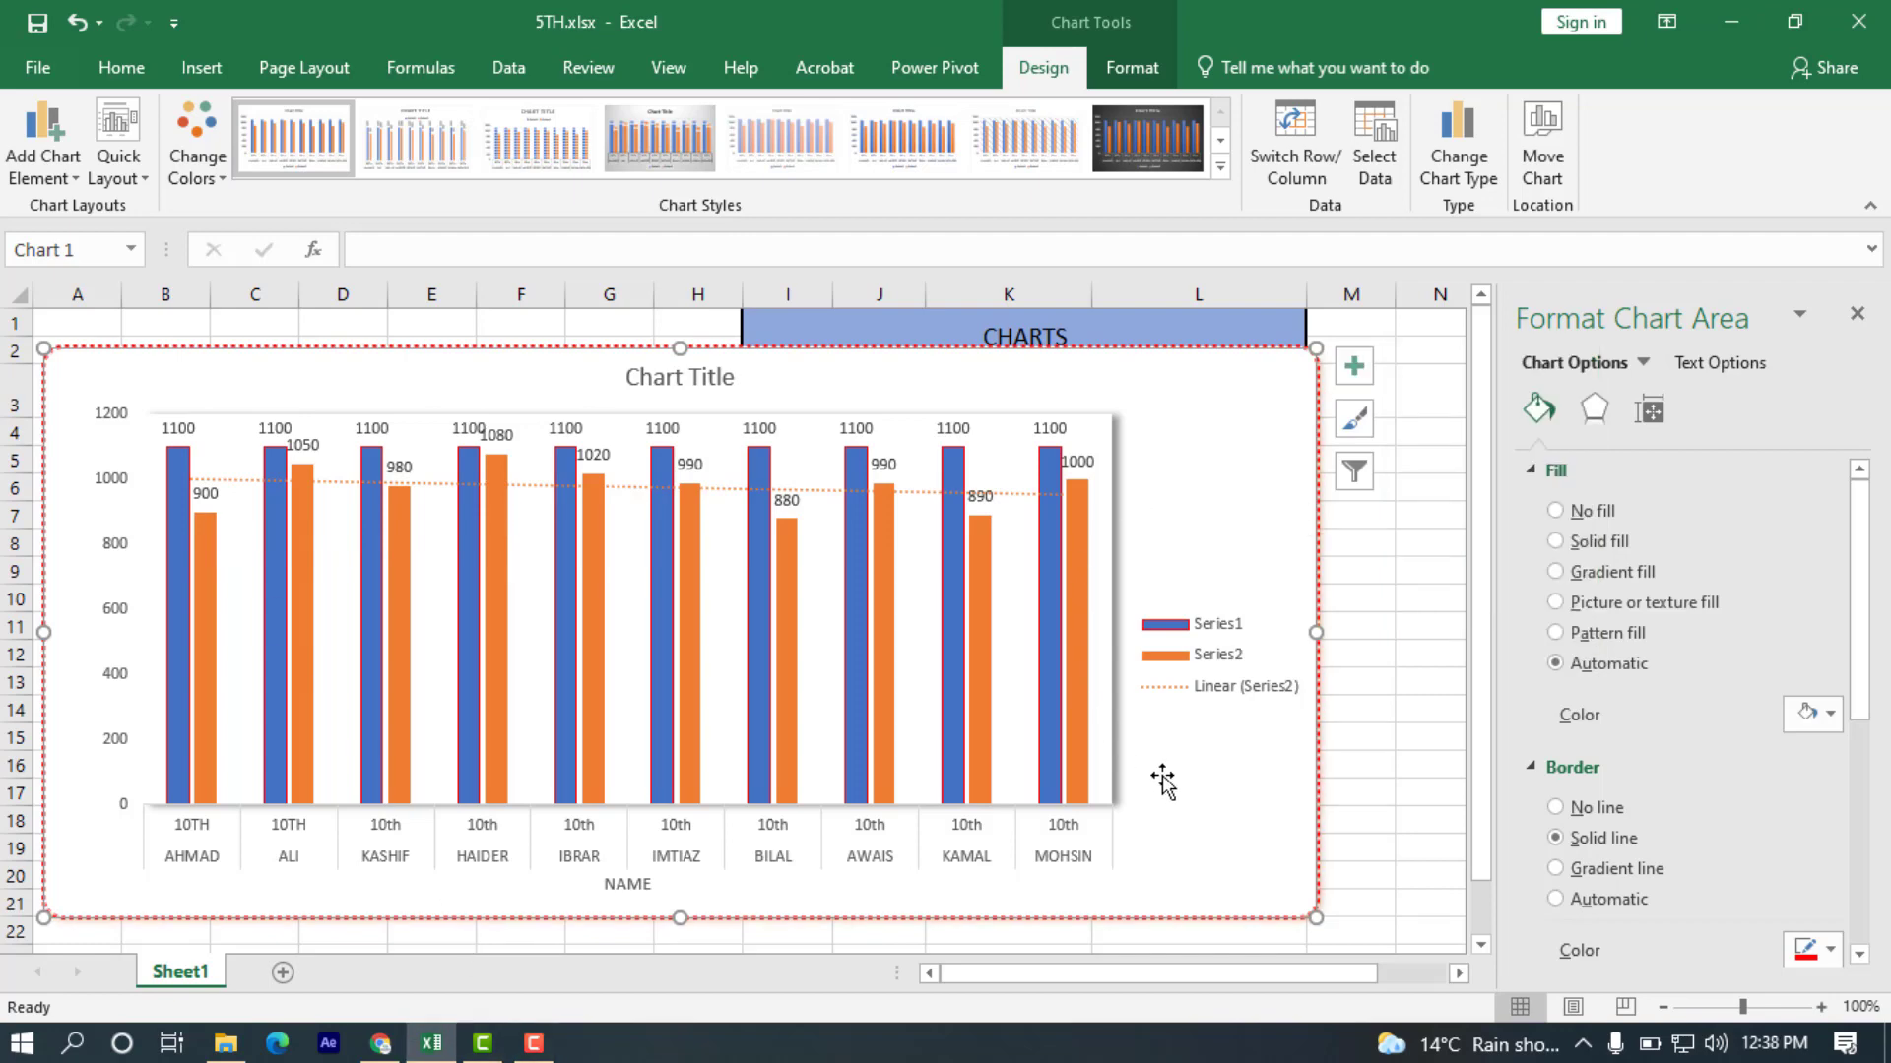
Apply the centred inner shadow preset to the chart area and deselect the chart.
{"action": "left_click", "coordinate": [1601, 410]}
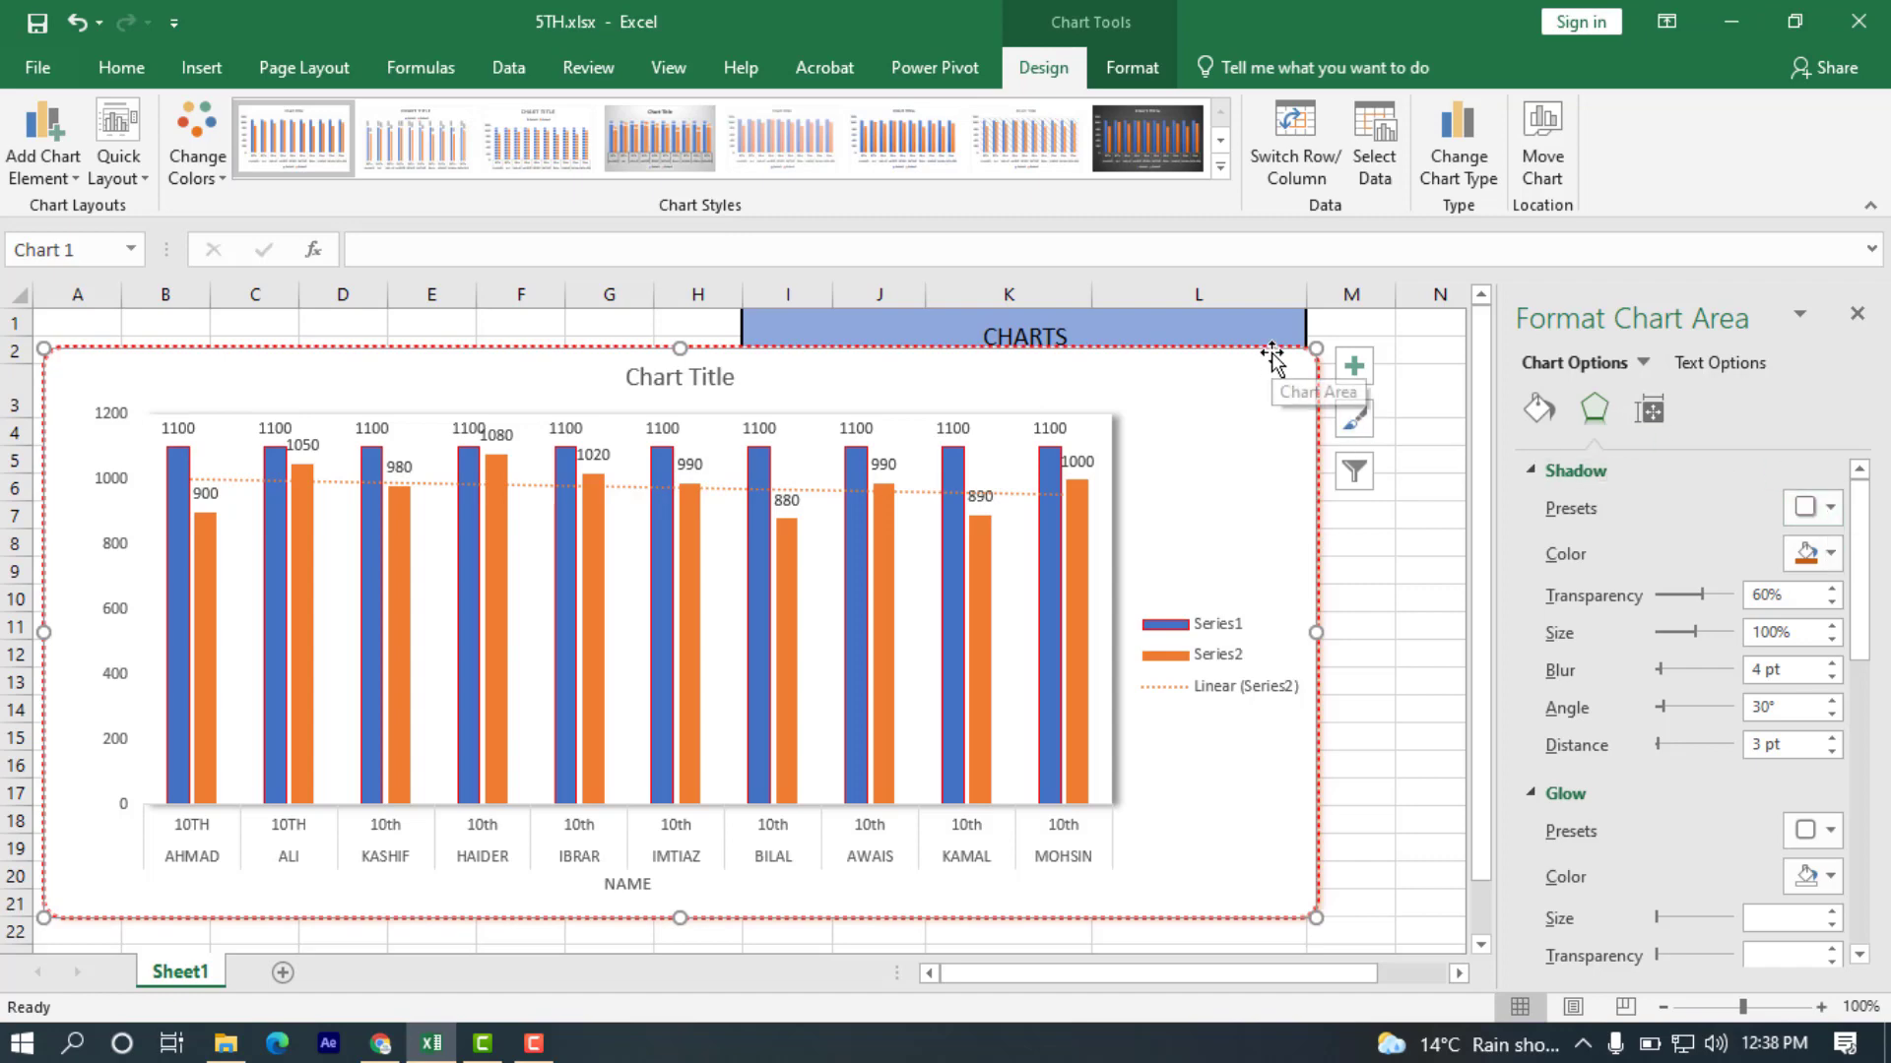
{"action": "left_click", "coordinate": [1835, 504]}
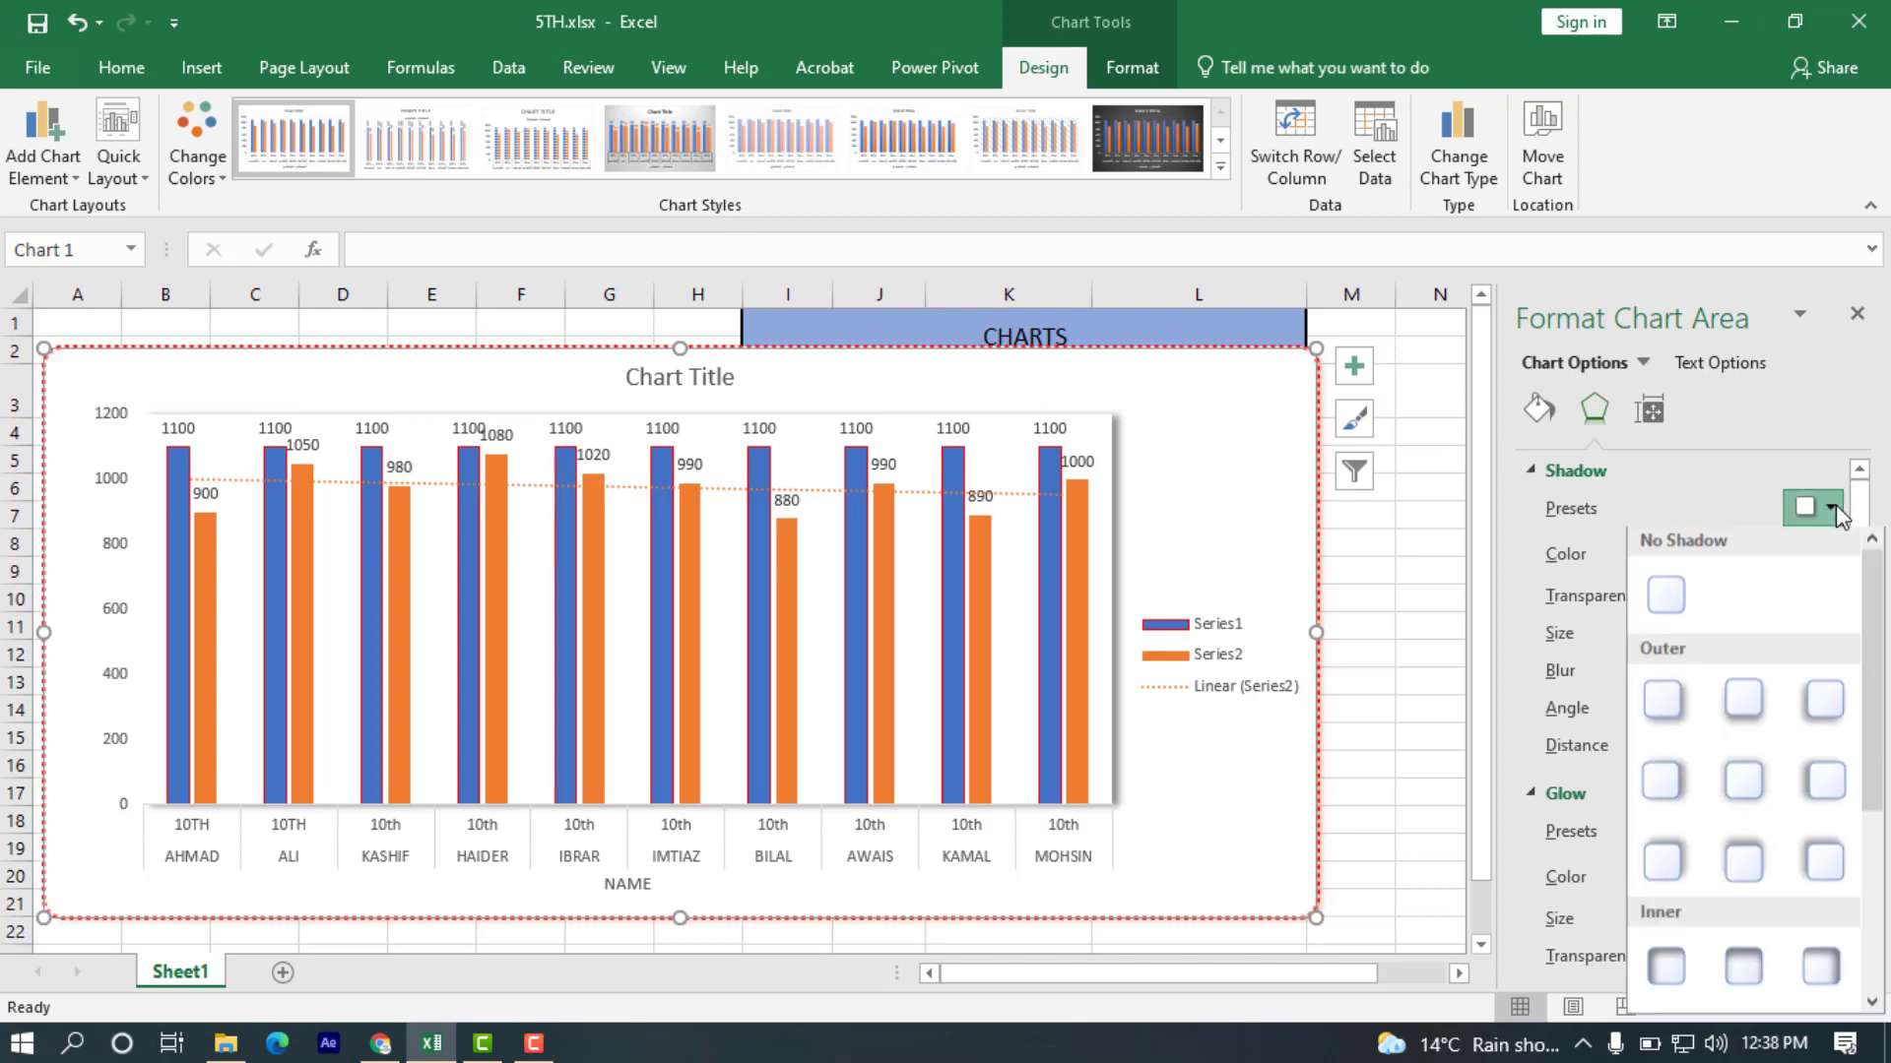
{"action": "scroll", "coordinate": [1746, 782], "scroll_direction": "down", "scroll_amount": 3}
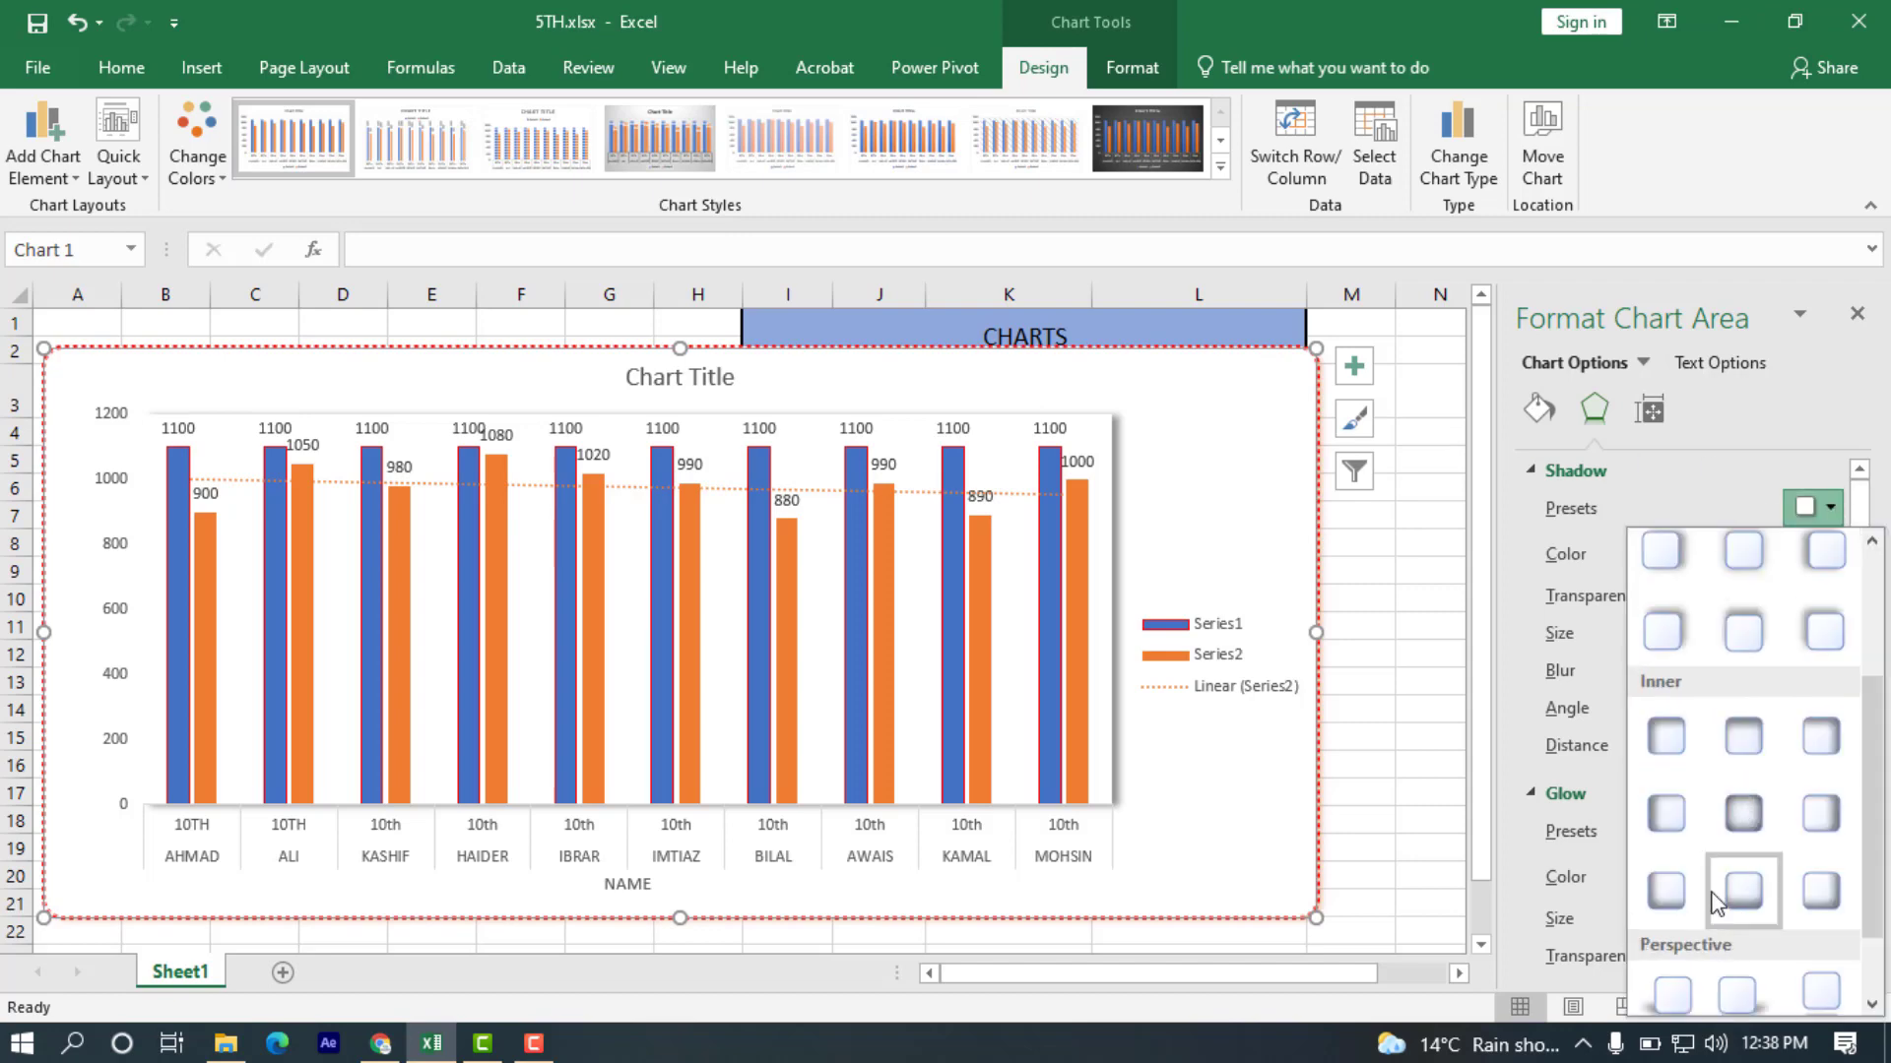
{"action": "left_click", "coordinate": [1742, 813]}
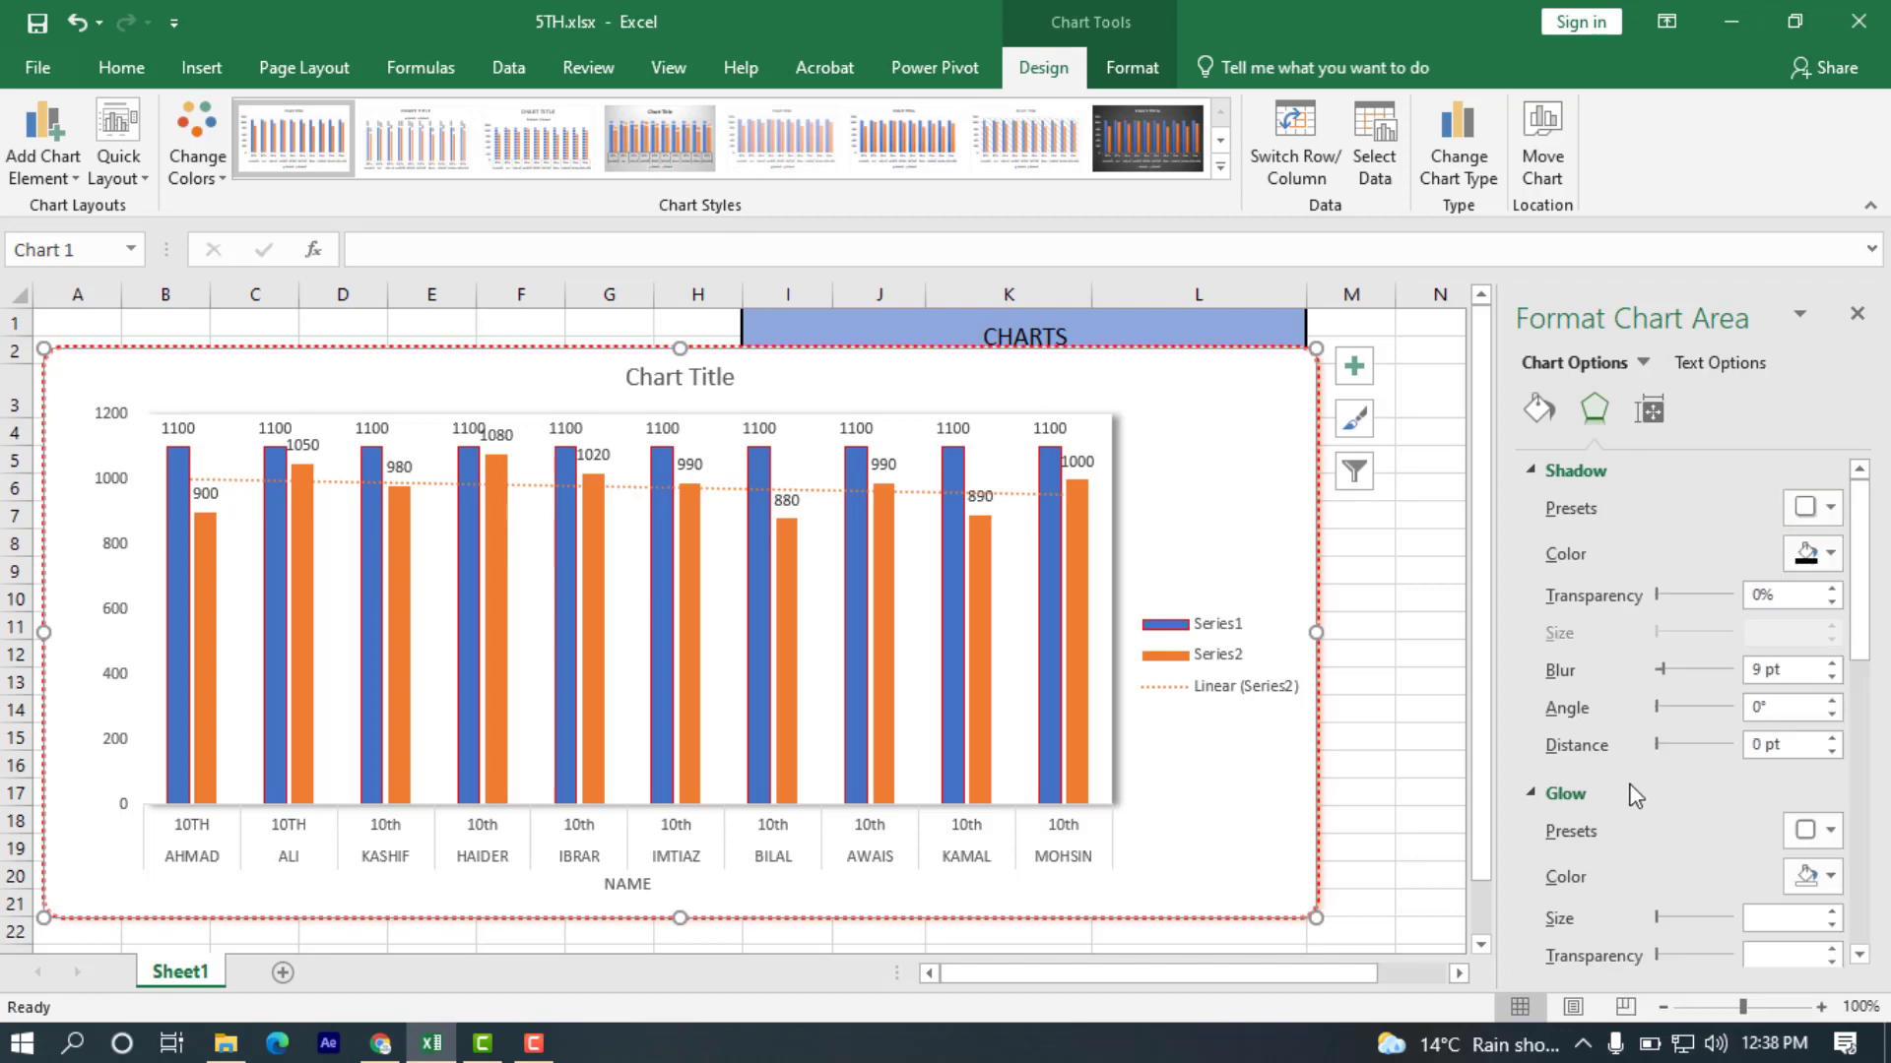
{"action": "left_click", "coordinate": [1427, 573]}
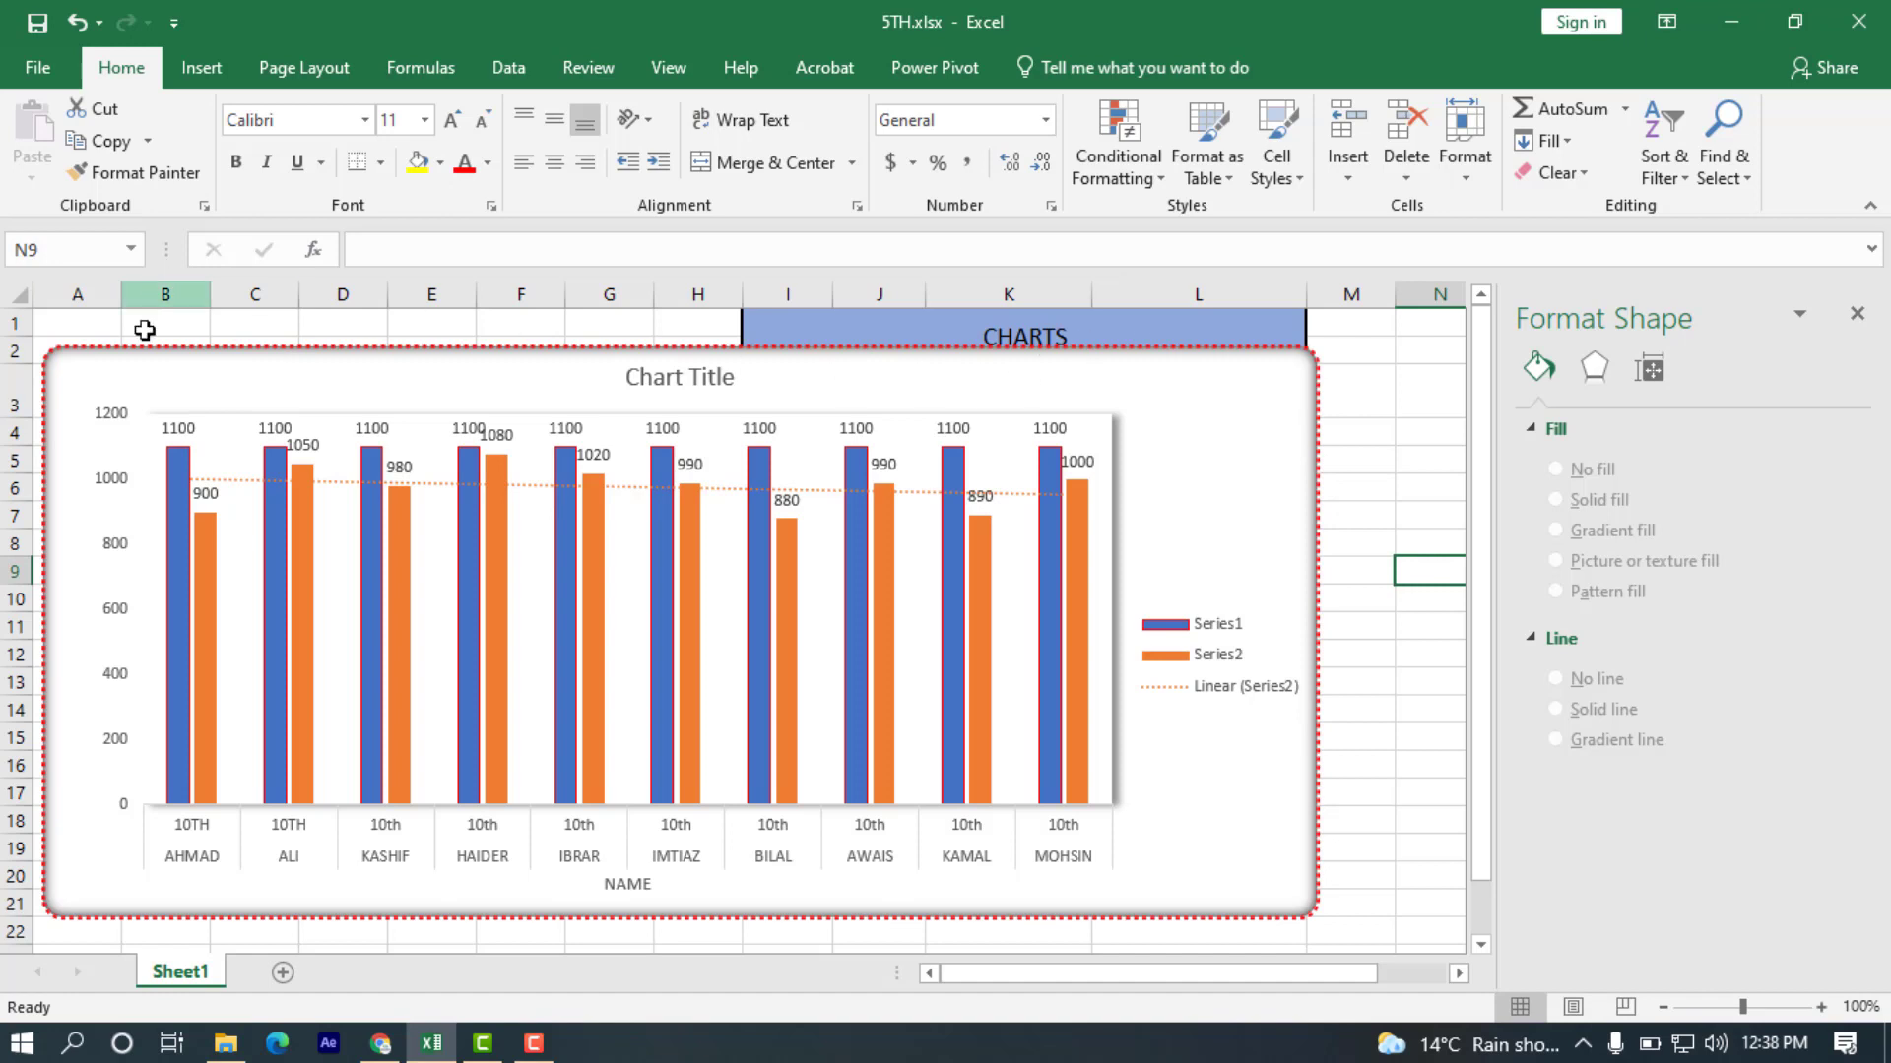
Examine the chart area's shadow, glow, soft edges and 3-D format settings, including the lighting presets.
{"action": "left_click", "coordinate": [1257, 375]}
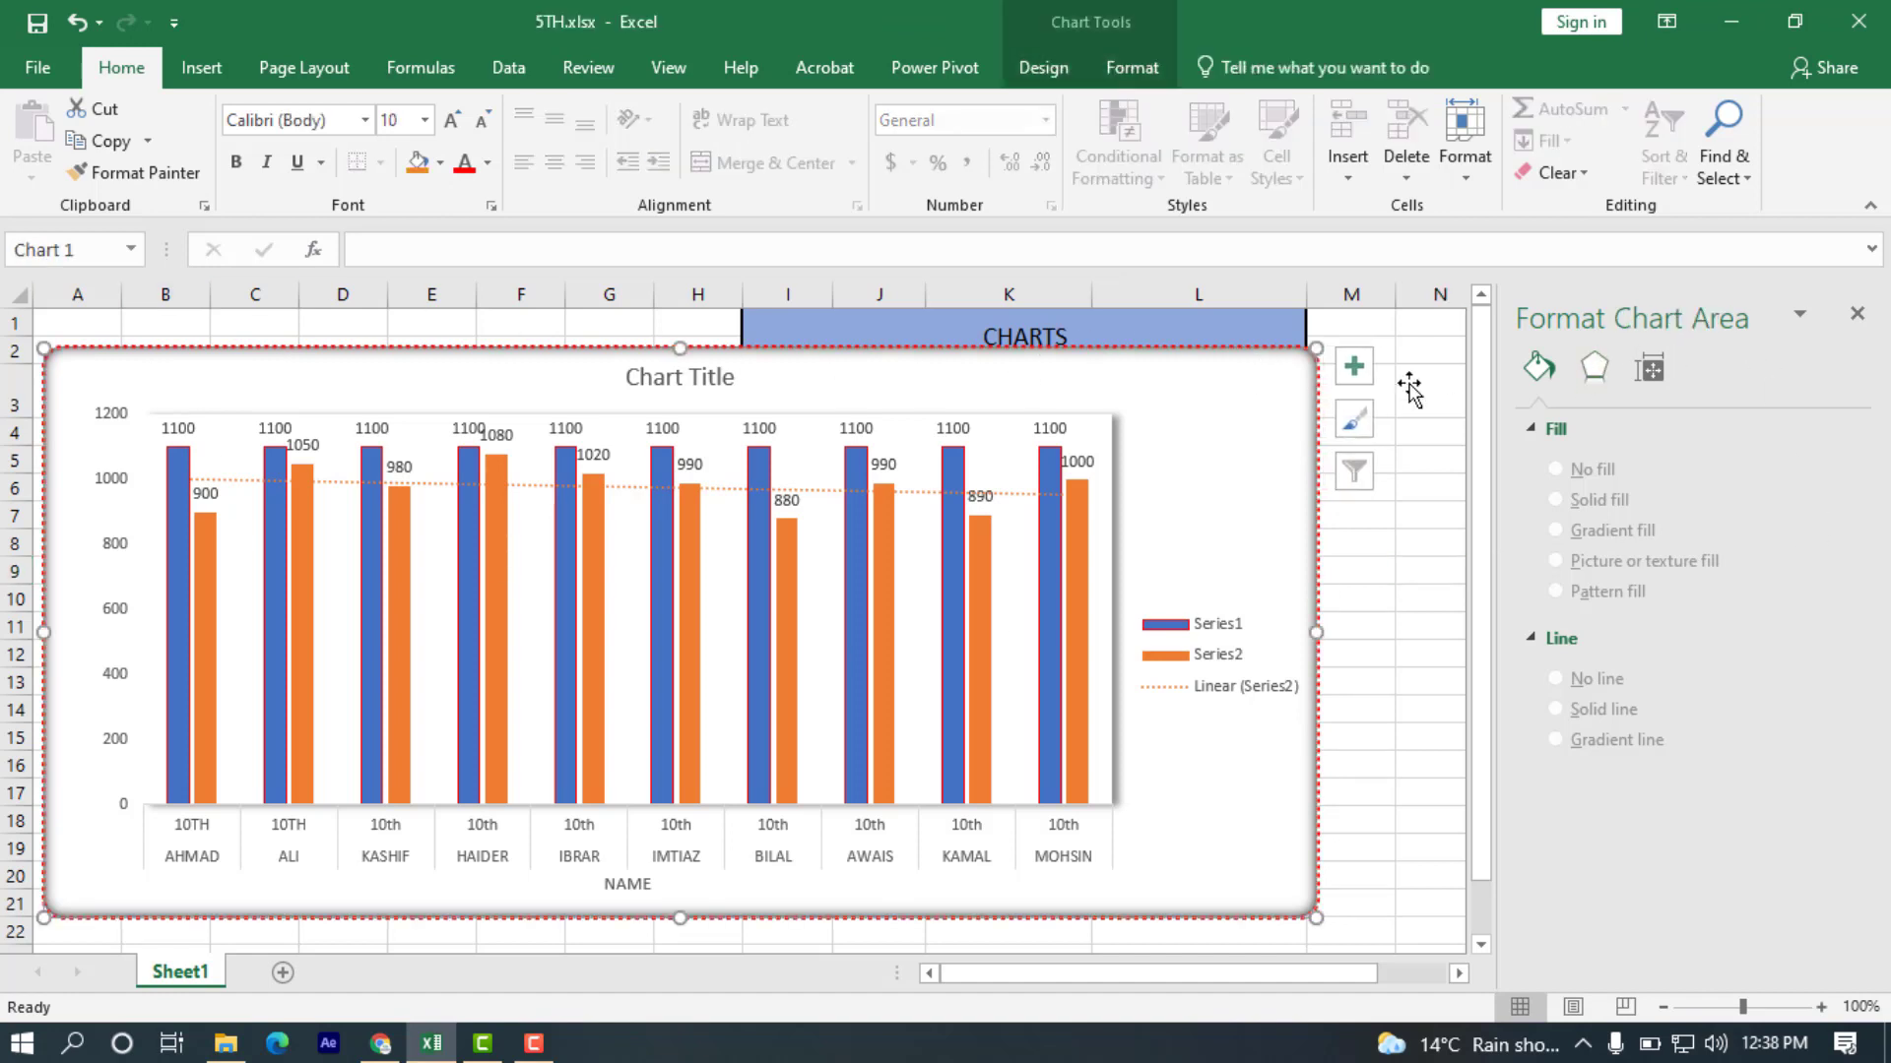
{"action": "left_click", "coordinate": [1594, 411]}
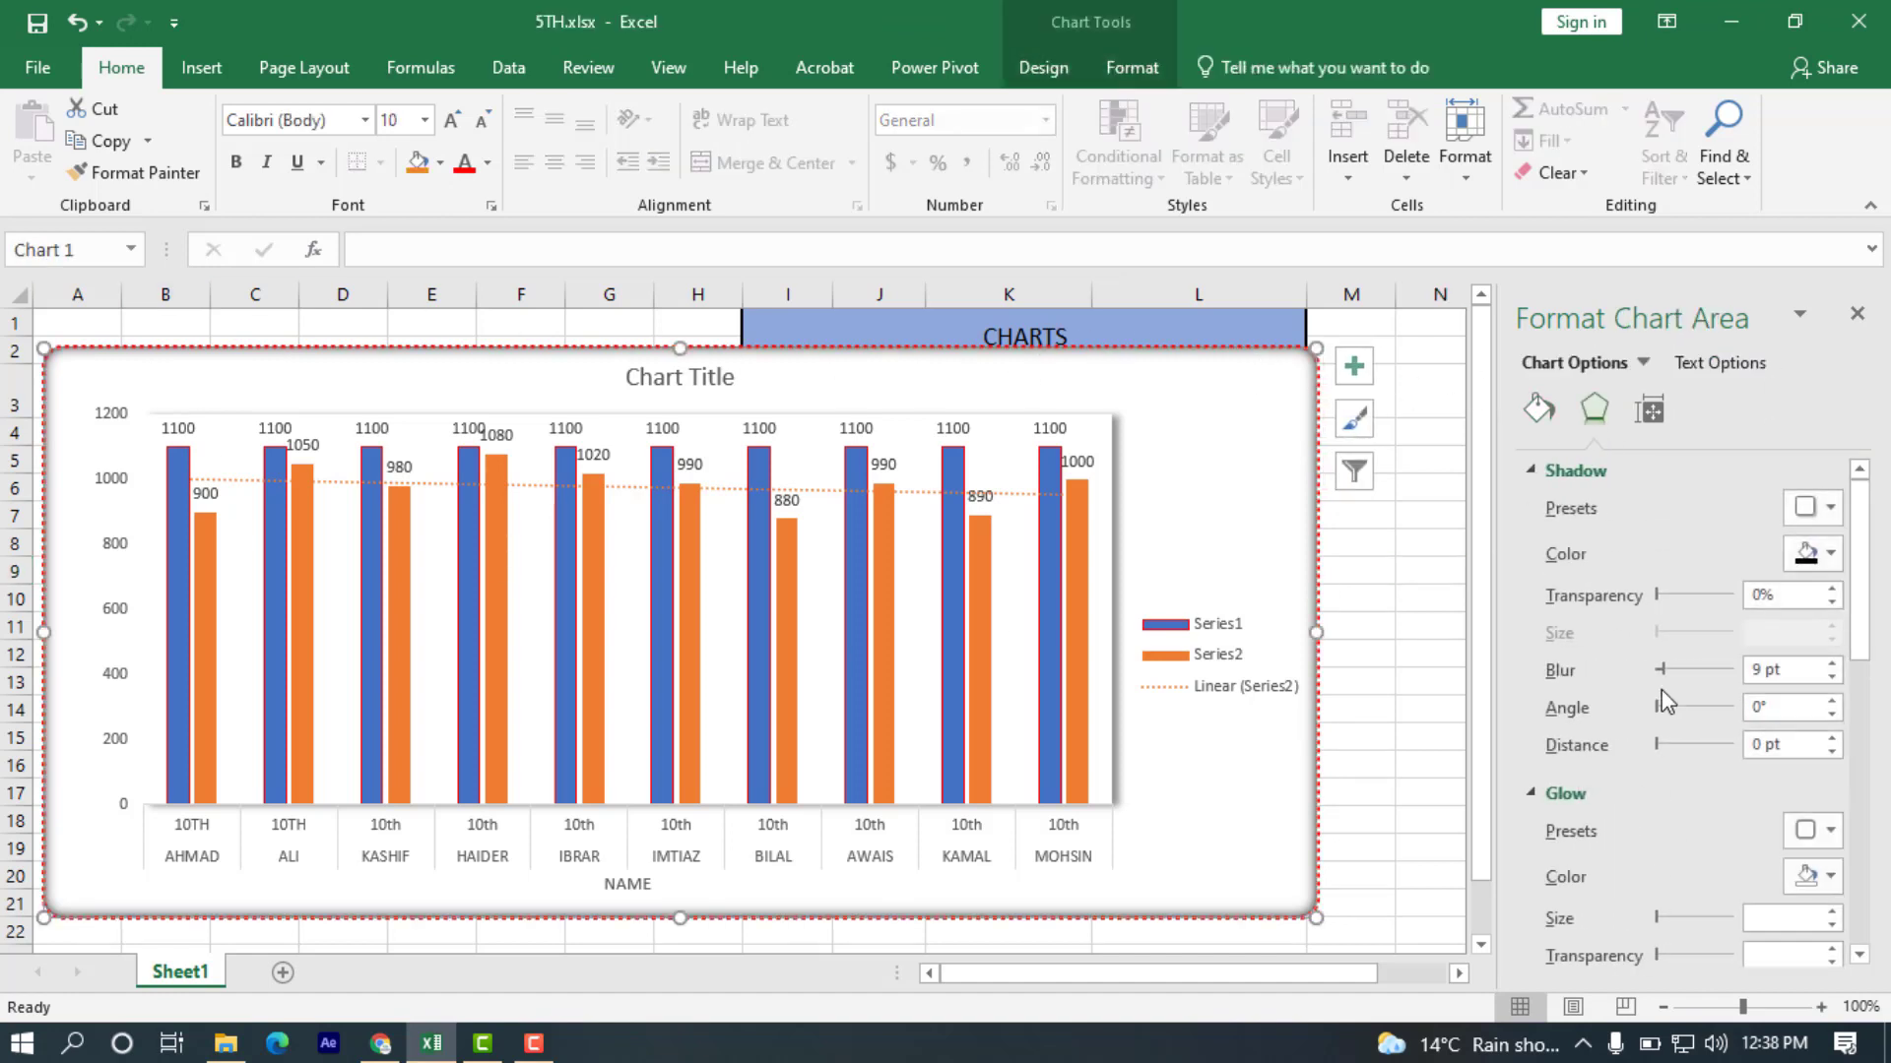
{"action": "scroll", "coordinate": [1662, 690], "scroll_direction": "down", "scroll_amount": 1}
{"action": "scroll", "coordinate": [1736, 627], "scroll_direction": "up", "scroll_amount": 1}
{"action": "left_click_drag", "start_coordinate": [1664, 605], "coordinate": [1655, 602]}
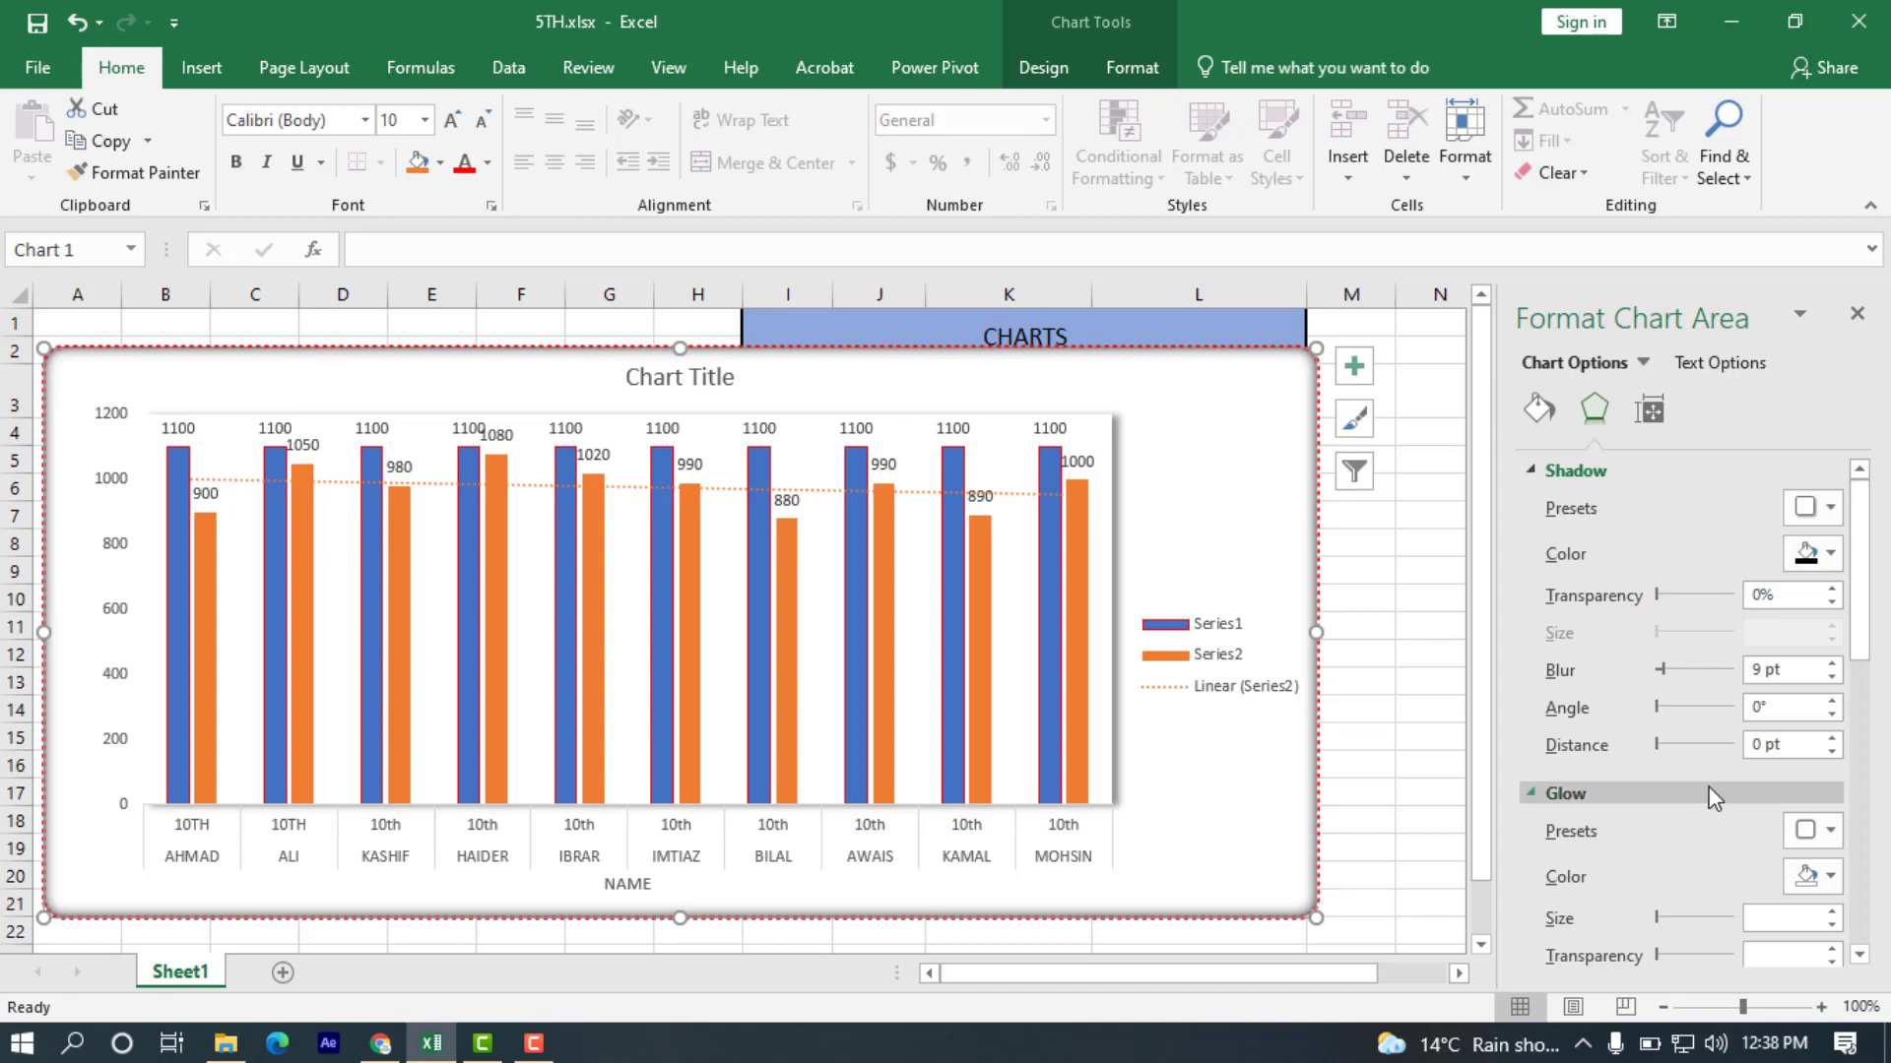
{"action": "scroll", "coordinate": [1708, 797], "scroll_direction": "down", "scroll_amount": 3}
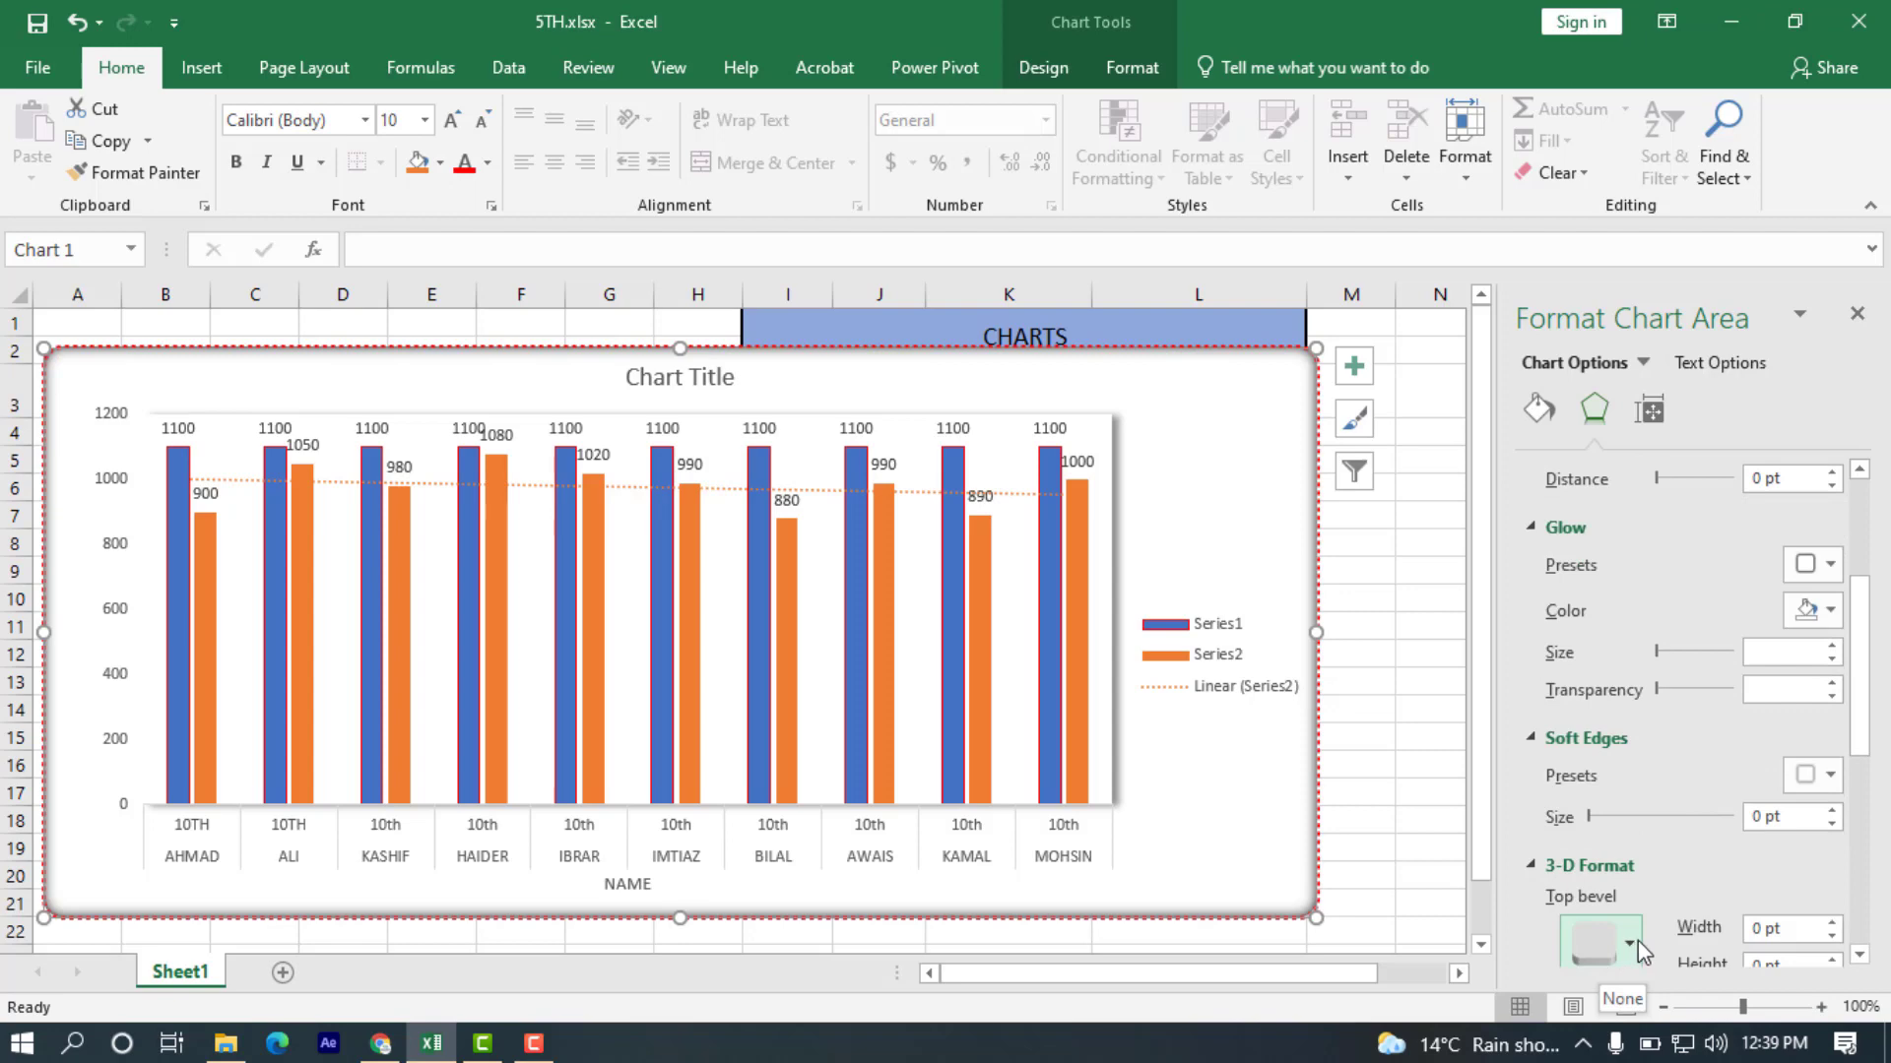
{"action": "scroll", "coordinate": [1639, 941], "scroll_direction": "down", "scroll_amount": 2}
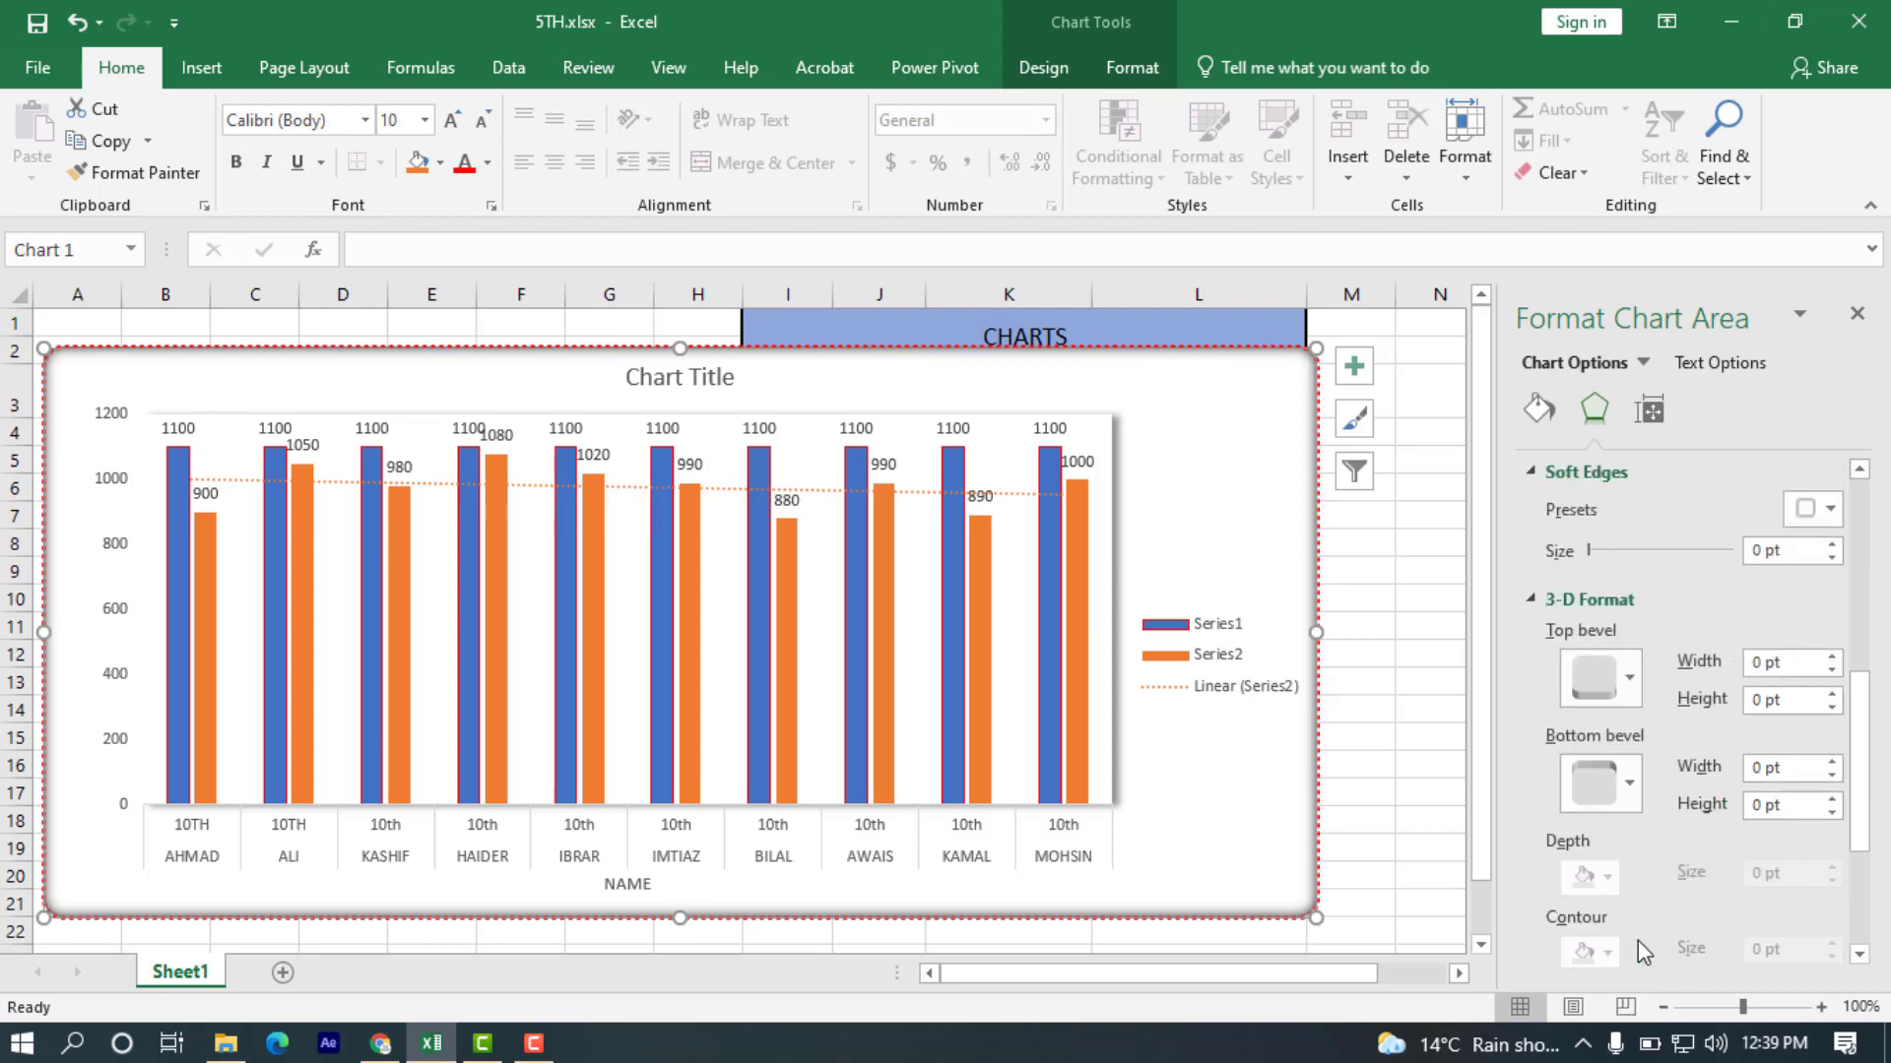
{"action": "scroll", "coordinate": [1639, 942], "scroll_direction": "down", "scroll_amount": 2}
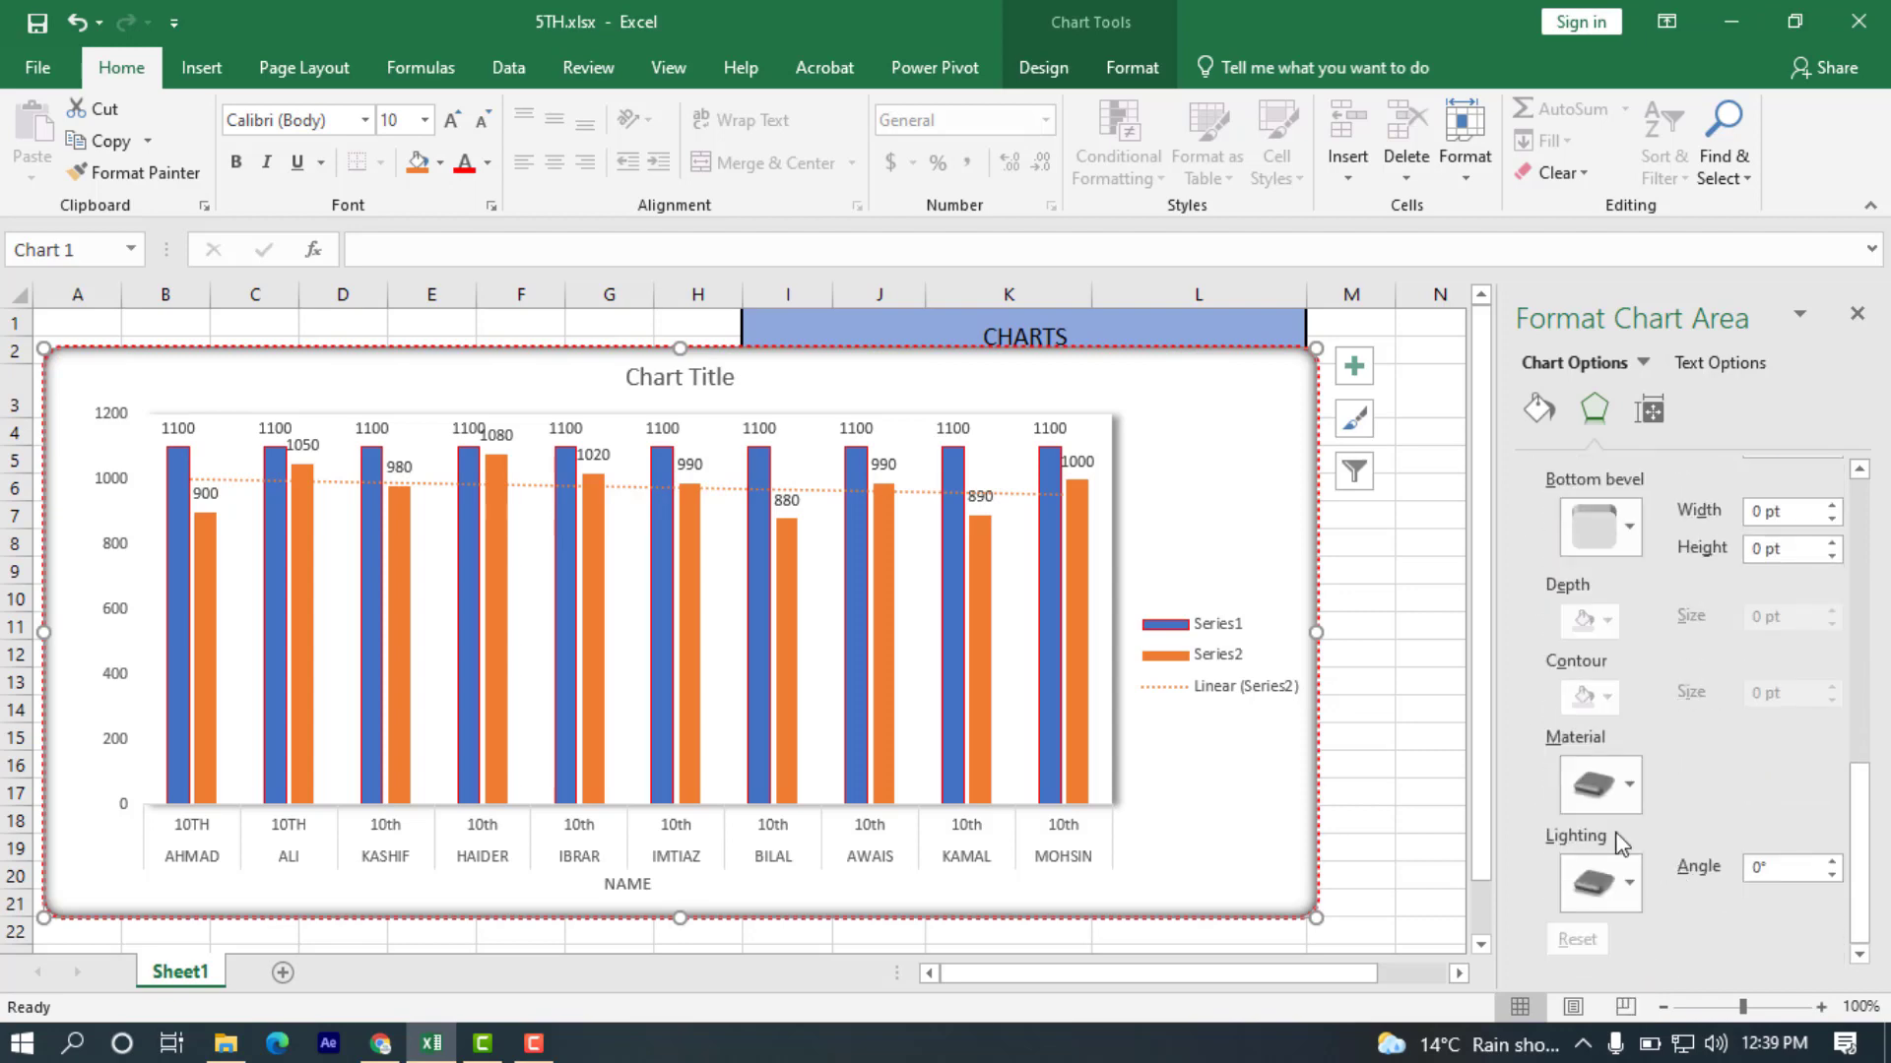
{"action": "left_click", "coordinate": [1620, 891]}
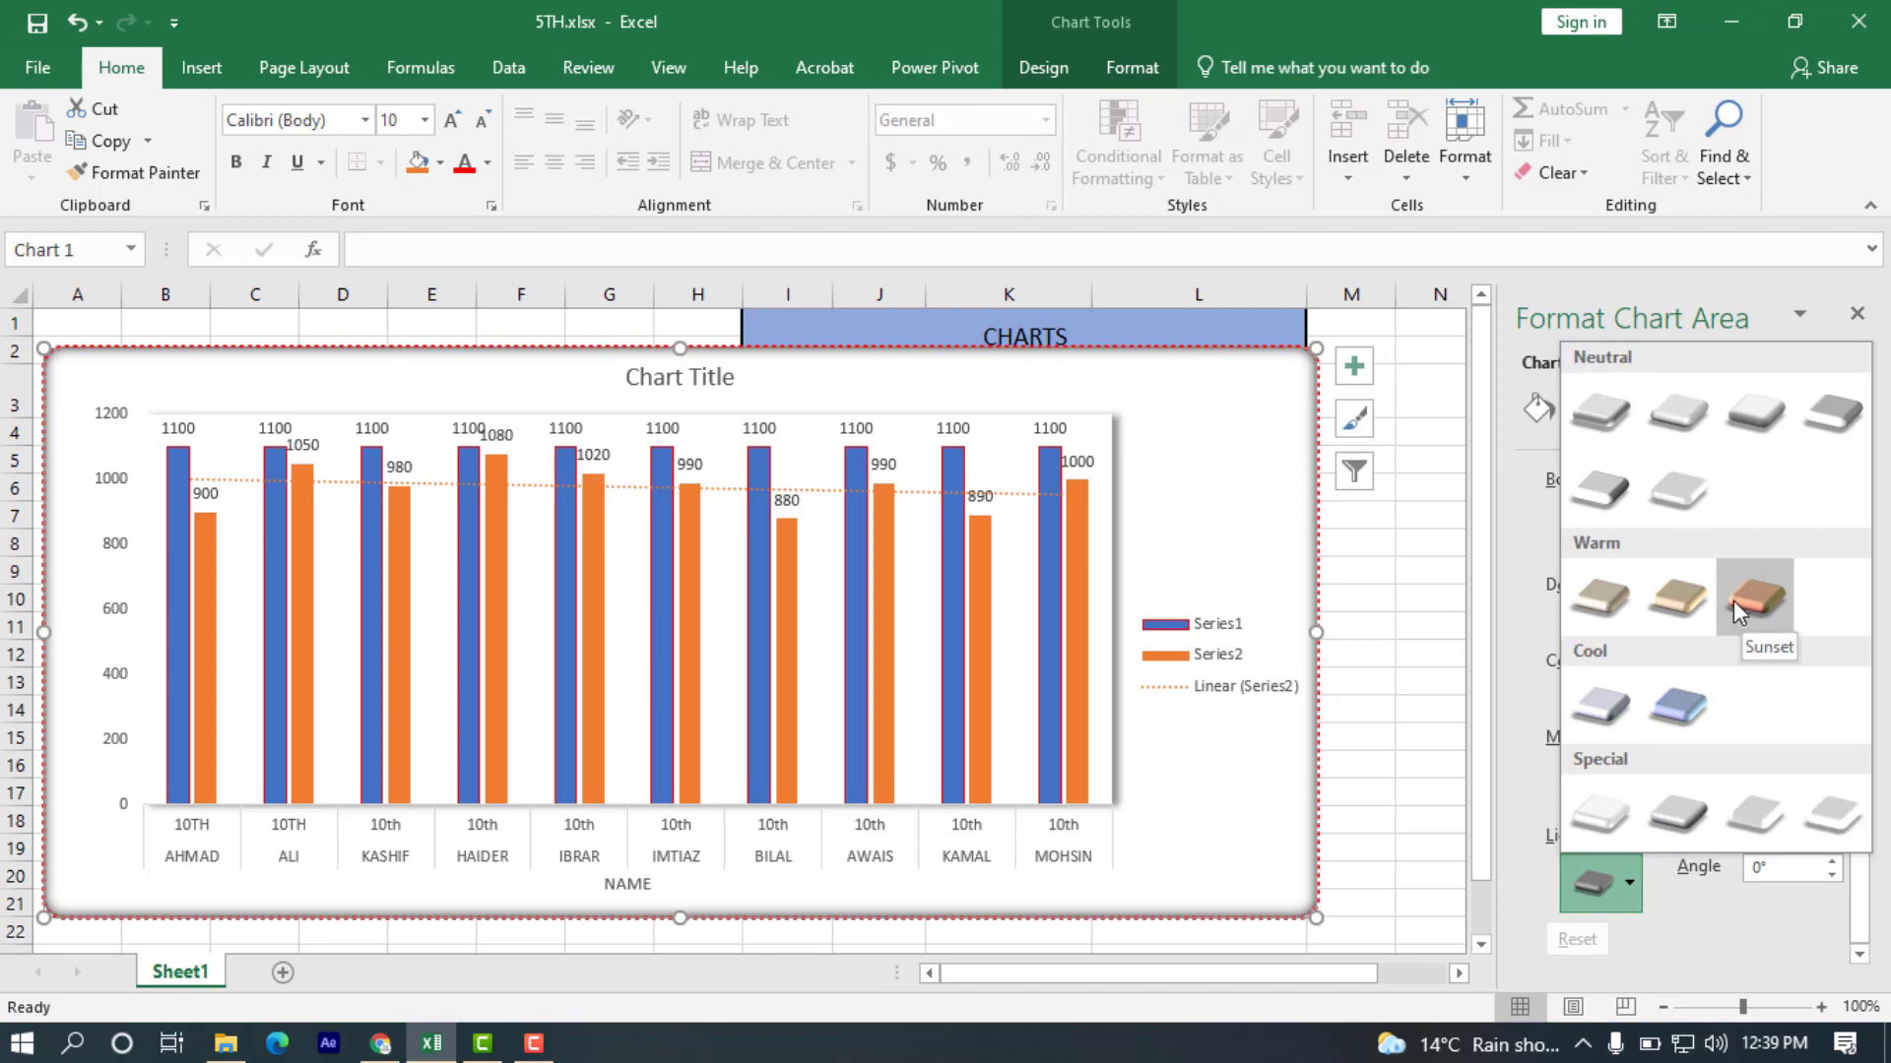
{"action": "left_click", "coordinate": [1680, 925]}
Set the chart's width to 10 inches in its size properties.
{"action": "left_click", "coordinate": [1650, 412]}
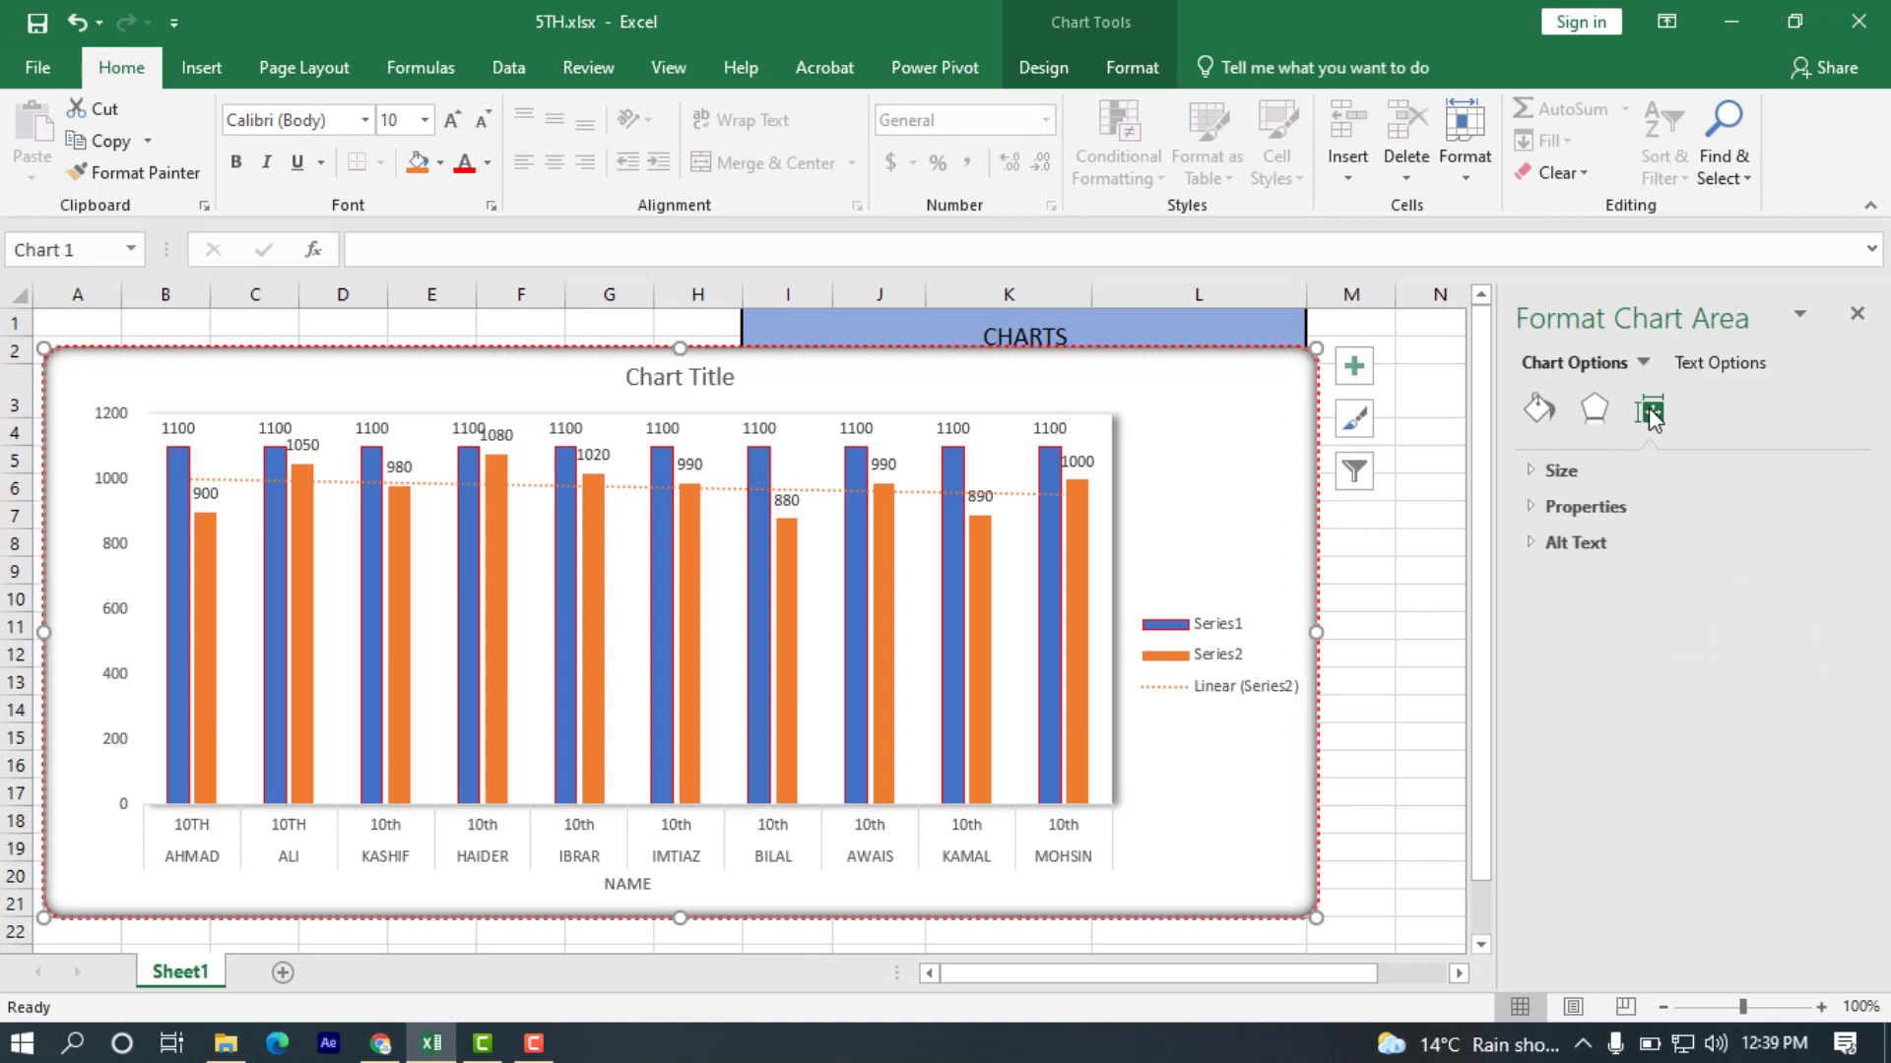
{"action": "left_click", "coordinate": [1533, 474]}
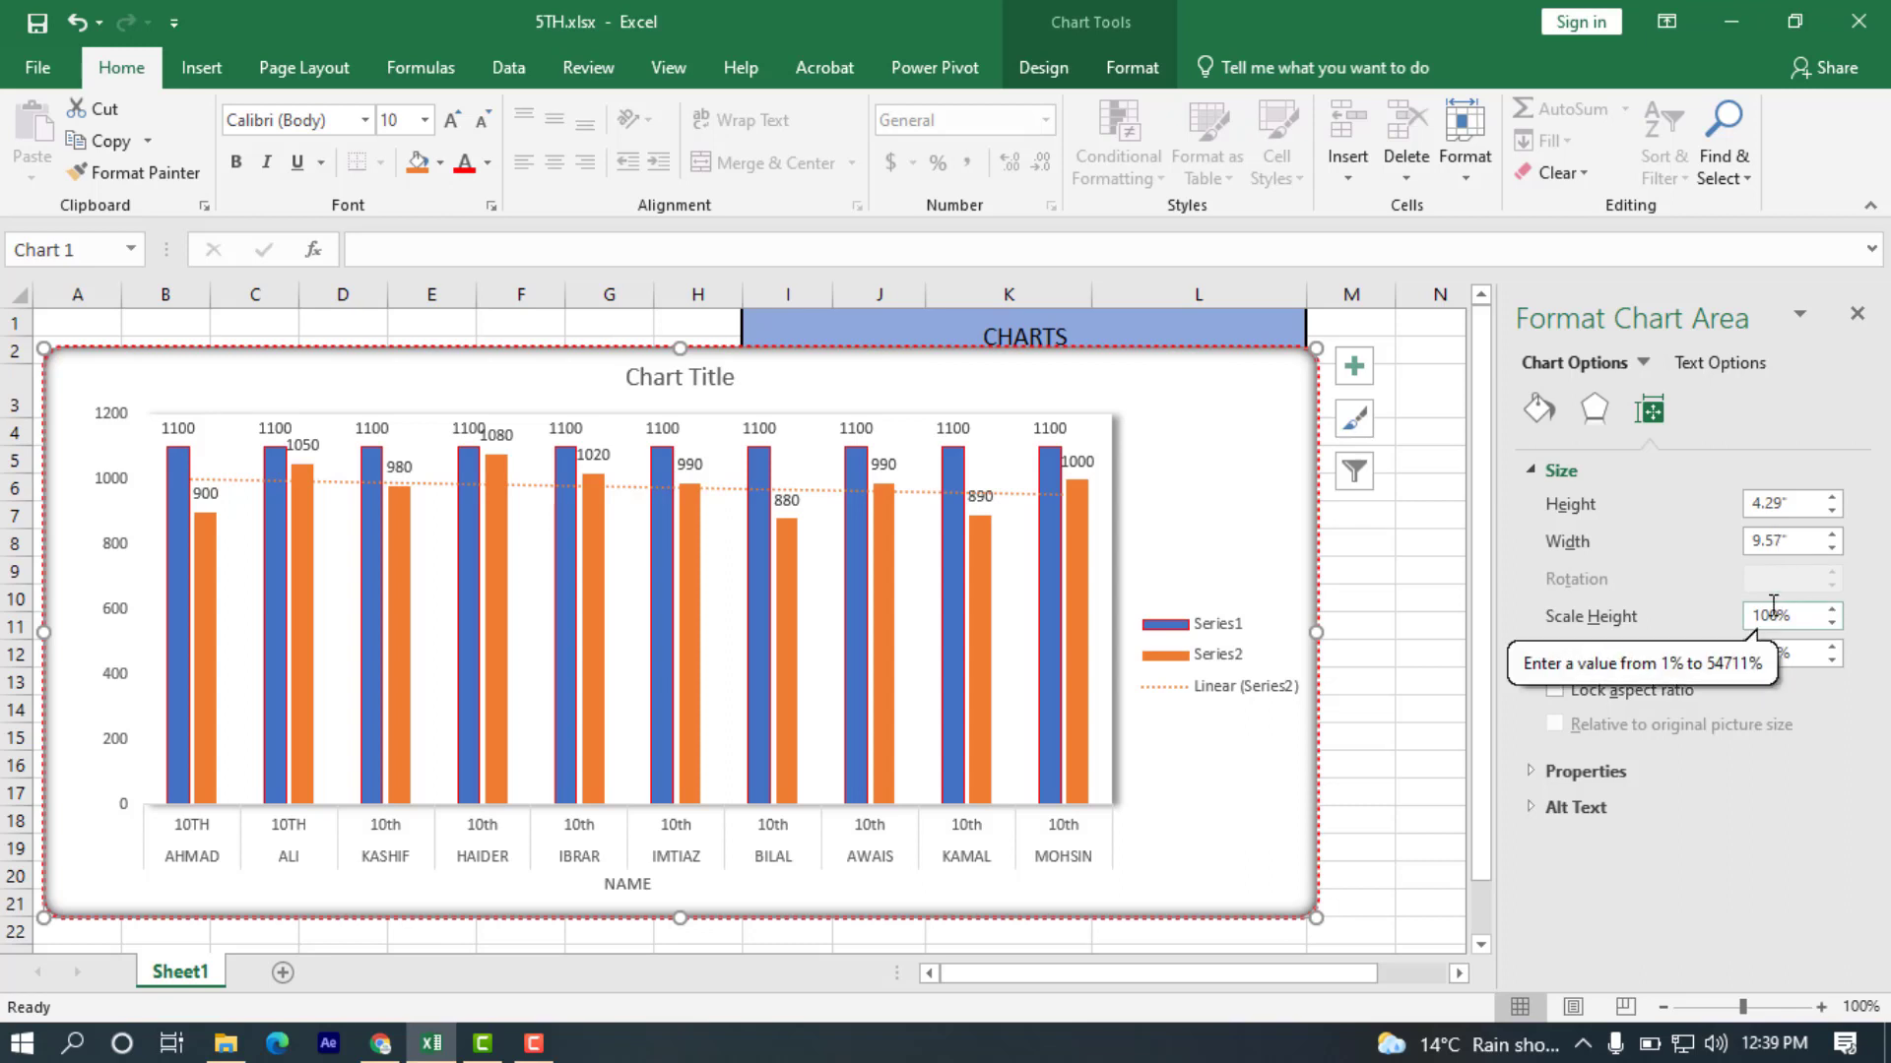
{"action": "left_click", "coordinate": [1778, 547]}
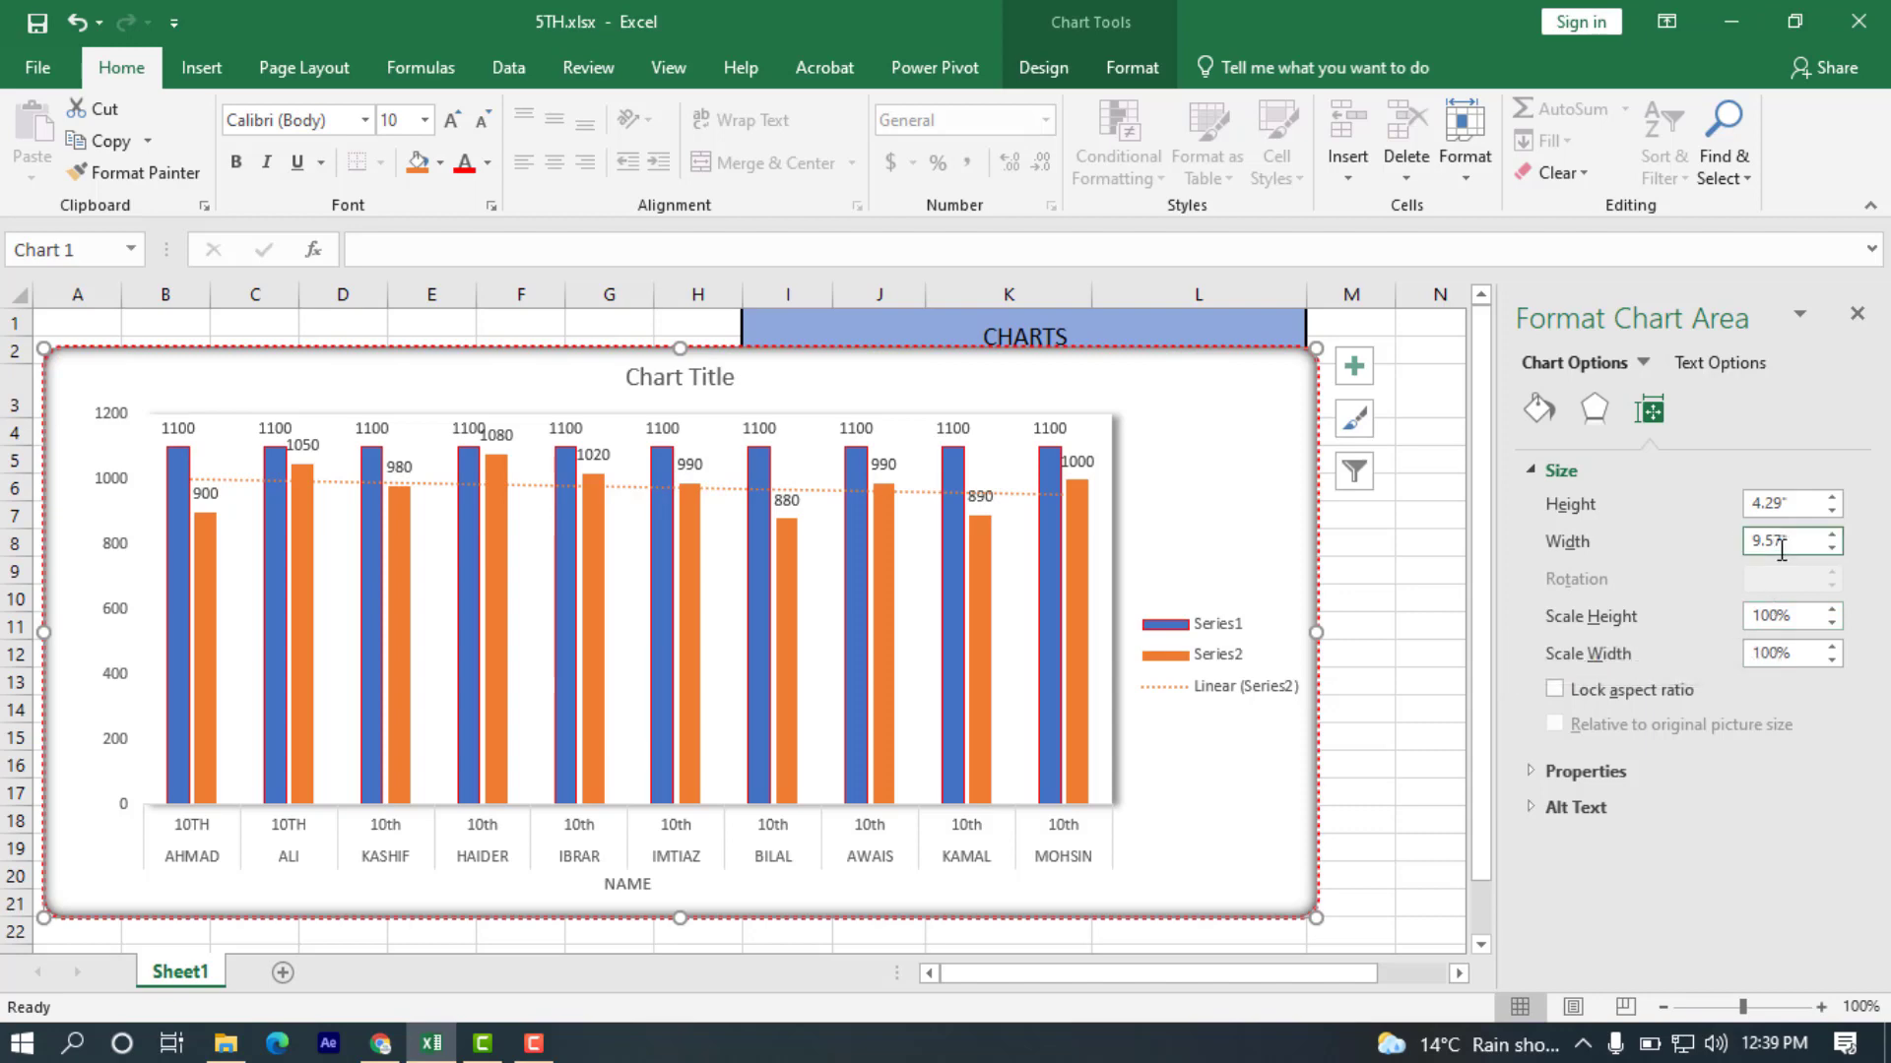
{"action": "key", "text": "BackSpace"}
{"action": "key", "text": "BackSpace"}
{"action": "key", "text": "BackSpace"}
{"action": "key", "text": "BackSpace"}
{"action": "type", "text": "10"}
{"action": "key", "text": "Return"}
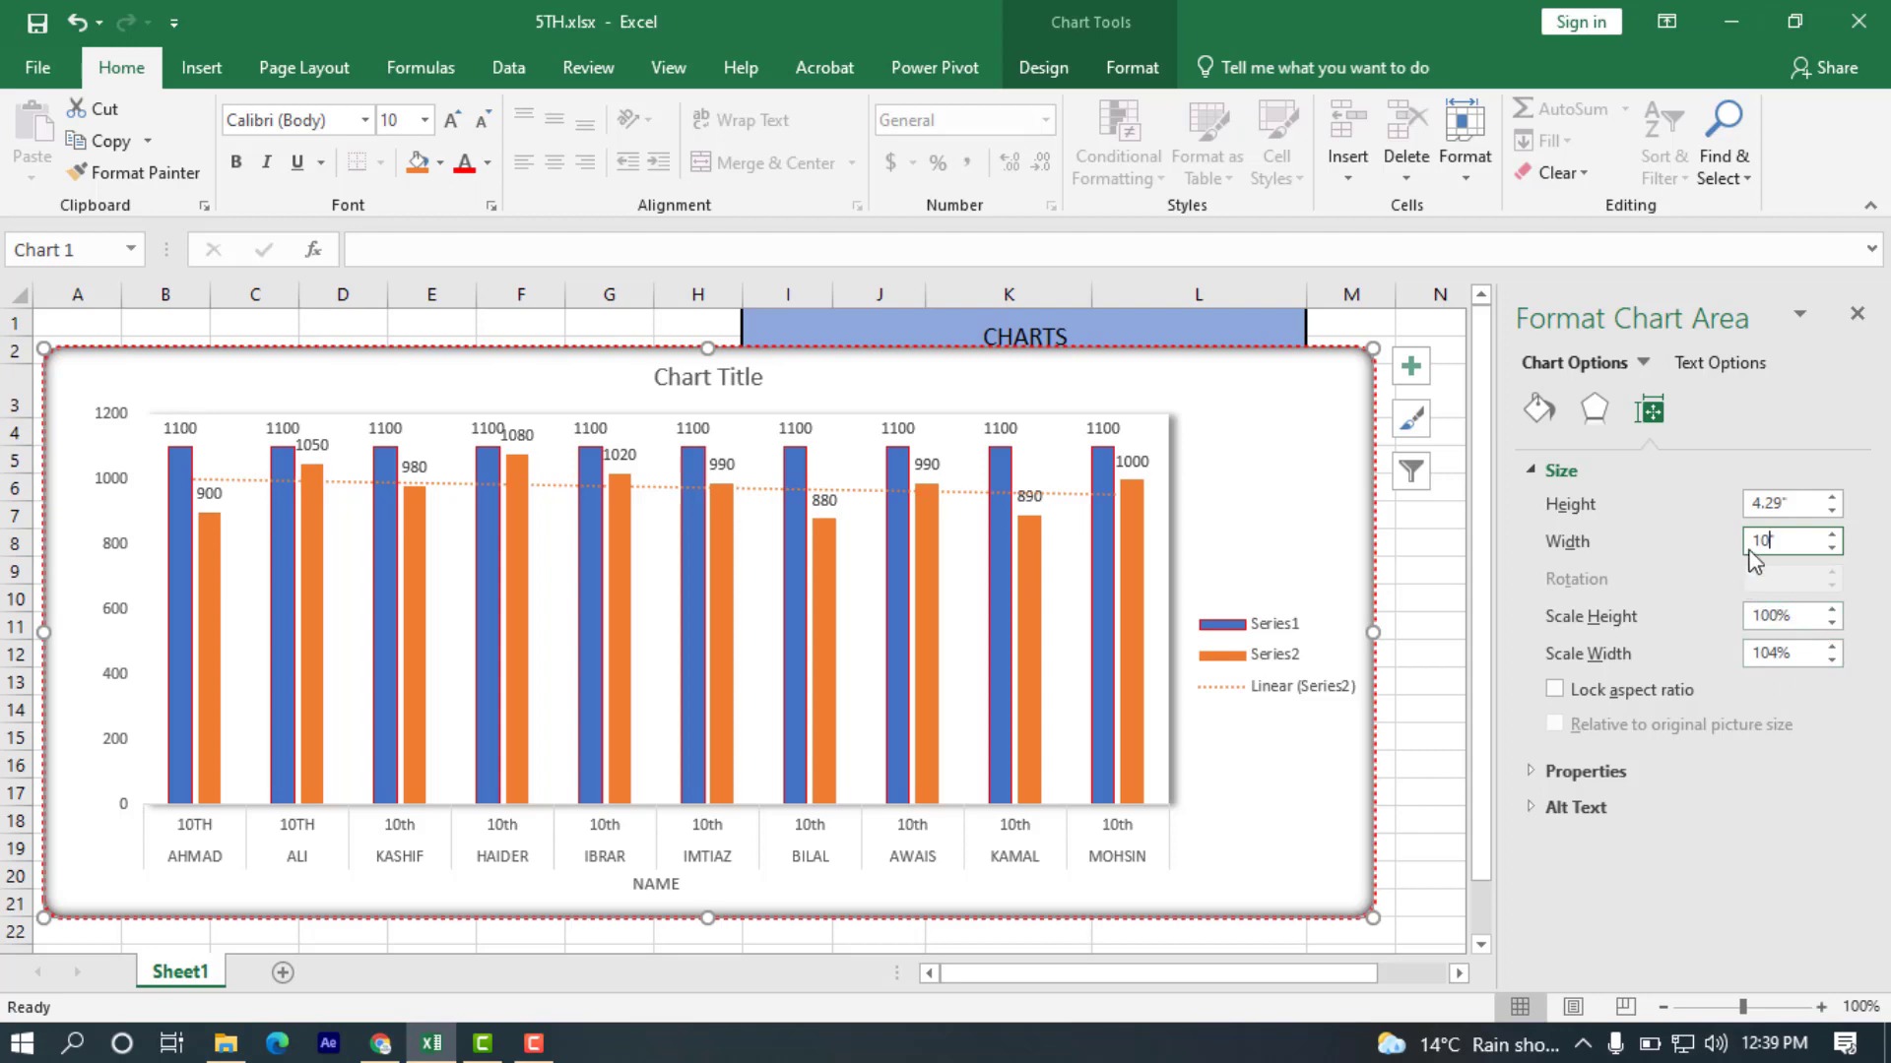
Reduce the chart's scale width to 100%.
{"action": "left_click", "coordinate": [1830, 661]}
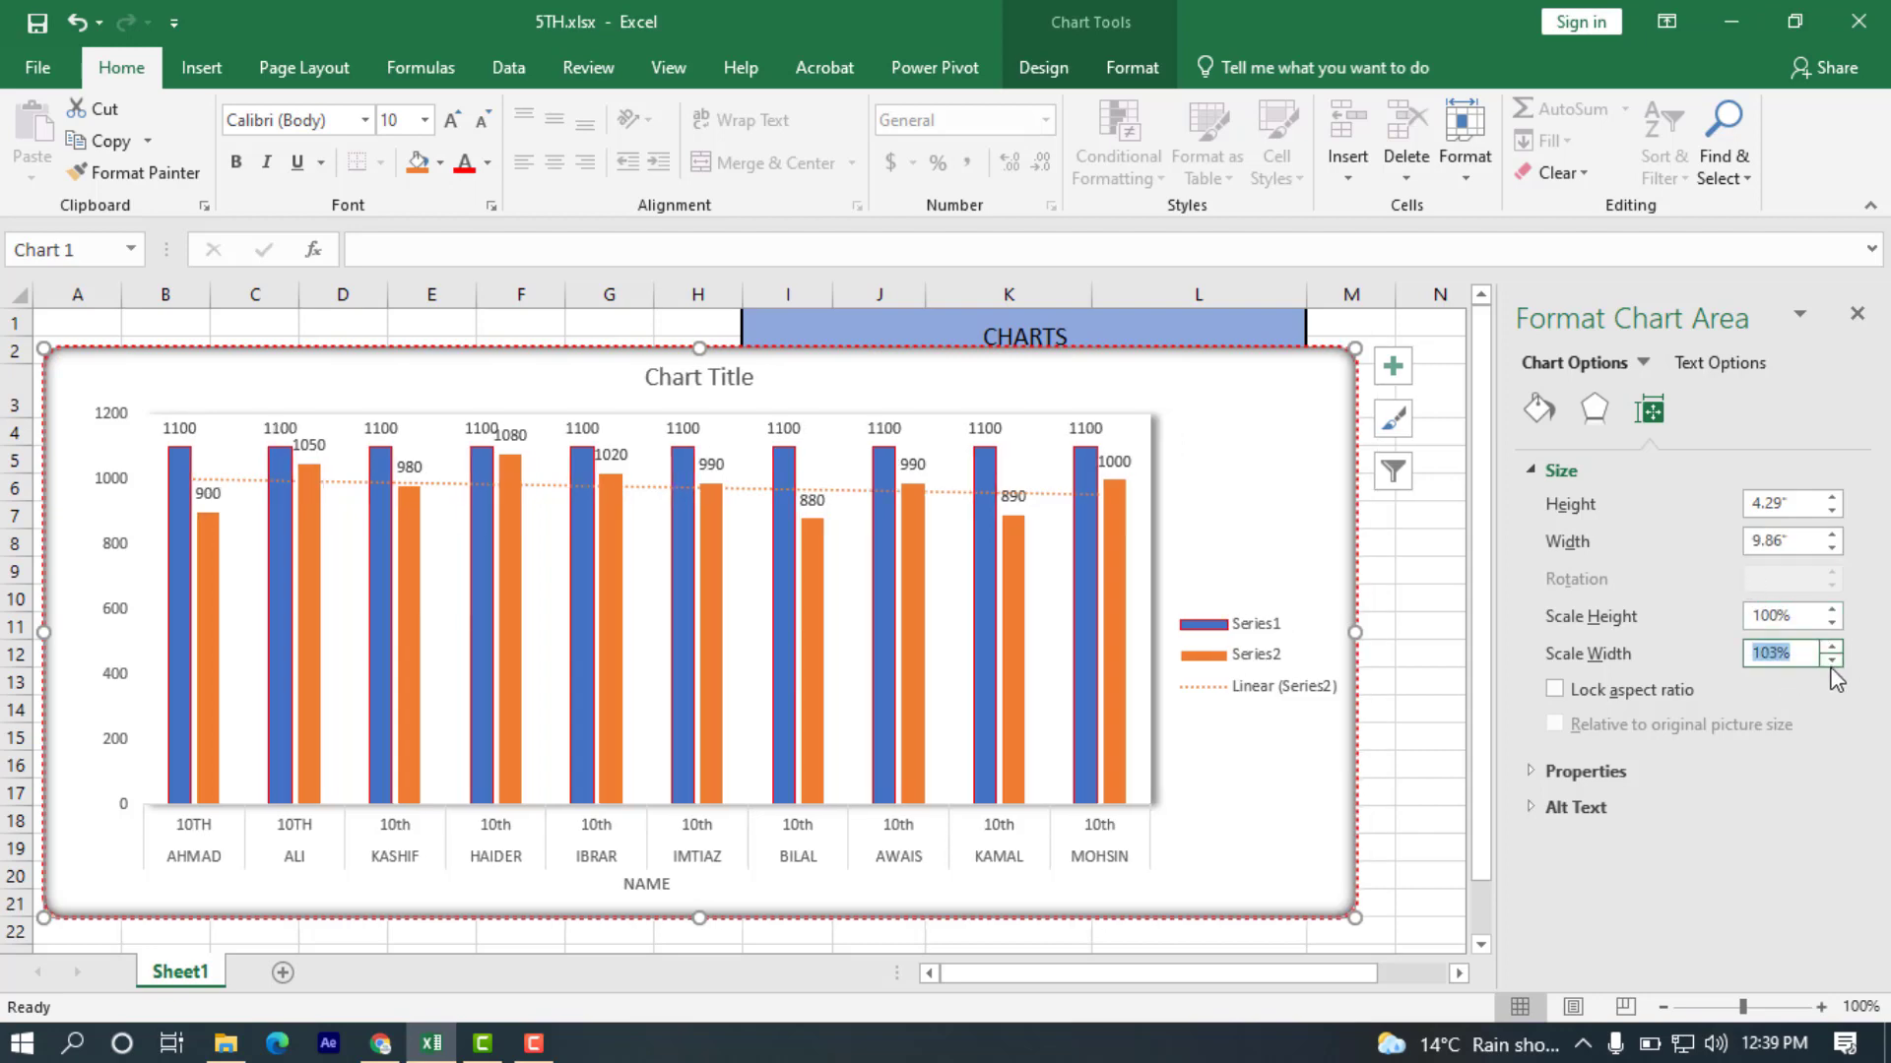
{"action": "left_click", "coordinate": [1830, 661]}
{"action": "left_click", "coordinate": [1831, 660]}
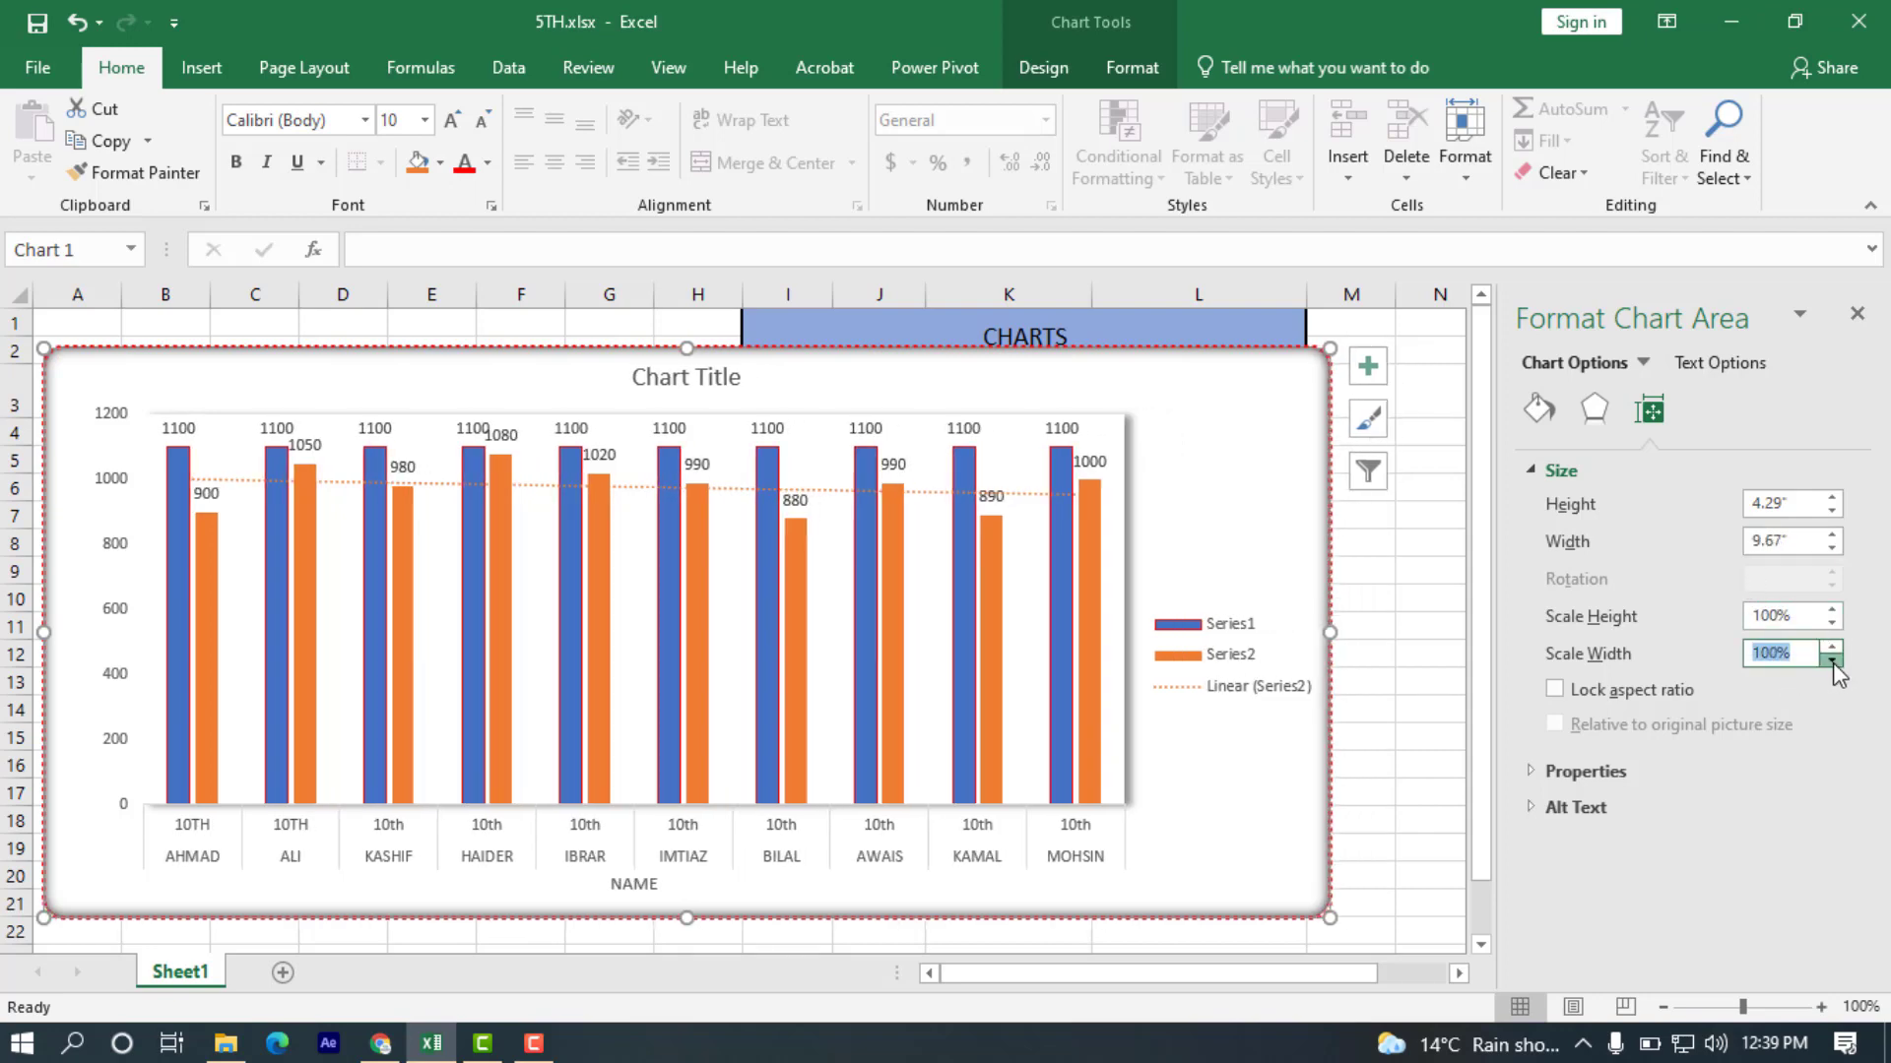
{"action": "left_click", "coordinate": [1830, 661]}
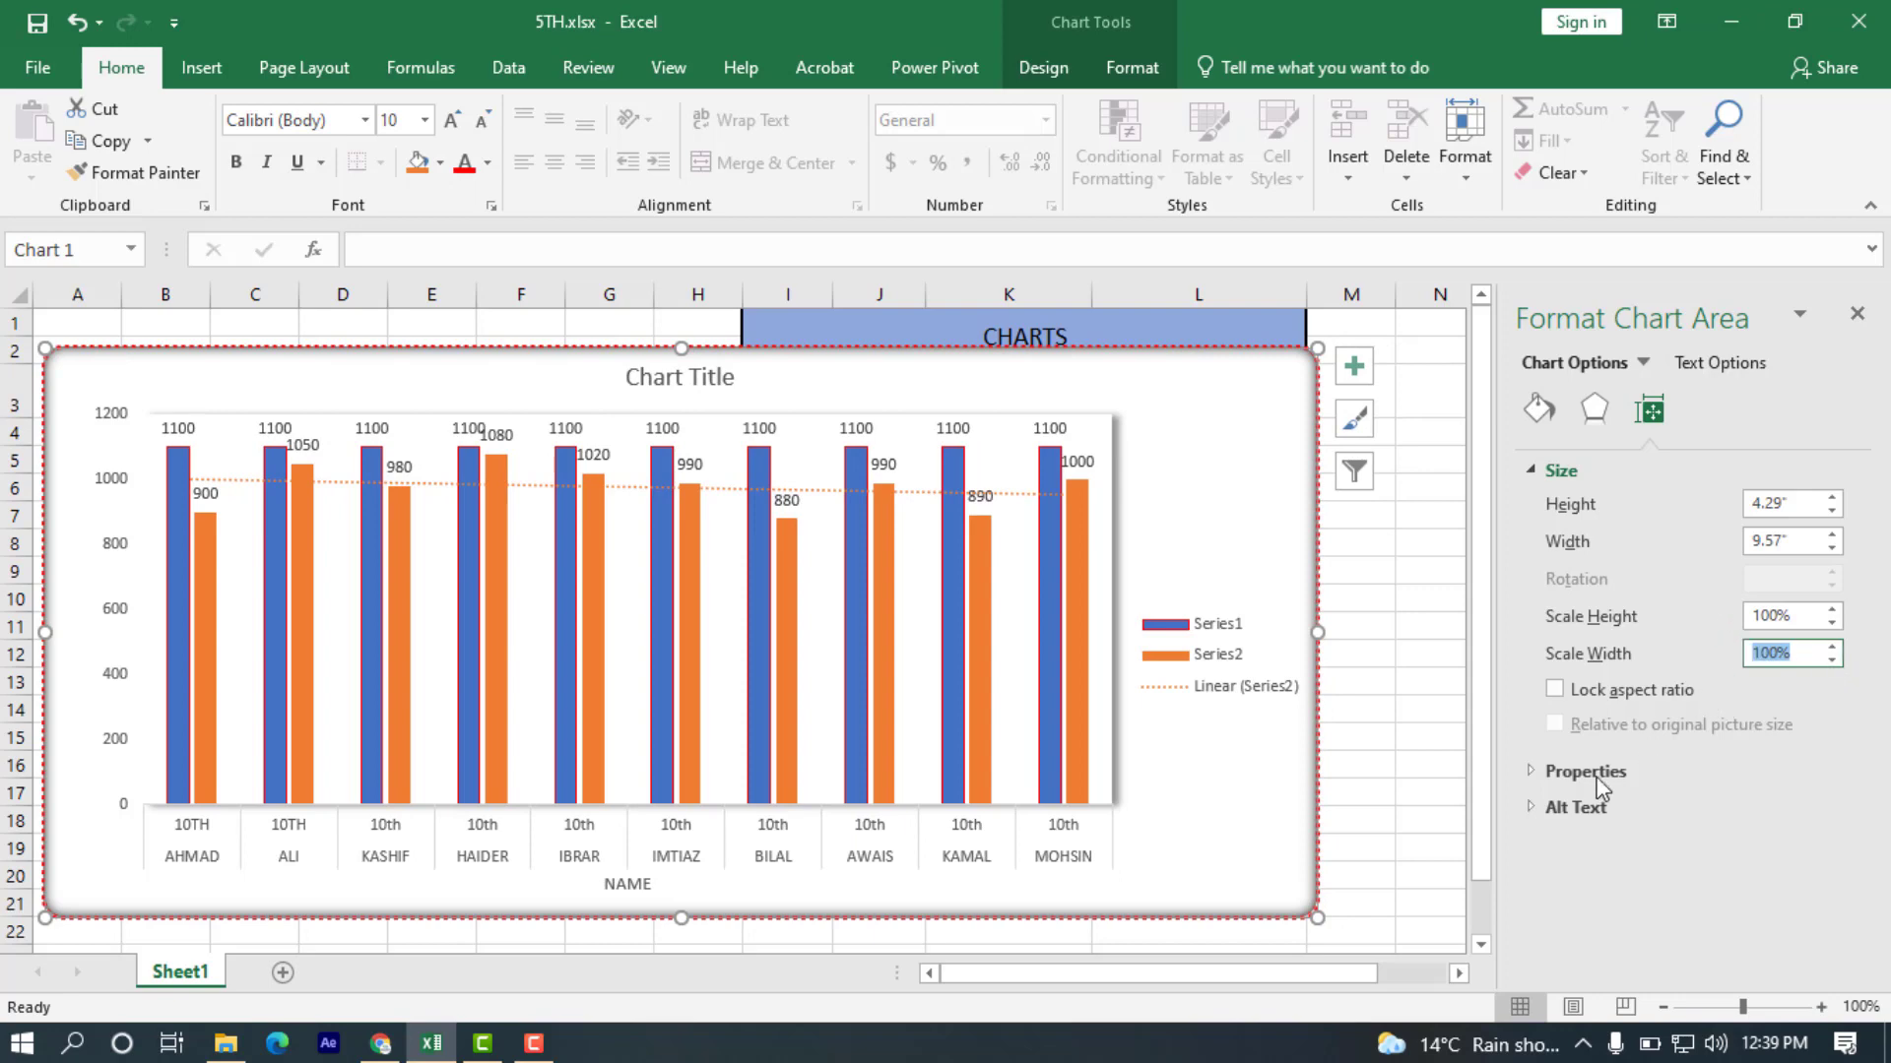
Turn the chart's Print object property off and on again, and try its Locked option.
{"action": "left_click", "coordinate": [1528, 772]}
{"action": "scroll", "coordinate": [1595, 797], "scroll_direction": "down", "scroll_amount": 1}
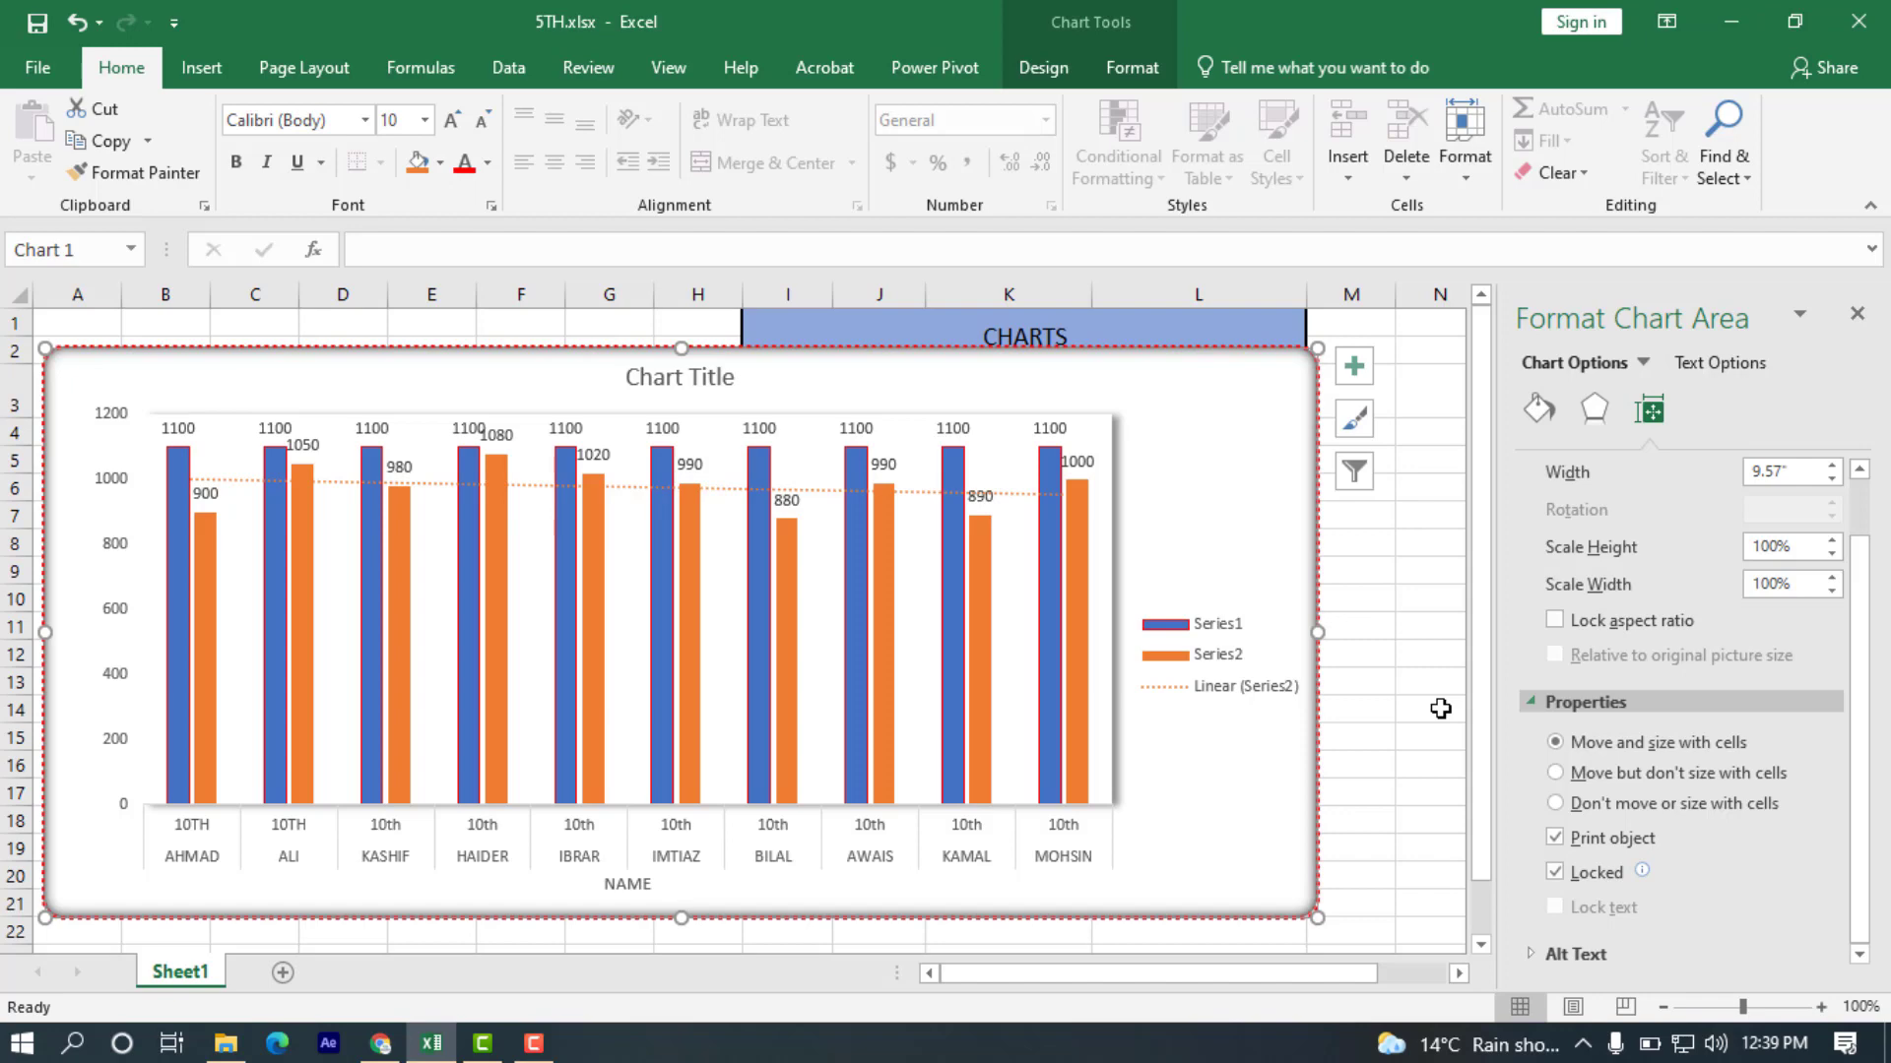
{"action": "left_click", "coordinate": [1556, 839]}
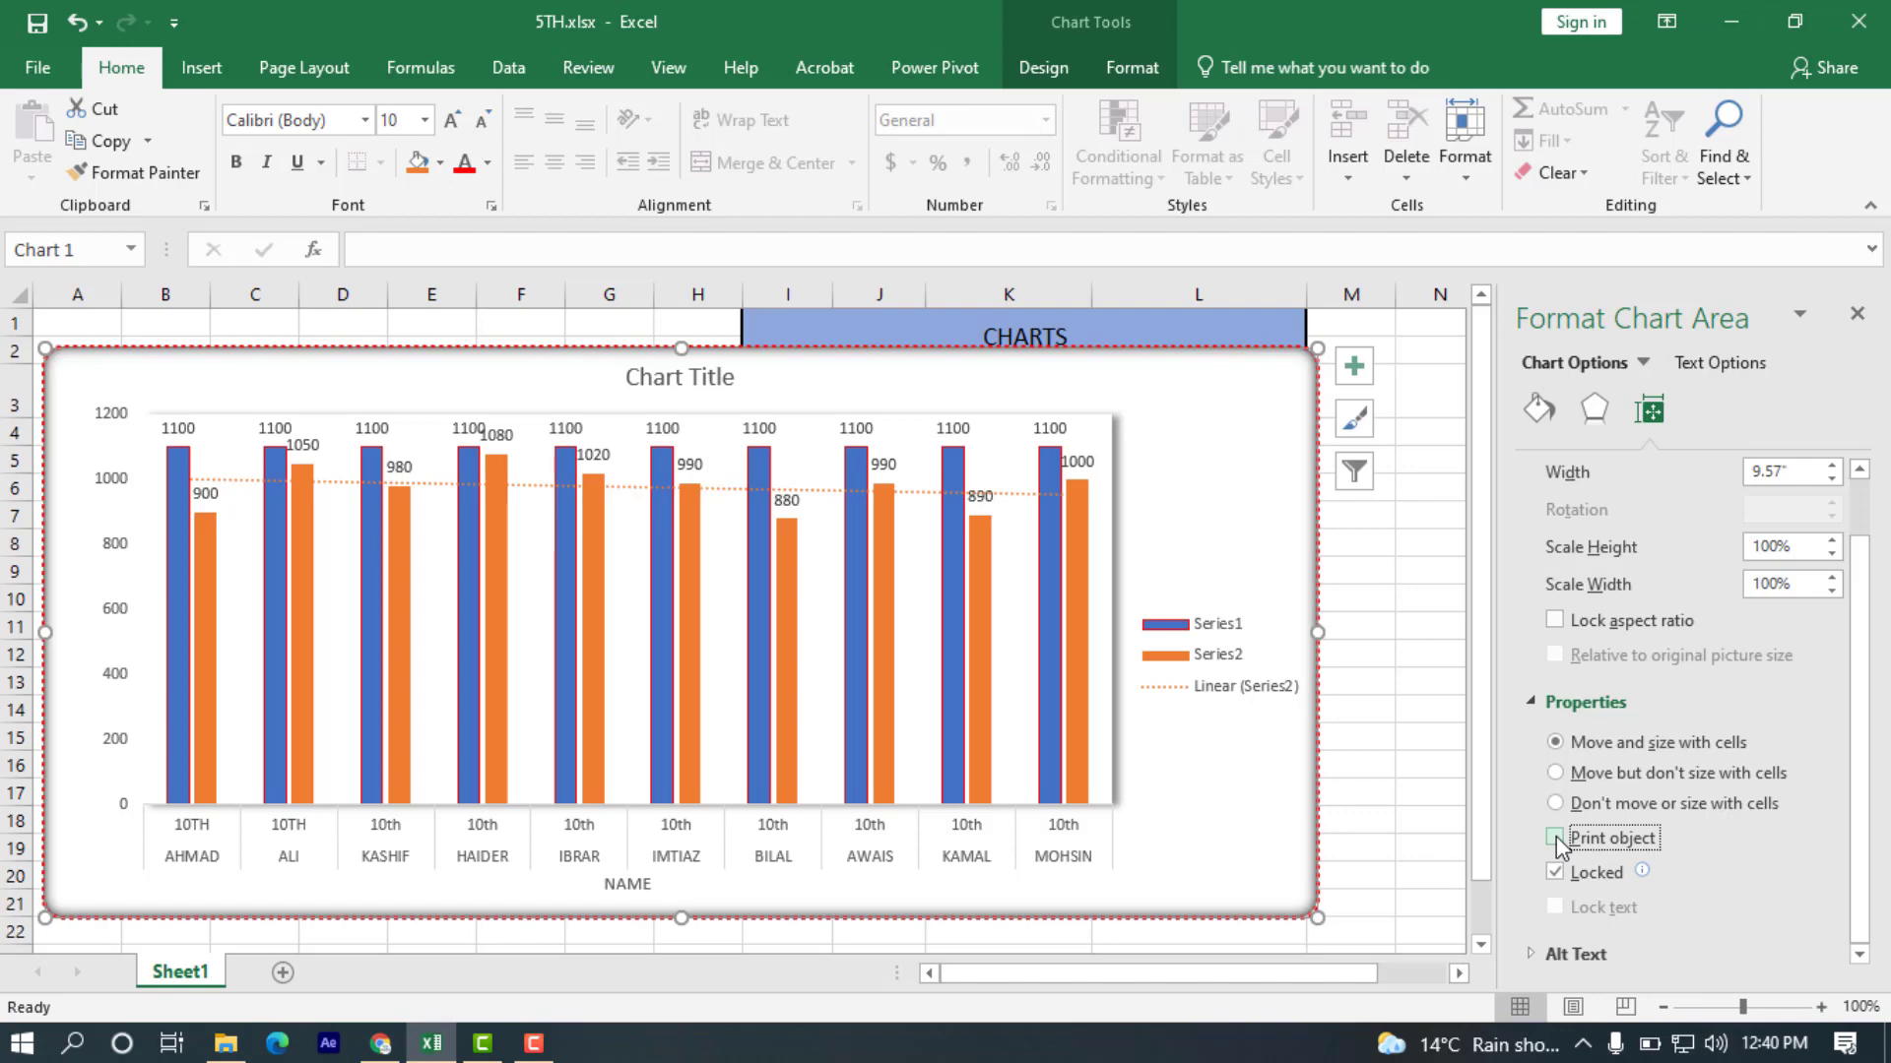
{"action": "left_click", "coordinate": [1556, 838]}
{"action": "left_click", "coordinate": [1567, 877]}
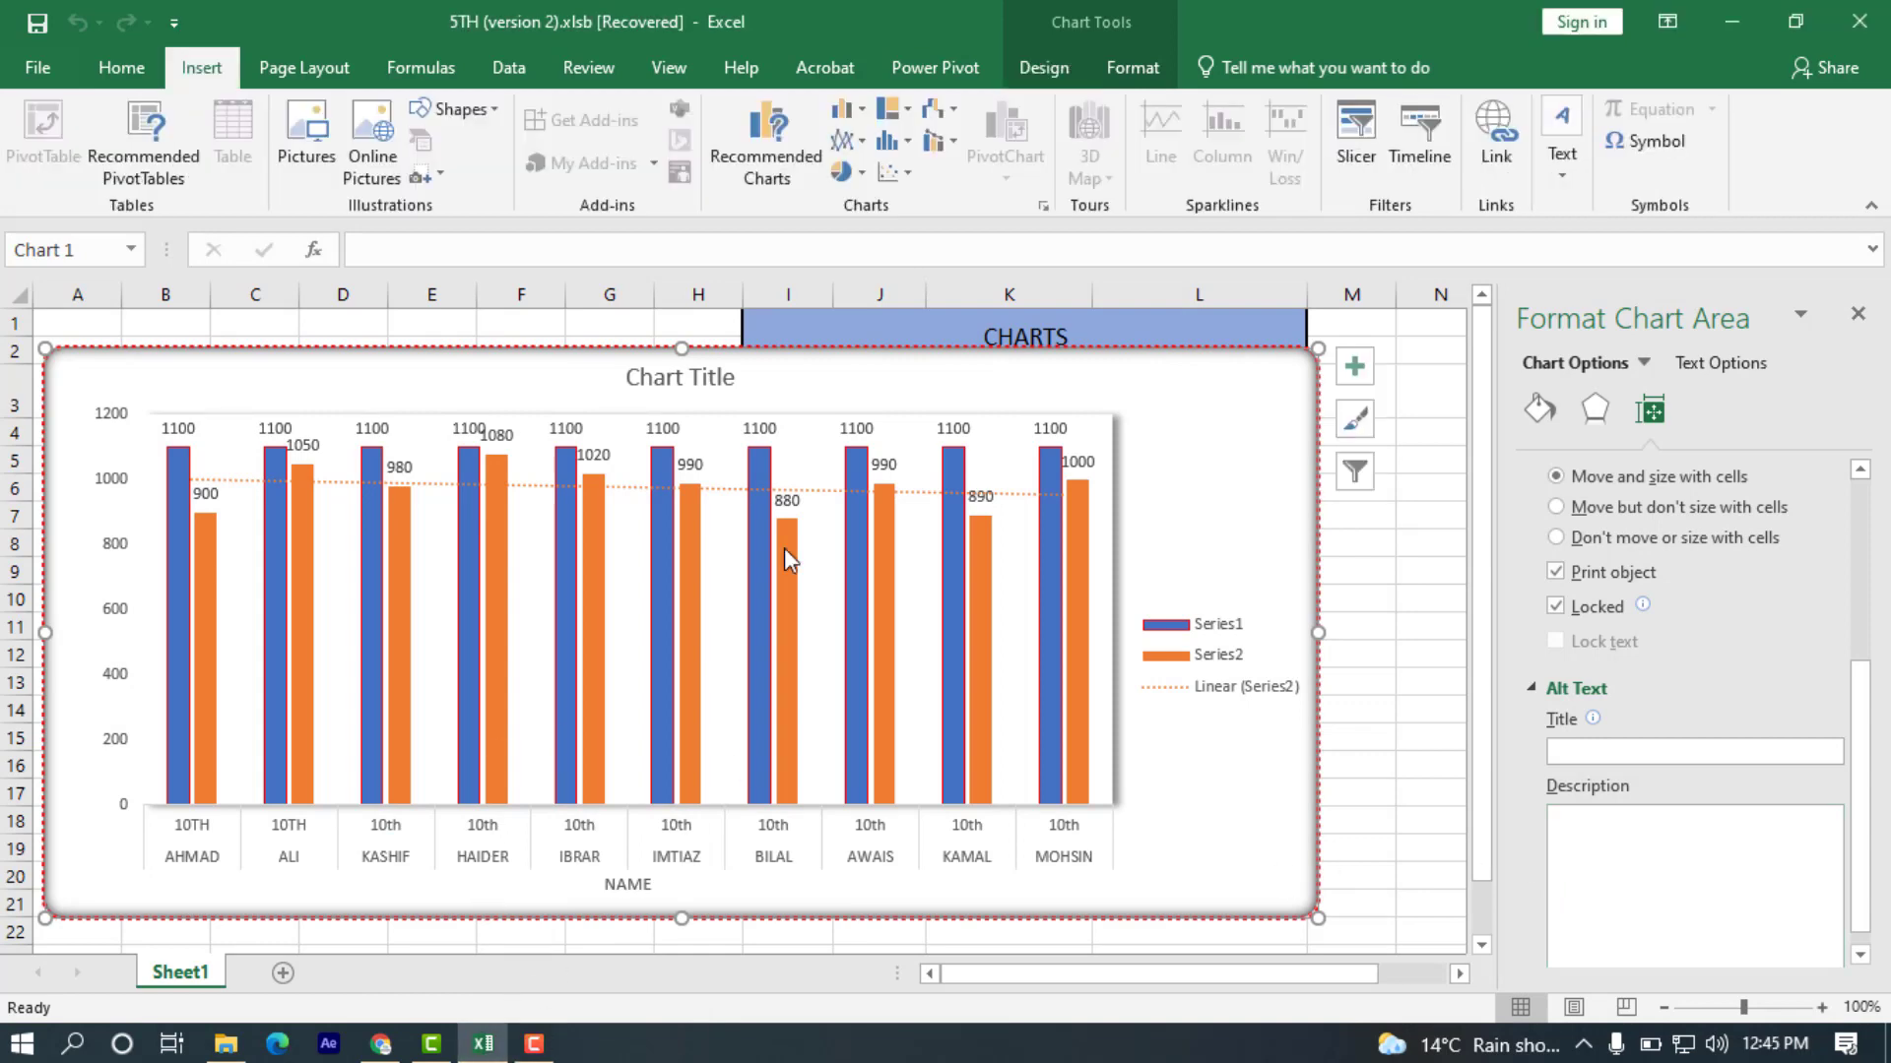
Delete the column chart from the sheet and open 3D Maps.
{"action": "mouse_move", "coordinate": [783, 548]}
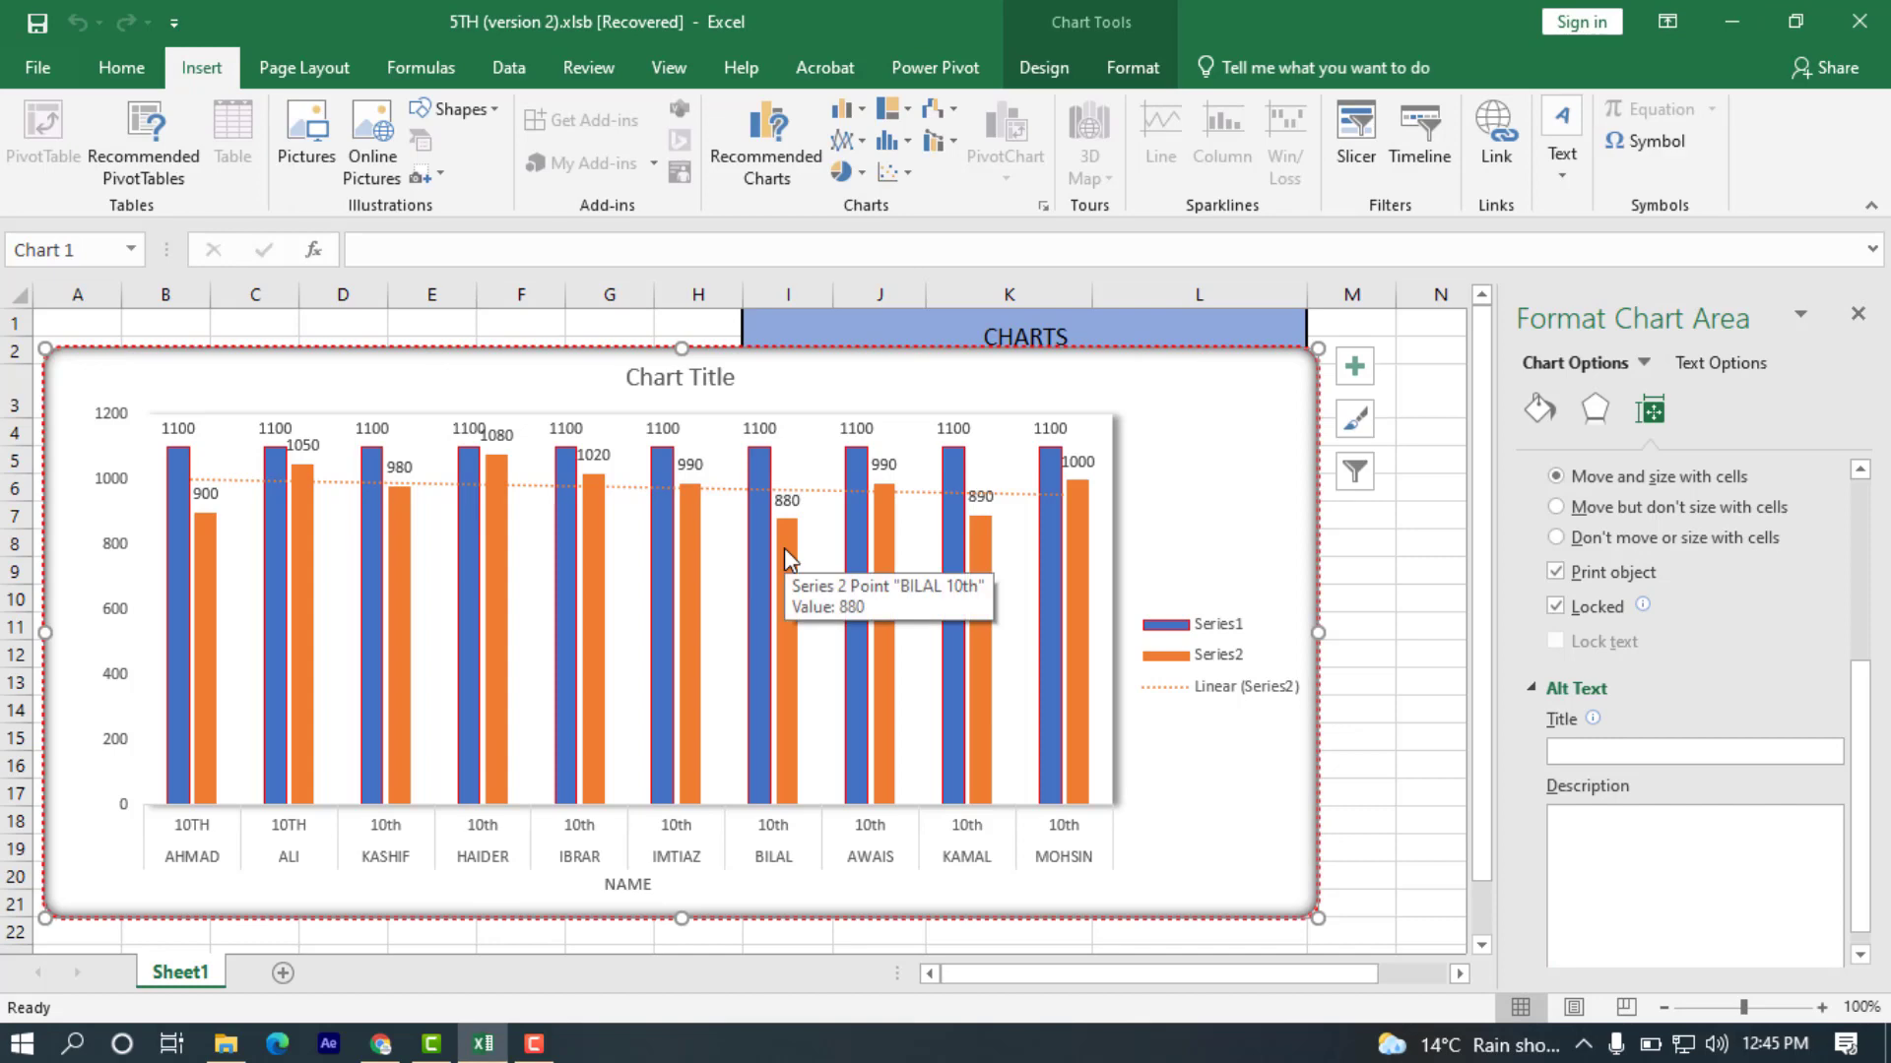
{"action": "key", "text": "Delete"}
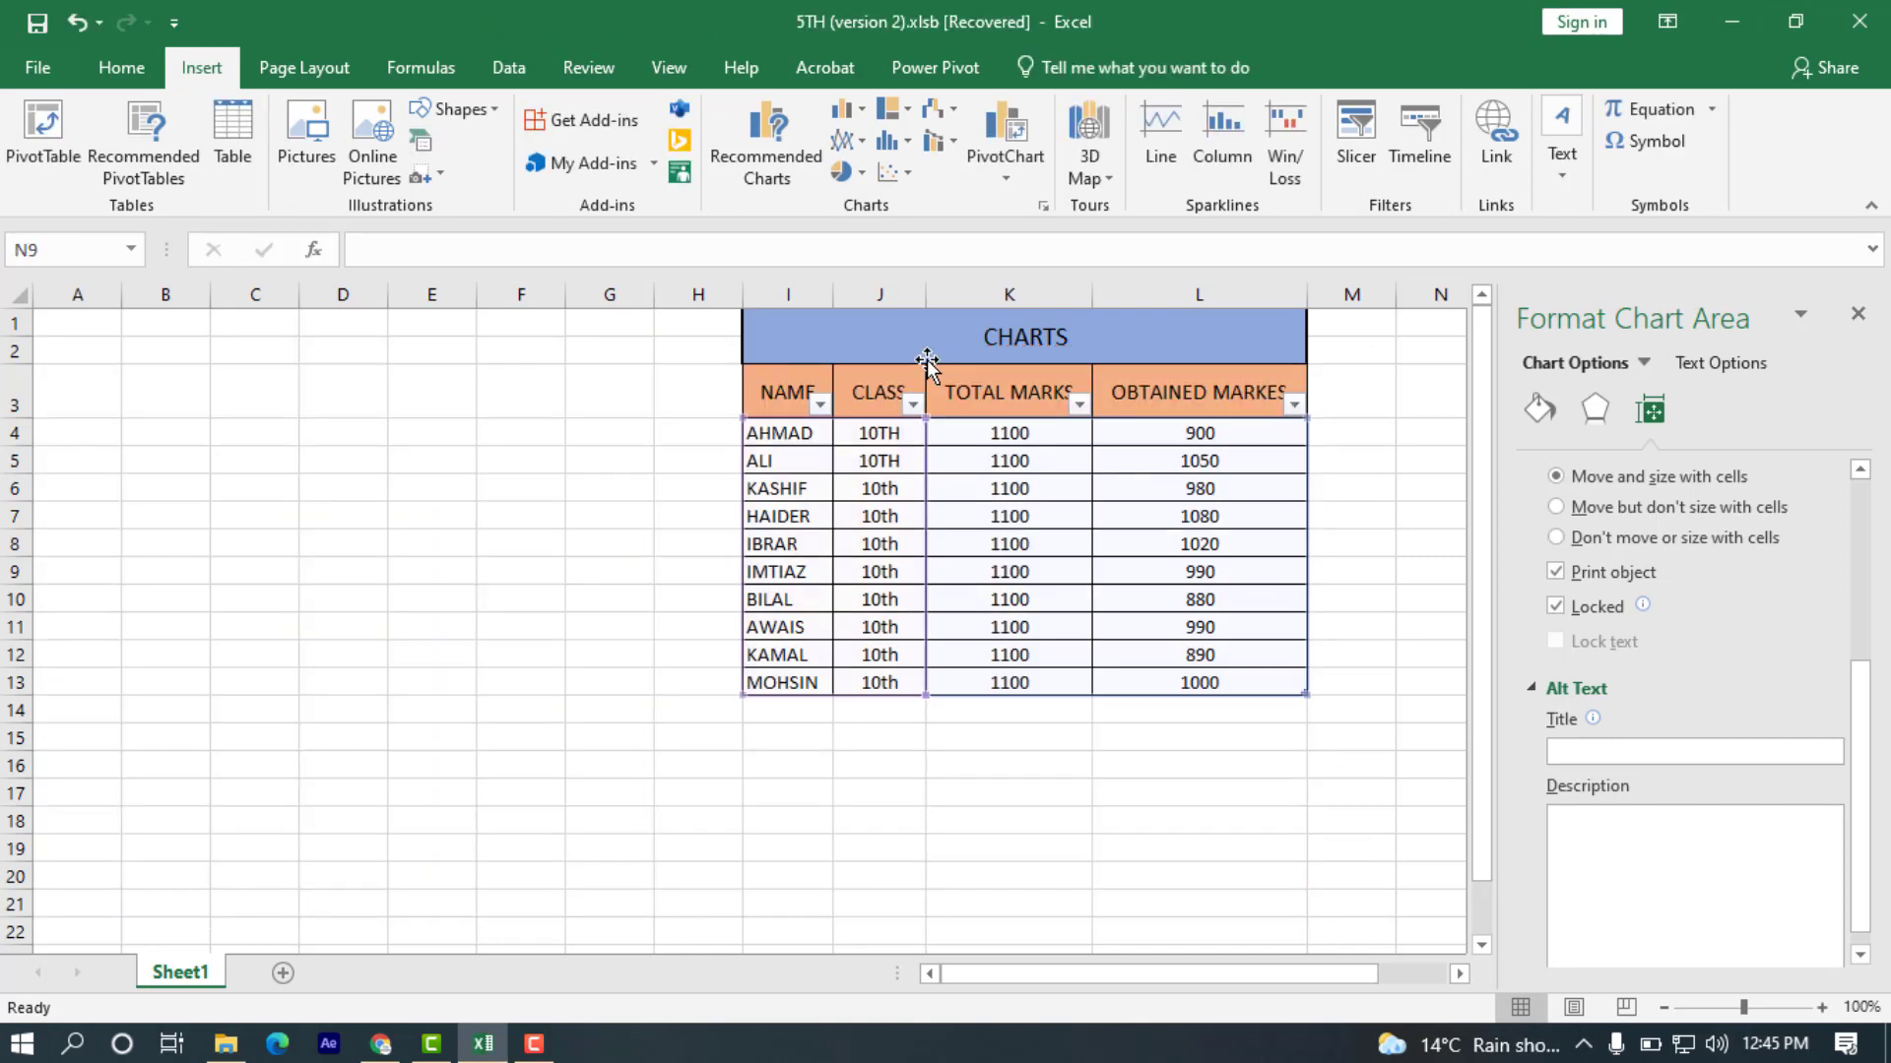
{"action": "left_click", "coordinate": [1089, 169]}
{"action": "left_click", "coordinate": [1145, 212]}
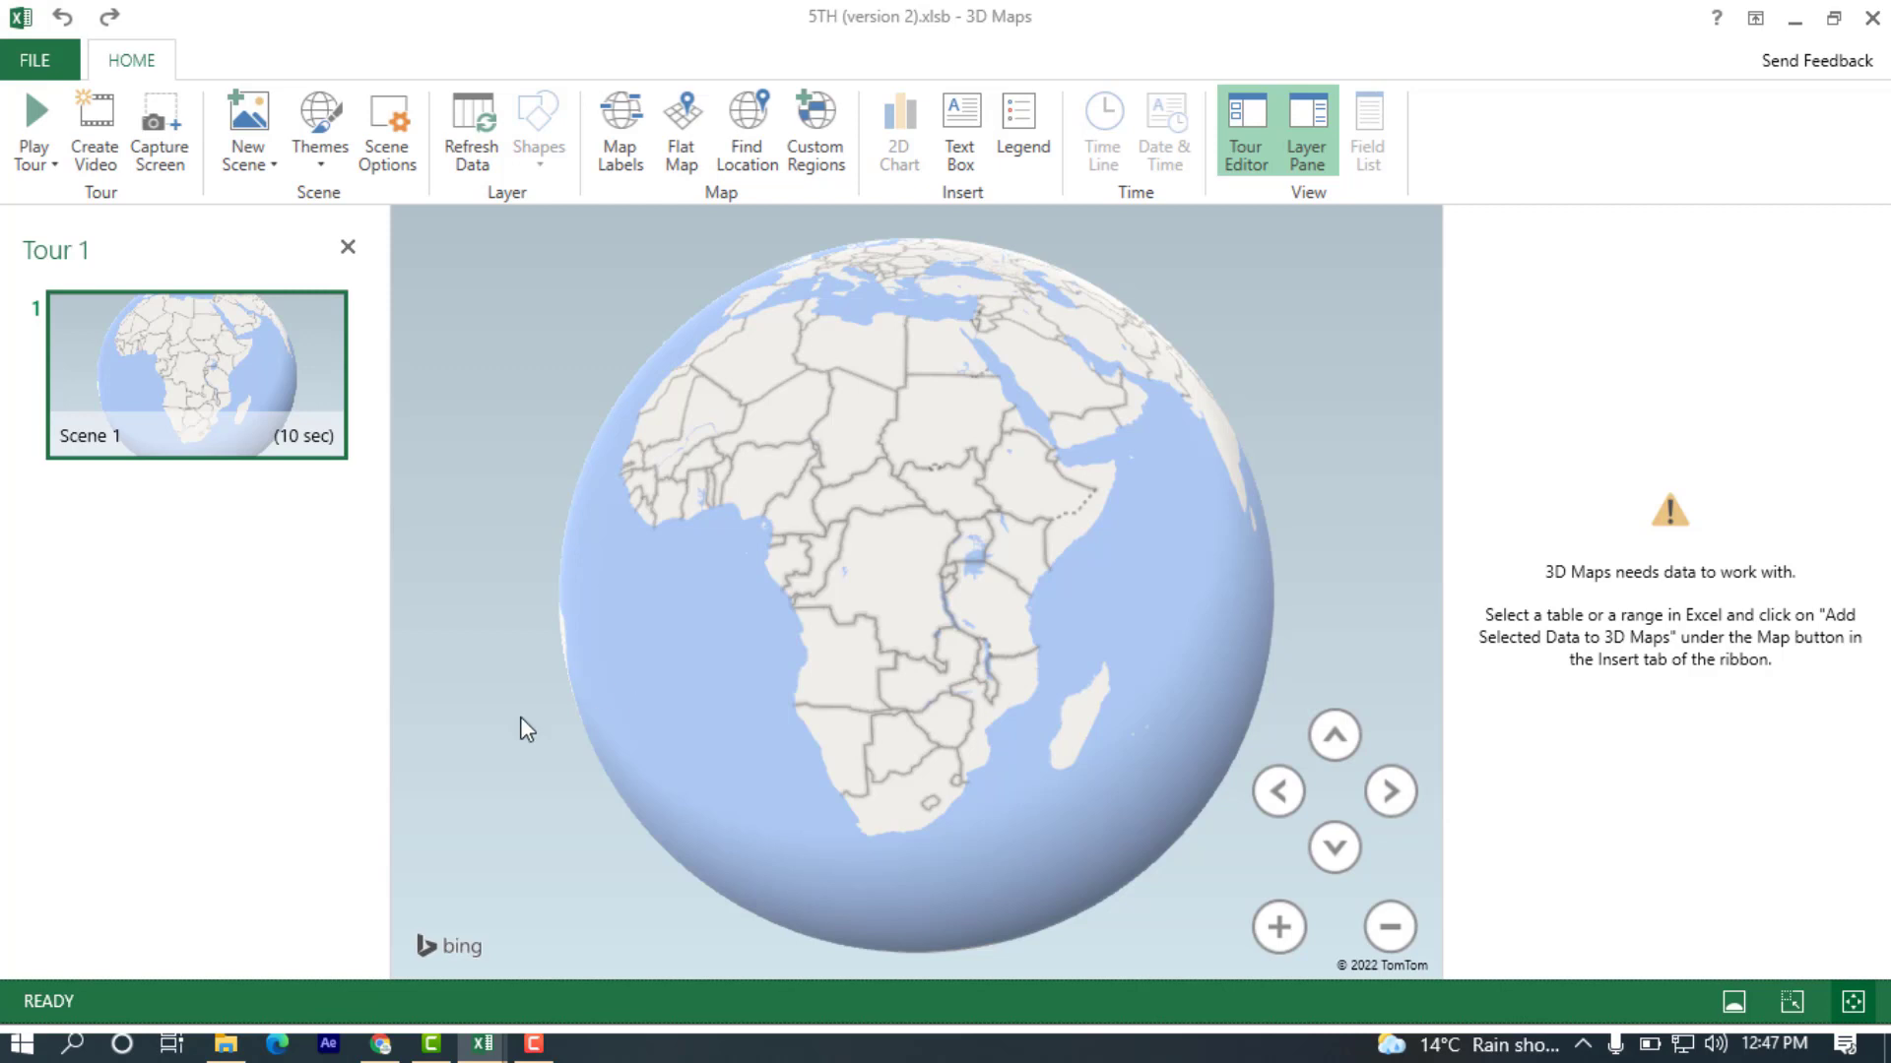
Play the 3D Maps tour in full screen and return to the tour editor.
{"action": "left_click", "coordinate": [22, 138]}
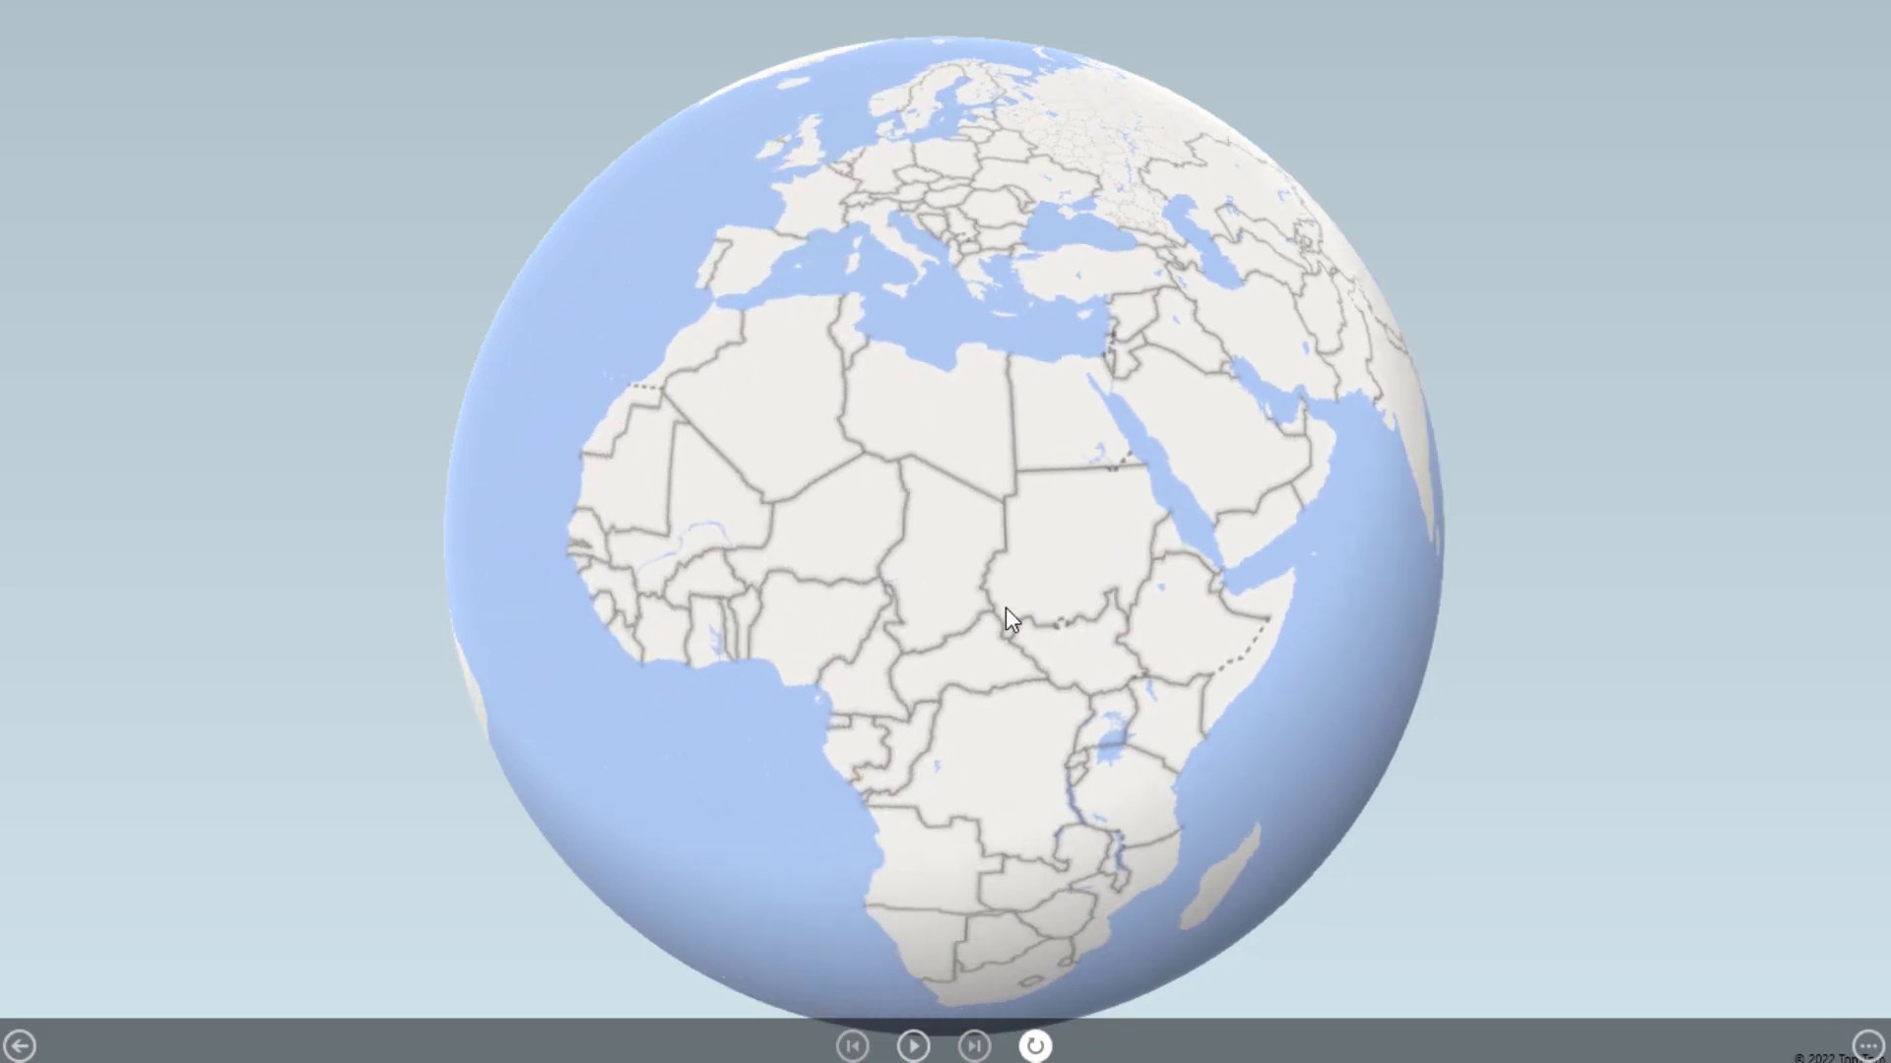
{"action": "key", "text": "Escape"}
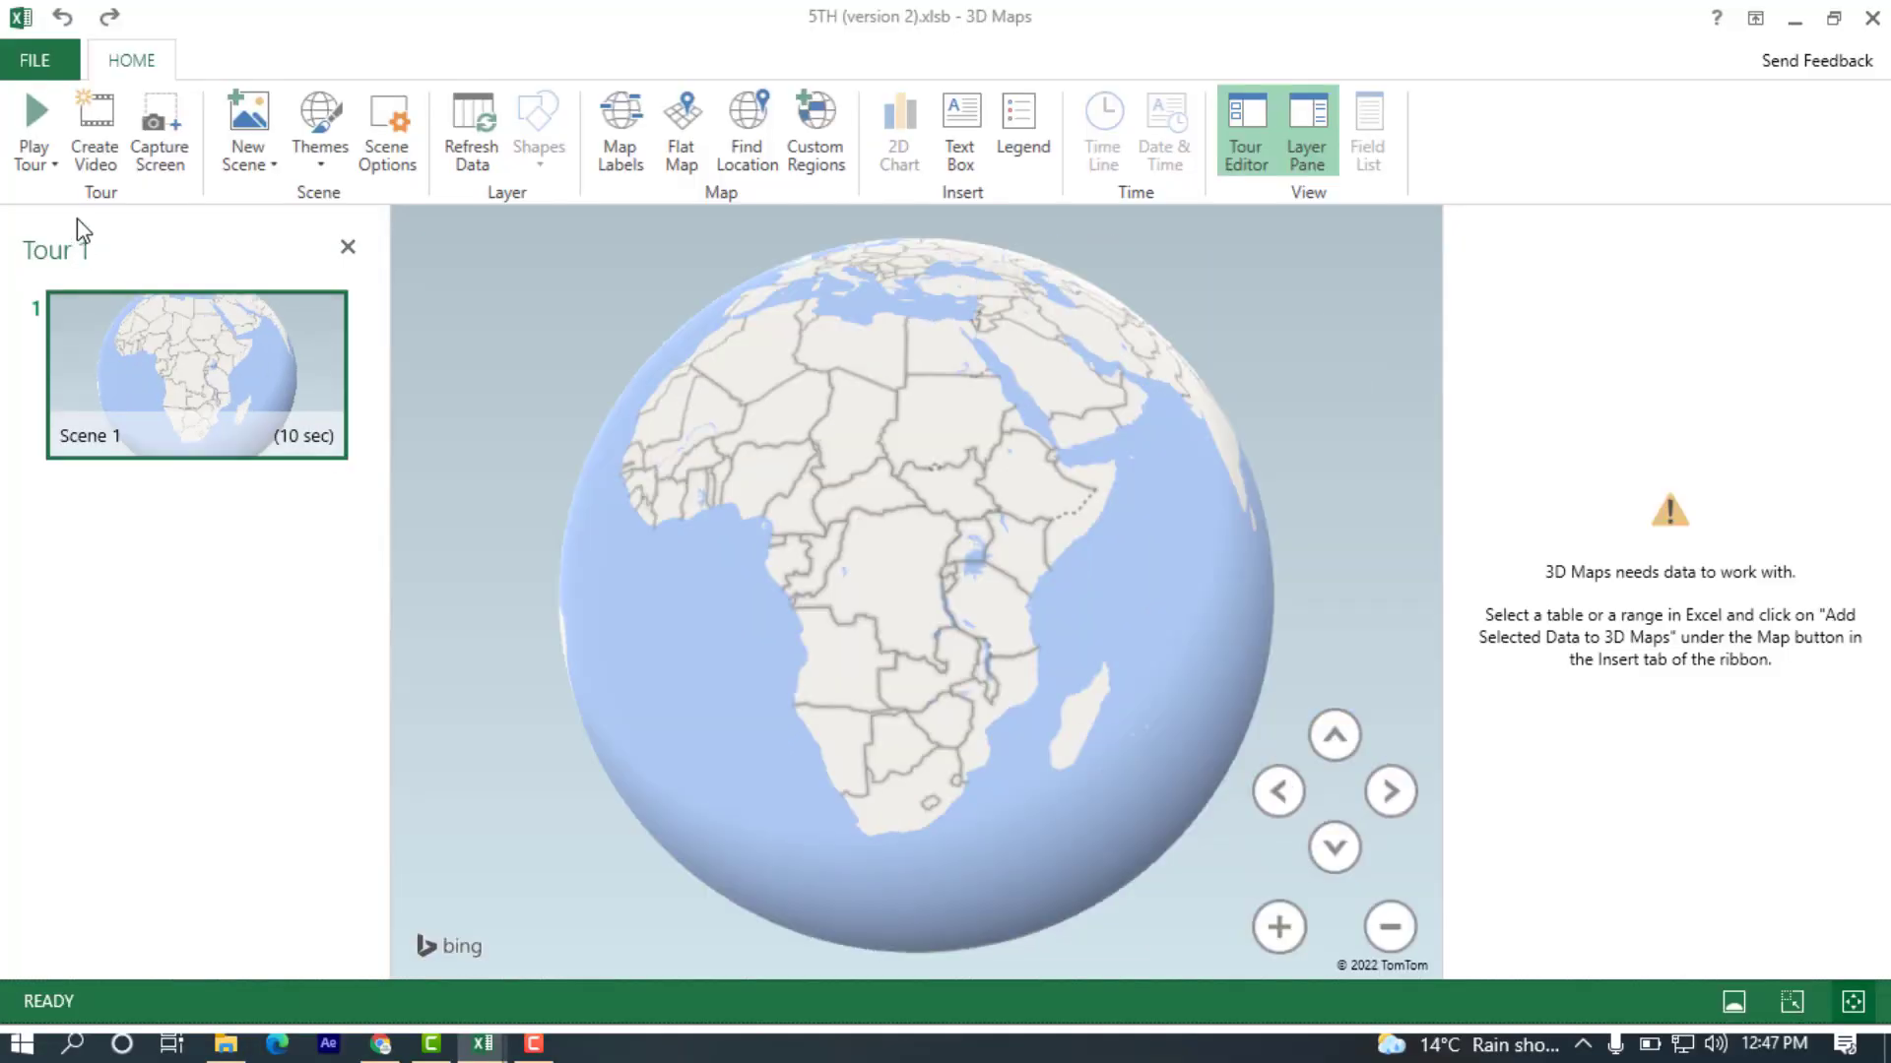
{"action": "mouse_move", "coordinate": [250, 434]}
{"action": "left_click", "coordinate": [267, 159]}
{"action": "left_click", "coordinate": [267, 159]}
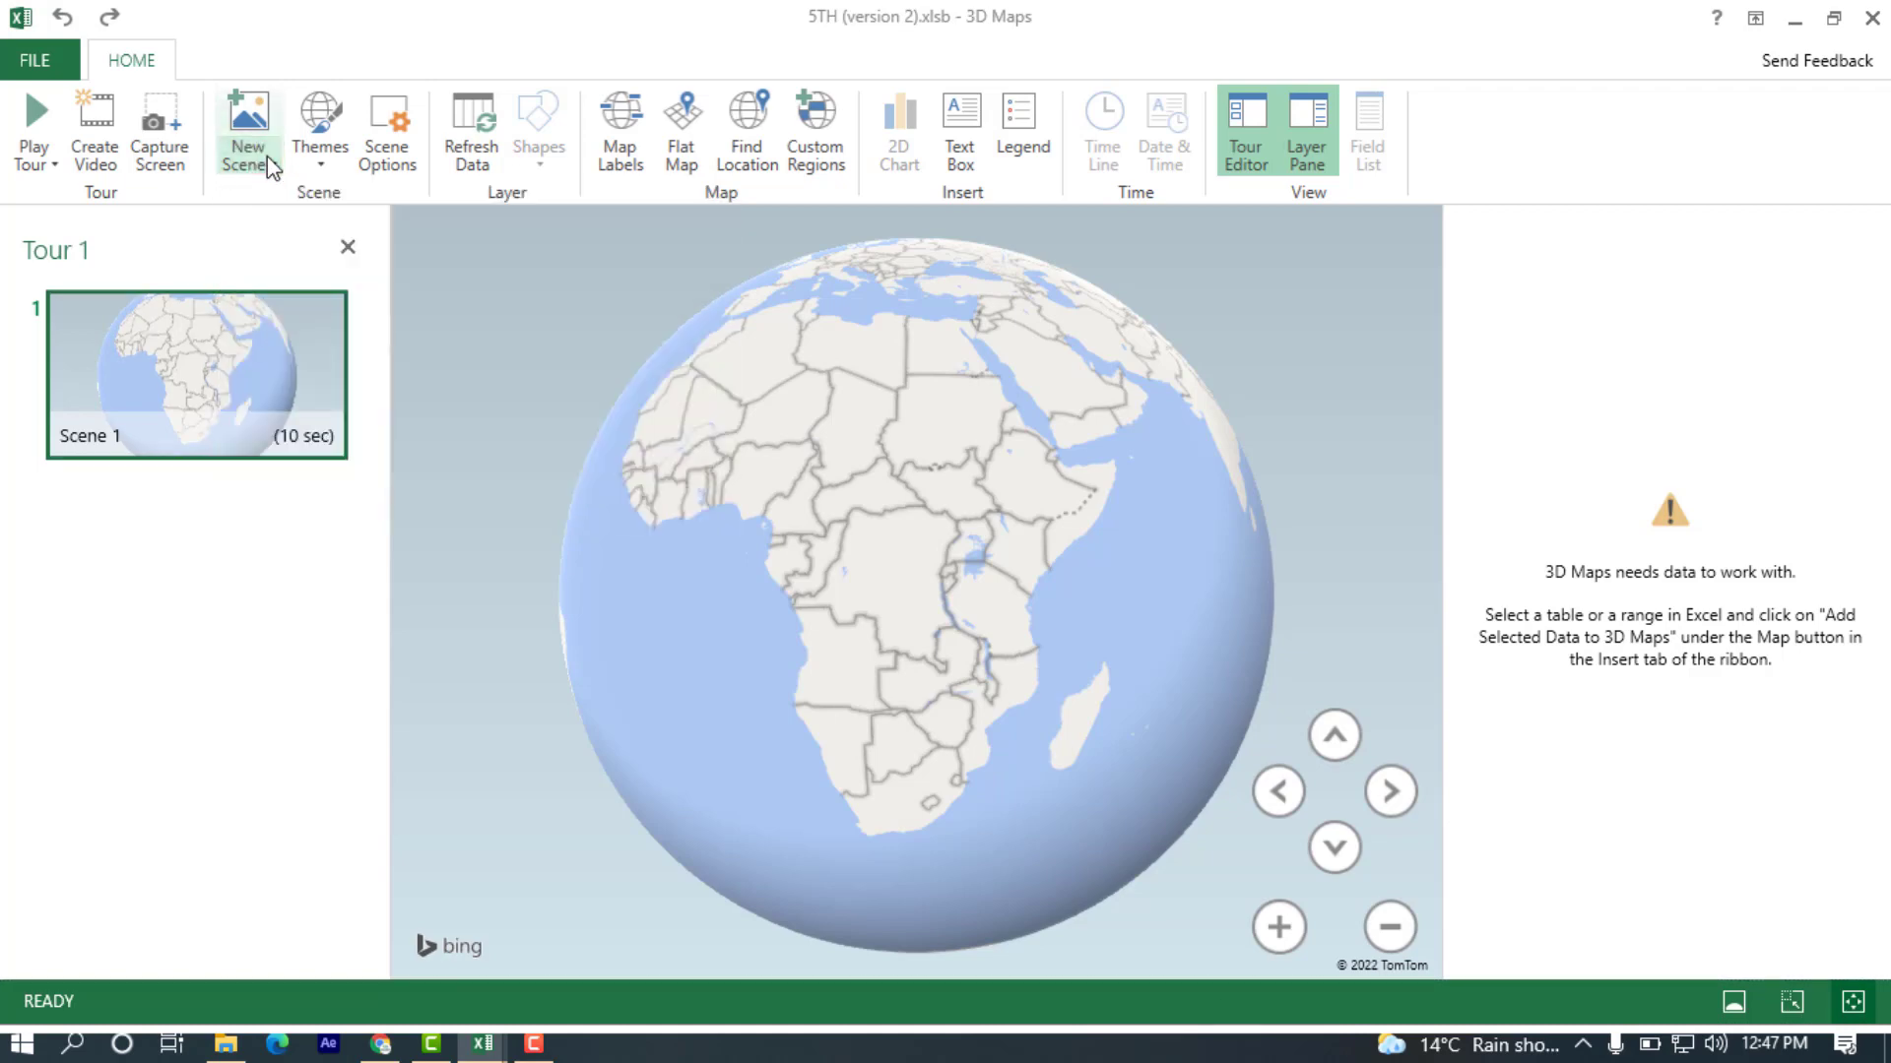
Apply the satellite imagery theme with a blue sky to the globe and turn on the map labels.
{"action": "left_click", "coordinate": [309, 155]}
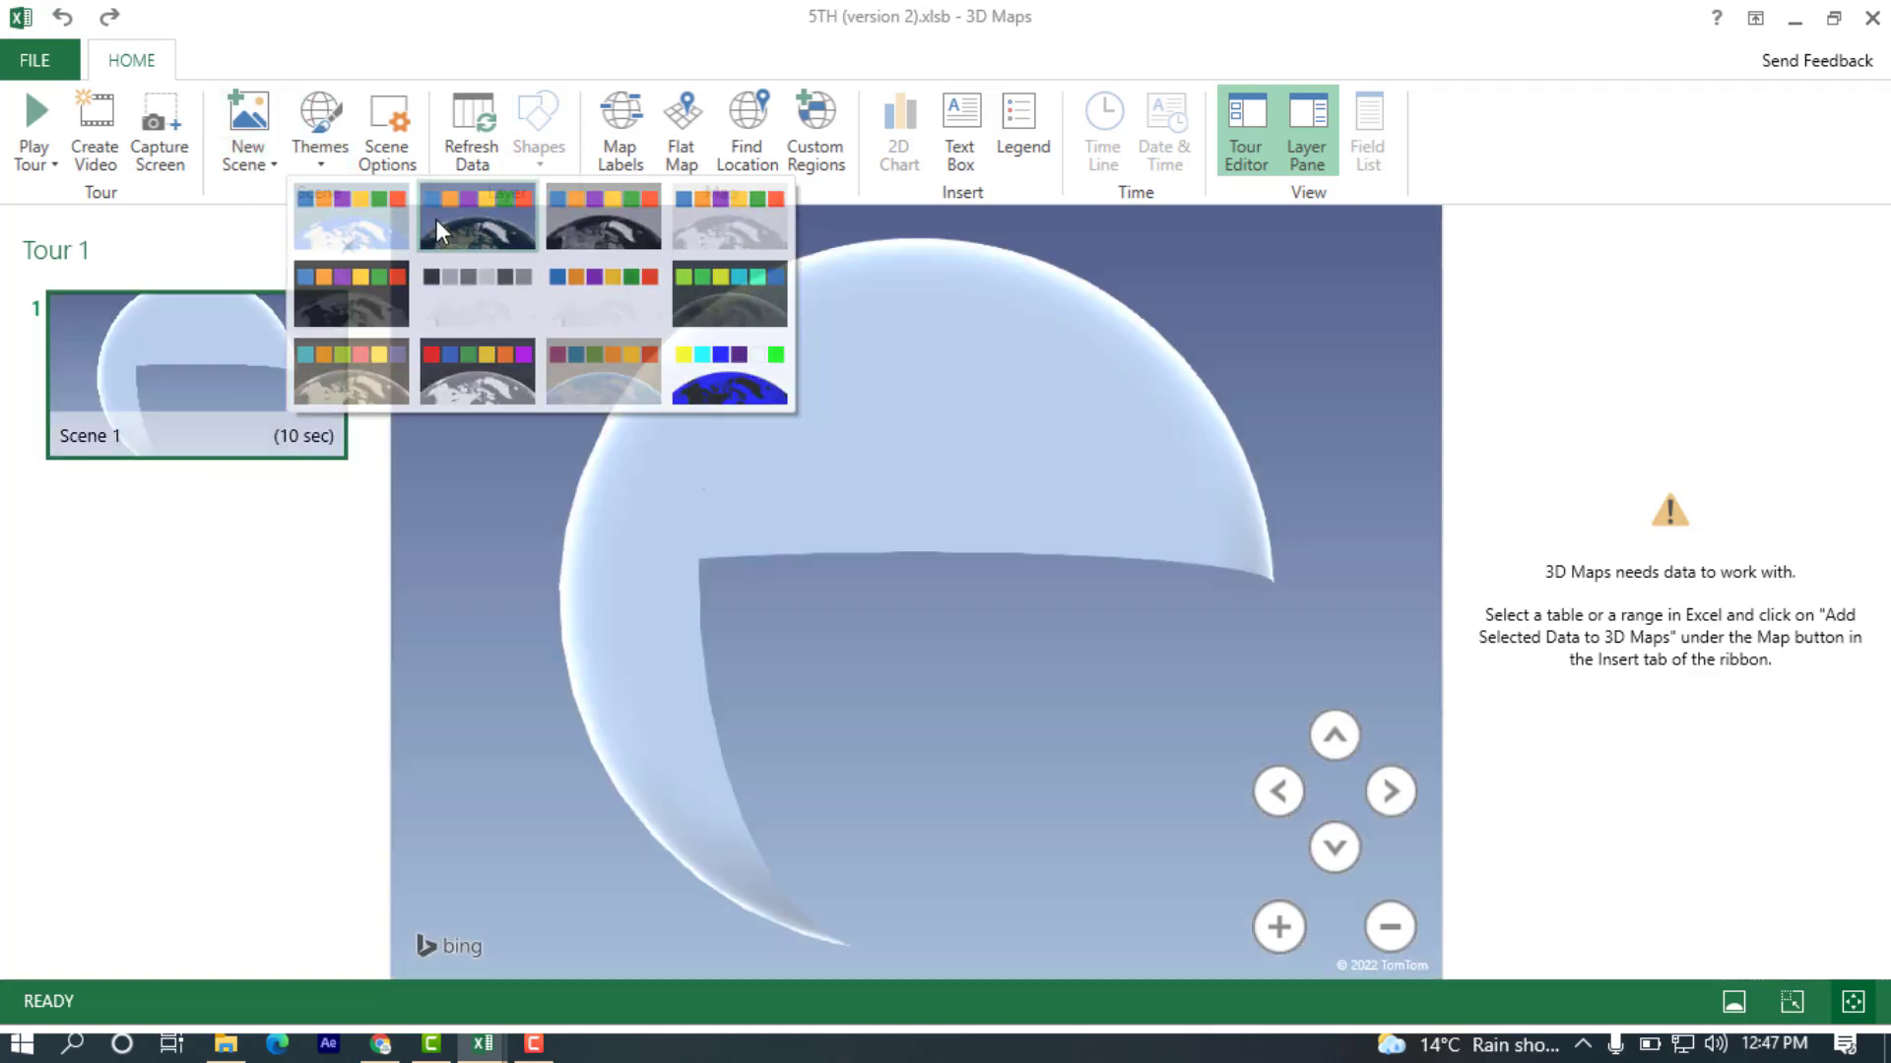
{"action": "left_click", "coordinate": [435, 219]}
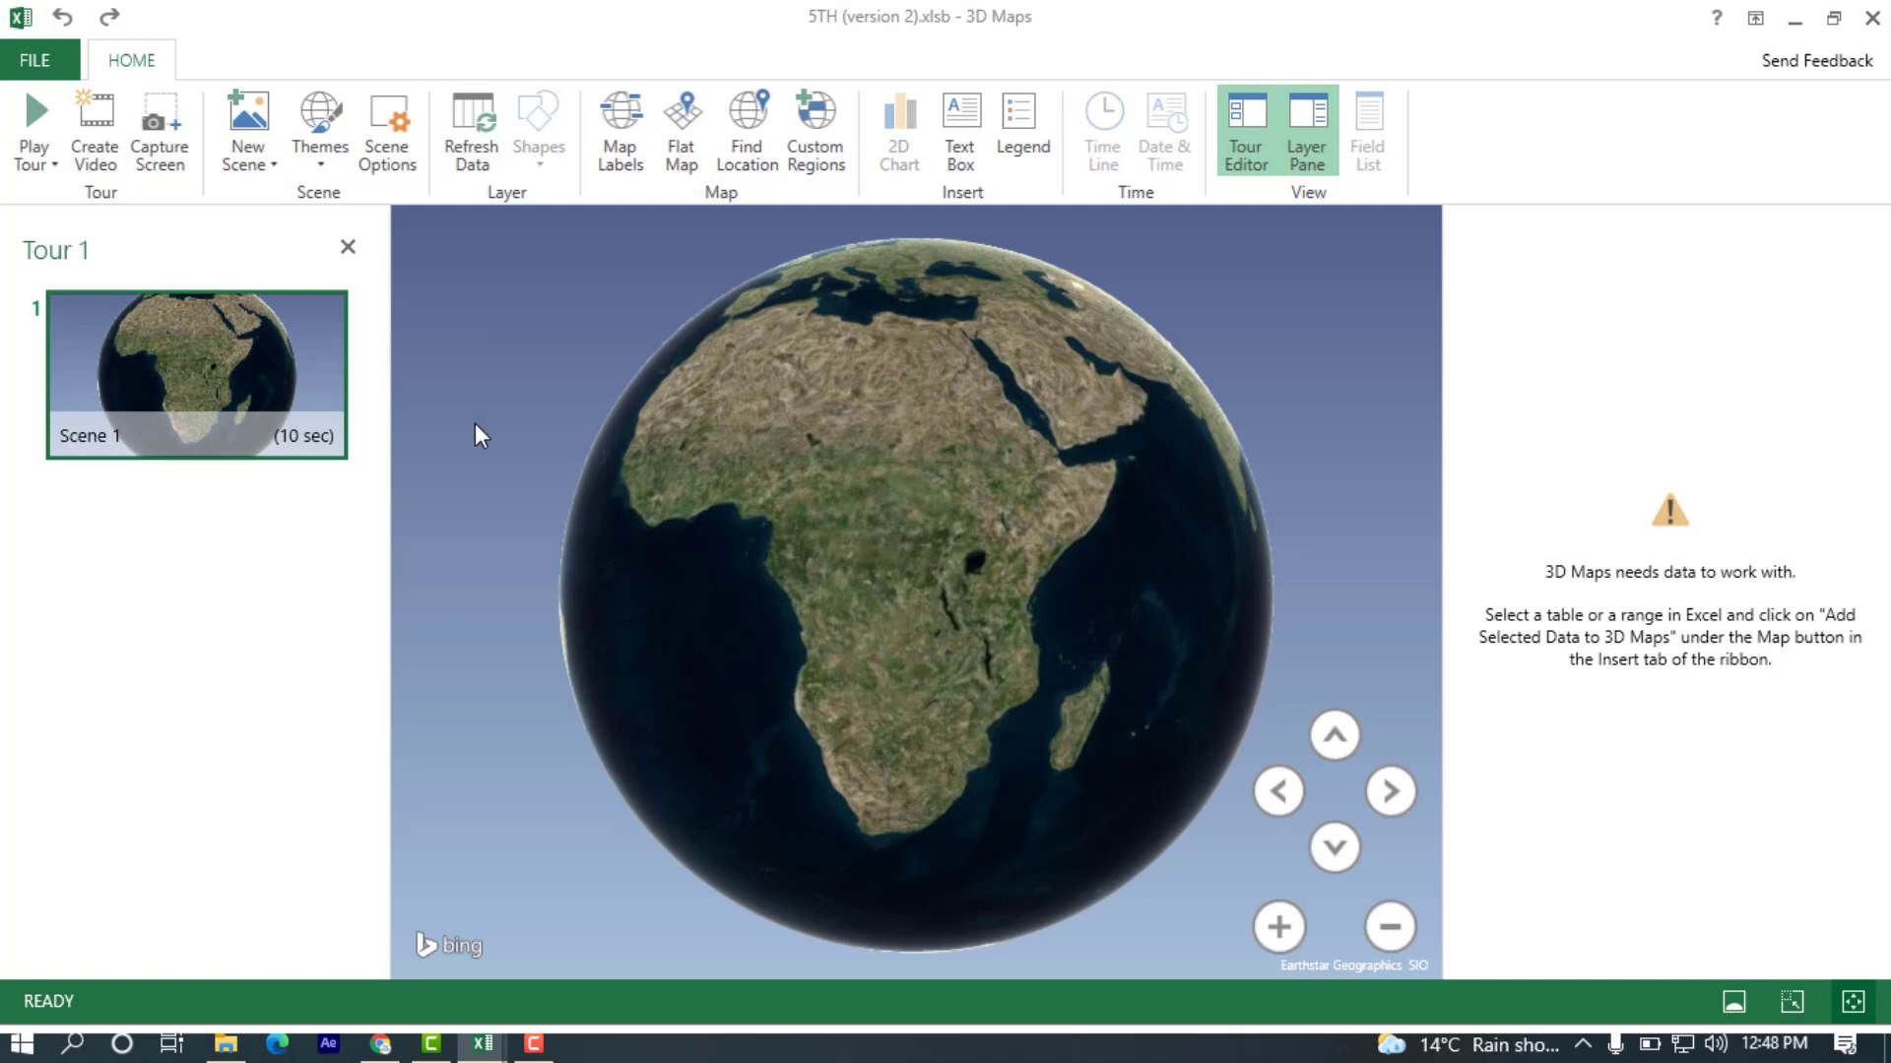
{"action": "left_click", "coordinate": [623, 165]}
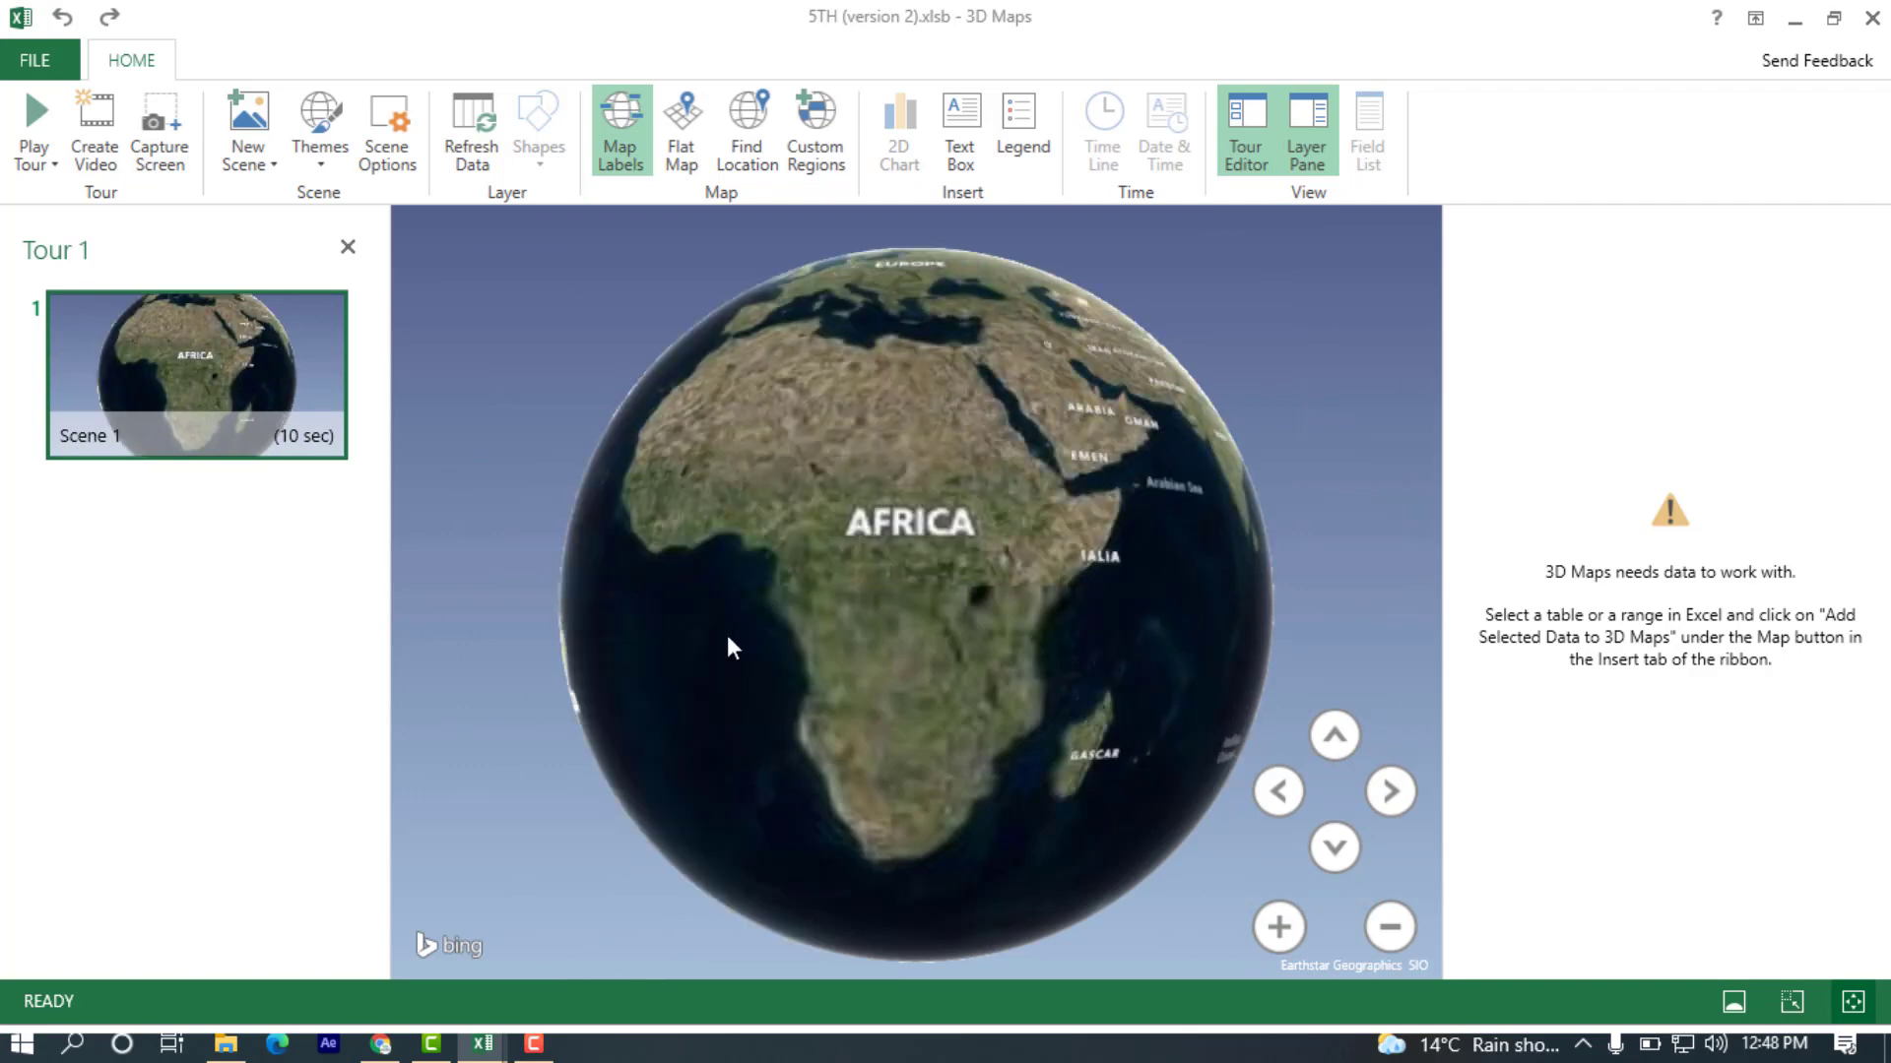
Rotate the labelled globe around to Pakistan, zoom in there, and open and dismiss the Find Location search.
{"action": "left_click_drag", "start_coordinate": [750, 583], "coordinate": [1172, 665]}
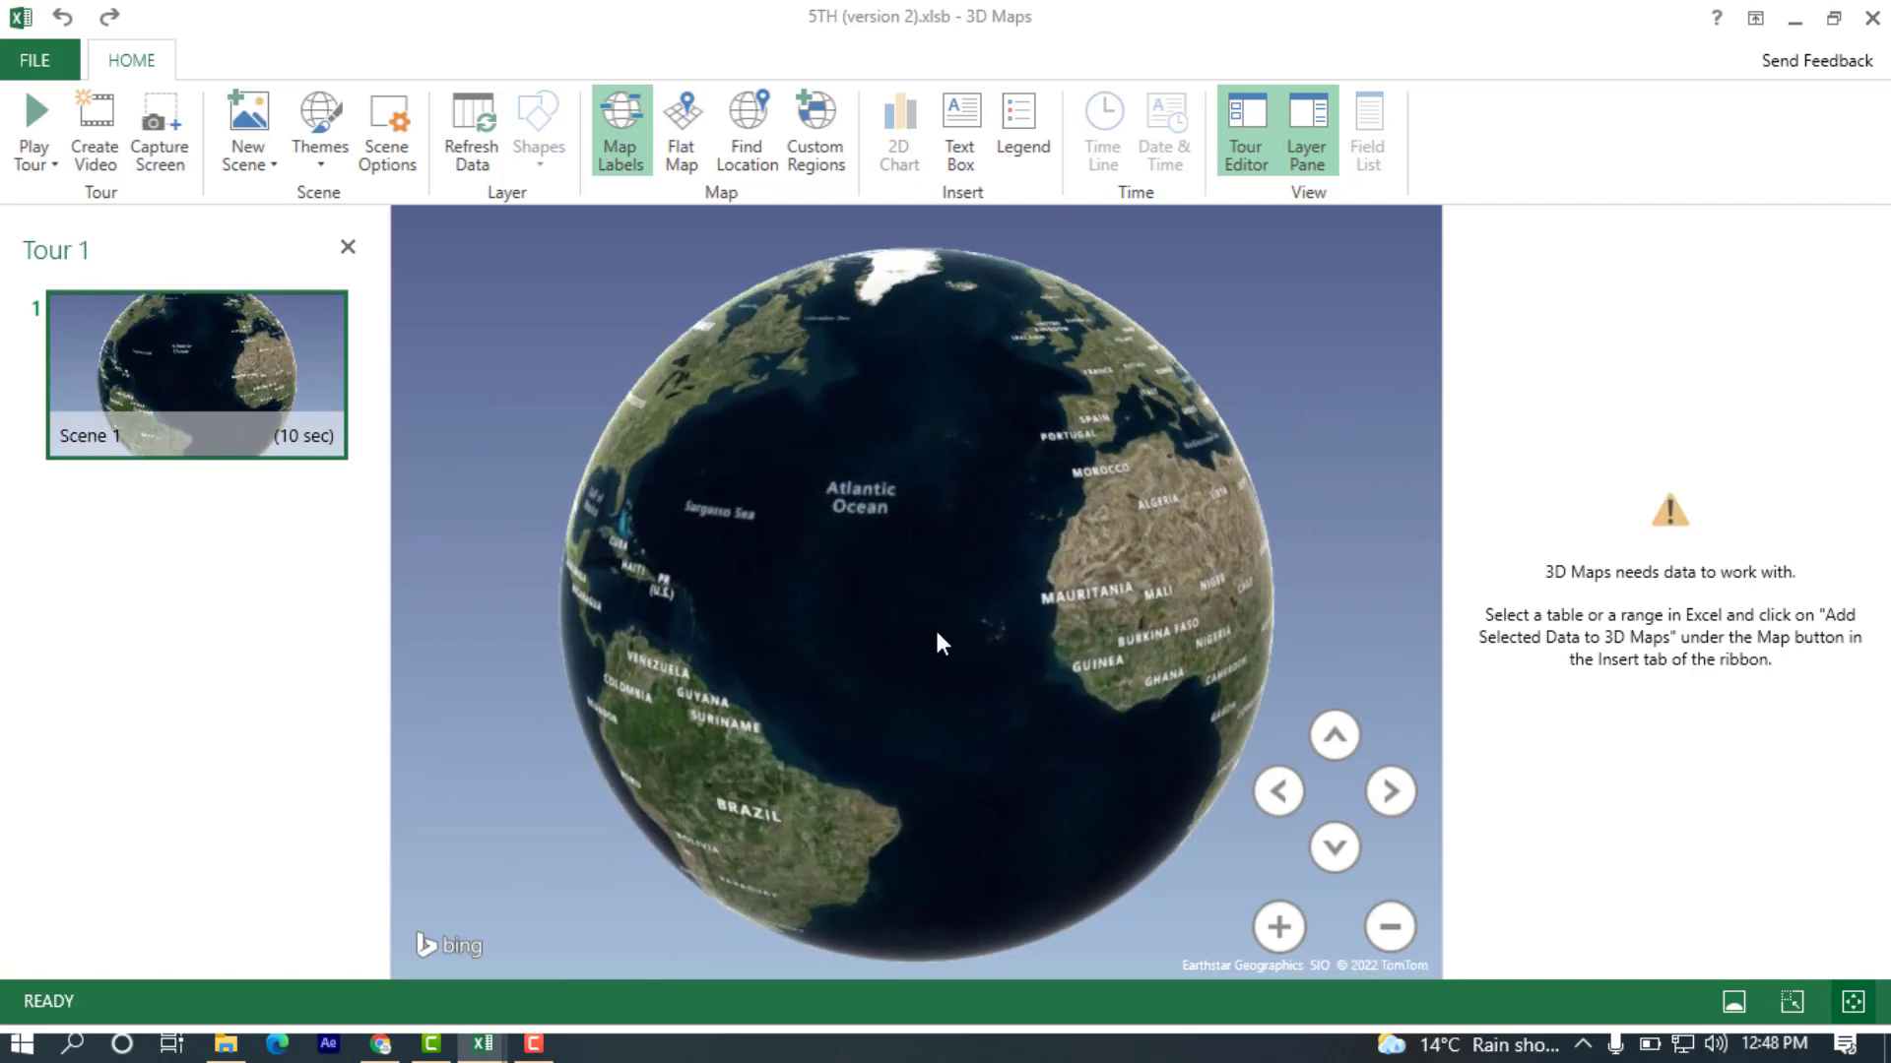
{"action": "left_click_drag", "start_coordinate": [936, 627], "coordinate": [1263, 581]}
{"action": "left_click_drag", "start_coordinate": [947, 608], "coordinate": [1101, 585]}
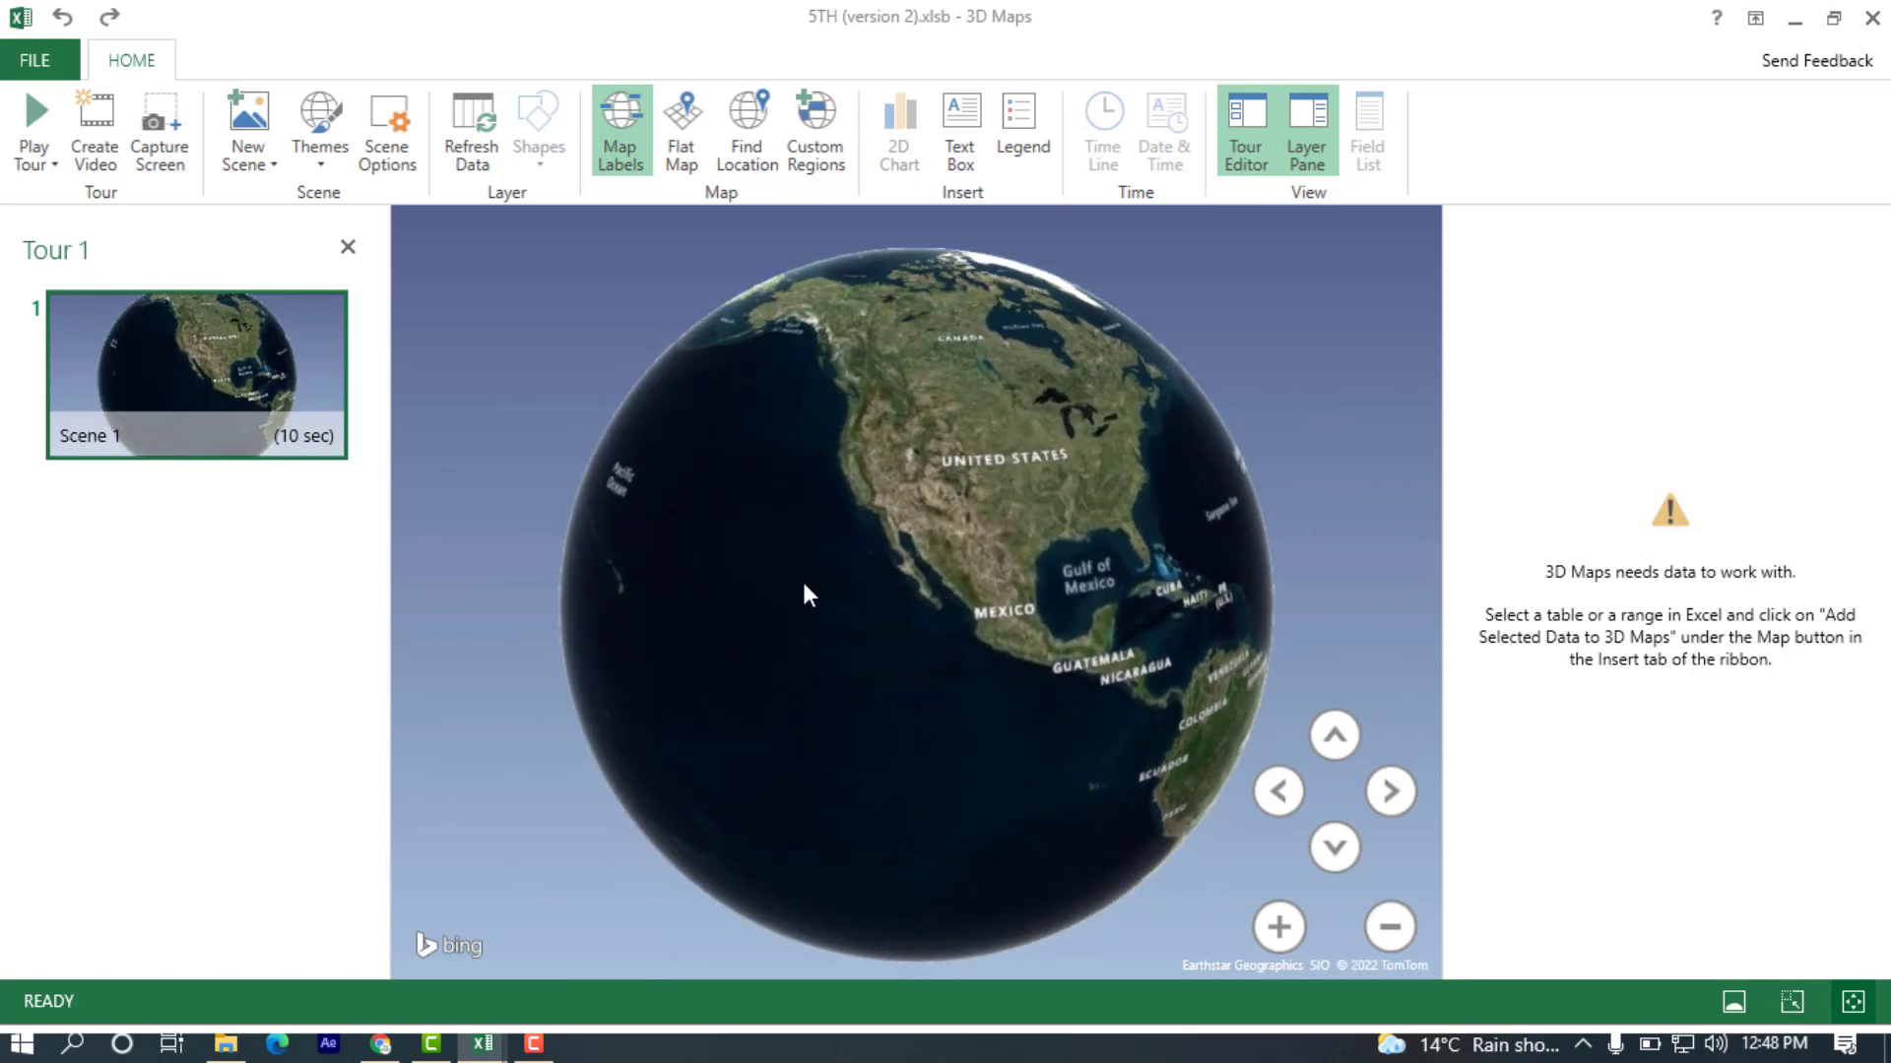
{"action": "left_click_drag", "start_coordinate": [802, 577], "coordinate": [1183, 575]}
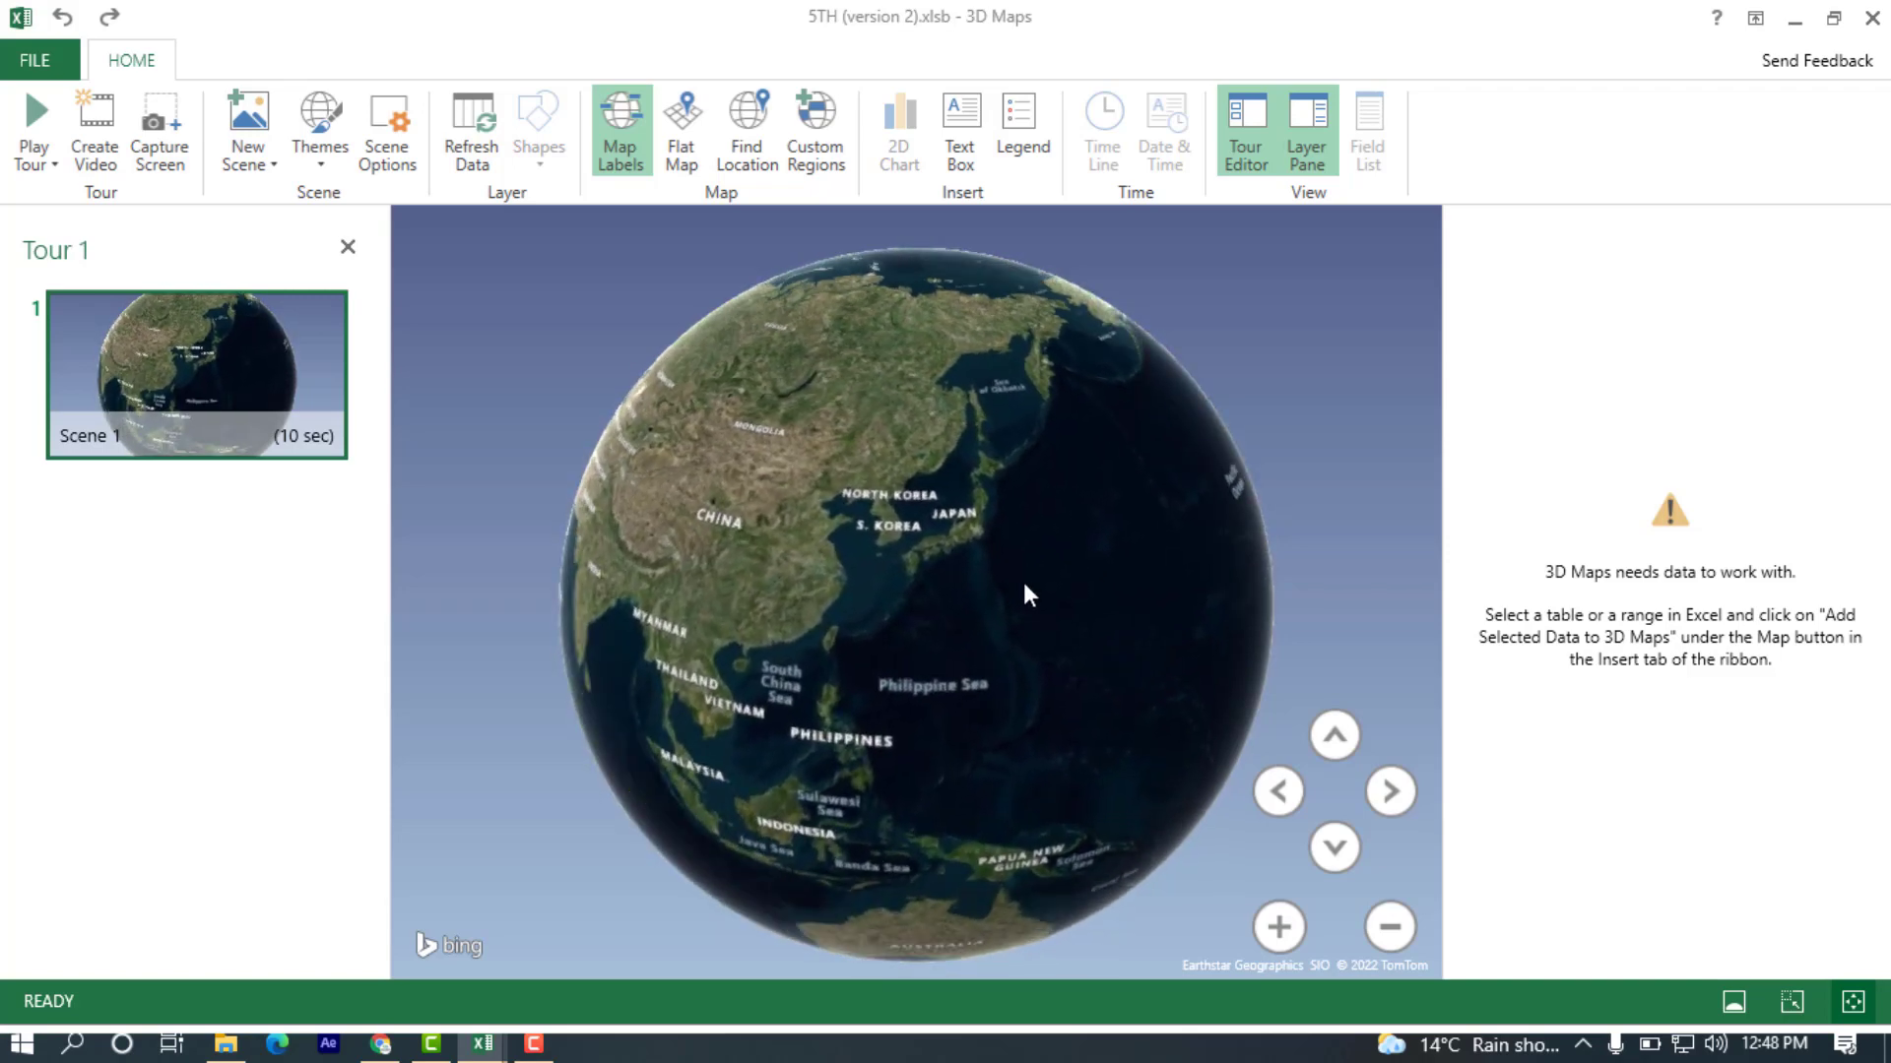
{"action": "left_click_drag", "start_coordinate": [1019, 582], "coordinate": [1136, 526]}
{"action": "left_click_drag", "start_coordinate": [765, 611], "coordinate": [935, 593]}
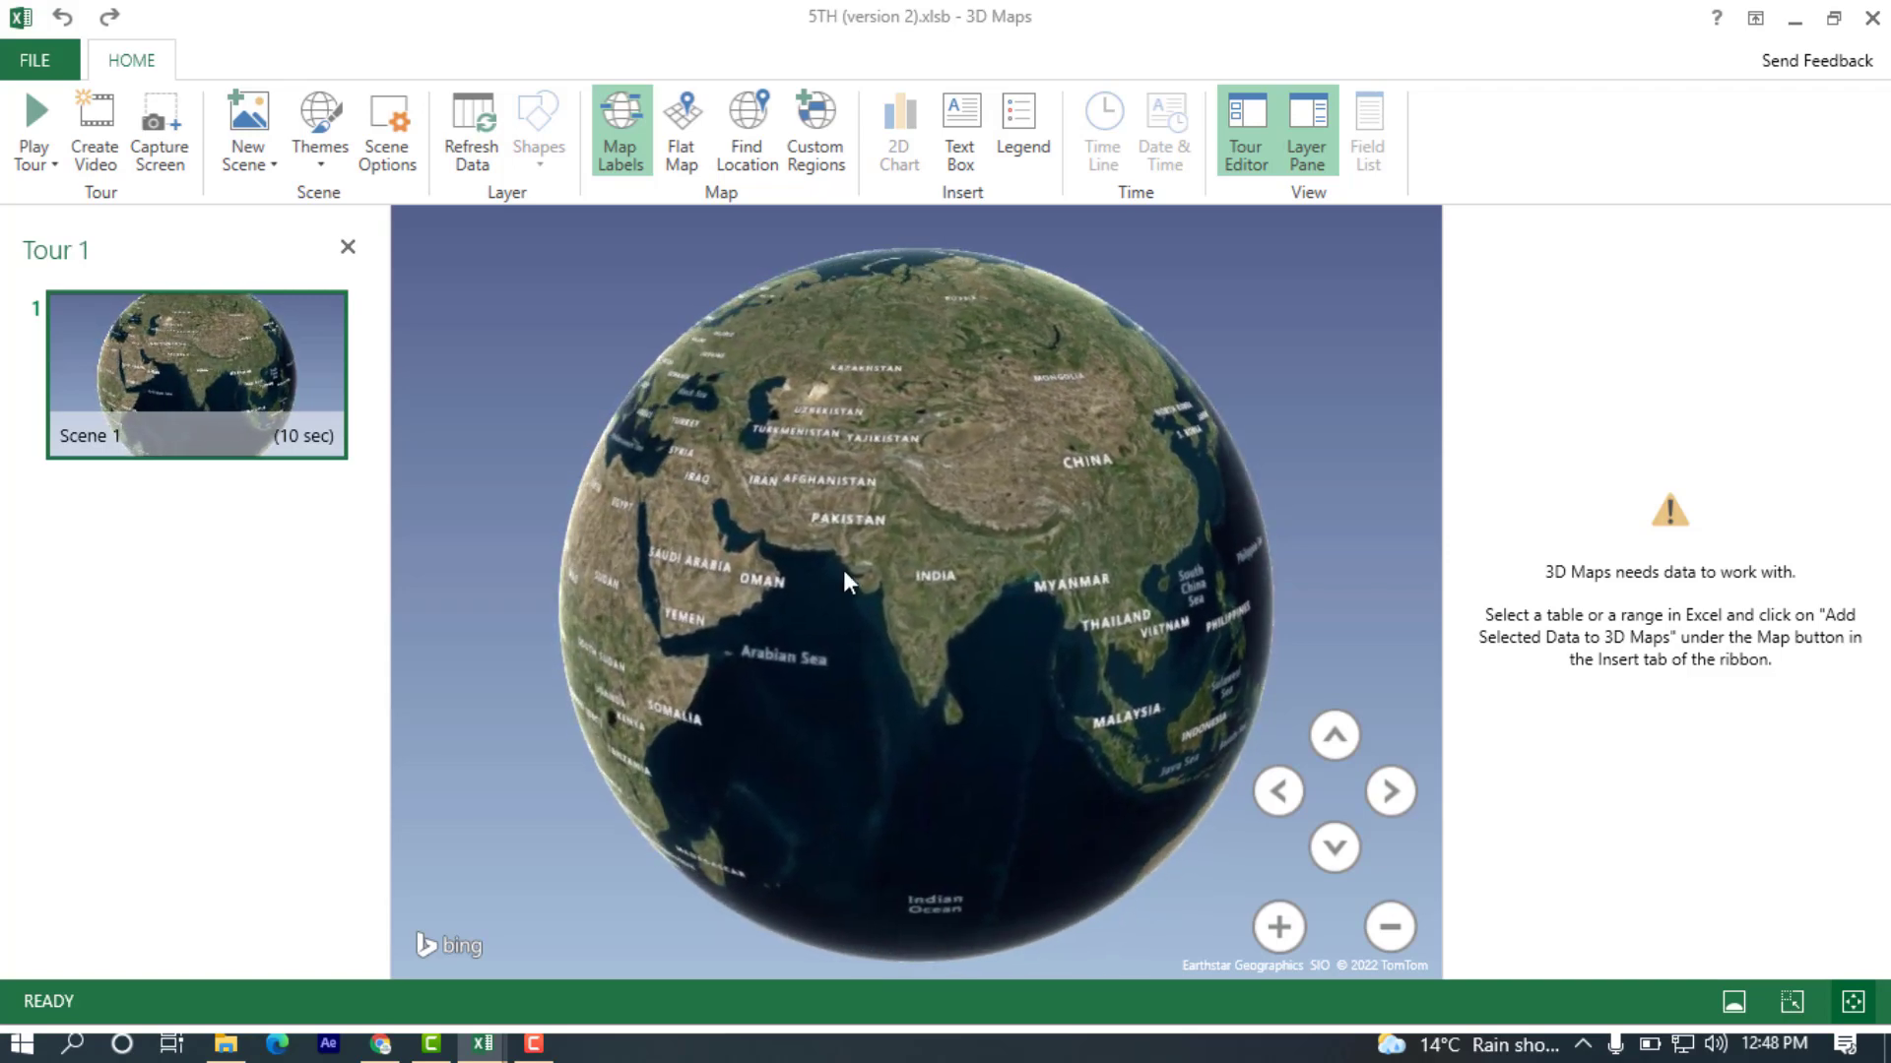
{"action": "scroll", "coordinate": [843, 569], "scroll_direction": "up", "scroll_amount": 5}
{"action": "scroll", "coordinate": [842, 624], "scroll_direction": "up", "scroll_amount": 2}
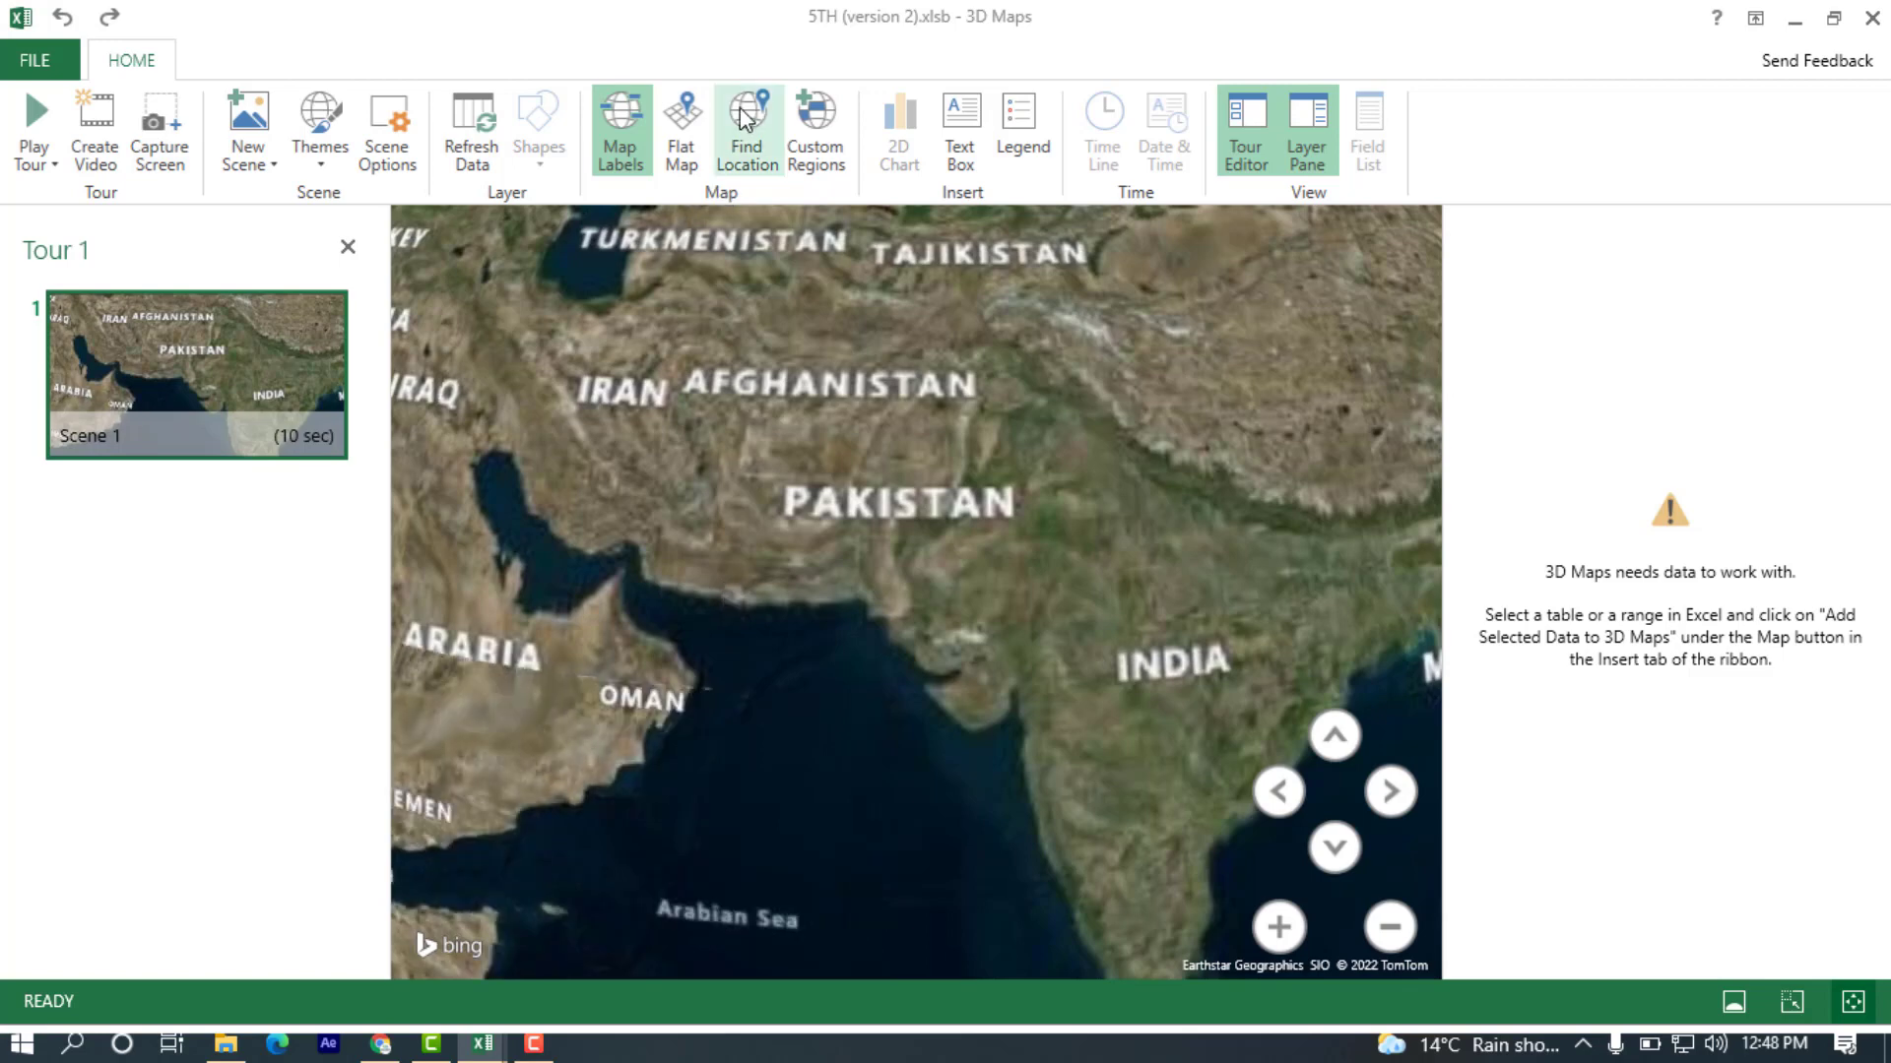
{"action": "left_click", "coordinate": [738, 157]}
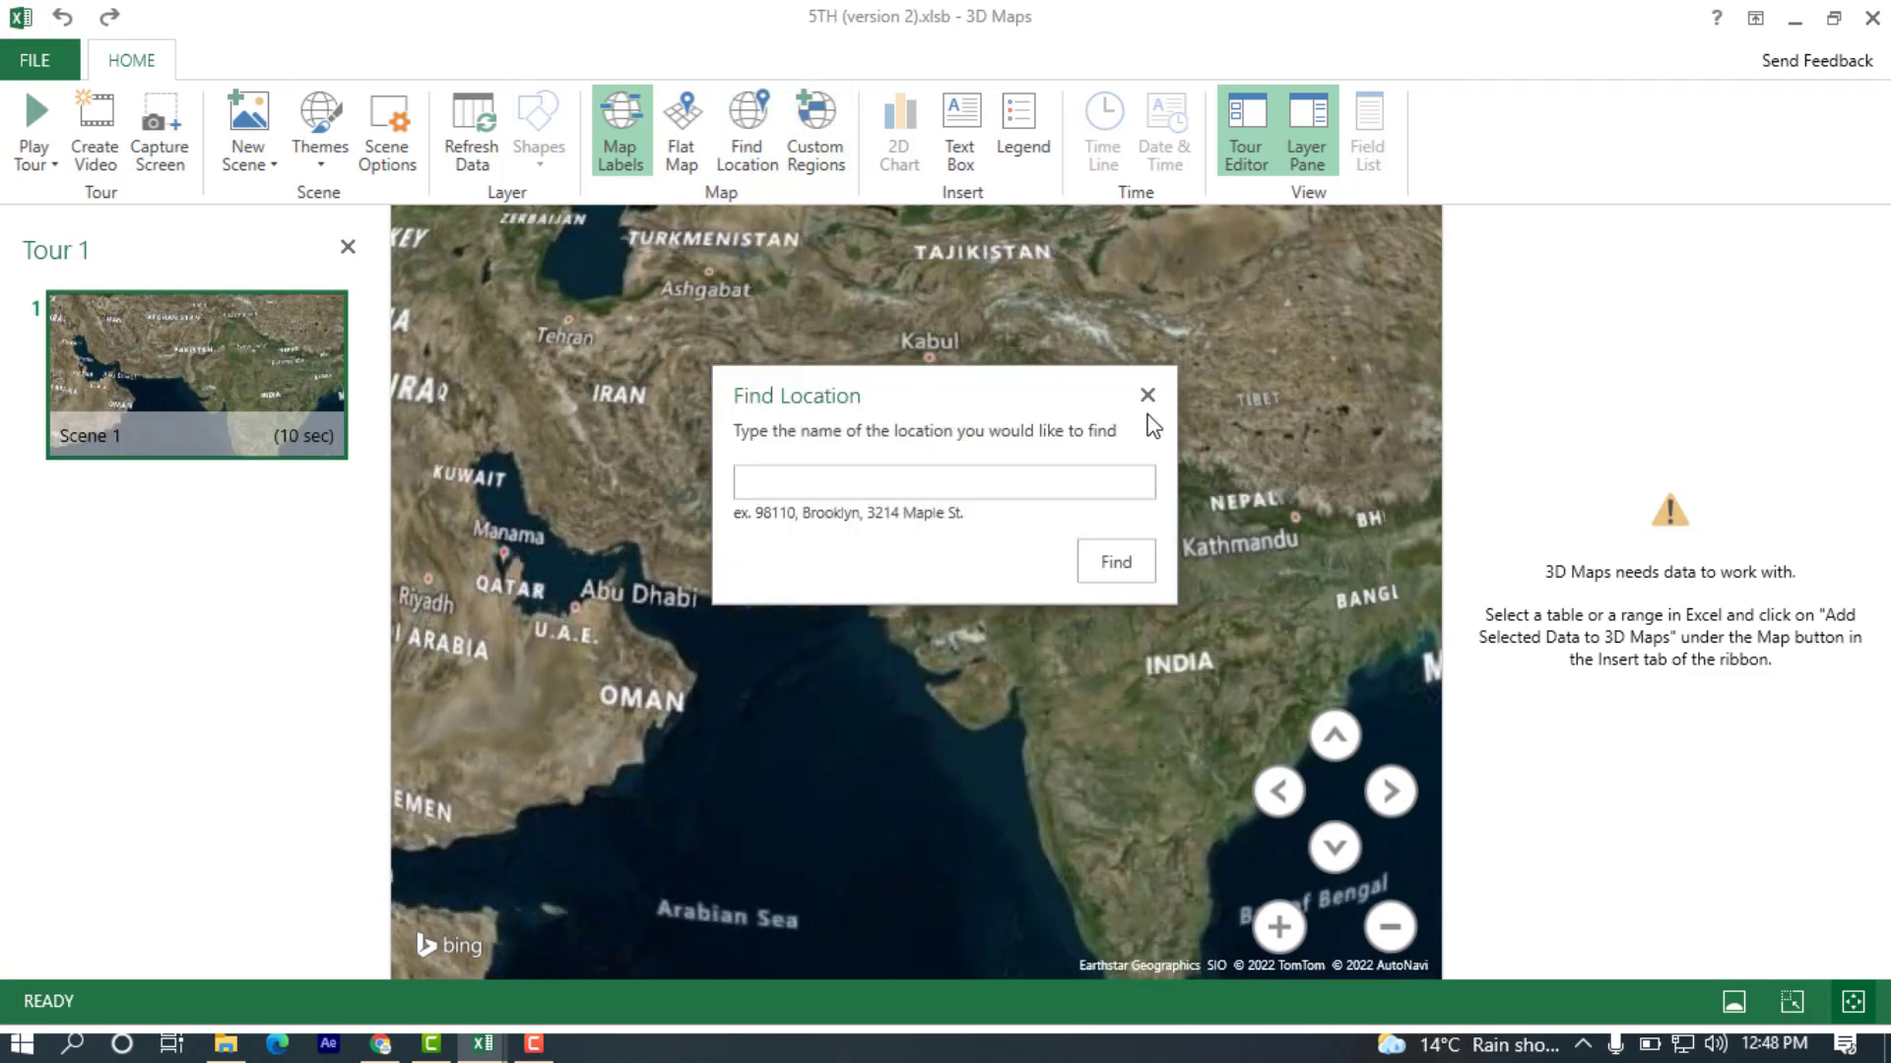
{"action": "left_click", "coordinate": [1147, 395]}
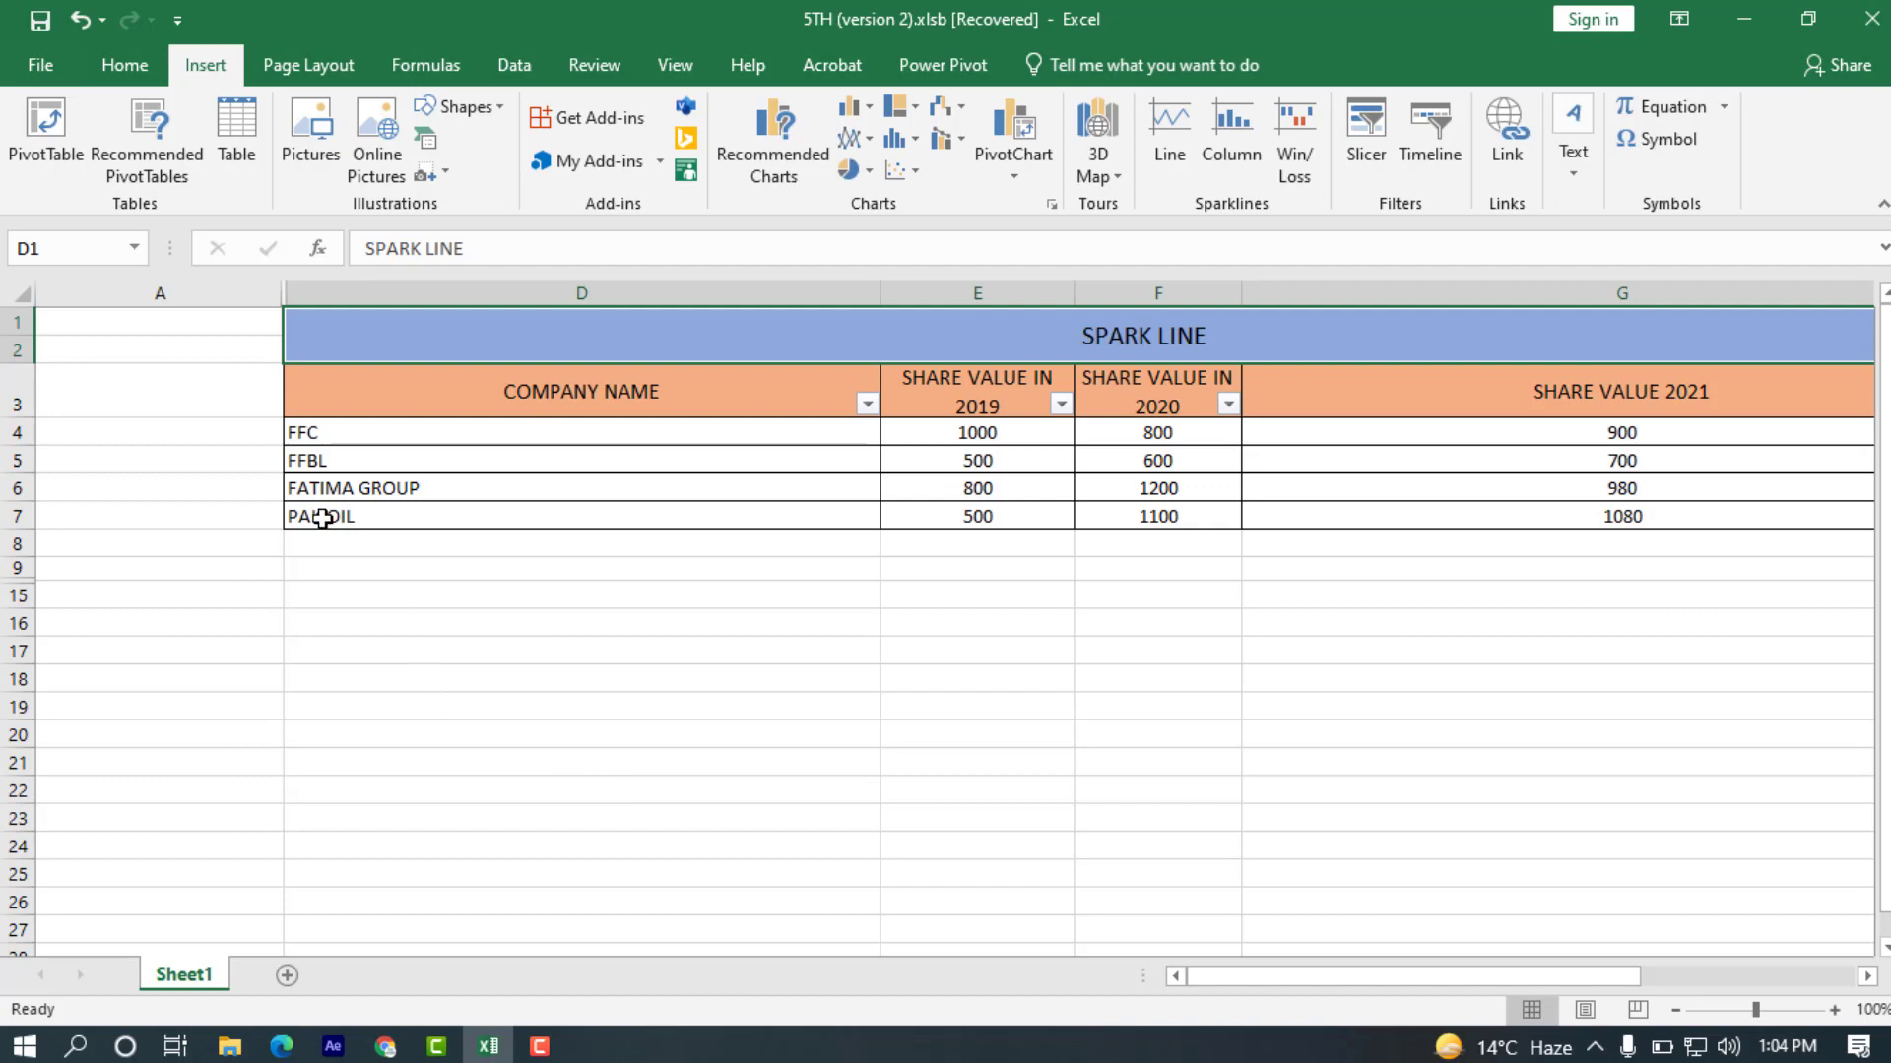
Insert Line sparklines for the data range D4:G7, placed in D19:D22.
{"action": "left_click_drag", "start_coordinate": [279, 432], "coordinate": [285, 516]}
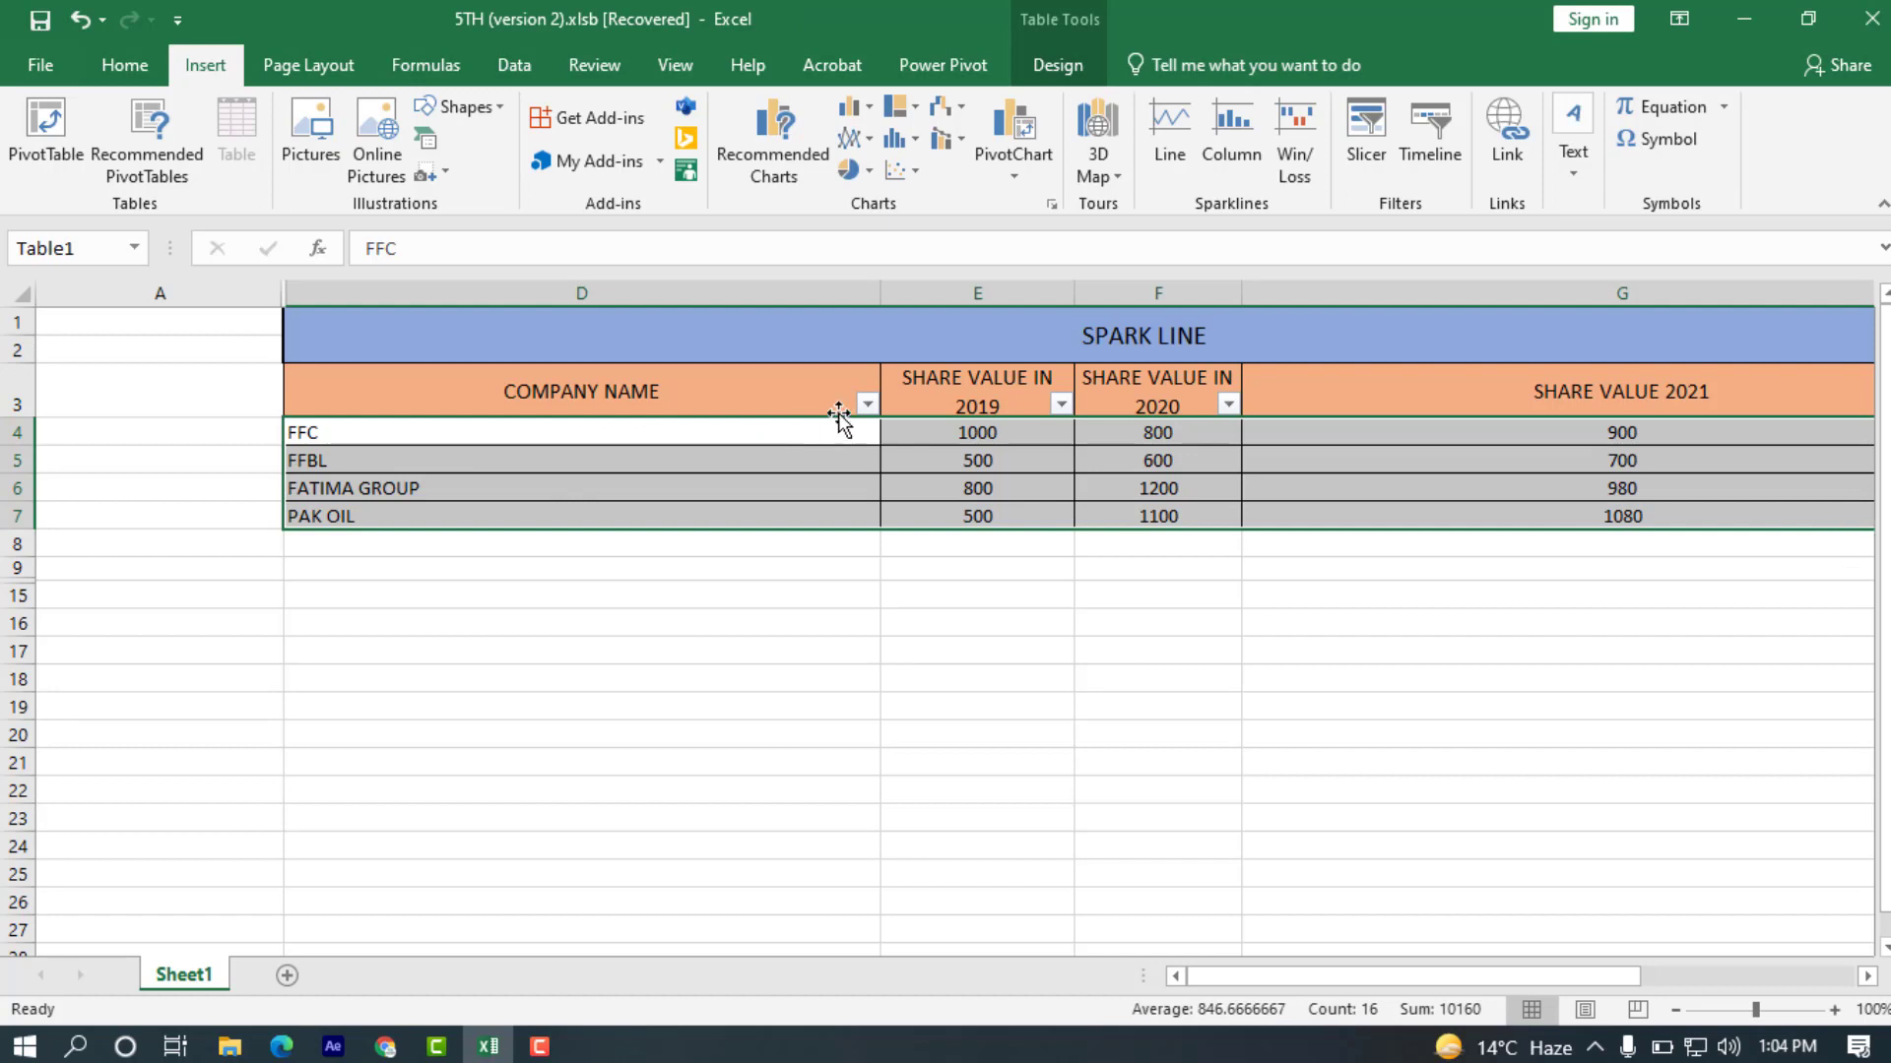
{"action": "left_click", "coordinate": [1166, 138]}
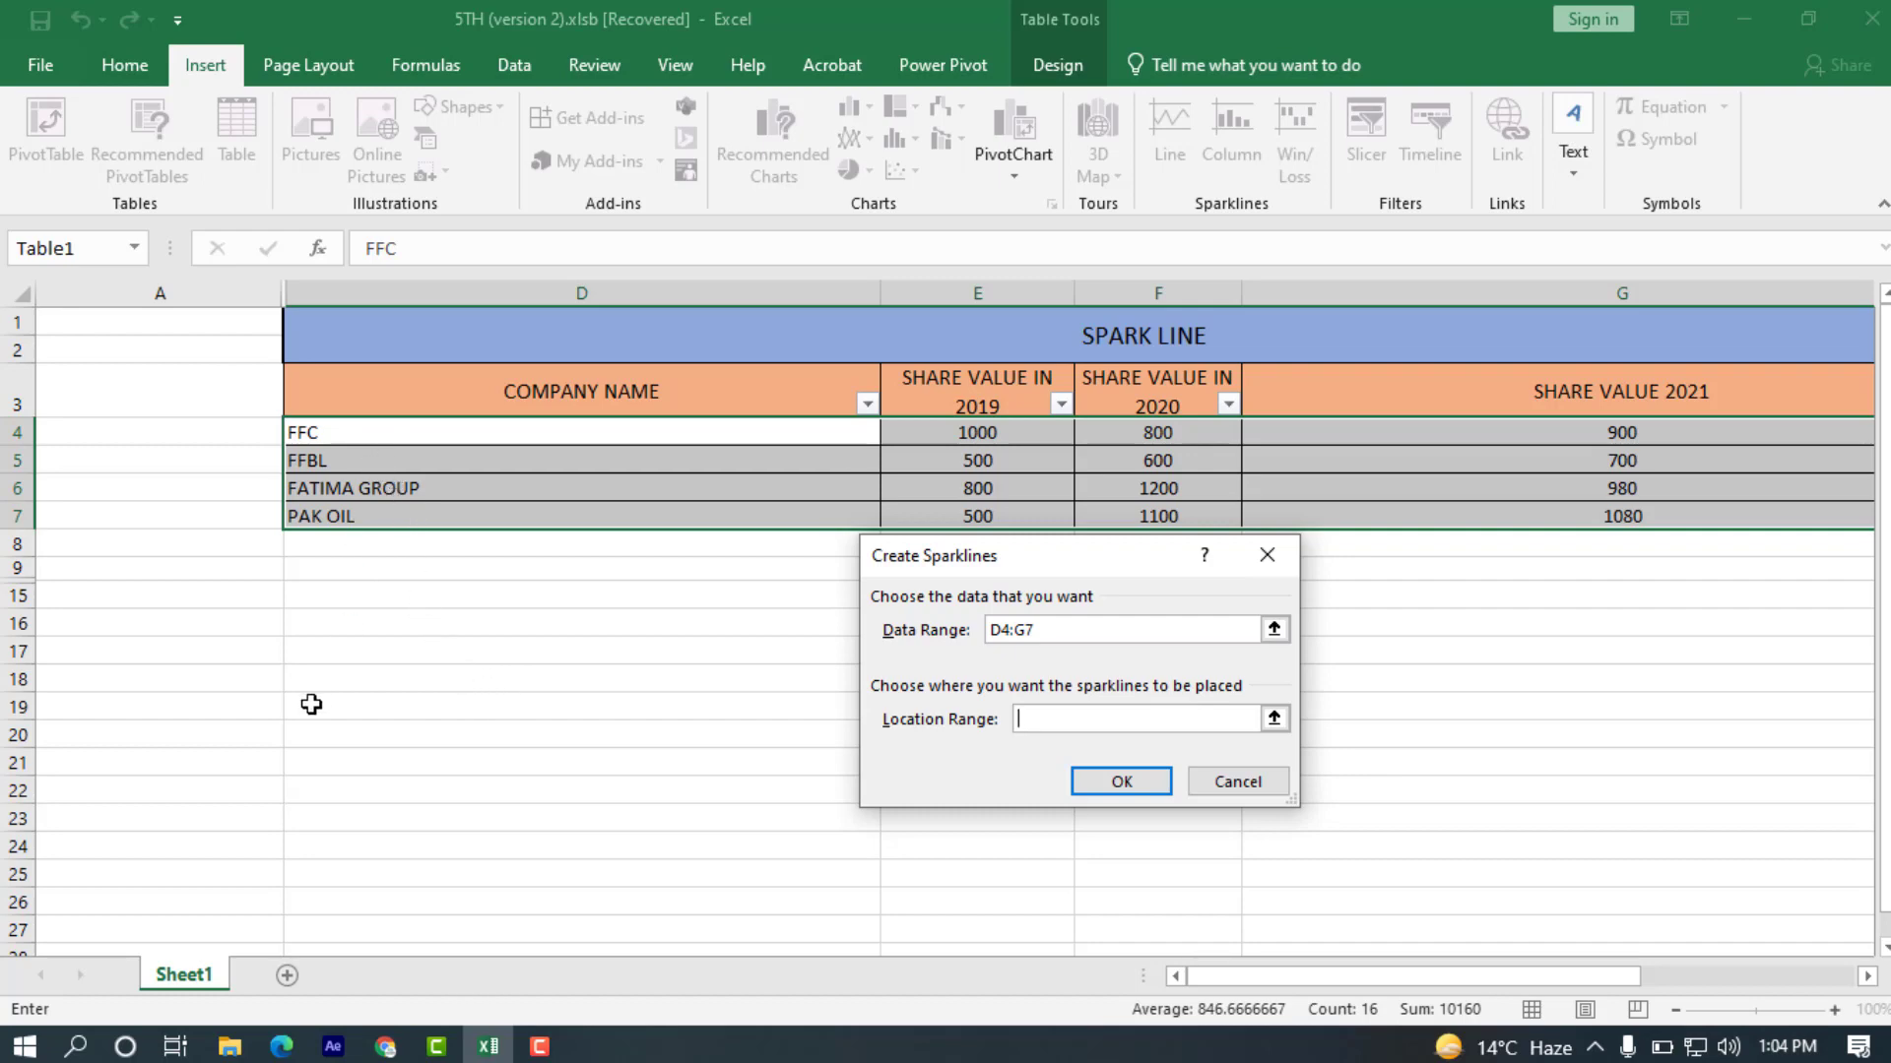
{"action": "left_click_drag", "start_coordinate": [312, 704], "coordinate": [302, 785]}
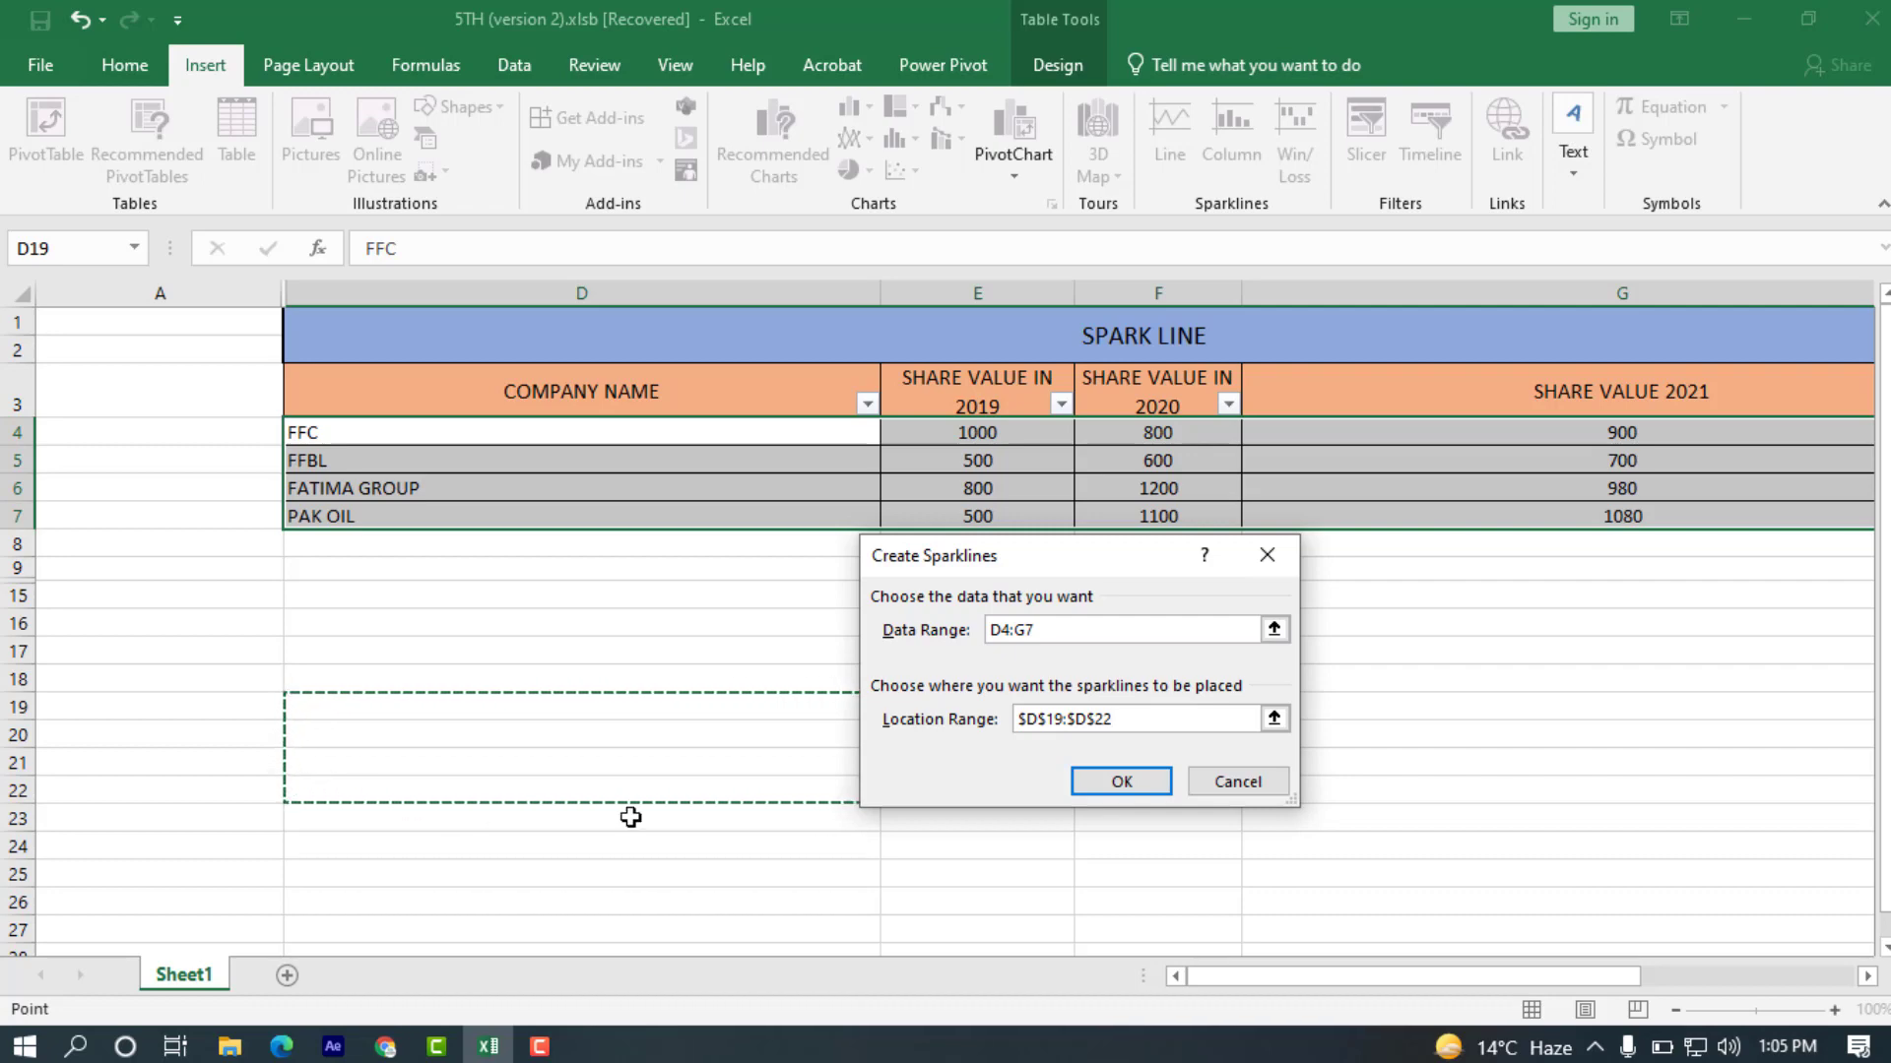
{"action": "left_click", "coordinate": [1118, 781]}
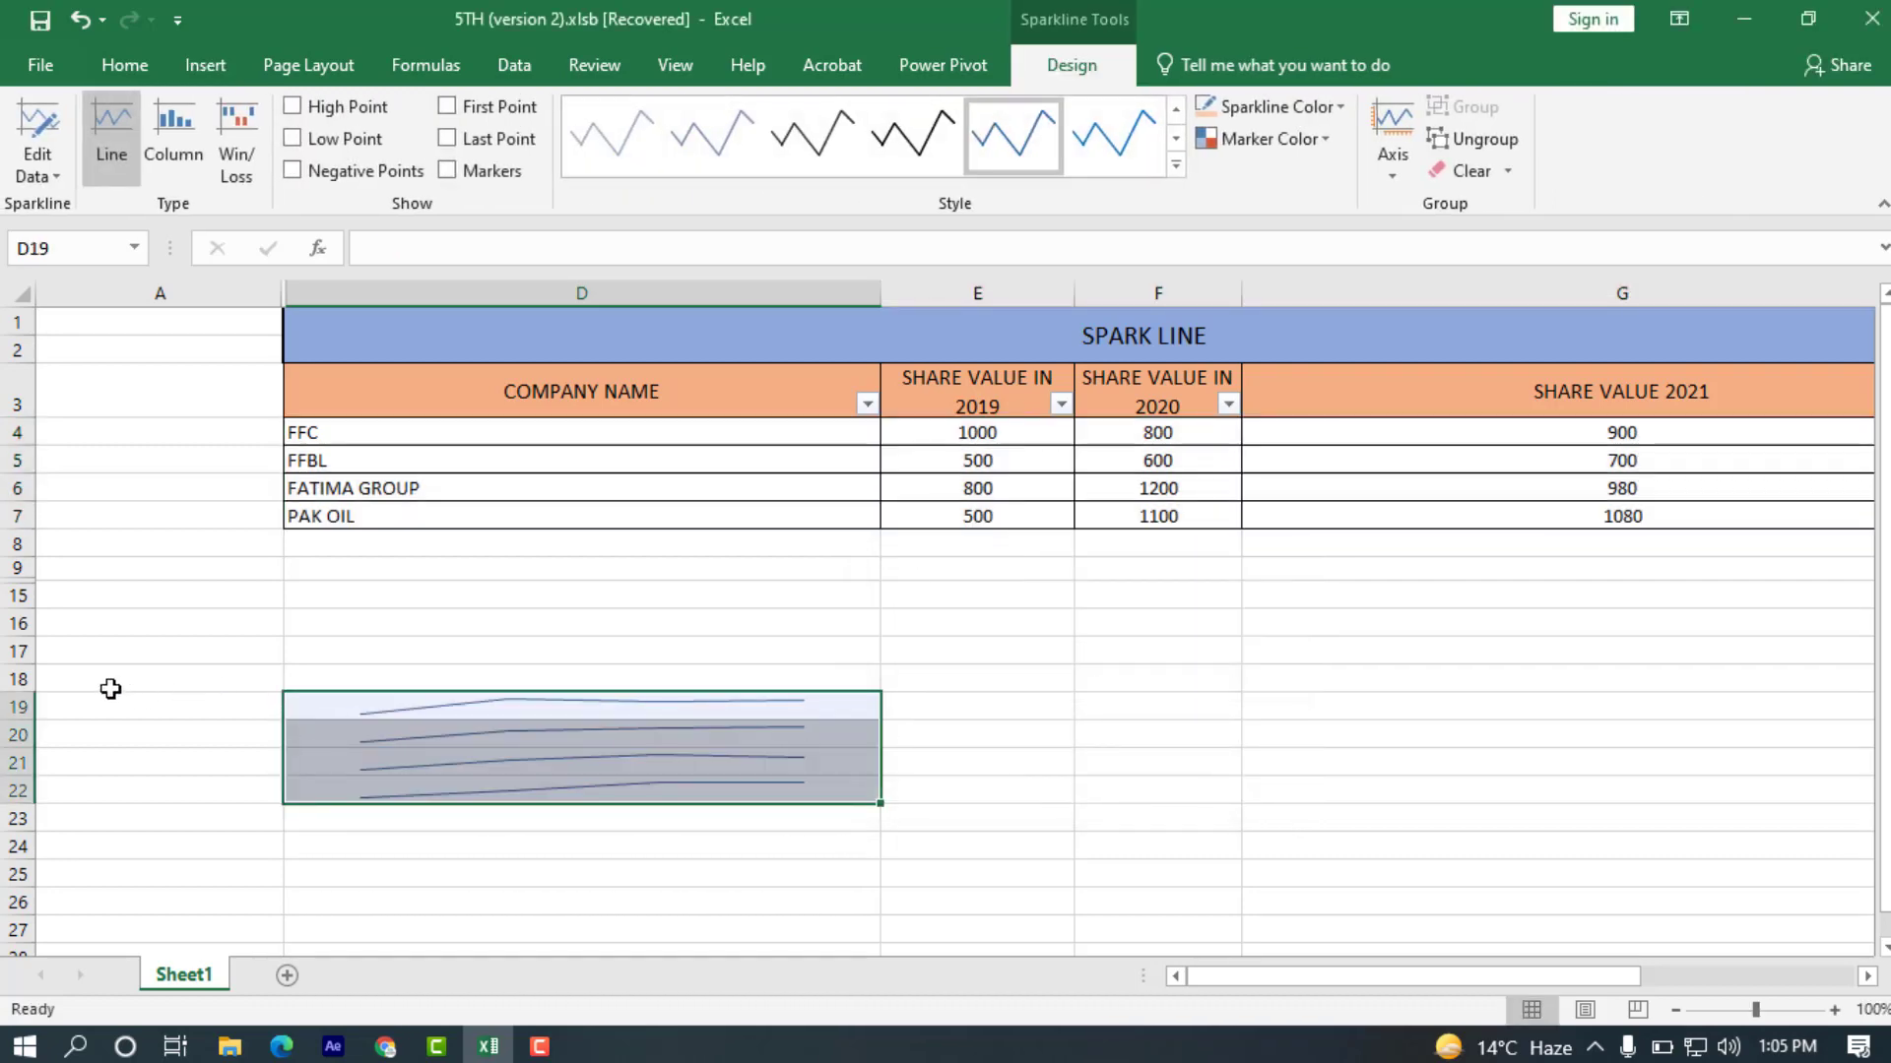
Increase the heights of rows 19 to 22 to enlarge the sparklines.
{"action": "left_click_drag", "start_coordinate": [17, 720], "coordinate": [20, 847]}
{"action": "scroll", "coordinate": [21, 784], "scroll_direction": "down", "scroll_amount": 4}
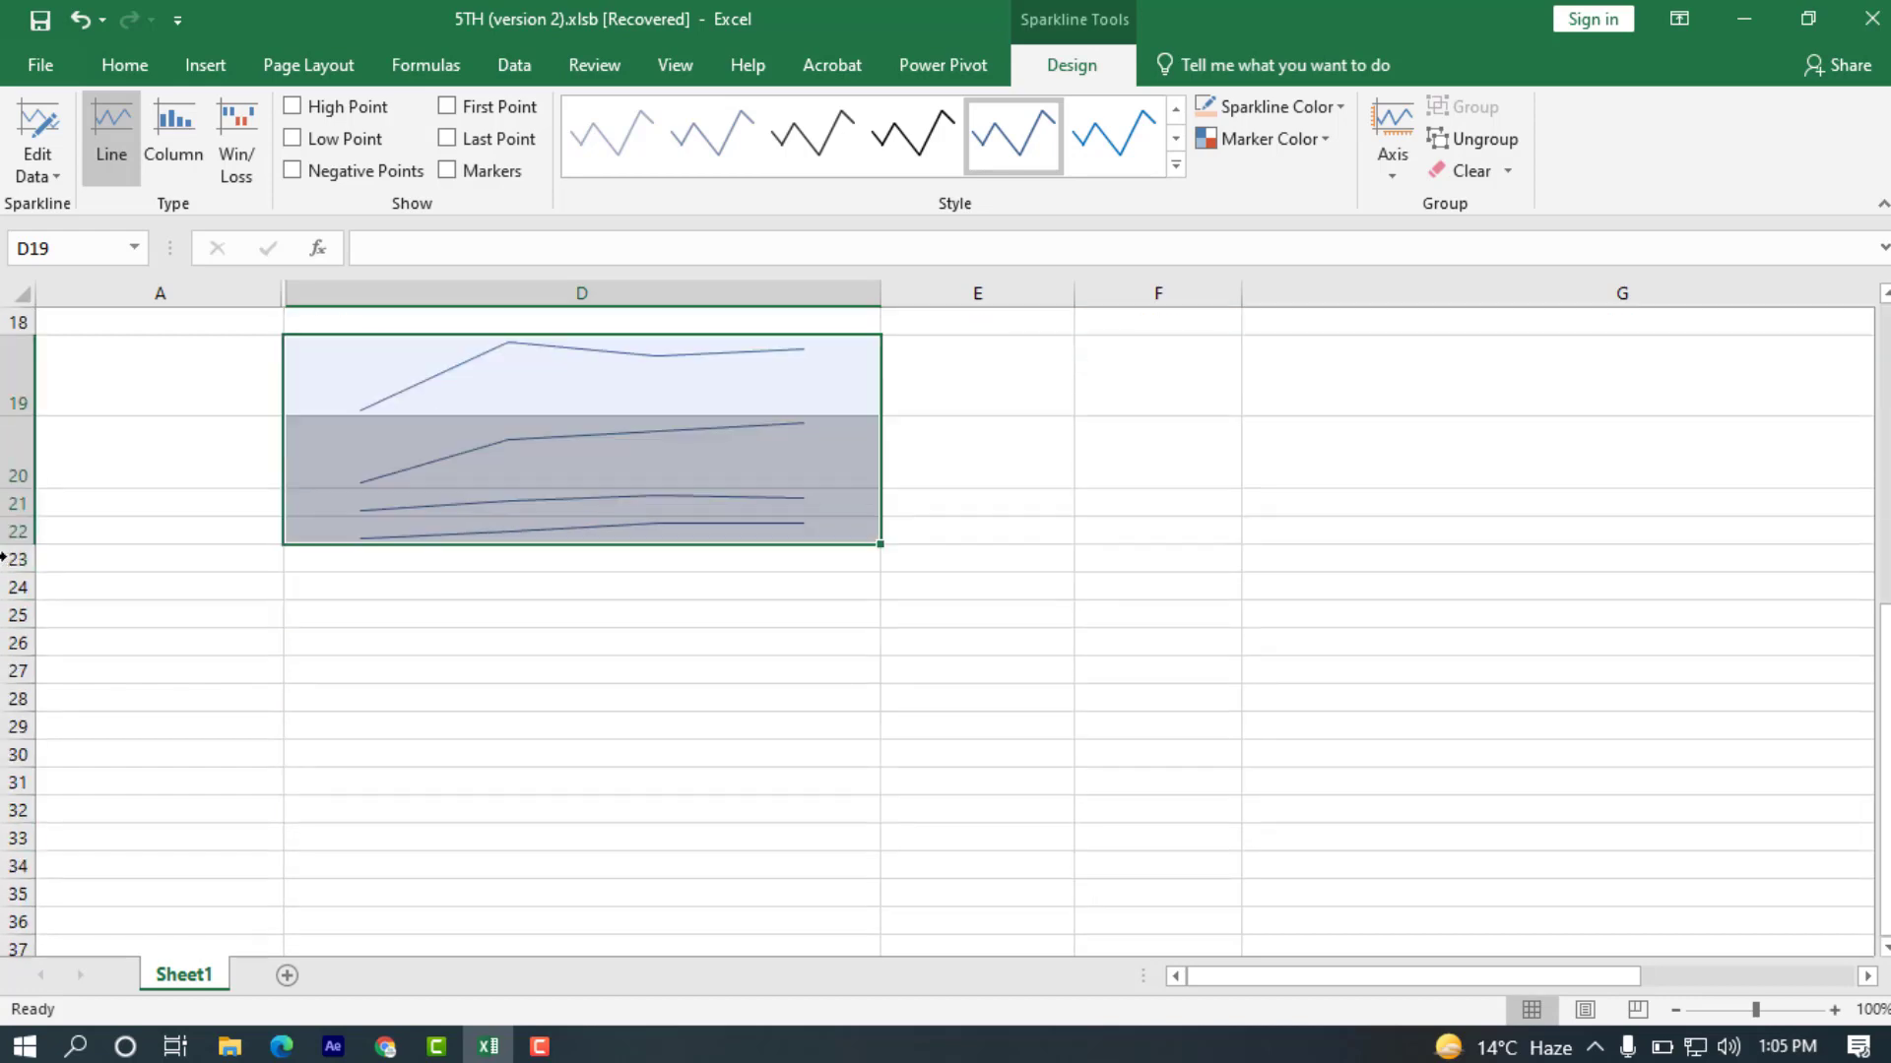
{"action": "left_click_drag", "start_coordinate": [17, 545], "coordinate": [17, 613]}
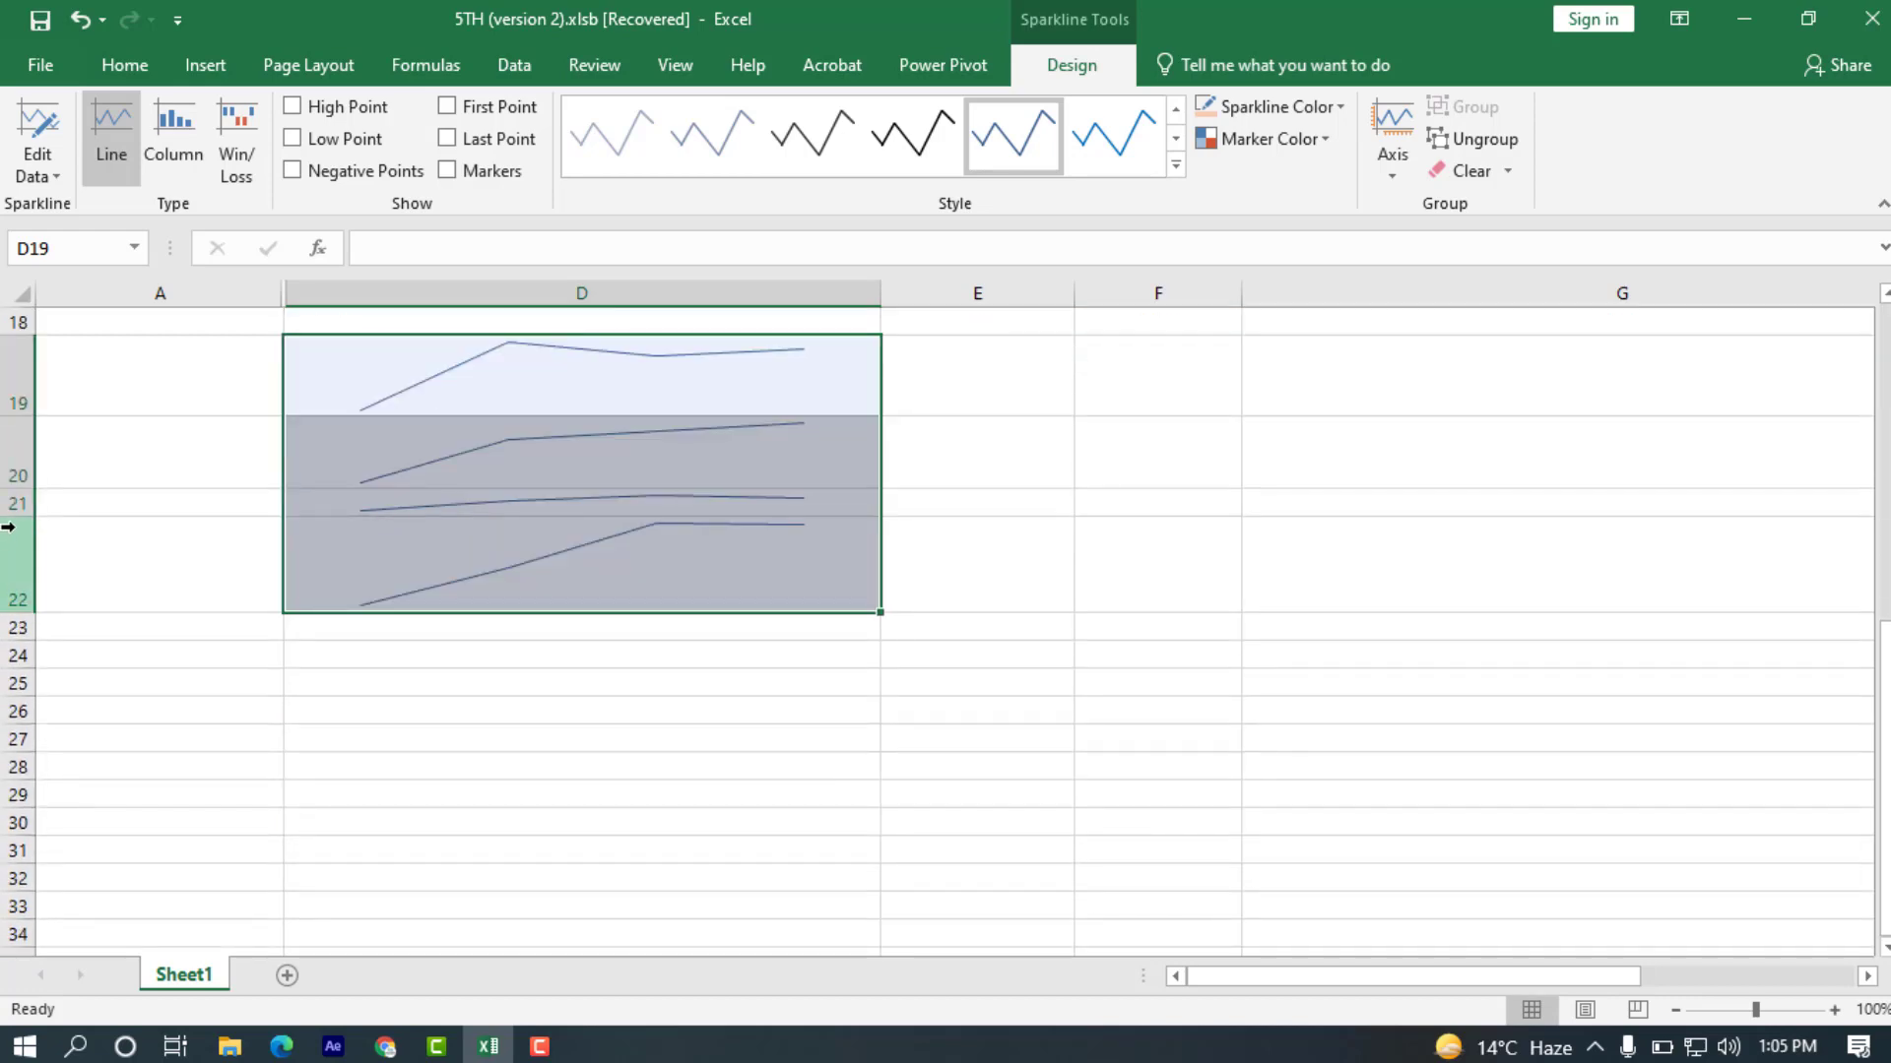
{"action": "left_click_drag", "start_coordinate": [16, 514], "coordinate": [16, 554]}
{"action": "scroll", "coordinate": [181, 545], "scroll_direction": "up", "scroll_amount": 2}
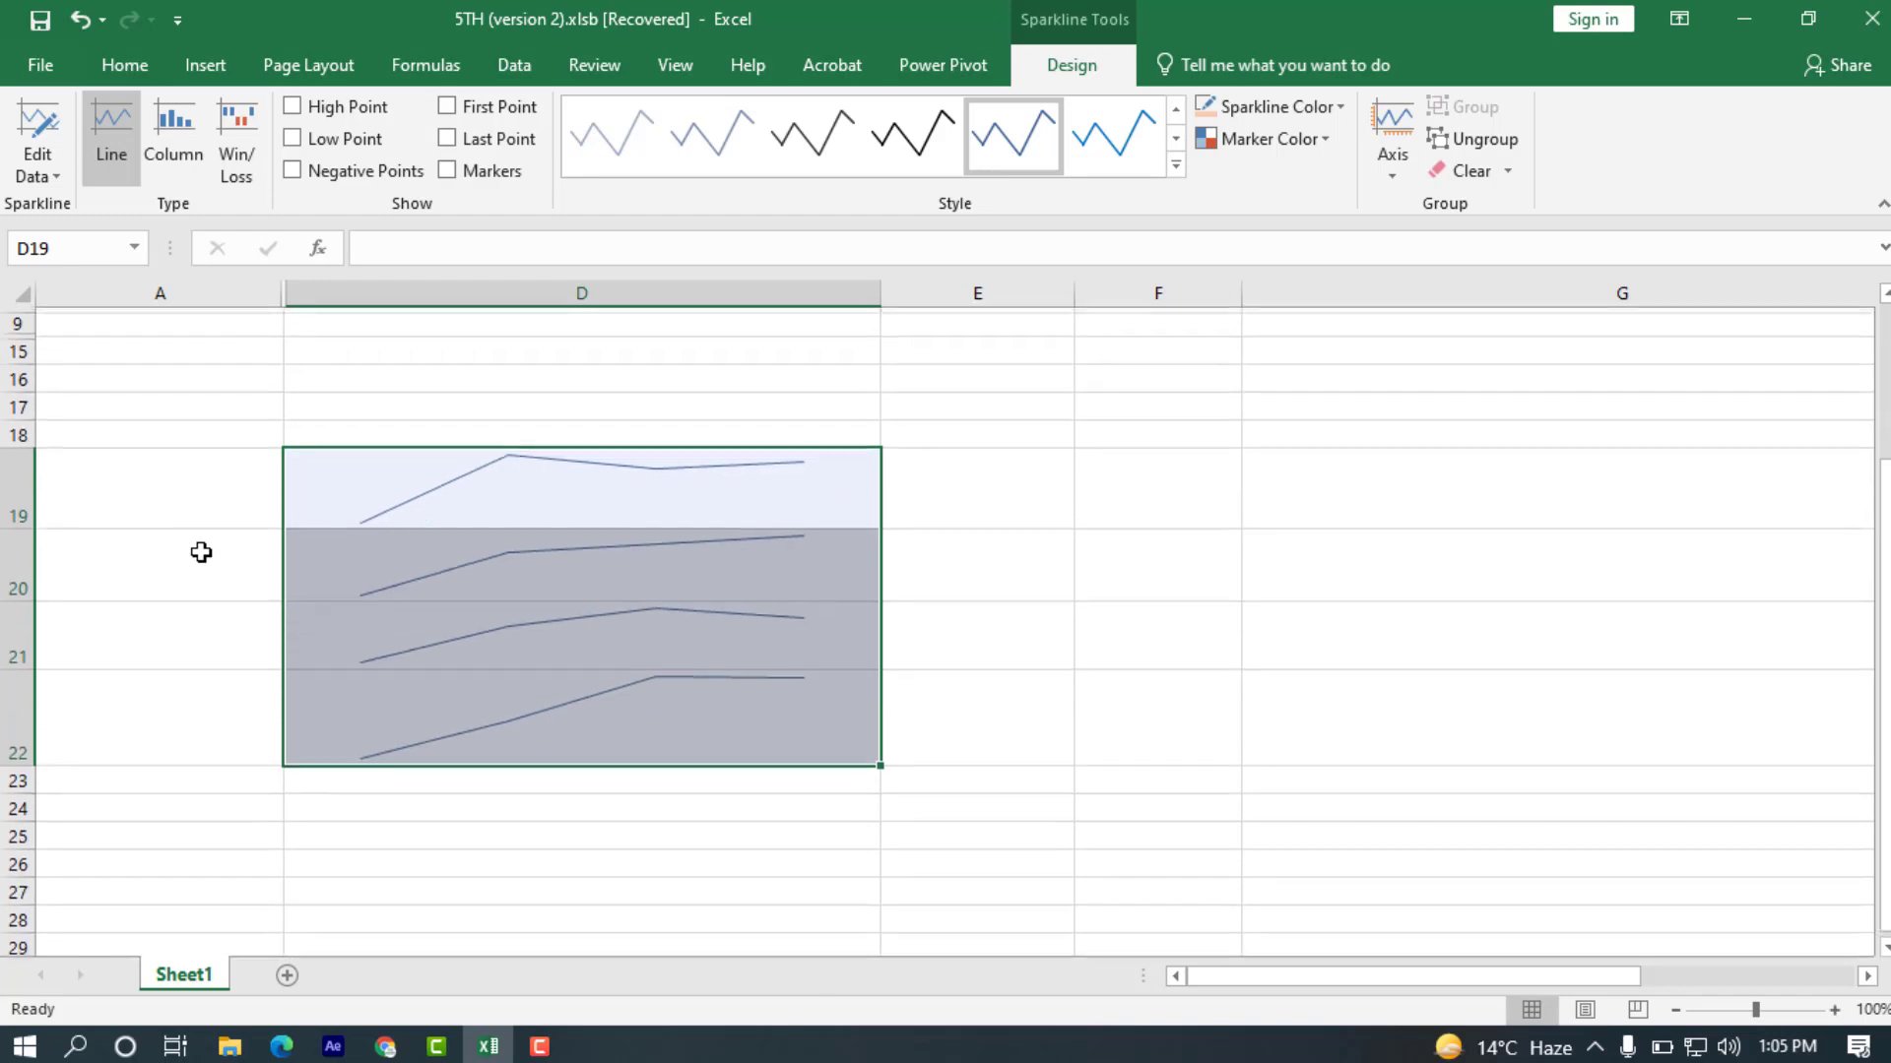
{"action": "scroll", "coordinate": [266, 537], "scroll_direction": "up", "scroll_amount": 1}
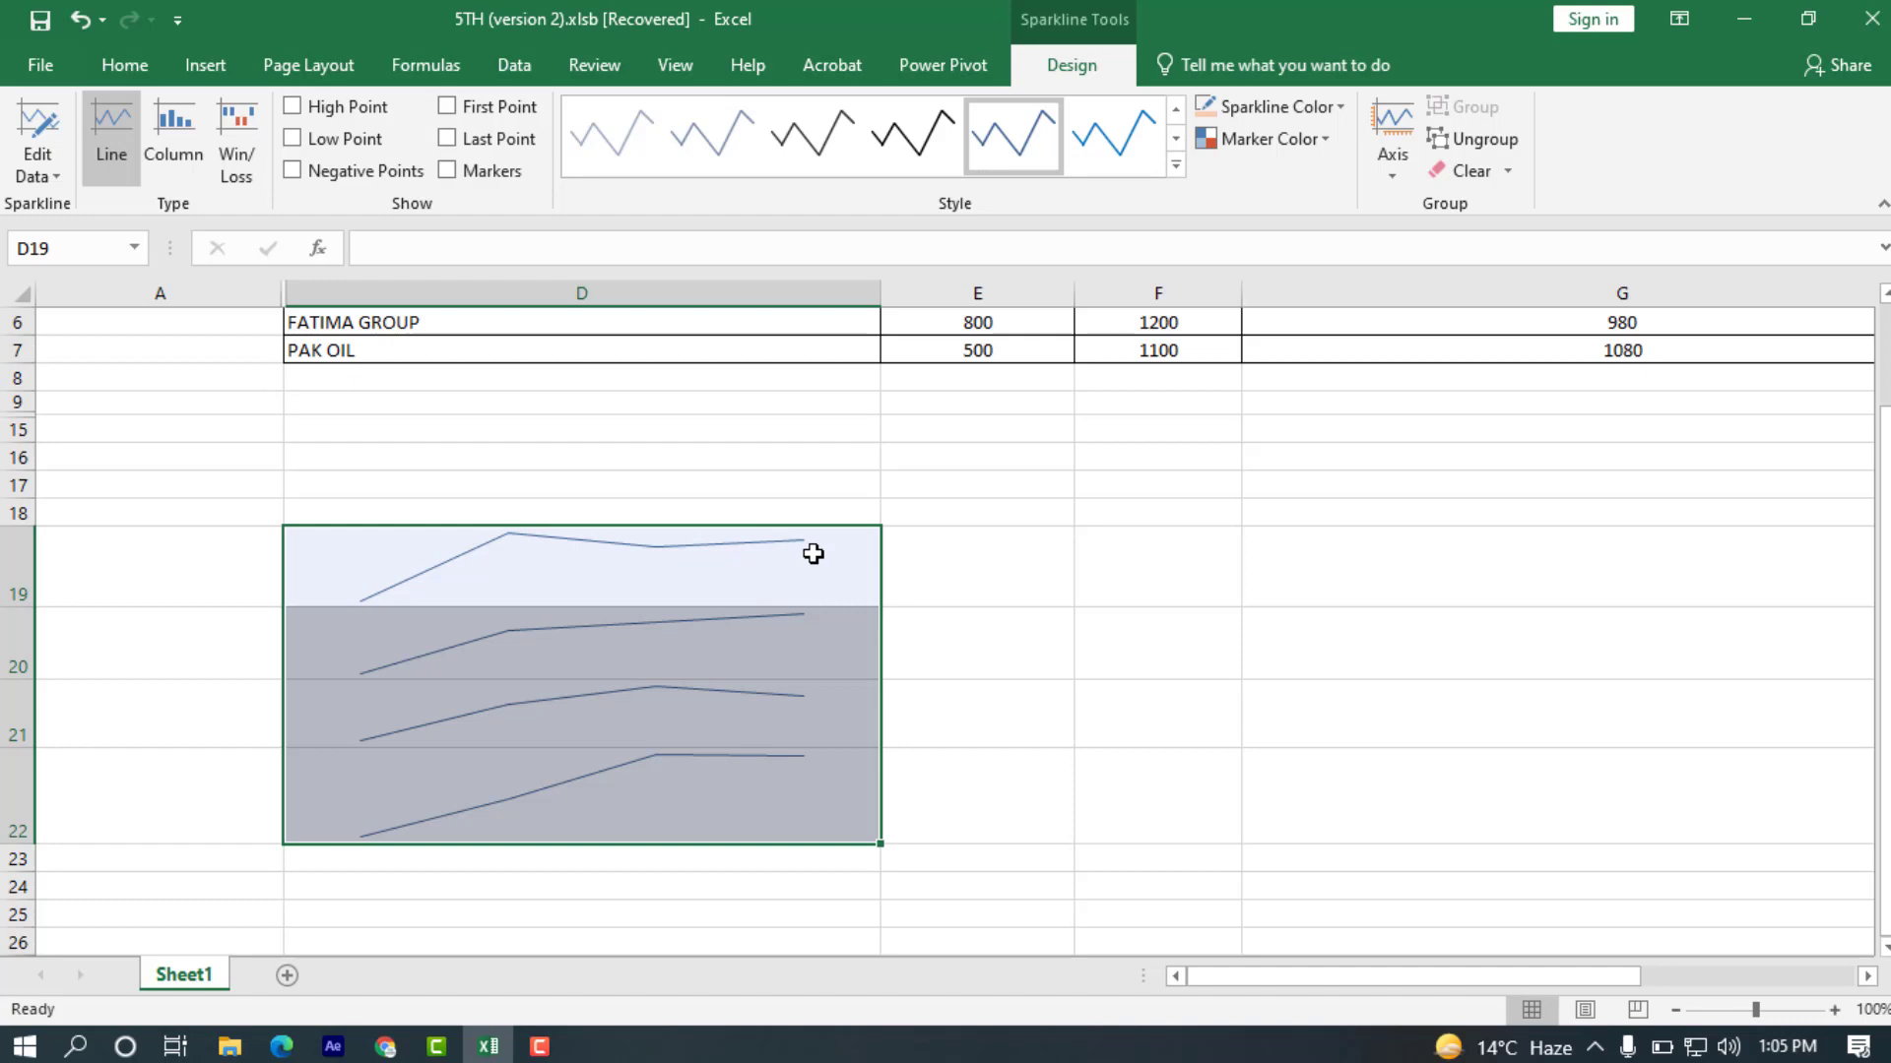
Examine the sparklines in D20, D21 and D22 one by one against the share value table.
{"action": "left_click", "coordinate": [371, 676]}
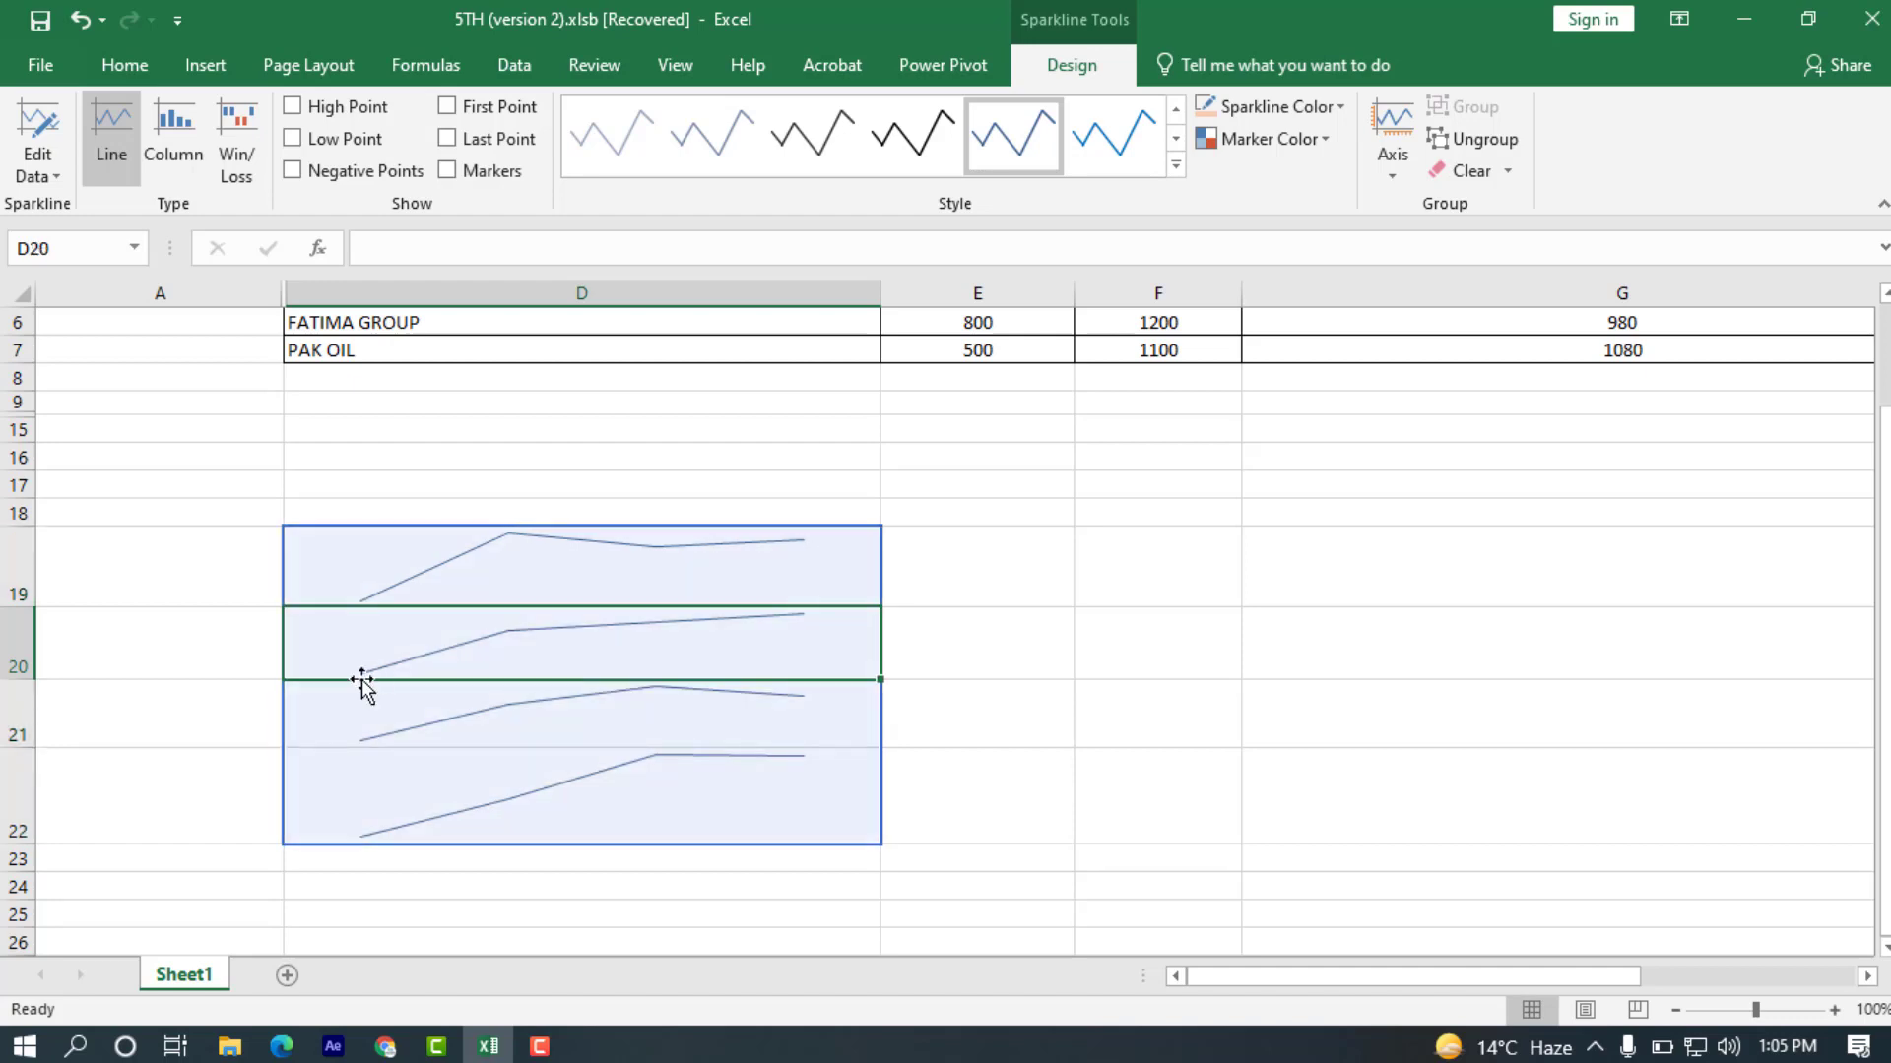
{"action": "left_click", "coordinate": [417, 700]}
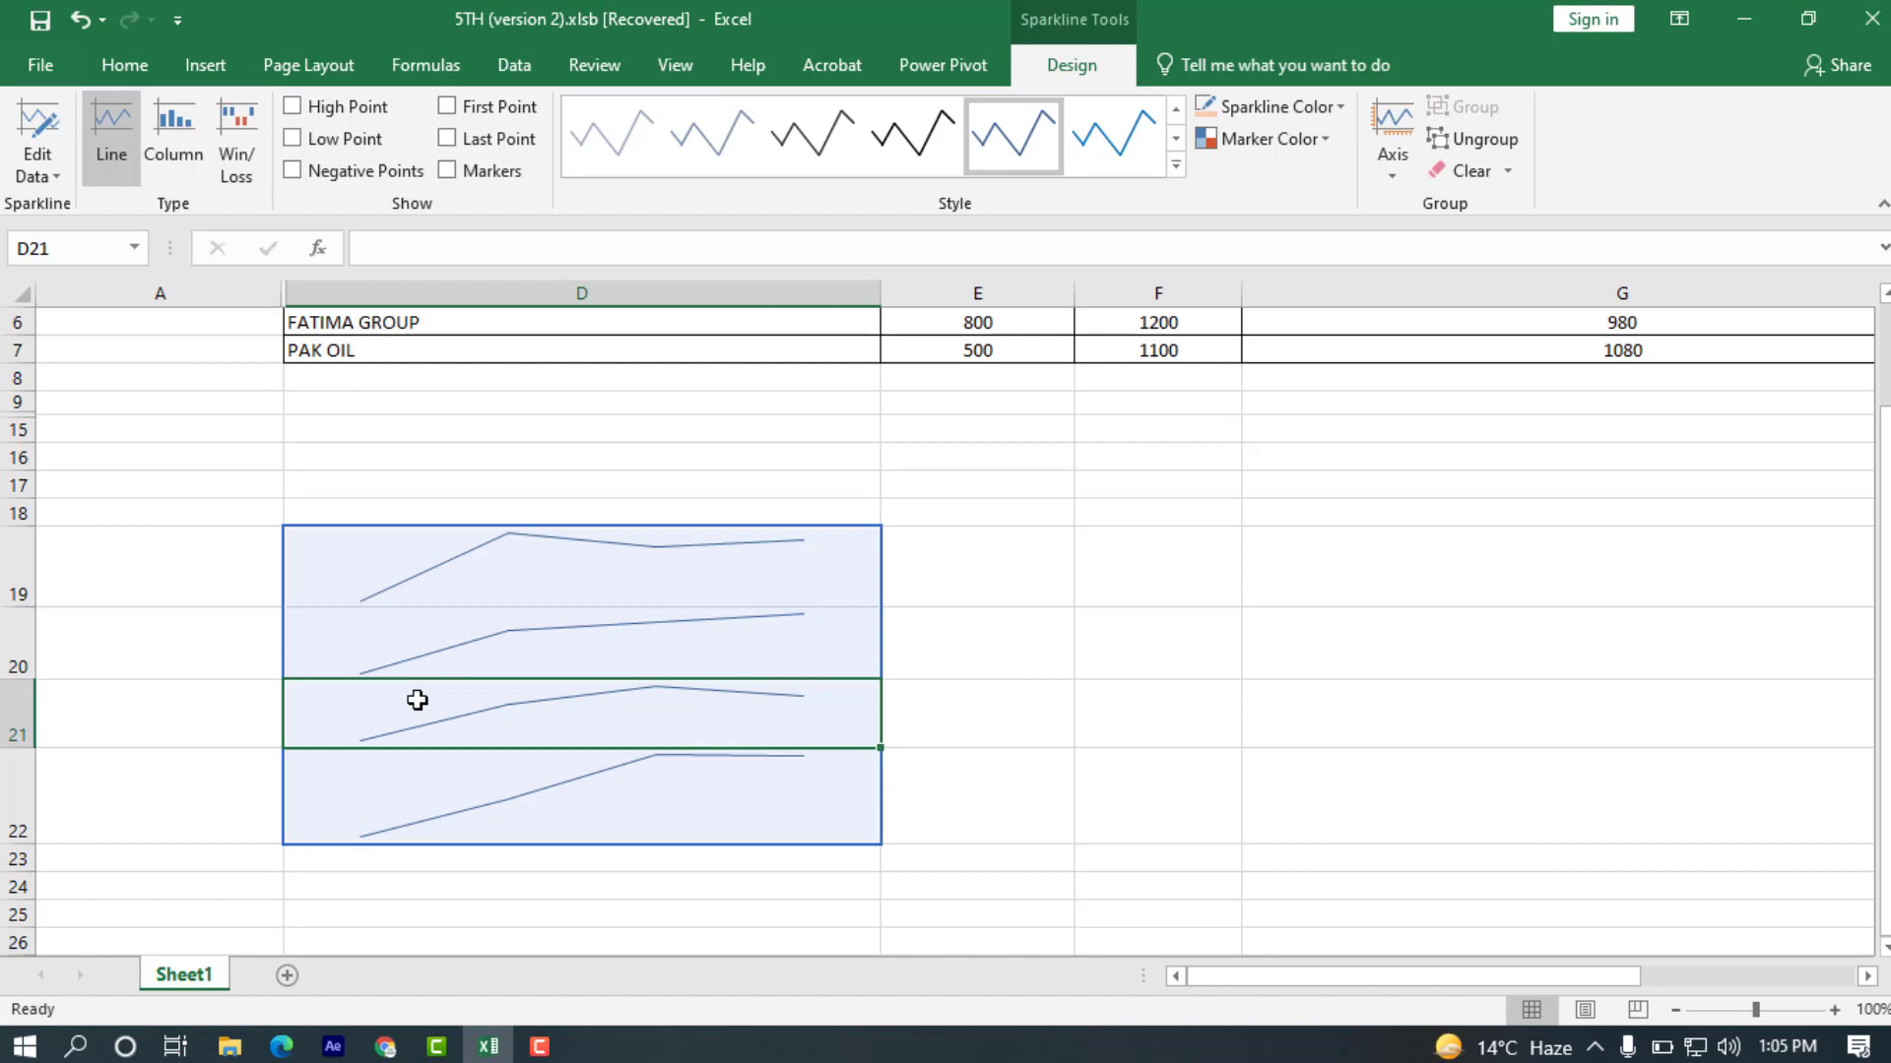
{"action": "left_click", "coordinate": [412, 794]}
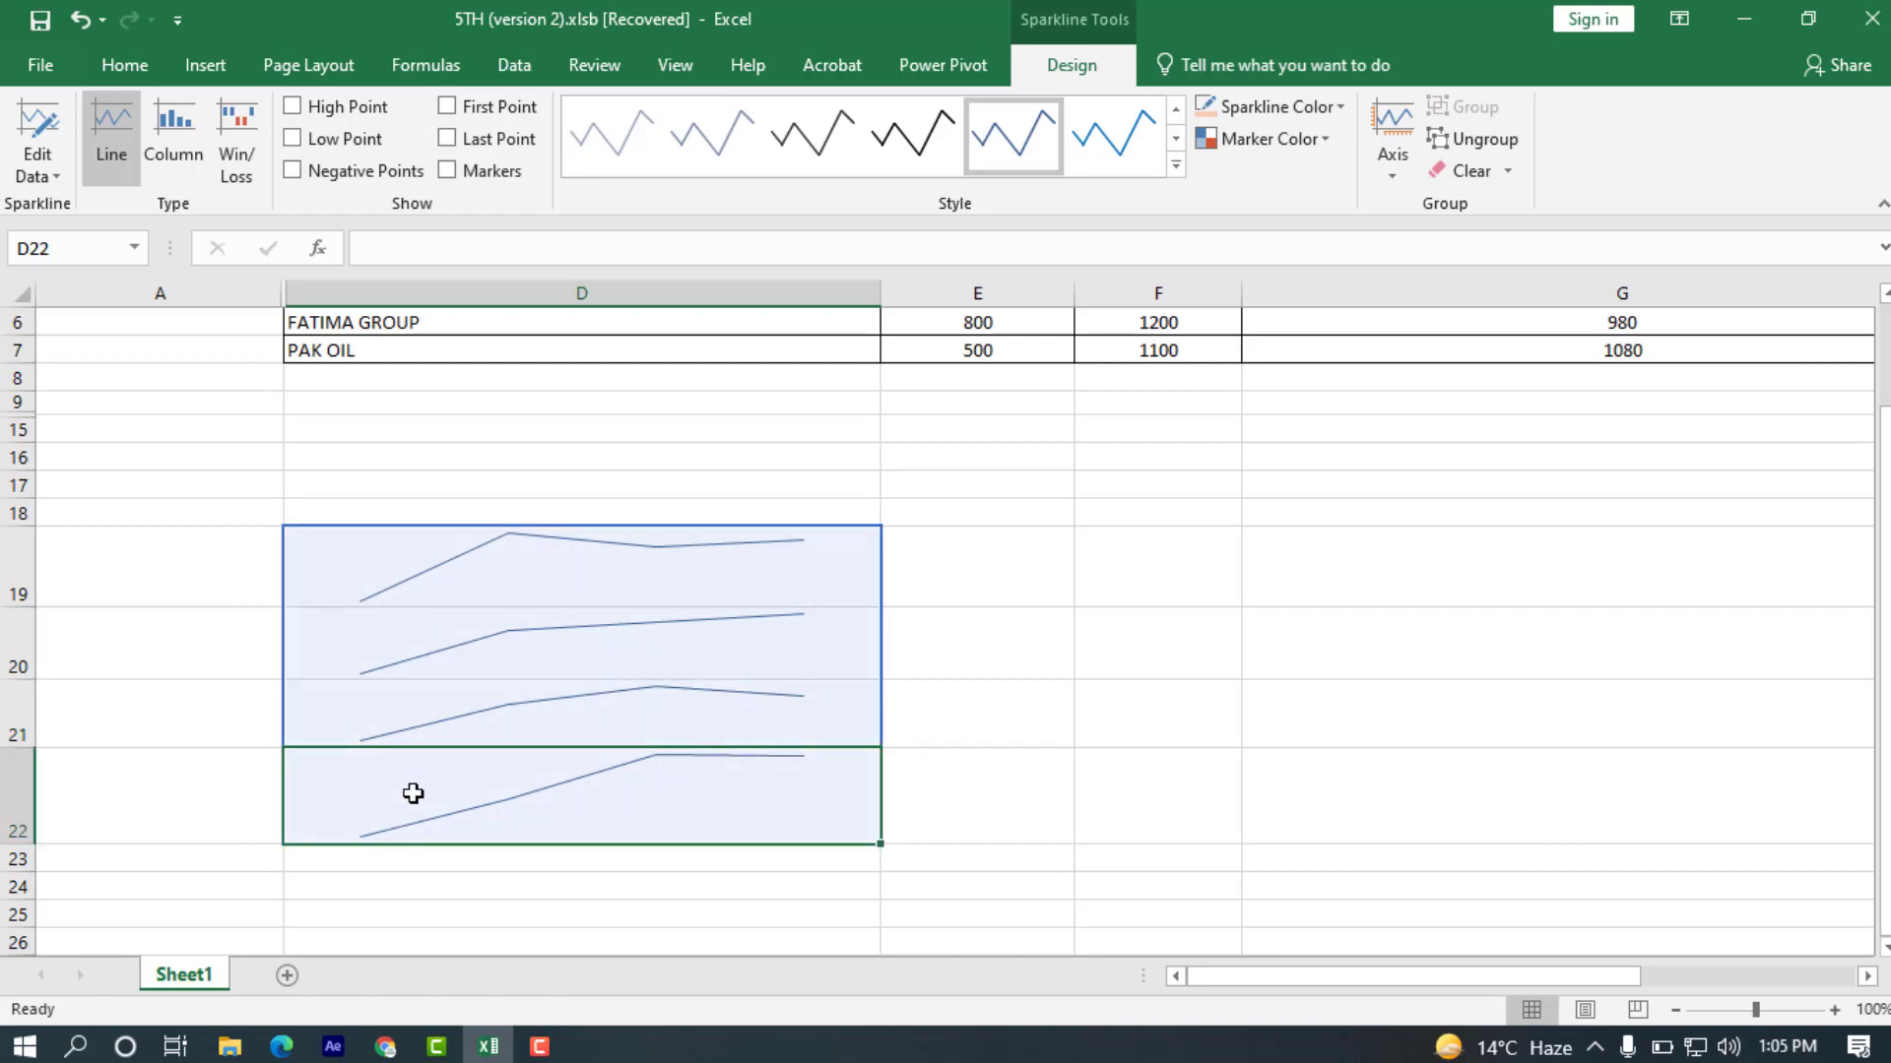
{"action": "scroll", "coordinate": [414, 793], "scroll_direction": "up", "scroll_amount": 1}
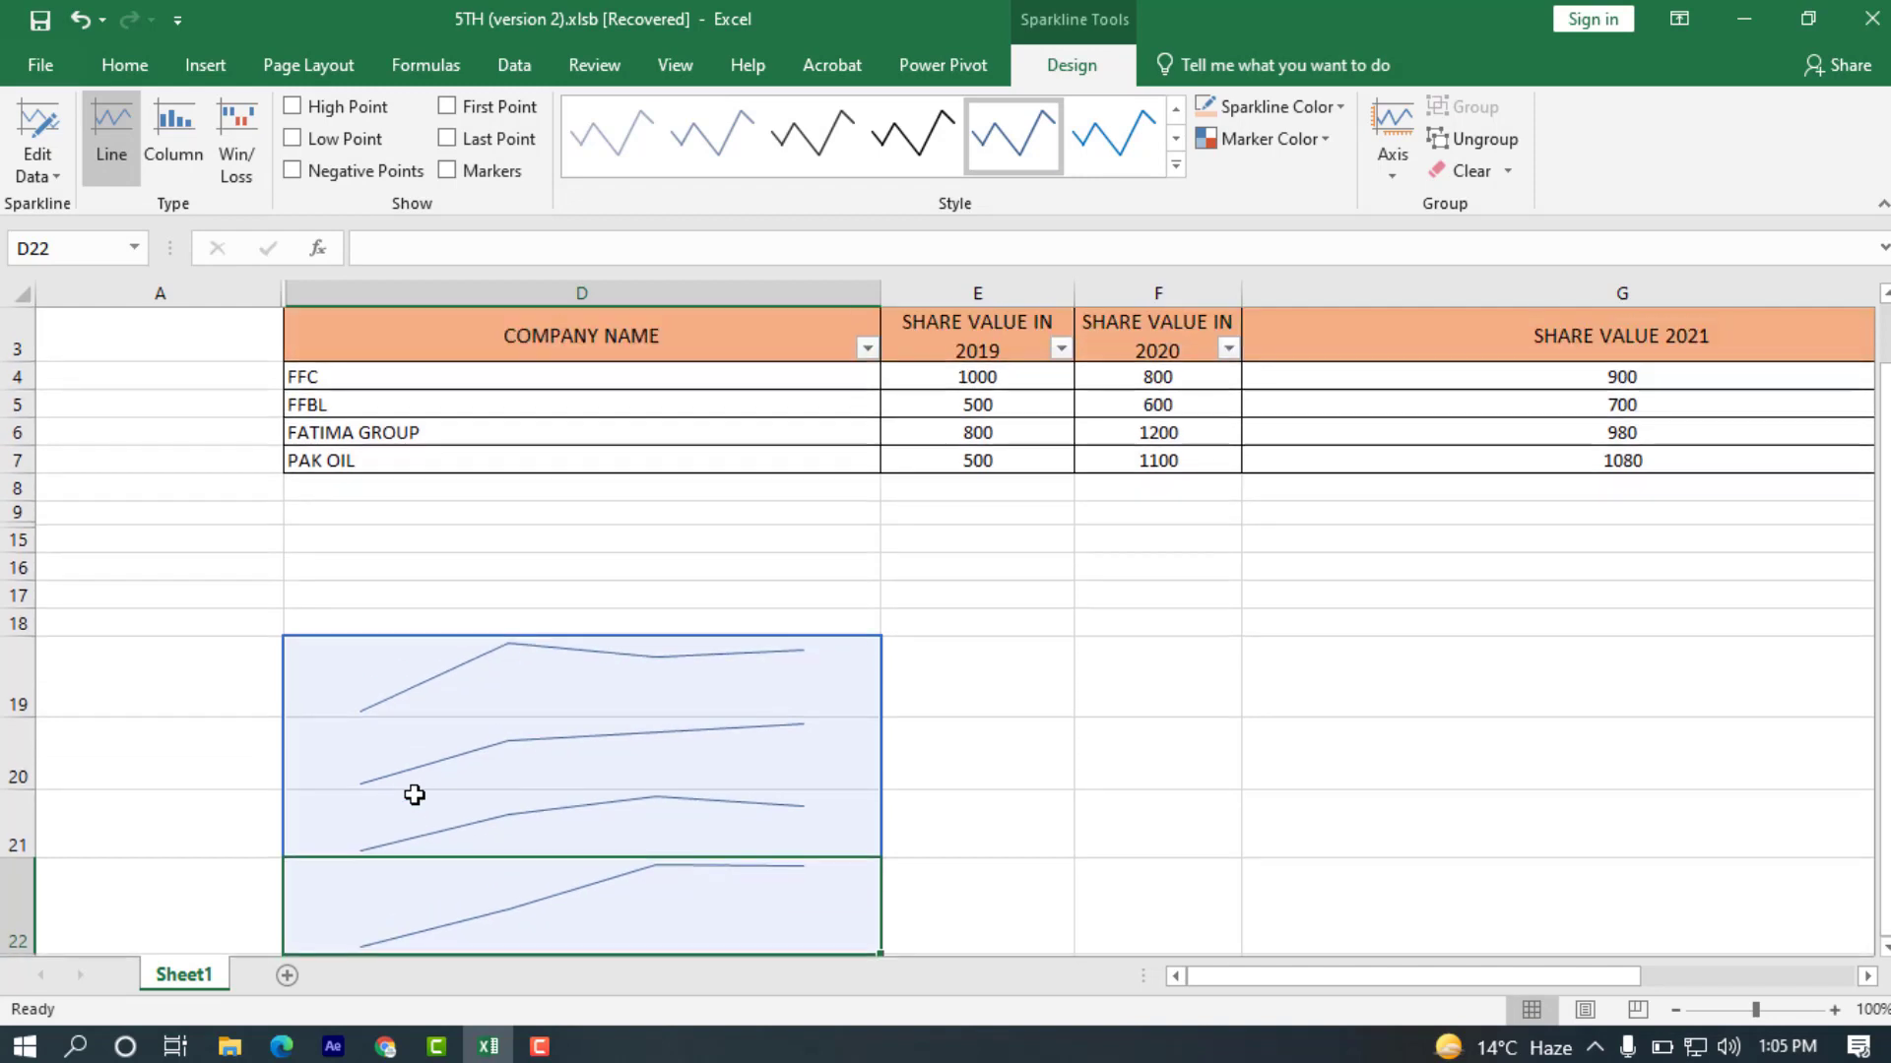
Change the sparkline group's type to Column and on to Win/Loss.
{"action": "scroll", "coordinate": [413, 789], "scroll_direction": "down", "scroll_amount": 1}
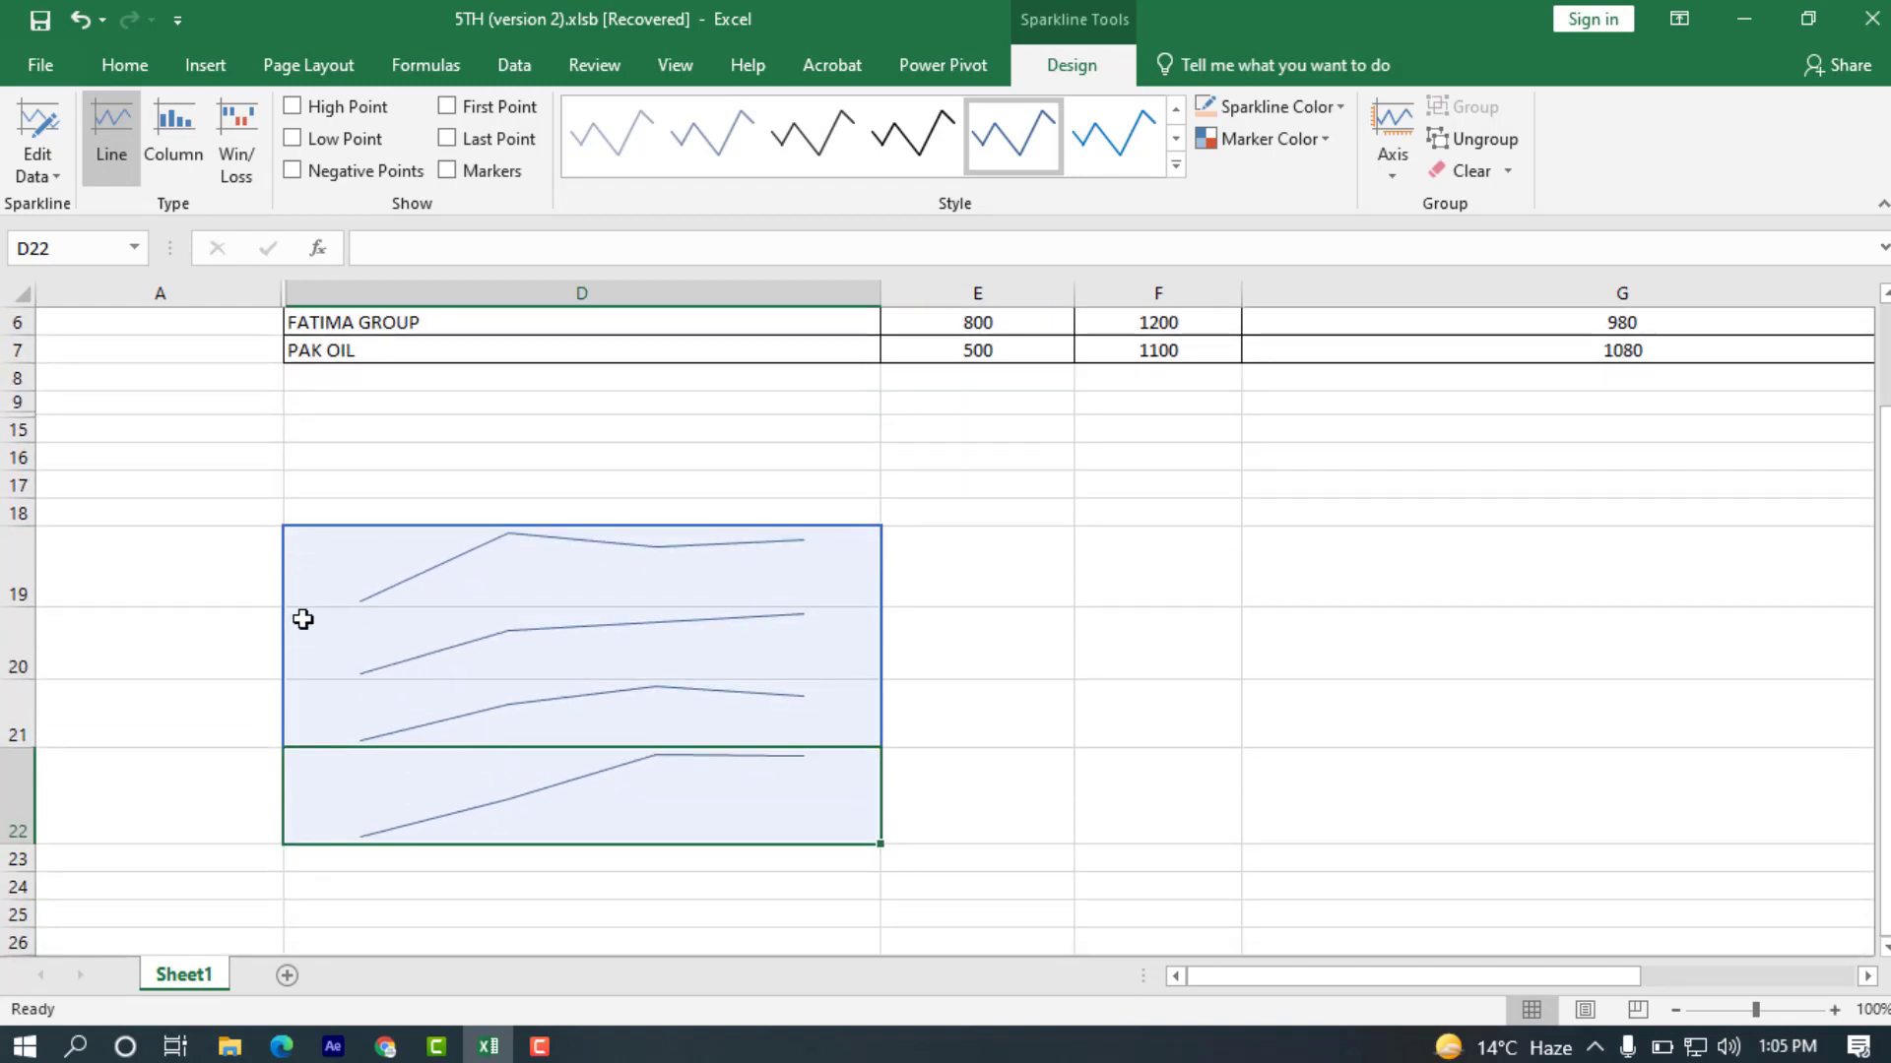
{"action": "left_click", "coordinate": [150, 136]}
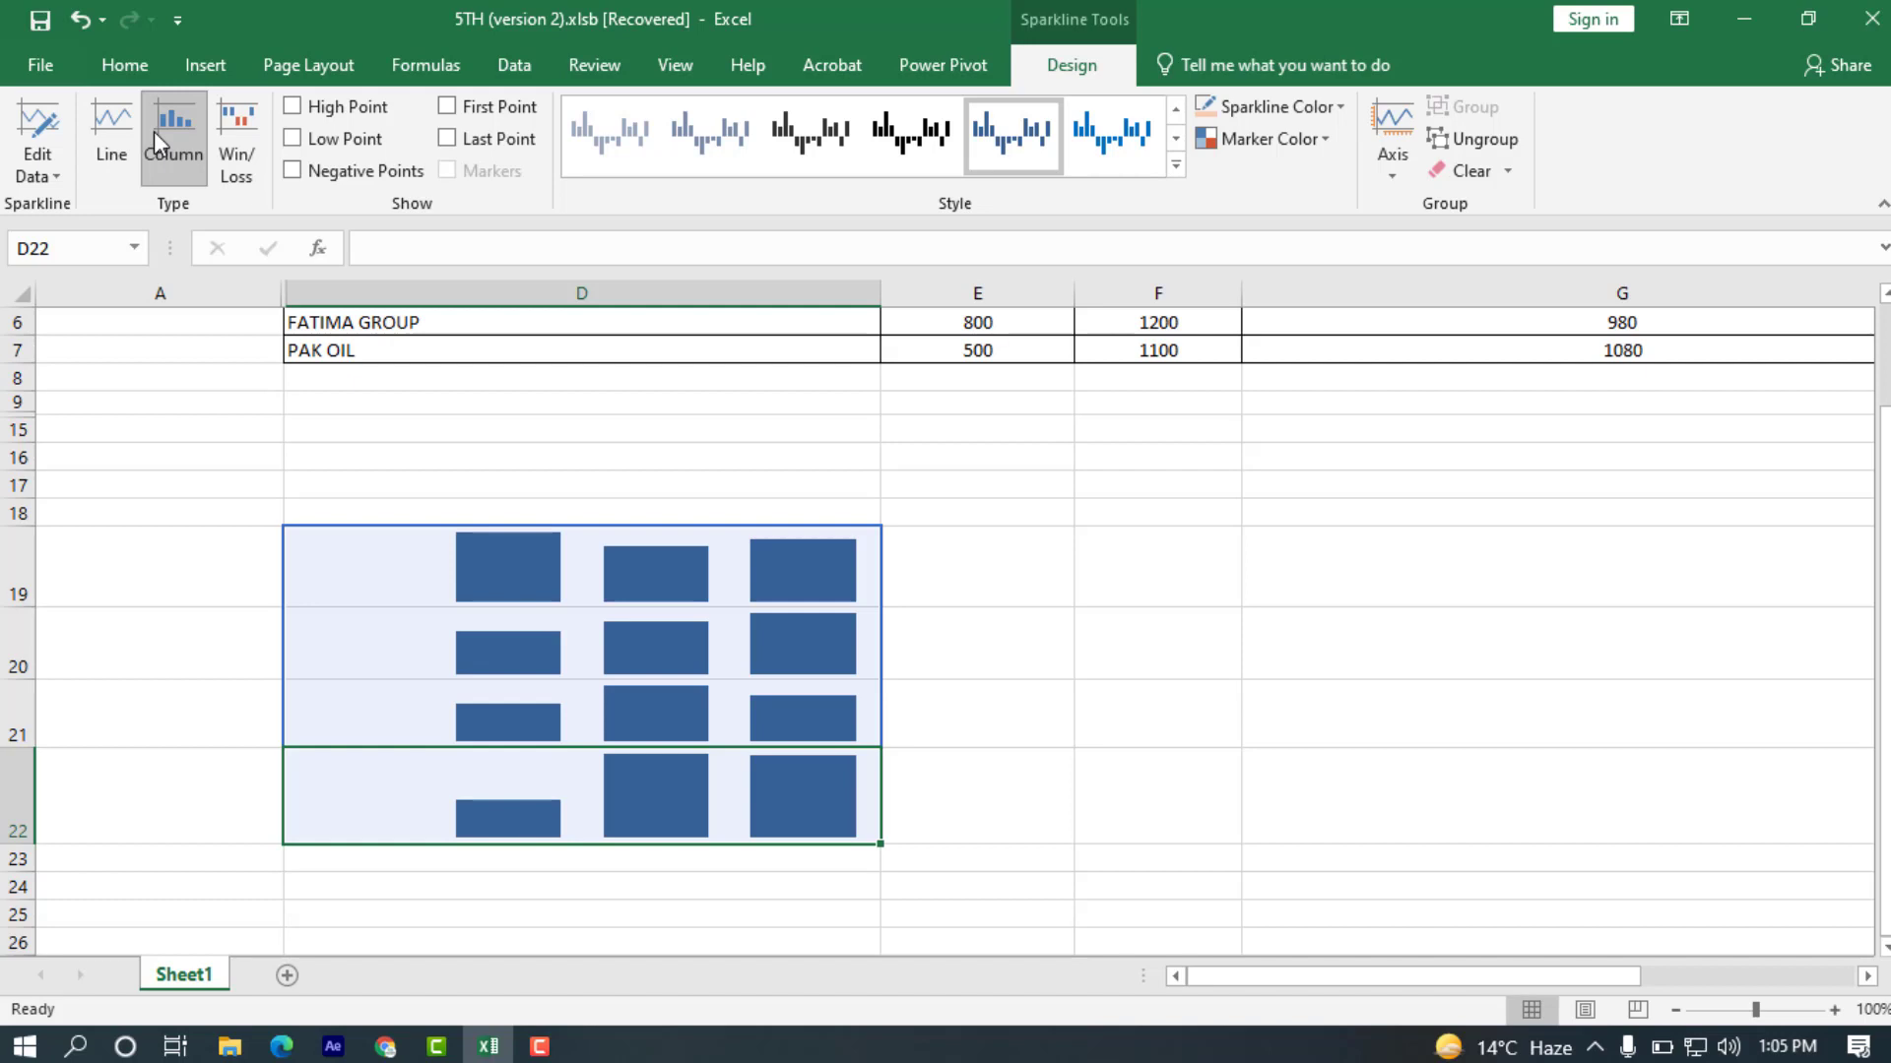
{"action": "left_click", "coordinate": [220, 124]}
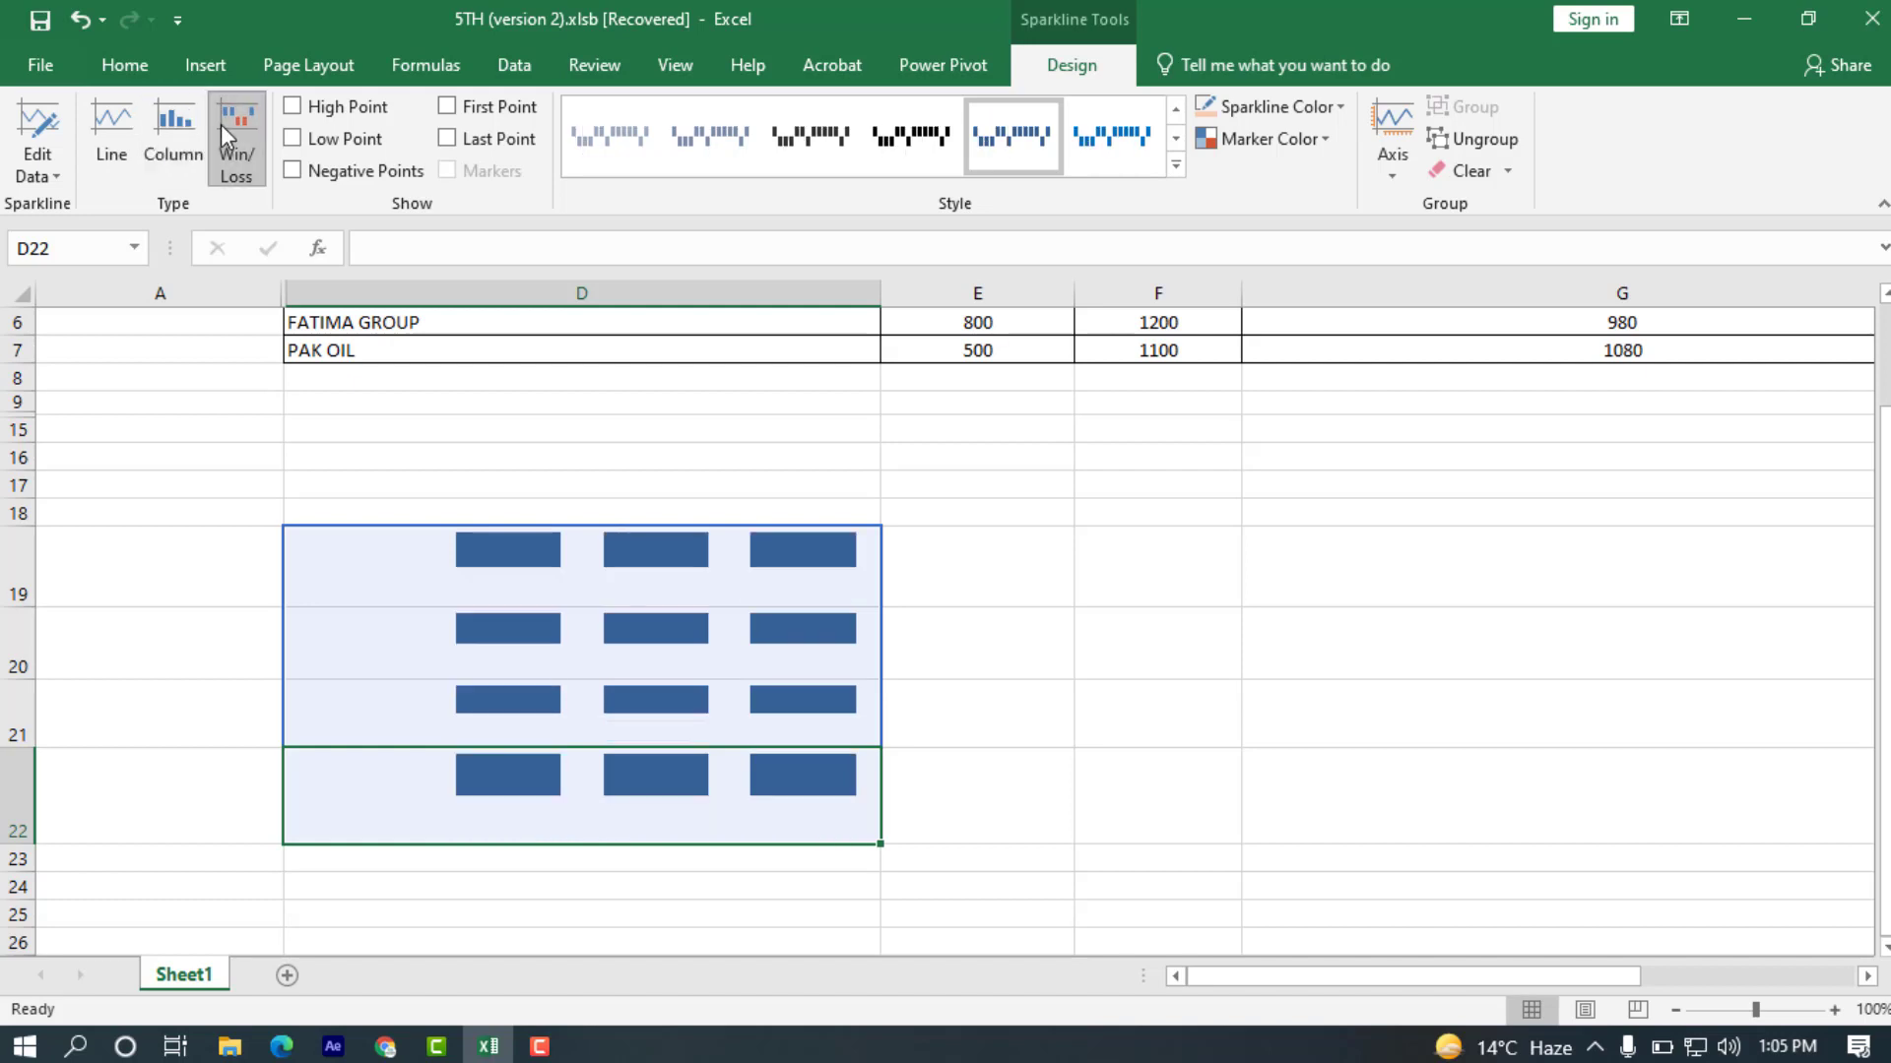
Set the sparklines' High Point marker color to green and their Low Point marker color to red.
{"action": "left_click", "coordinate": [1280, 139]}
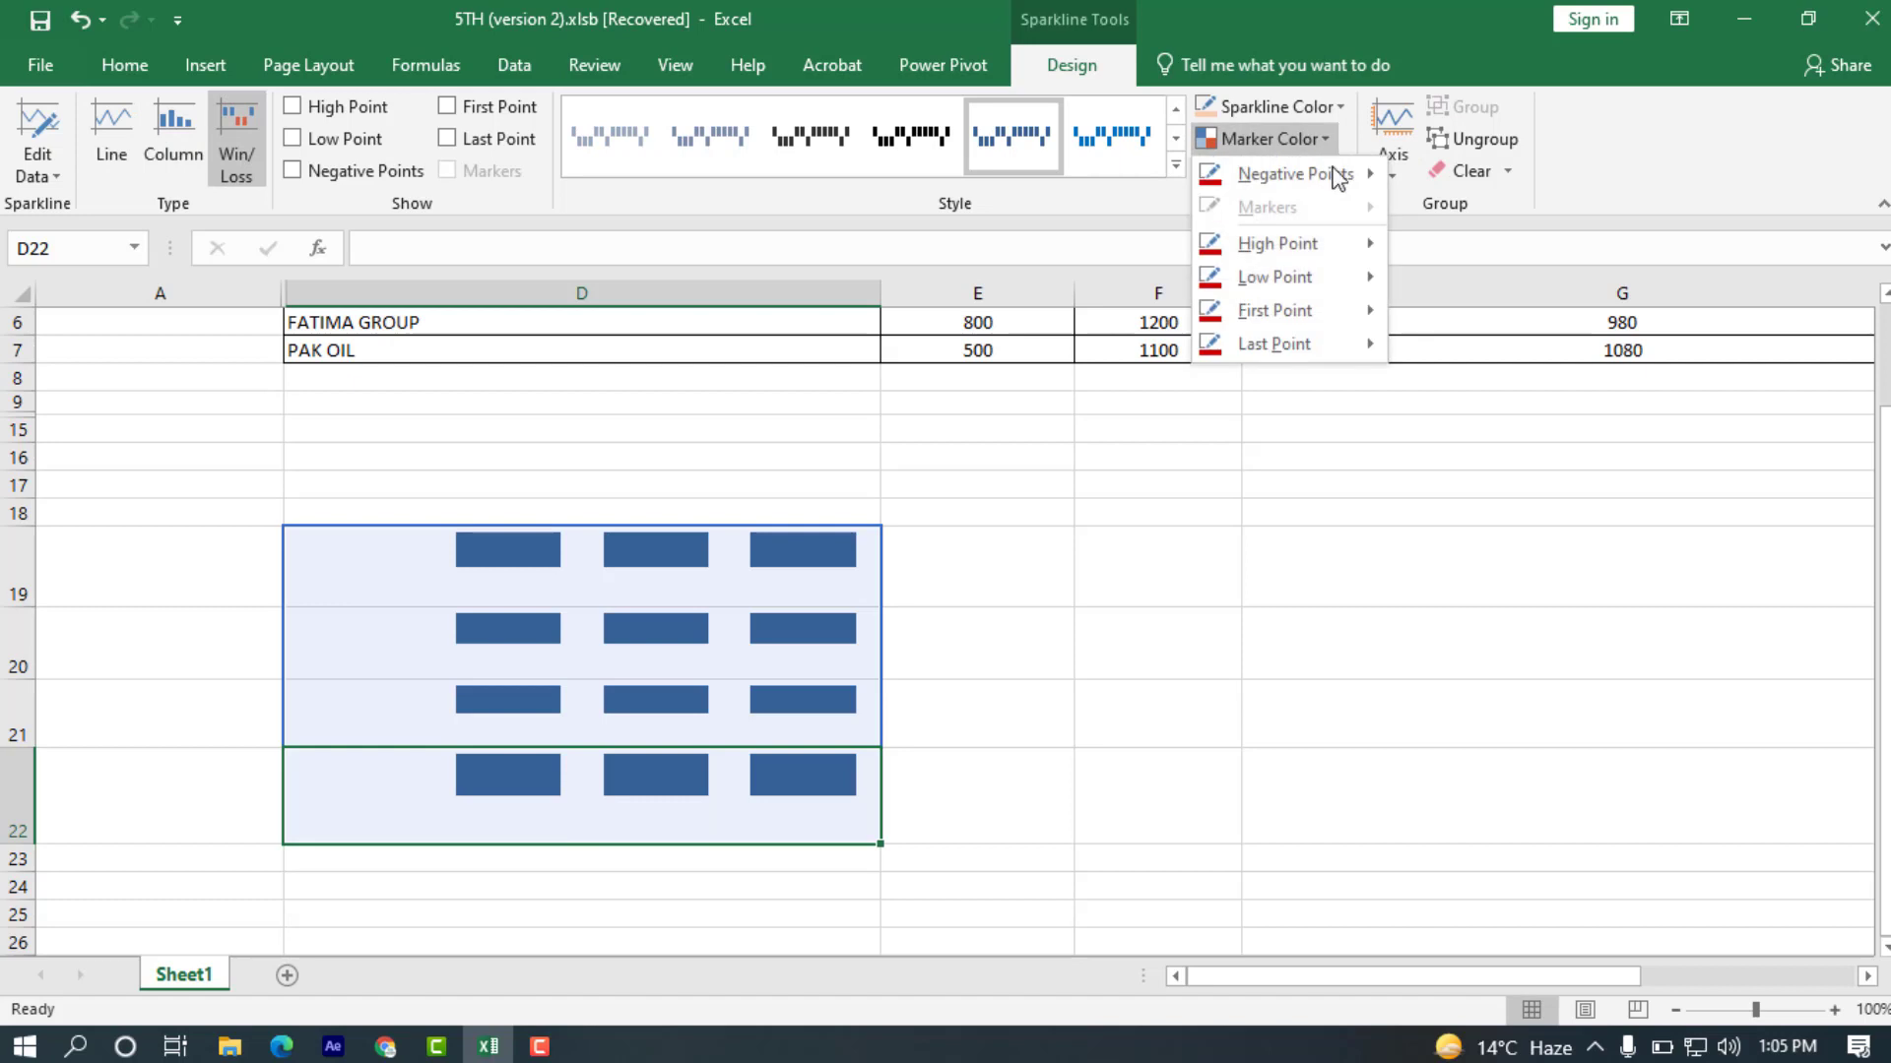
{"action": "mouse_move", "coordinate": [1347, 246]}
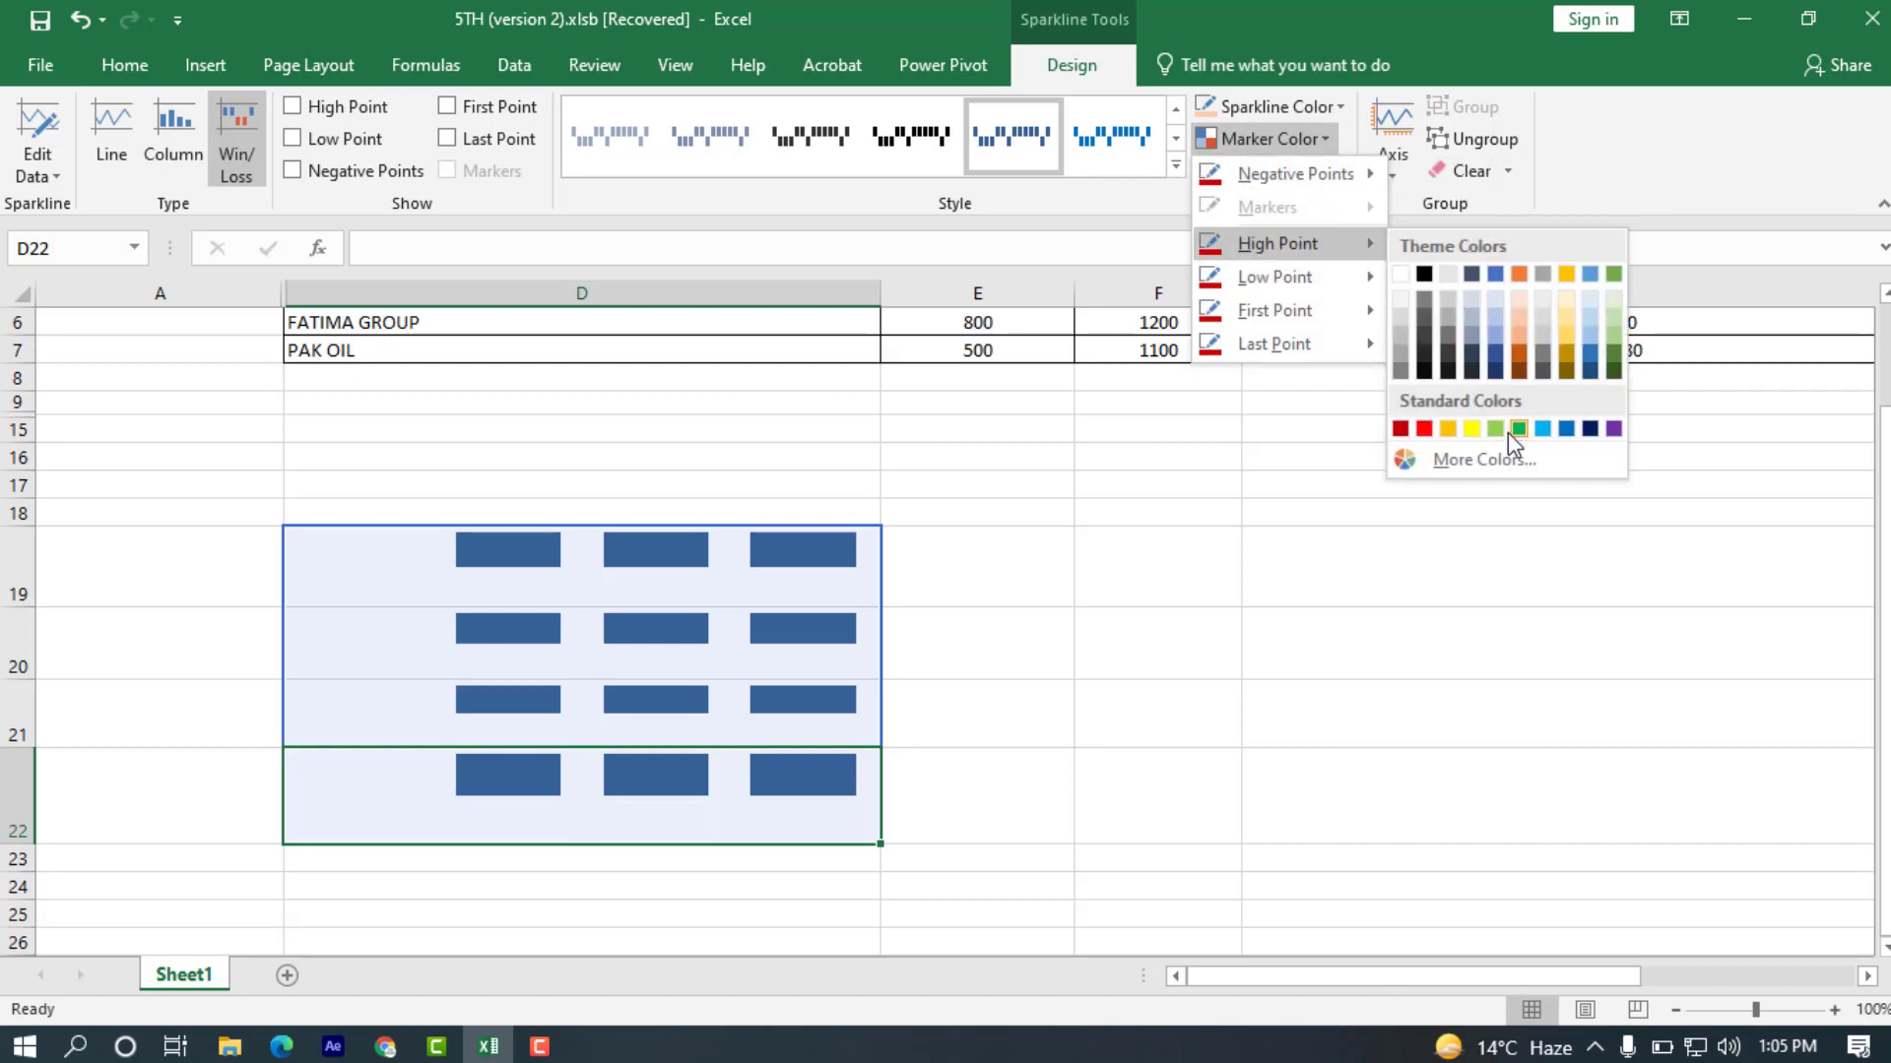
{"action": "left_click", "coordinate": [1508, 433]}
{"action": "left_click", "coordinate": [1307, 139]}
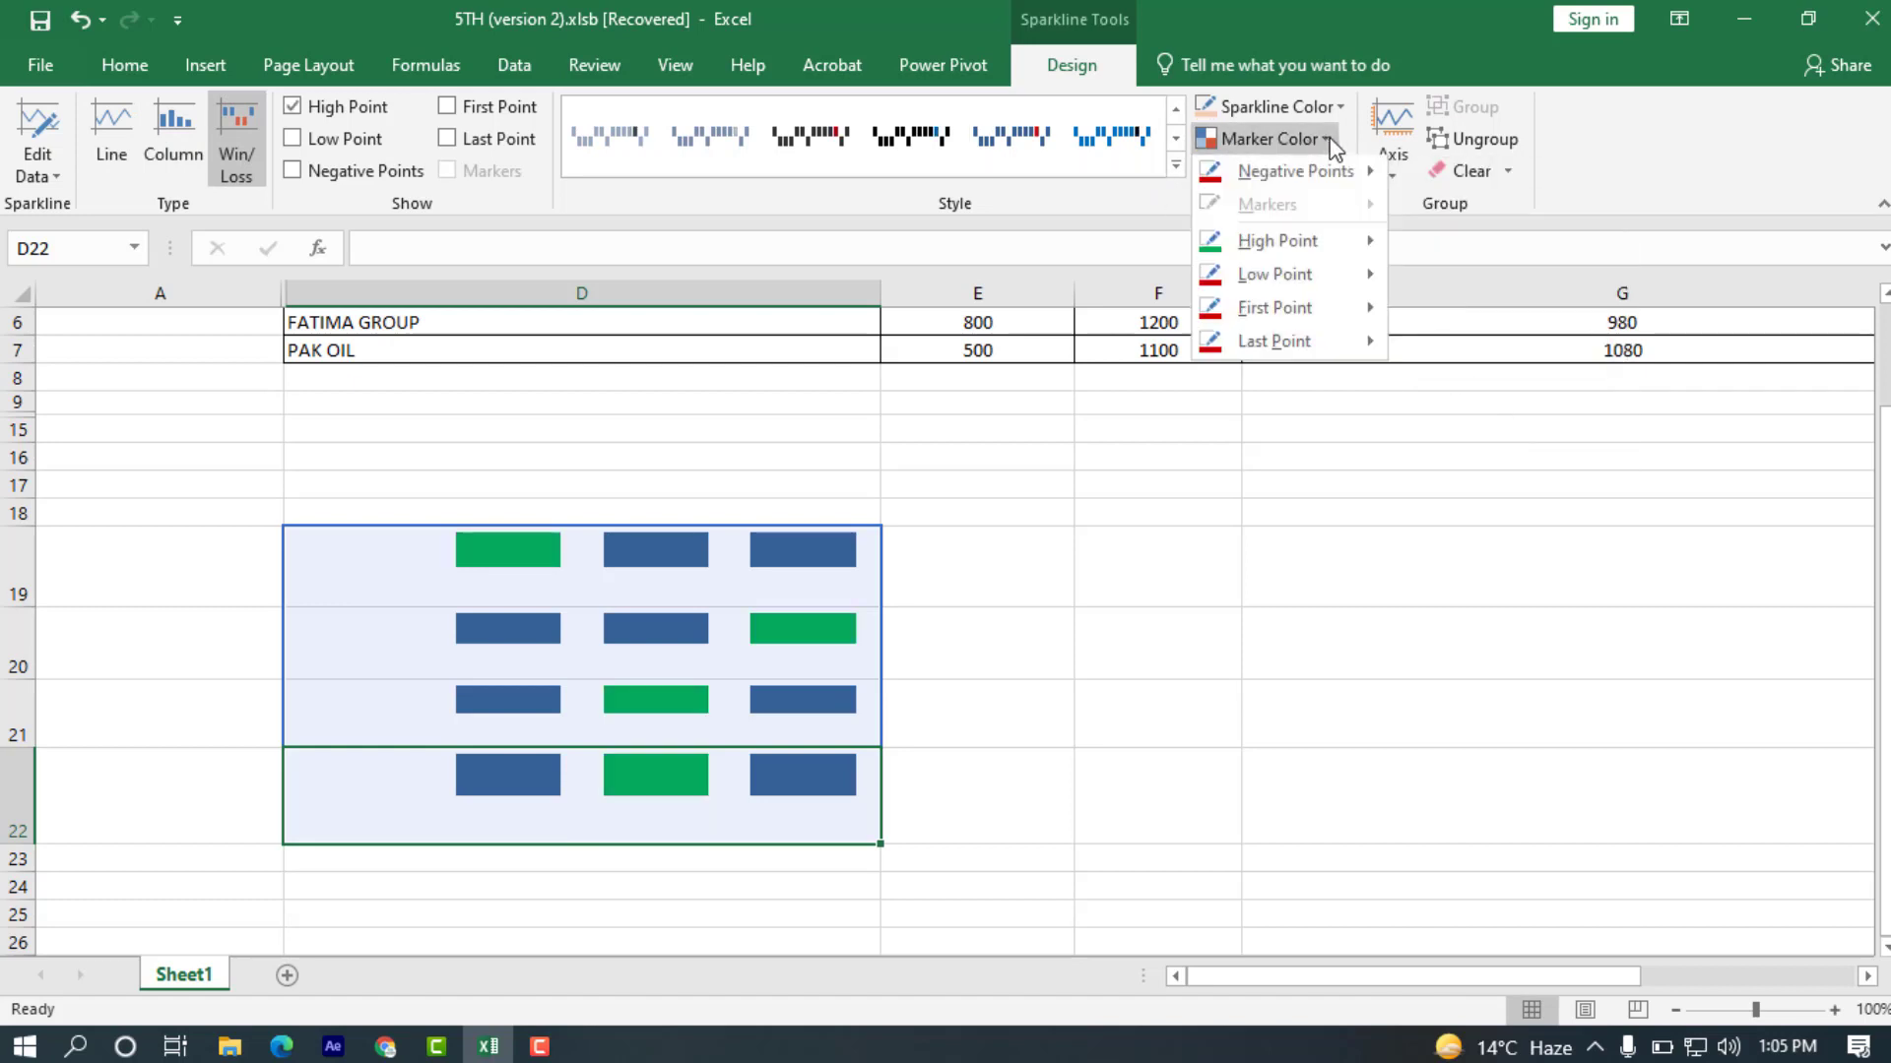
{"action": "mouse_move", "coordinate": [1347, 279]}
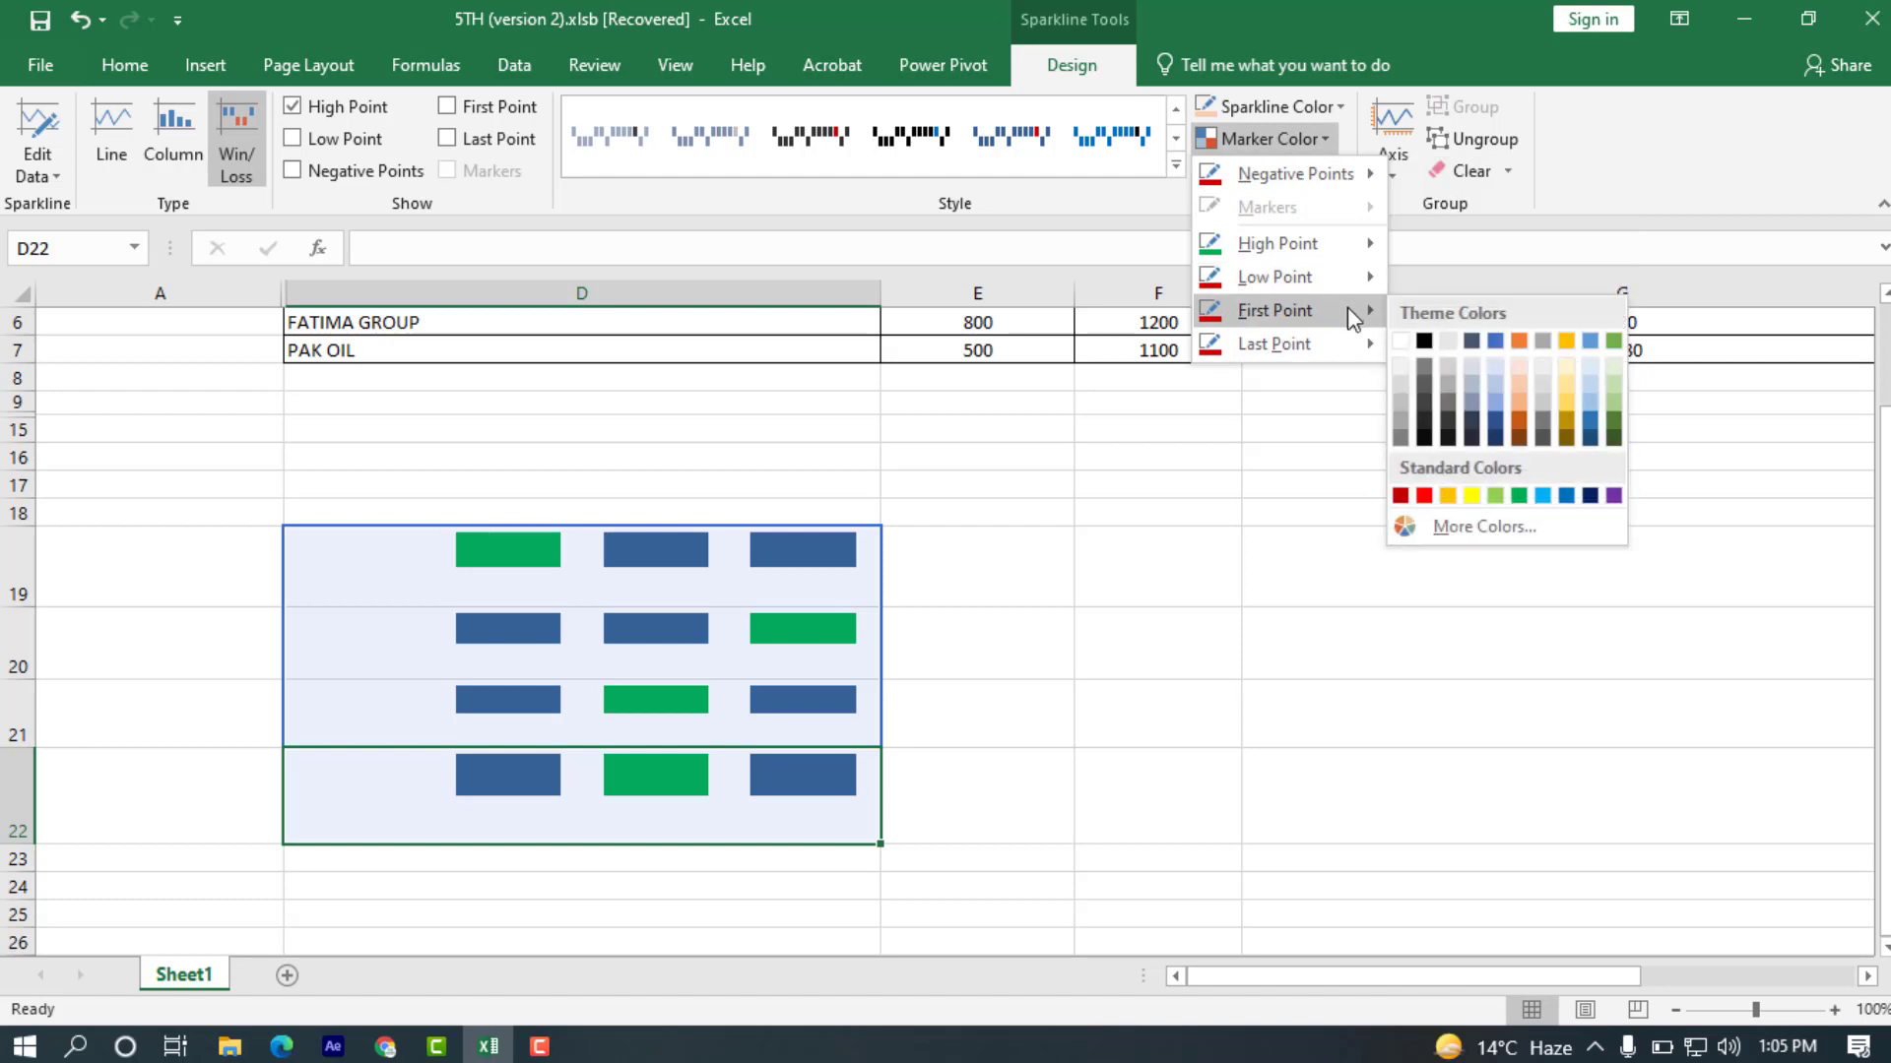
{"action": "left_click", "coordinate": [1425, 462]}
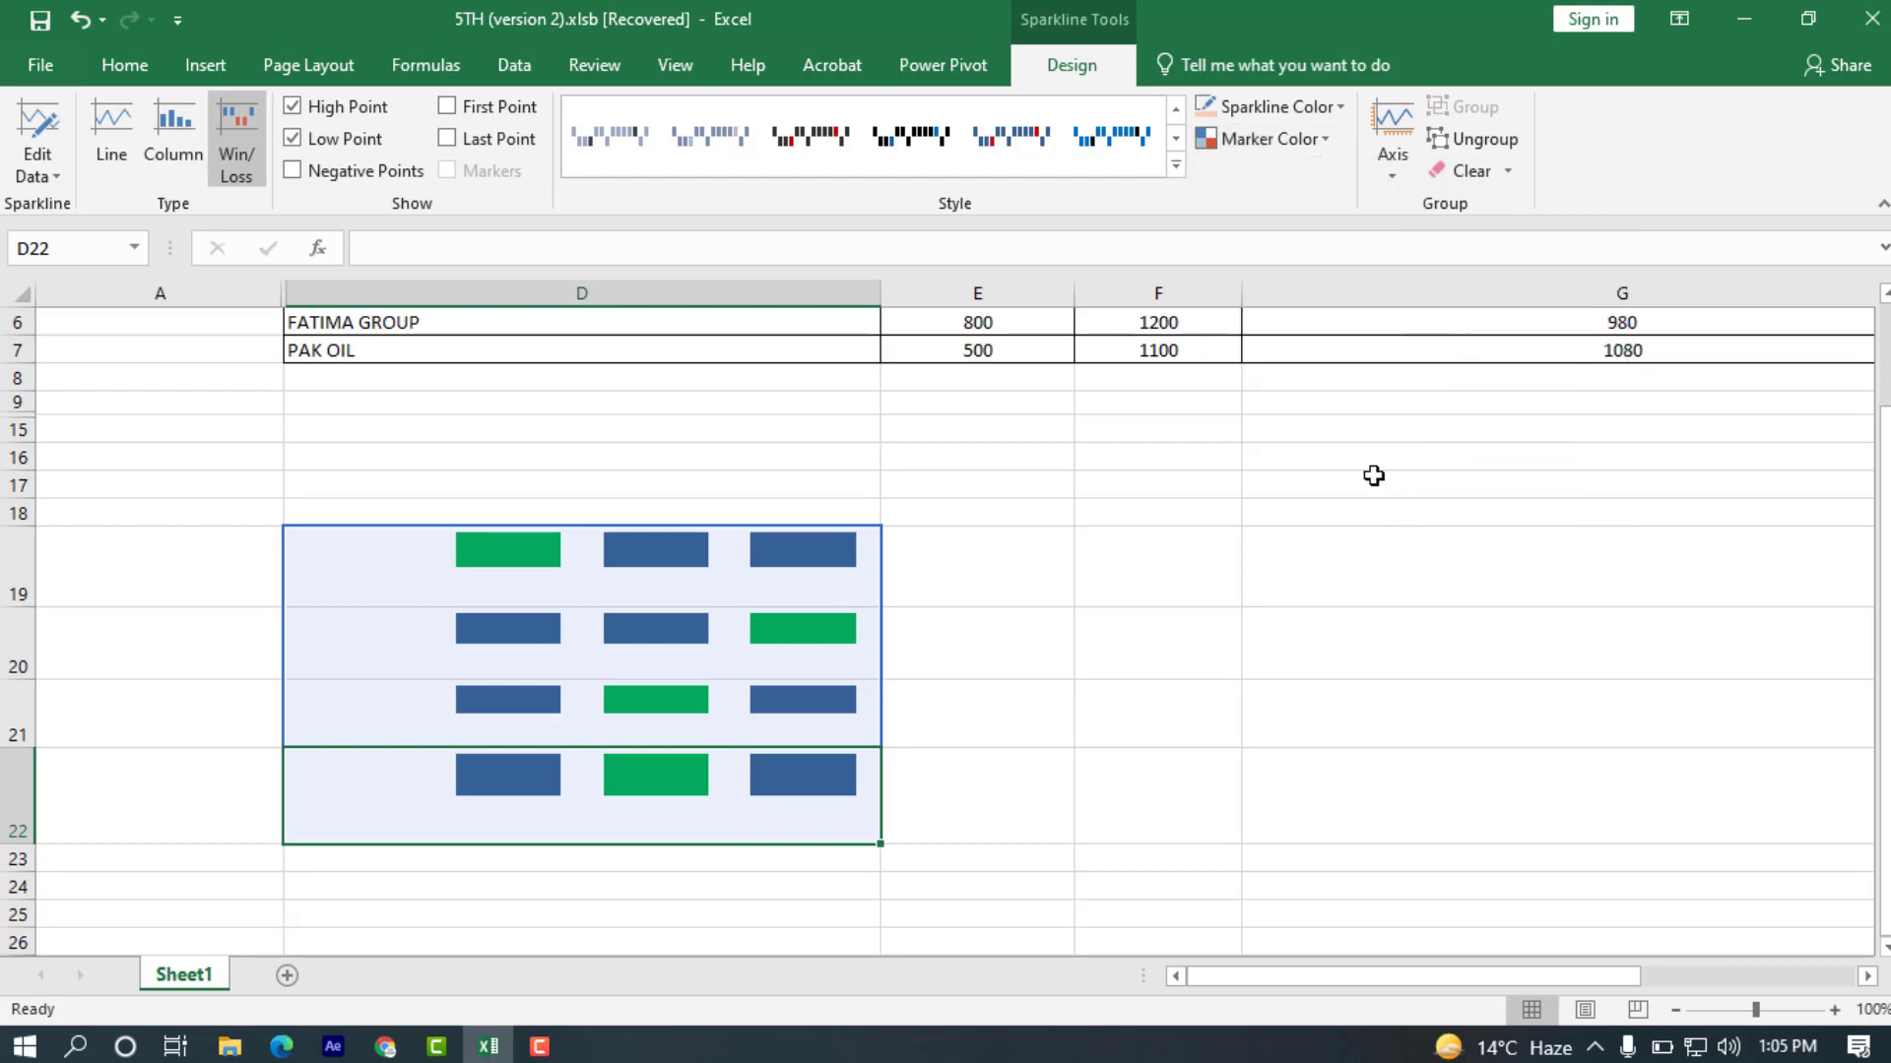
Set the sparklines' Last Point marker color to red and deselect the group.
{"action": "left_click", "coordinate": [1331, 141]}
{"action": "mouse_move", "coordinate": [1368, 345]}
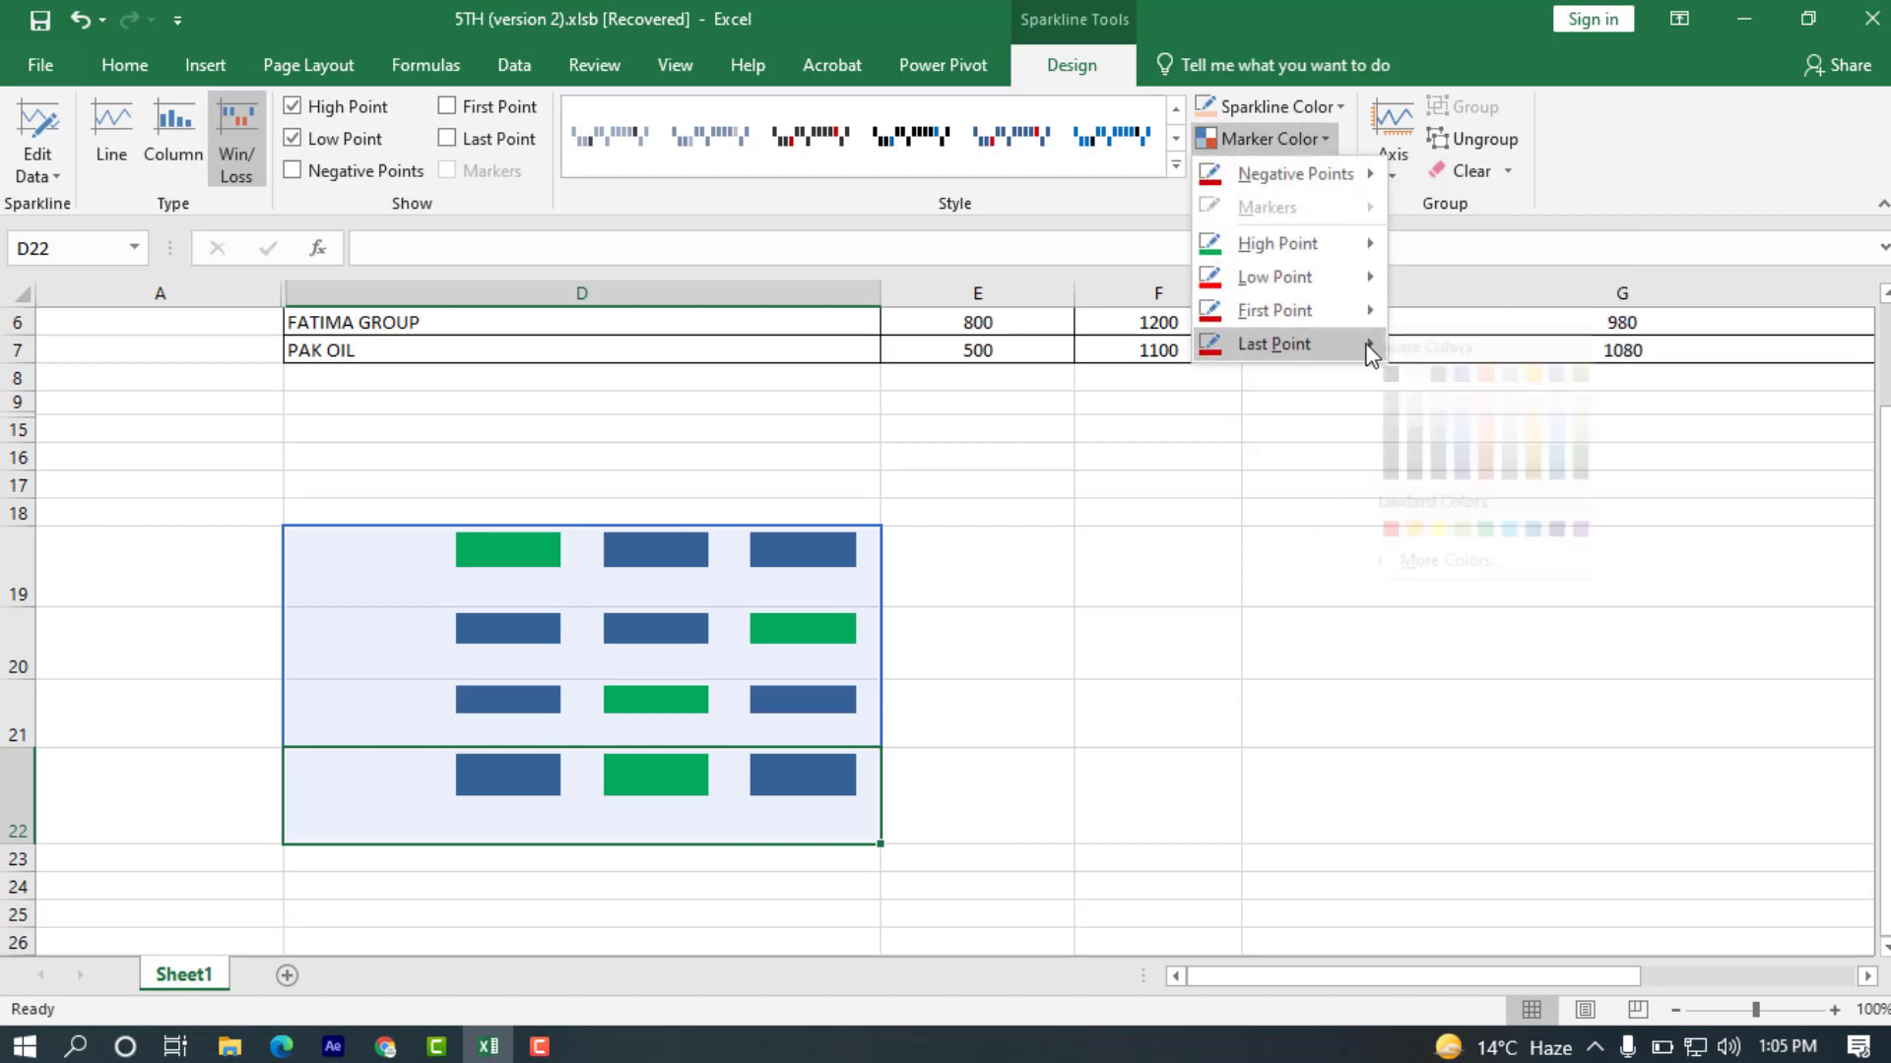
{"action": "left_click", "coordinate": [1425, 532]}
{"action": "left_click", "coordinate": [1279, 616]}
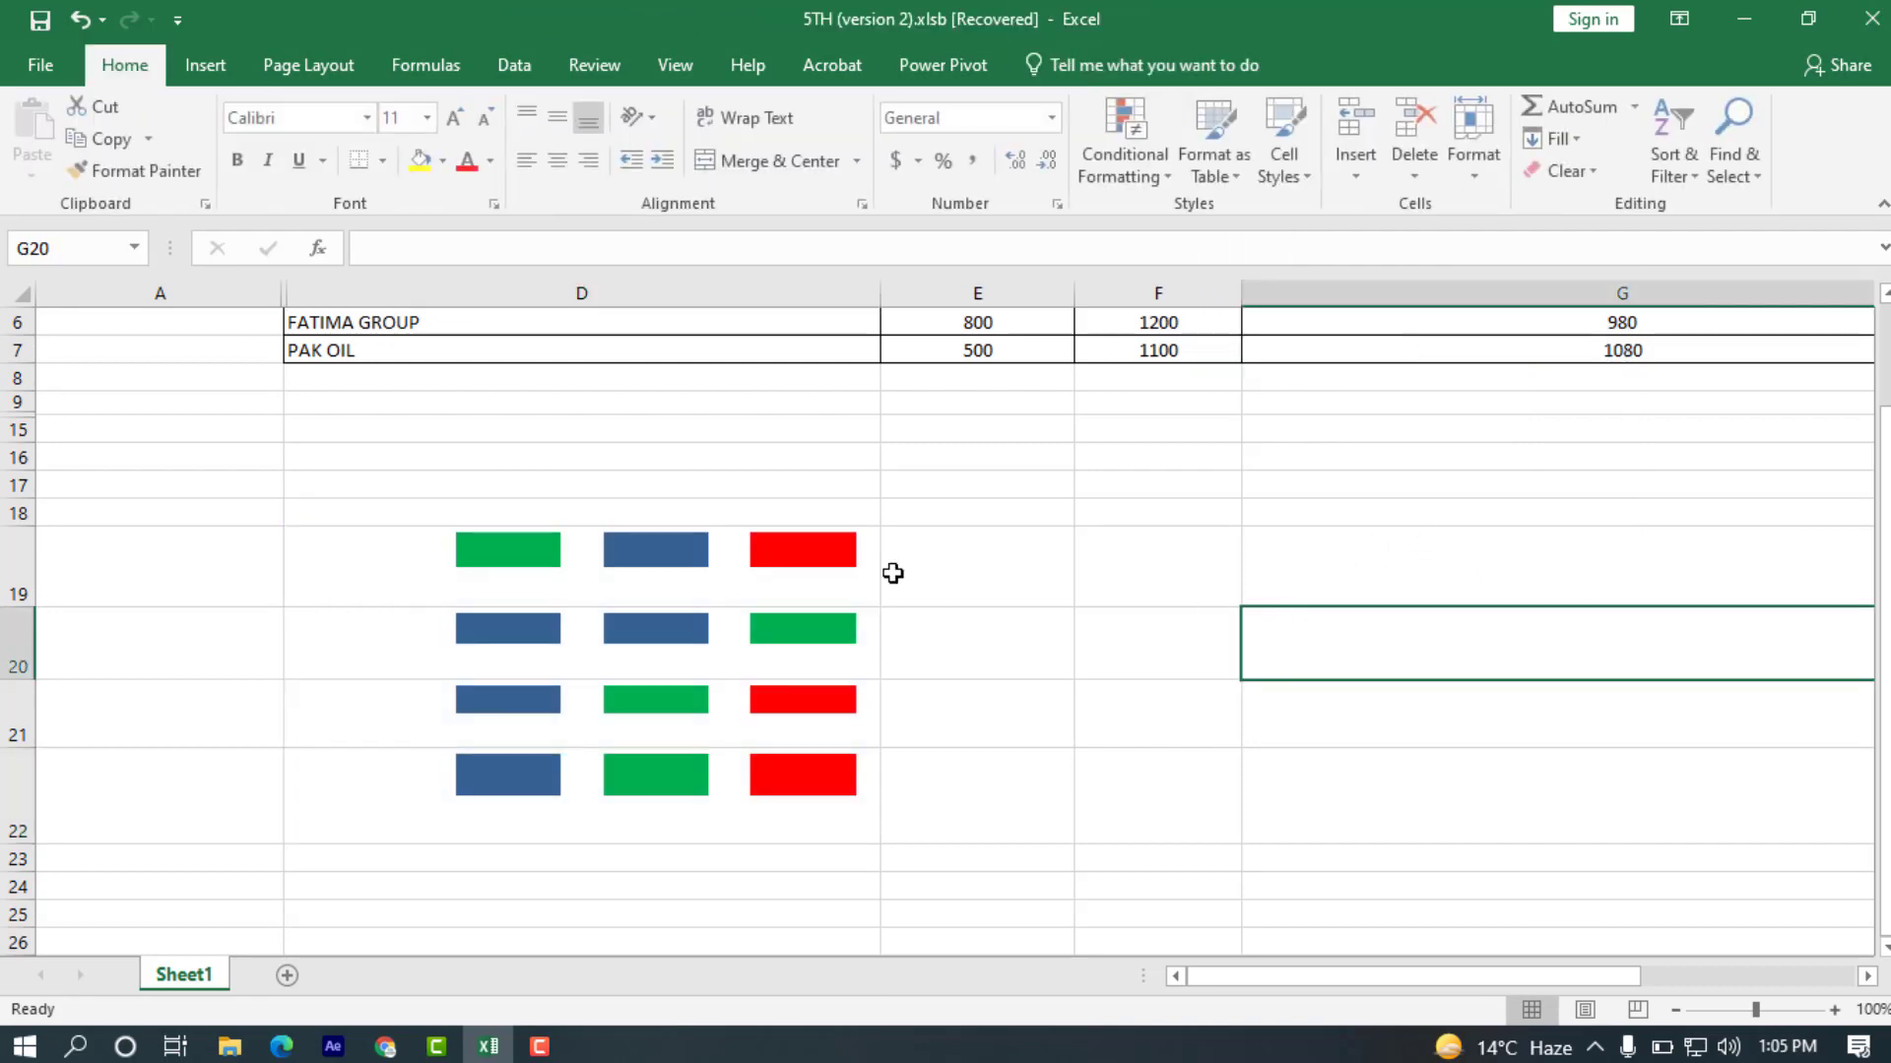
{"action": "left_click", "coordinate": [1009, 650]}
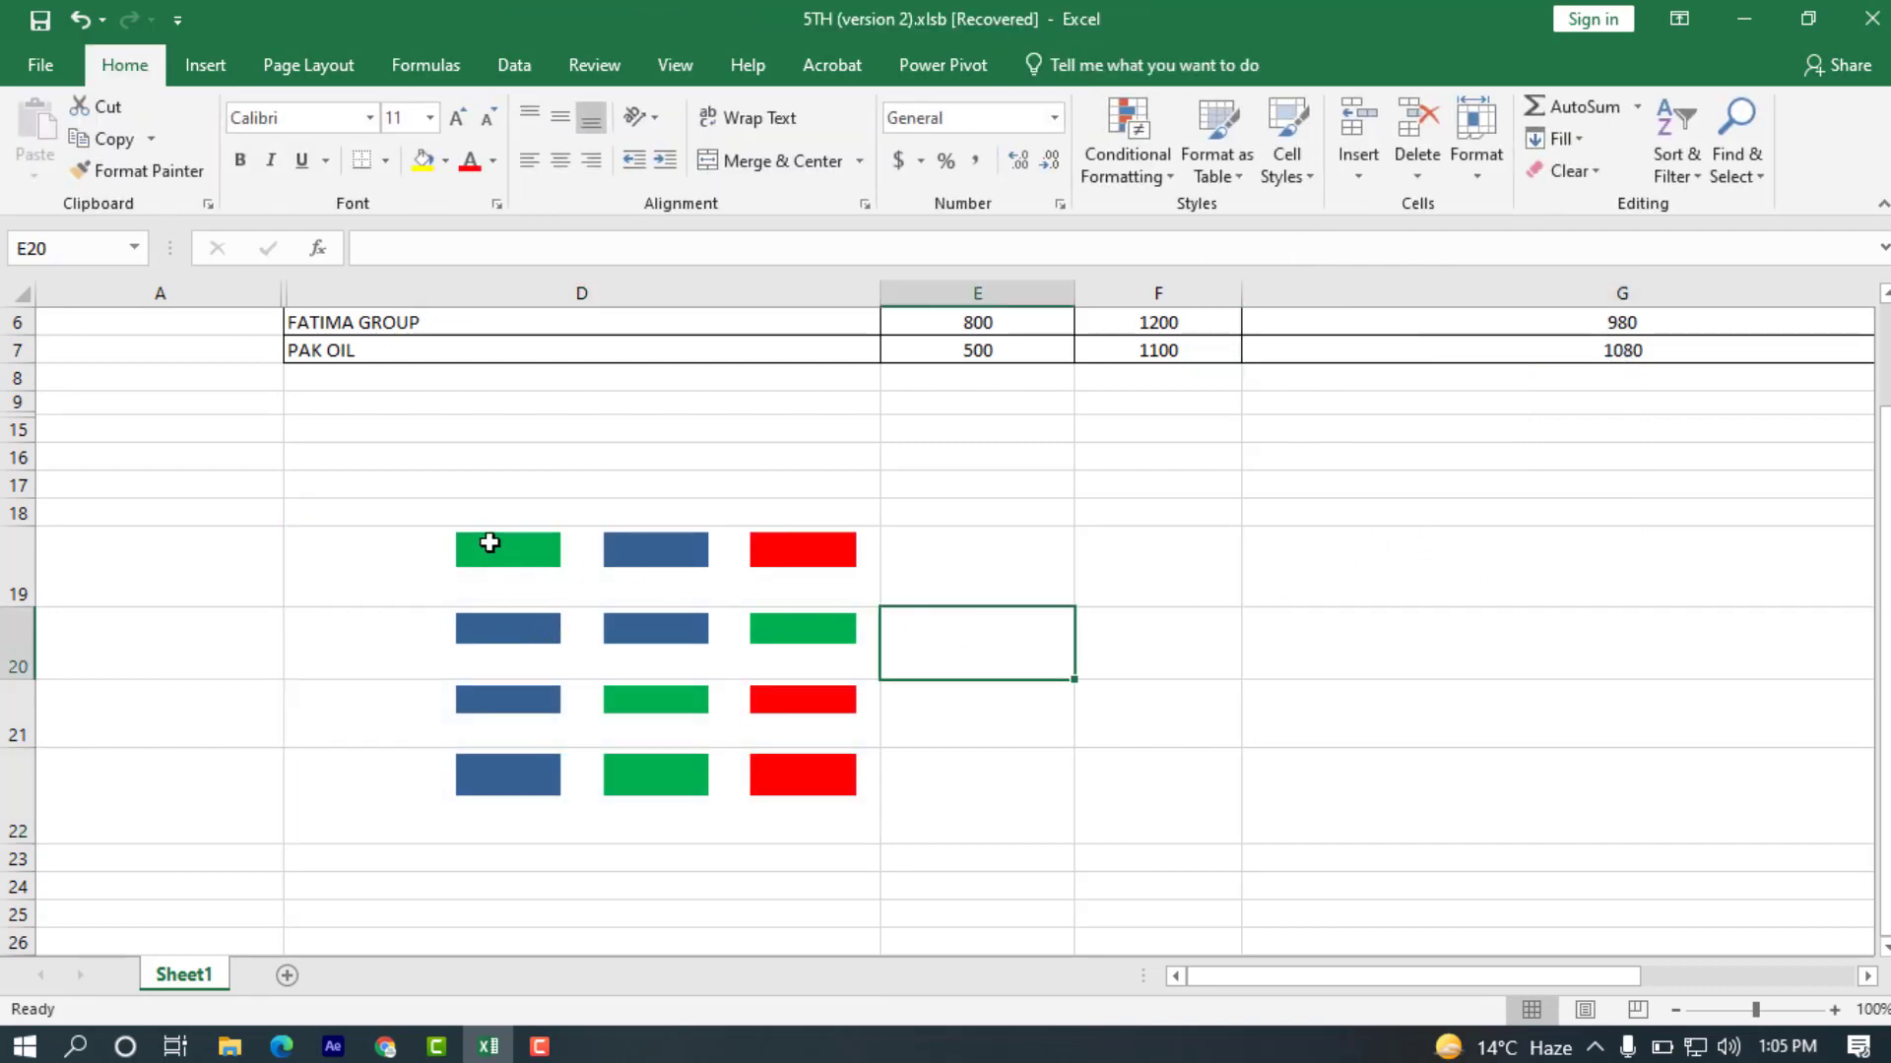
{"action": "left_click", "coordinate": [957, 772]}
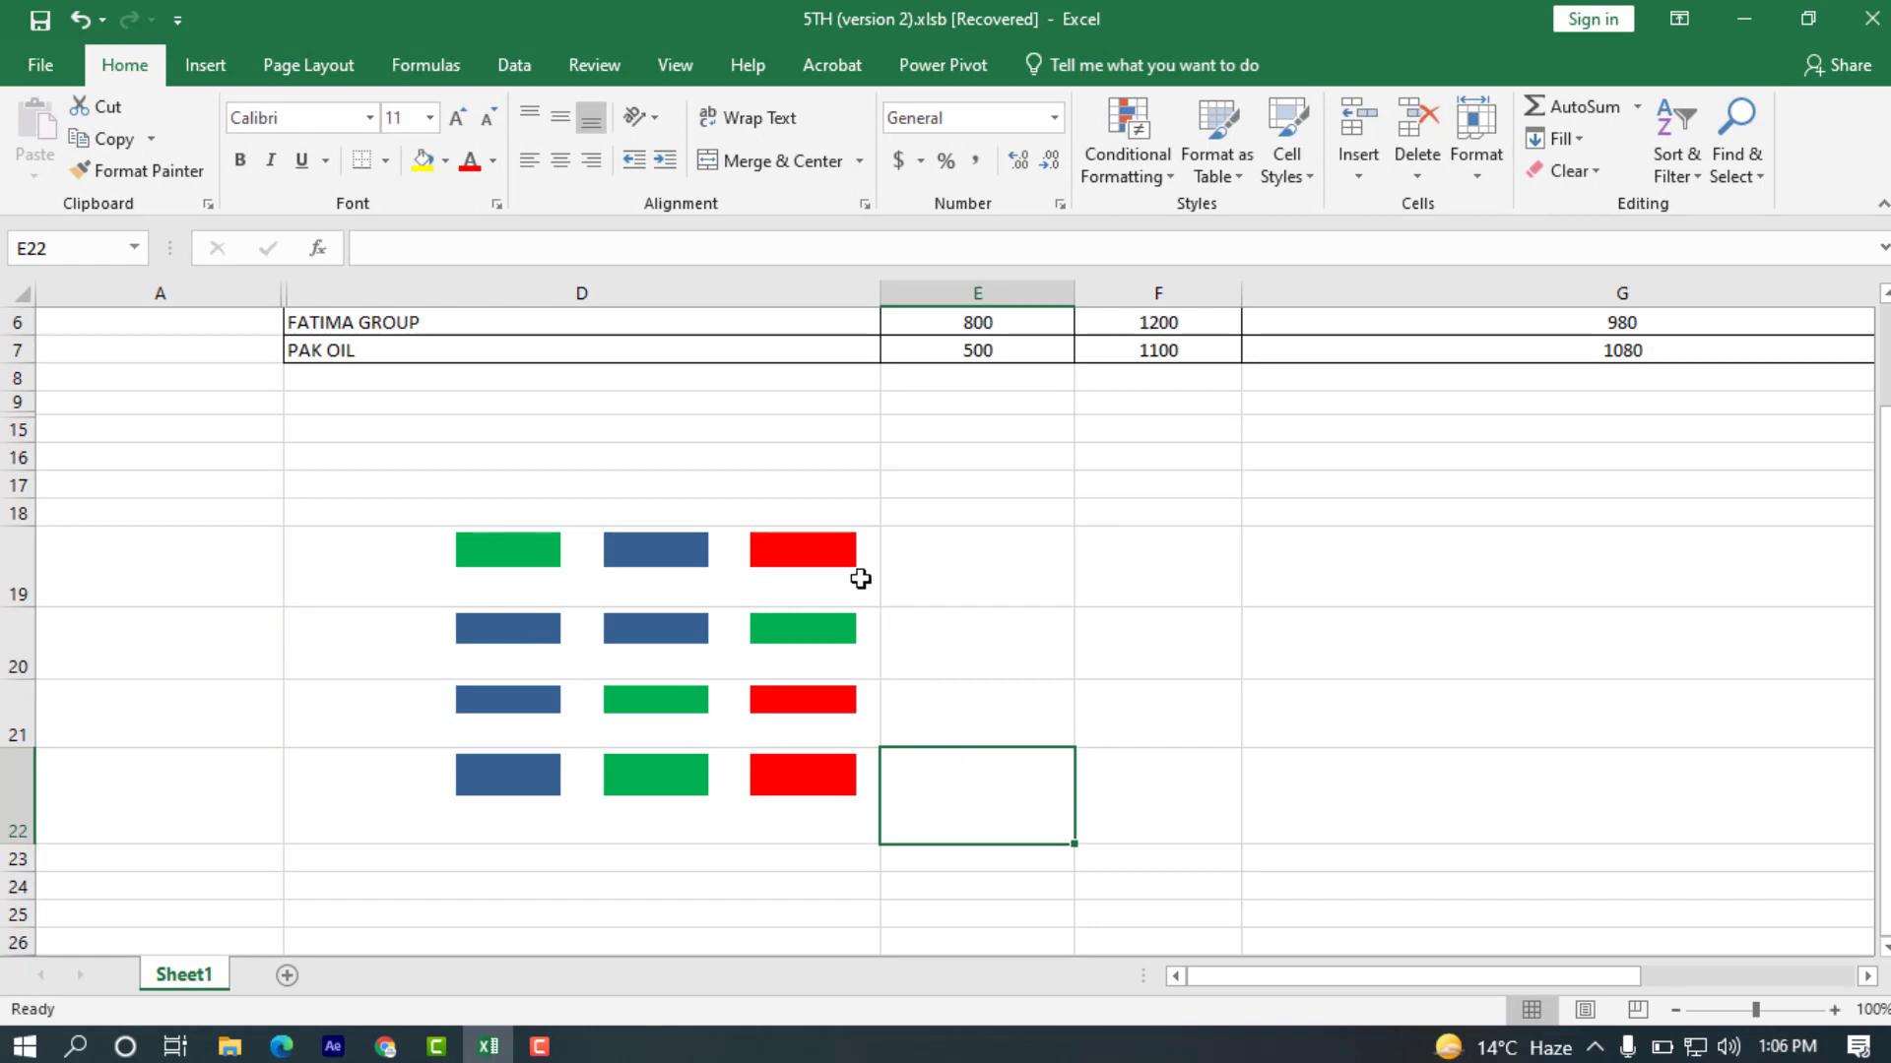
{"action": "left_click", "coordinate": [860, 579]}
{"action": "left_click", "coordinate": [827, 689]}
{"action": "left_click", "coordinate": [826, 759]}
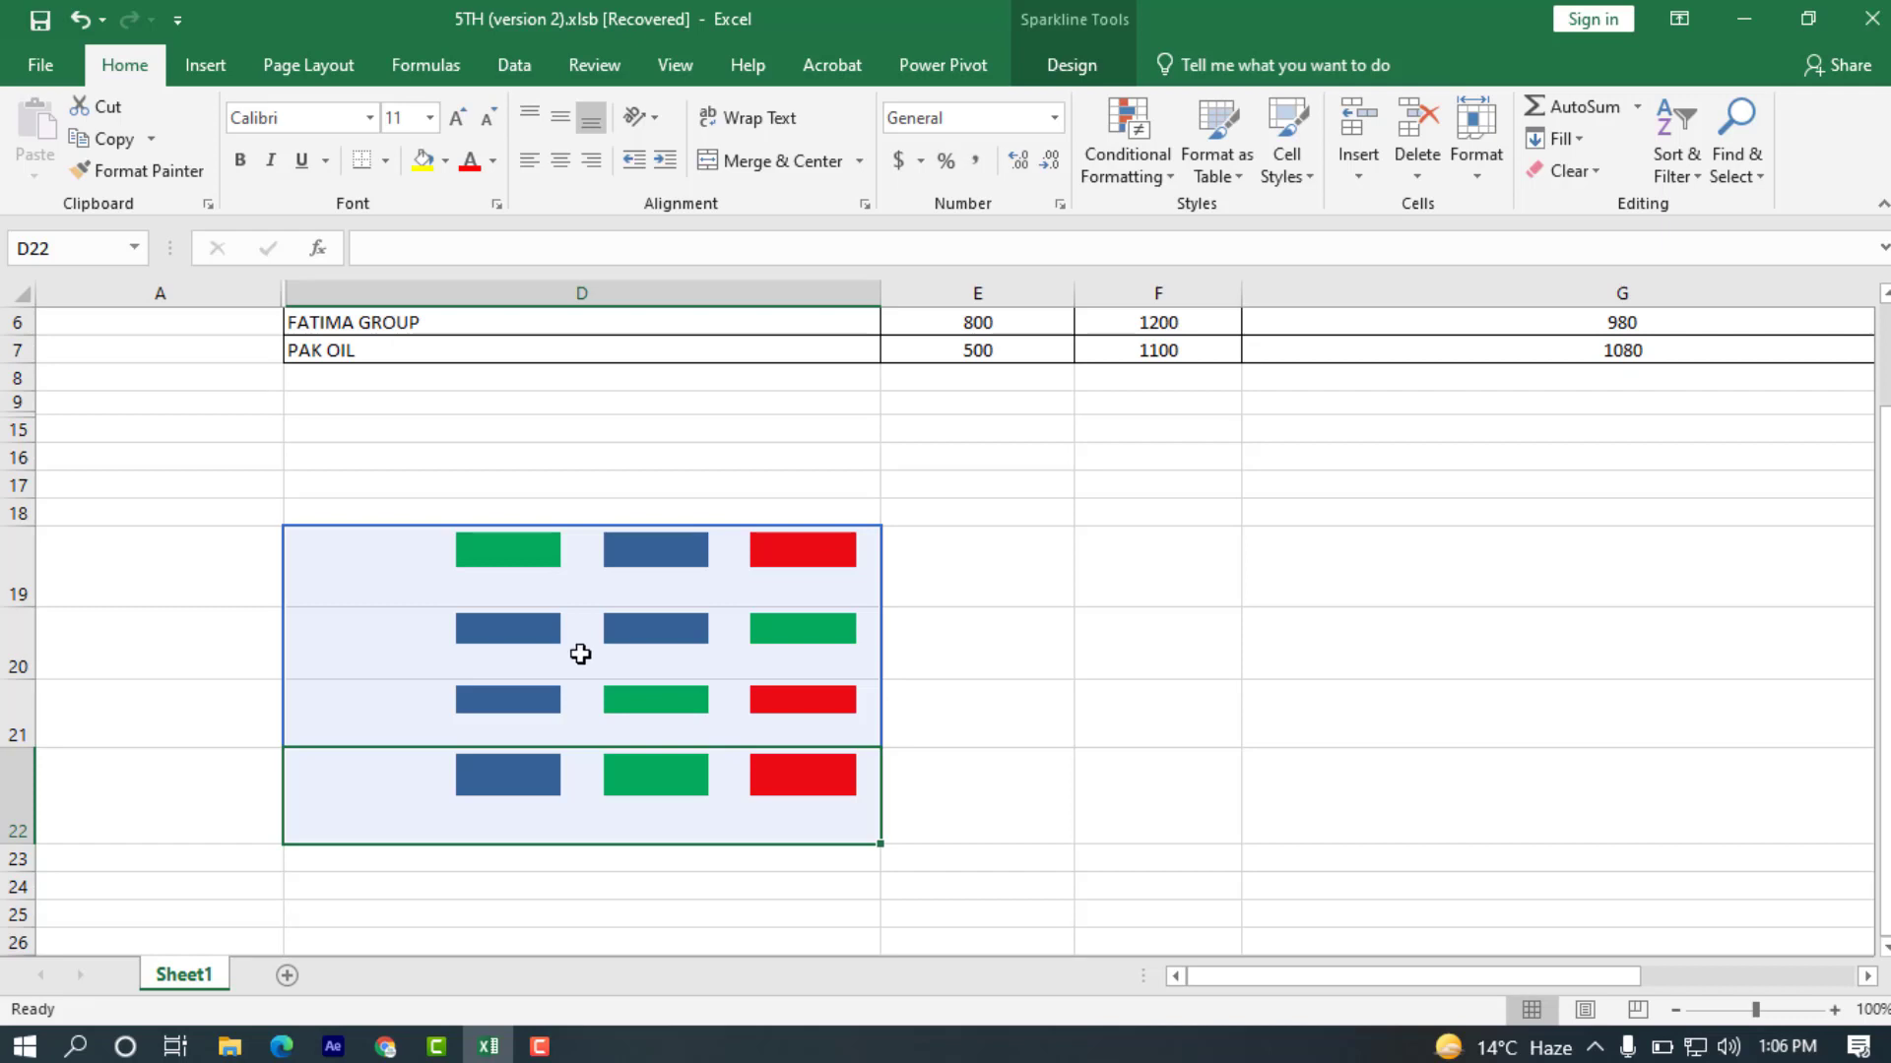
{"action": "left_click", "coordinate": [539, 1047]}
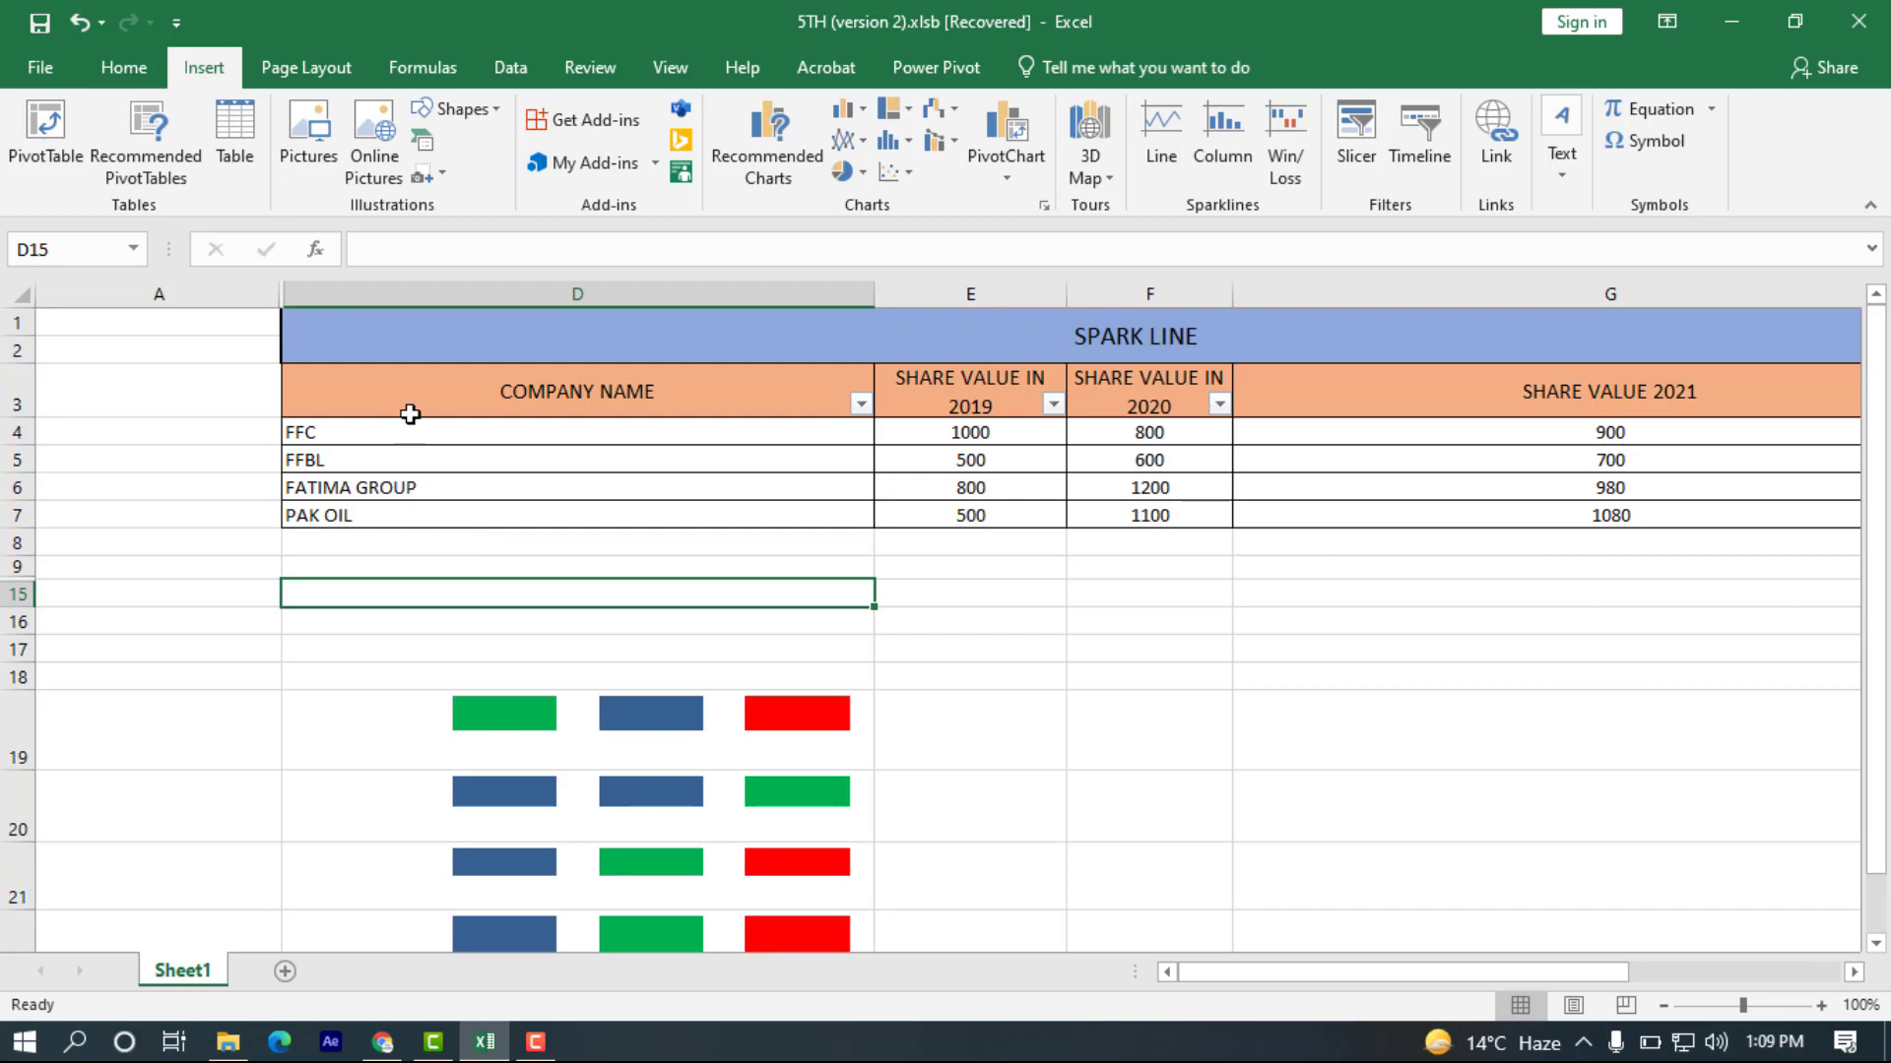
{"action": "left_click", "coordinate": [281, 357]}
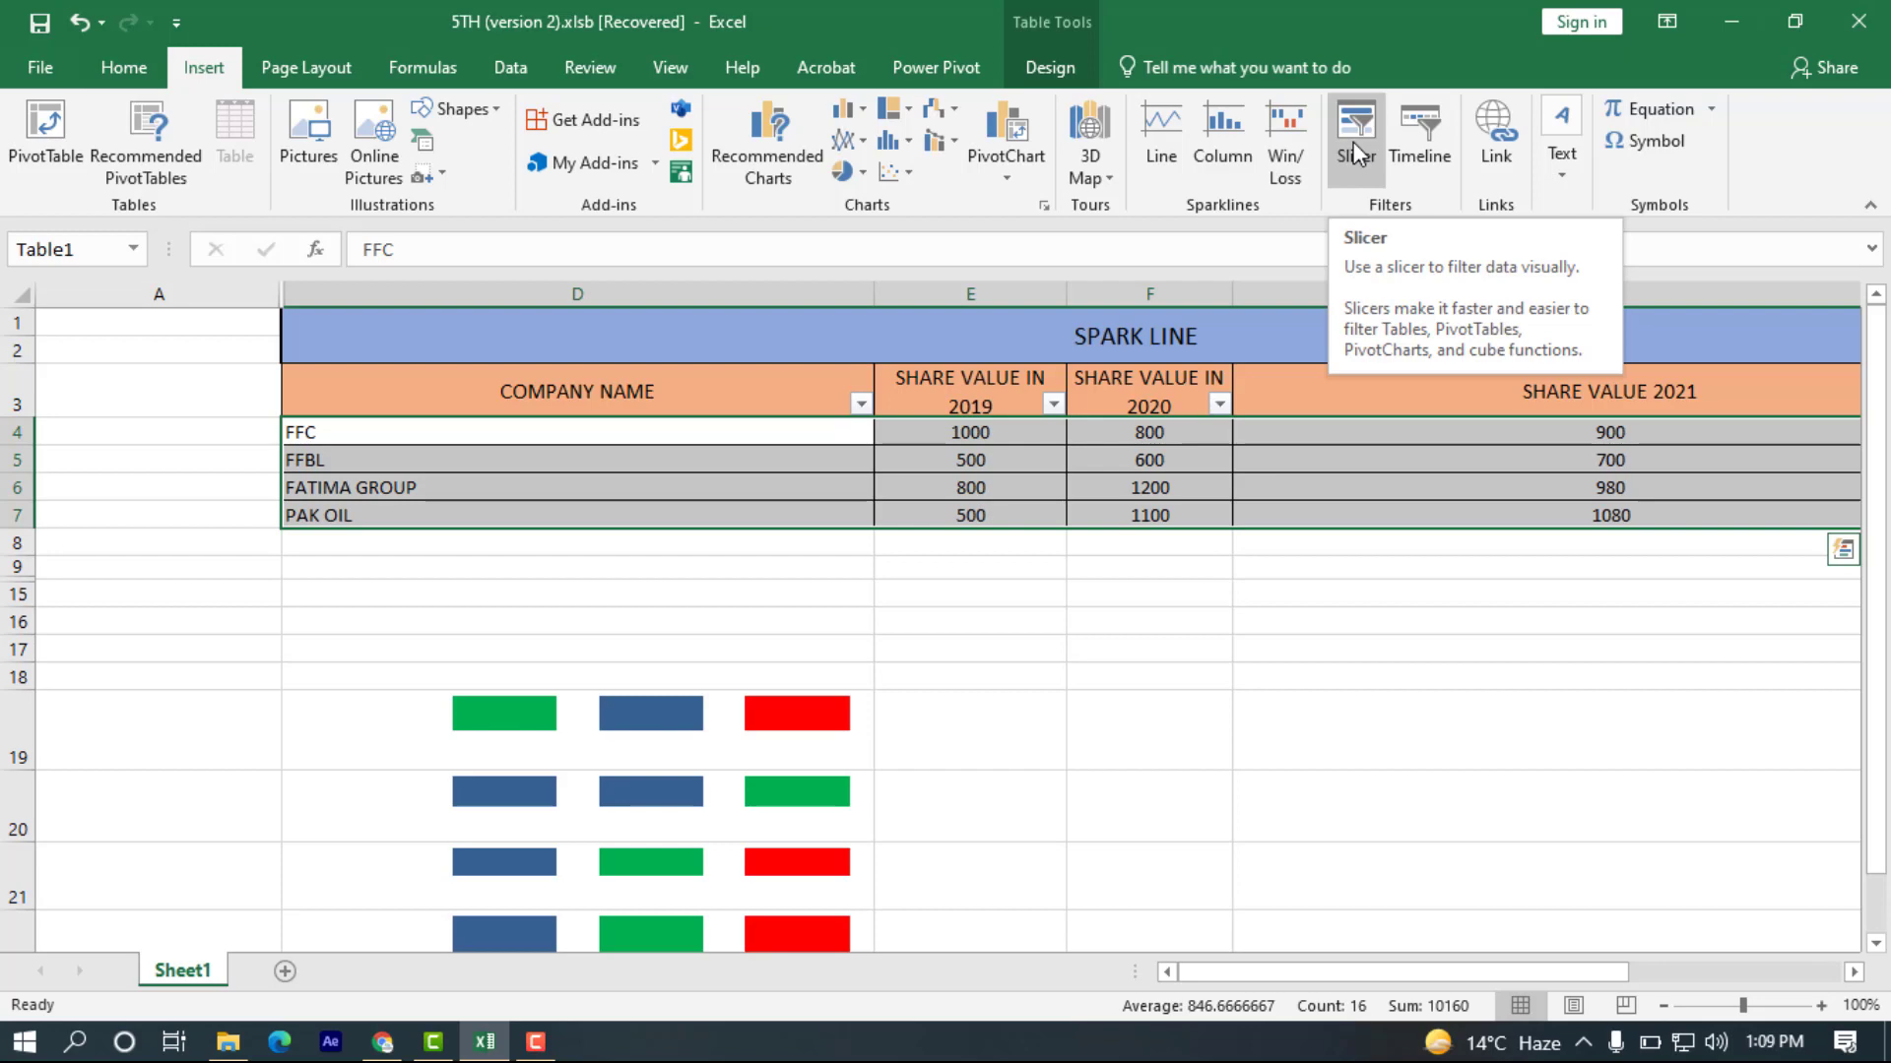
{"action": "left_click", "coordinate": [920, 439]}
{"action": "left_click", "coordinate": [819, 402]}
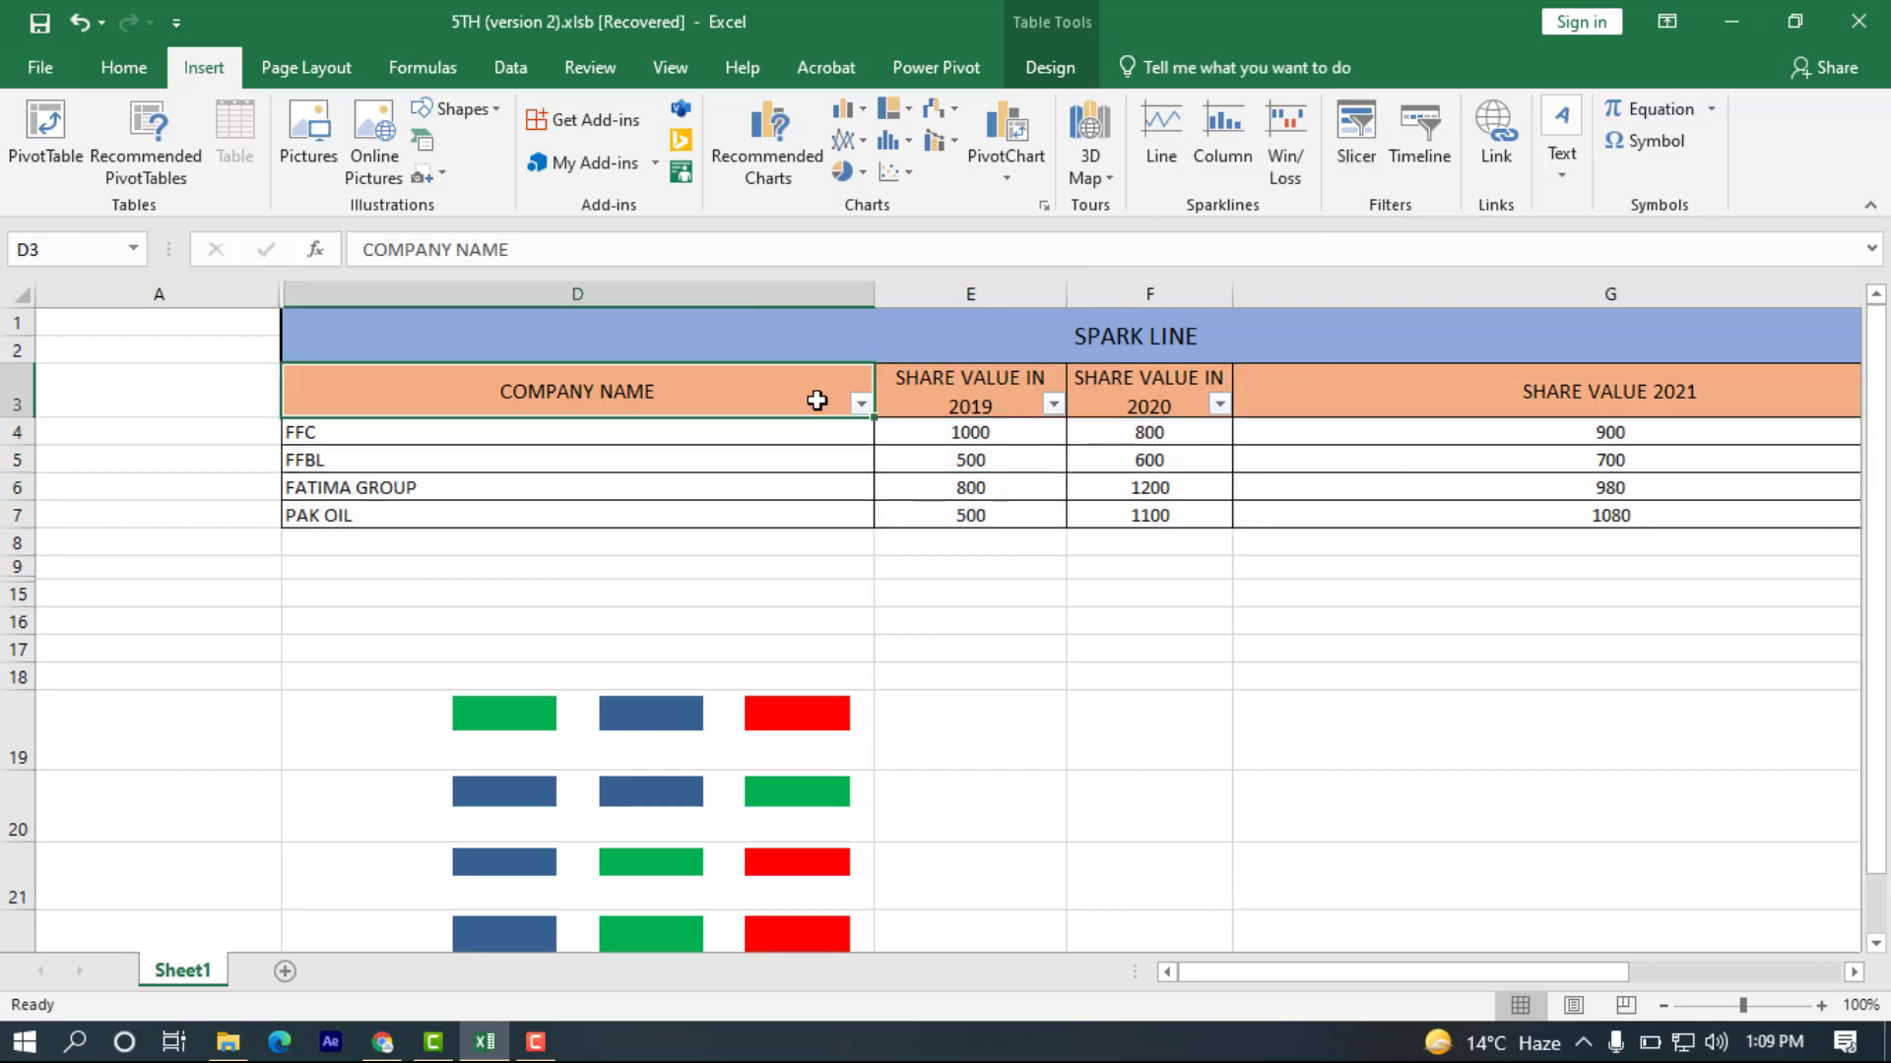
{"action": "left_click", "coordinate": [900, 397]}
{"action": "left_click", "coordinate": [1091, 394]}
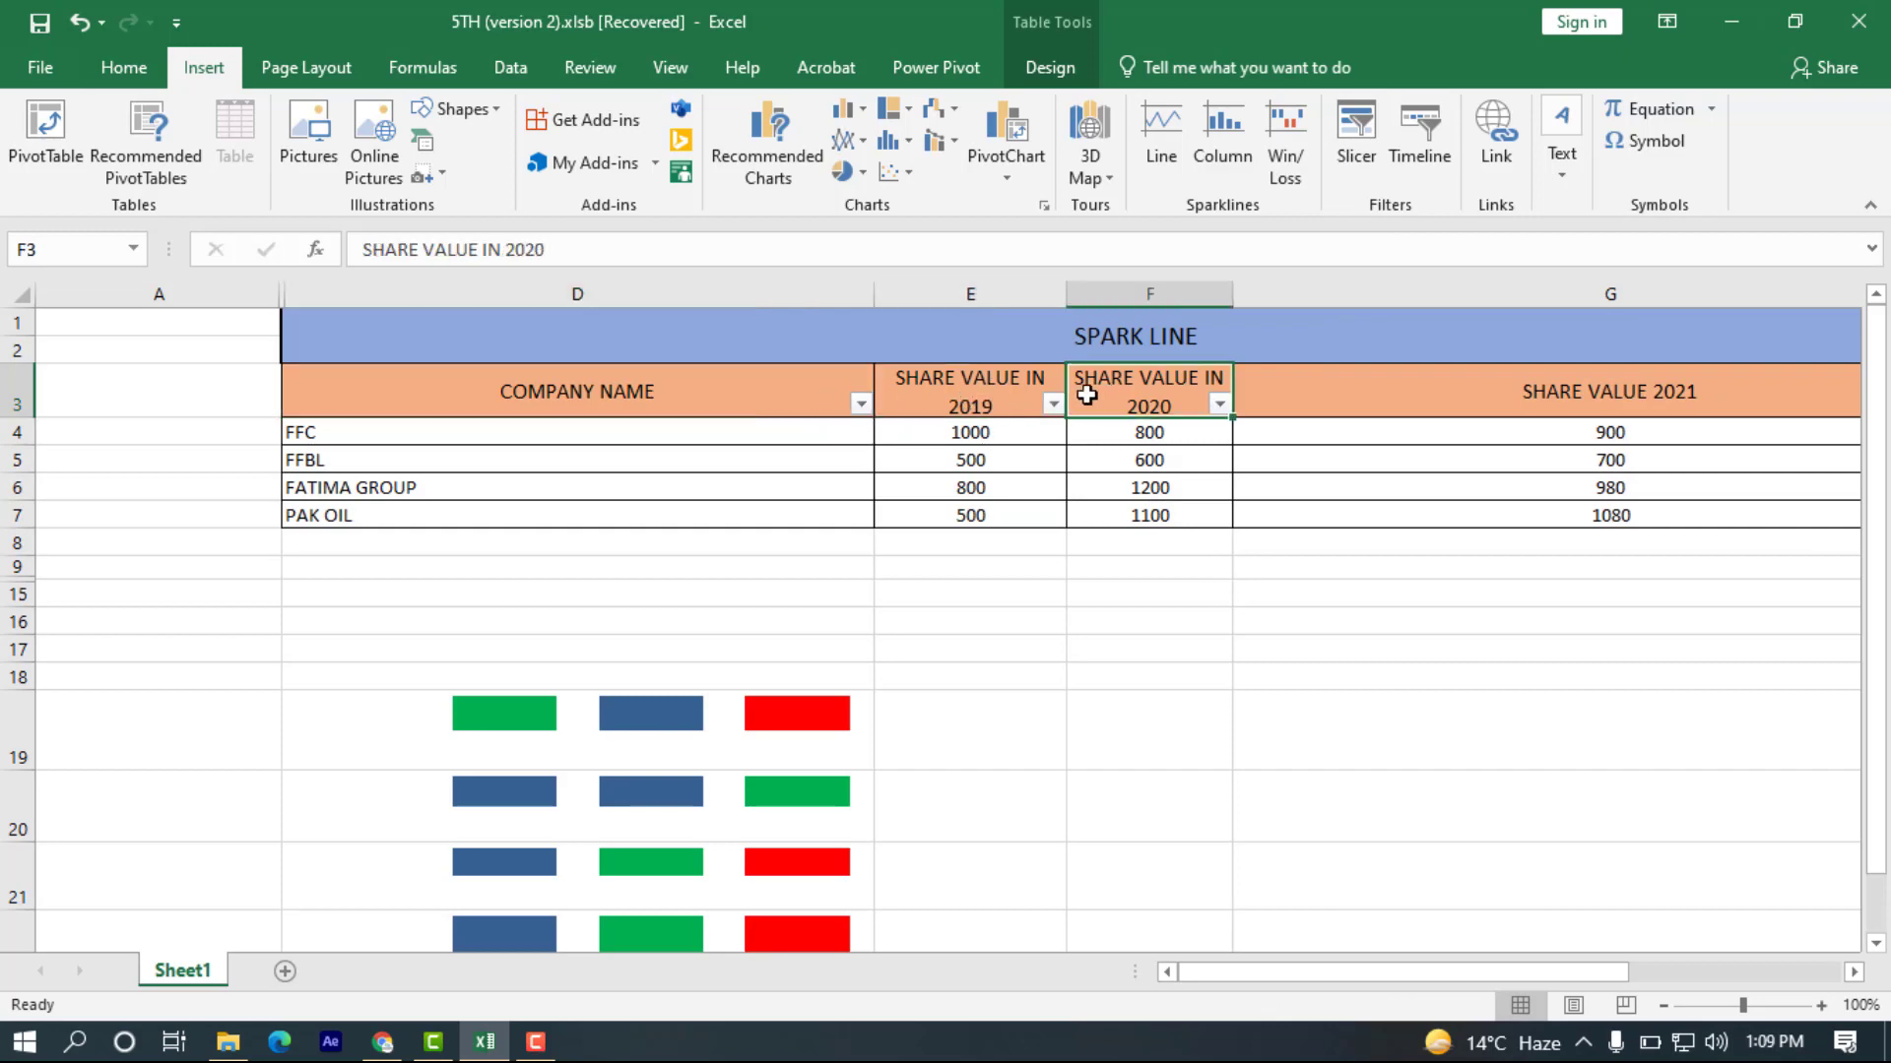
Filter the table's SHARE VALUE IN 2019 column to show only the value 800.
{"action": "left_click", "coordinate": [1052, 404]}
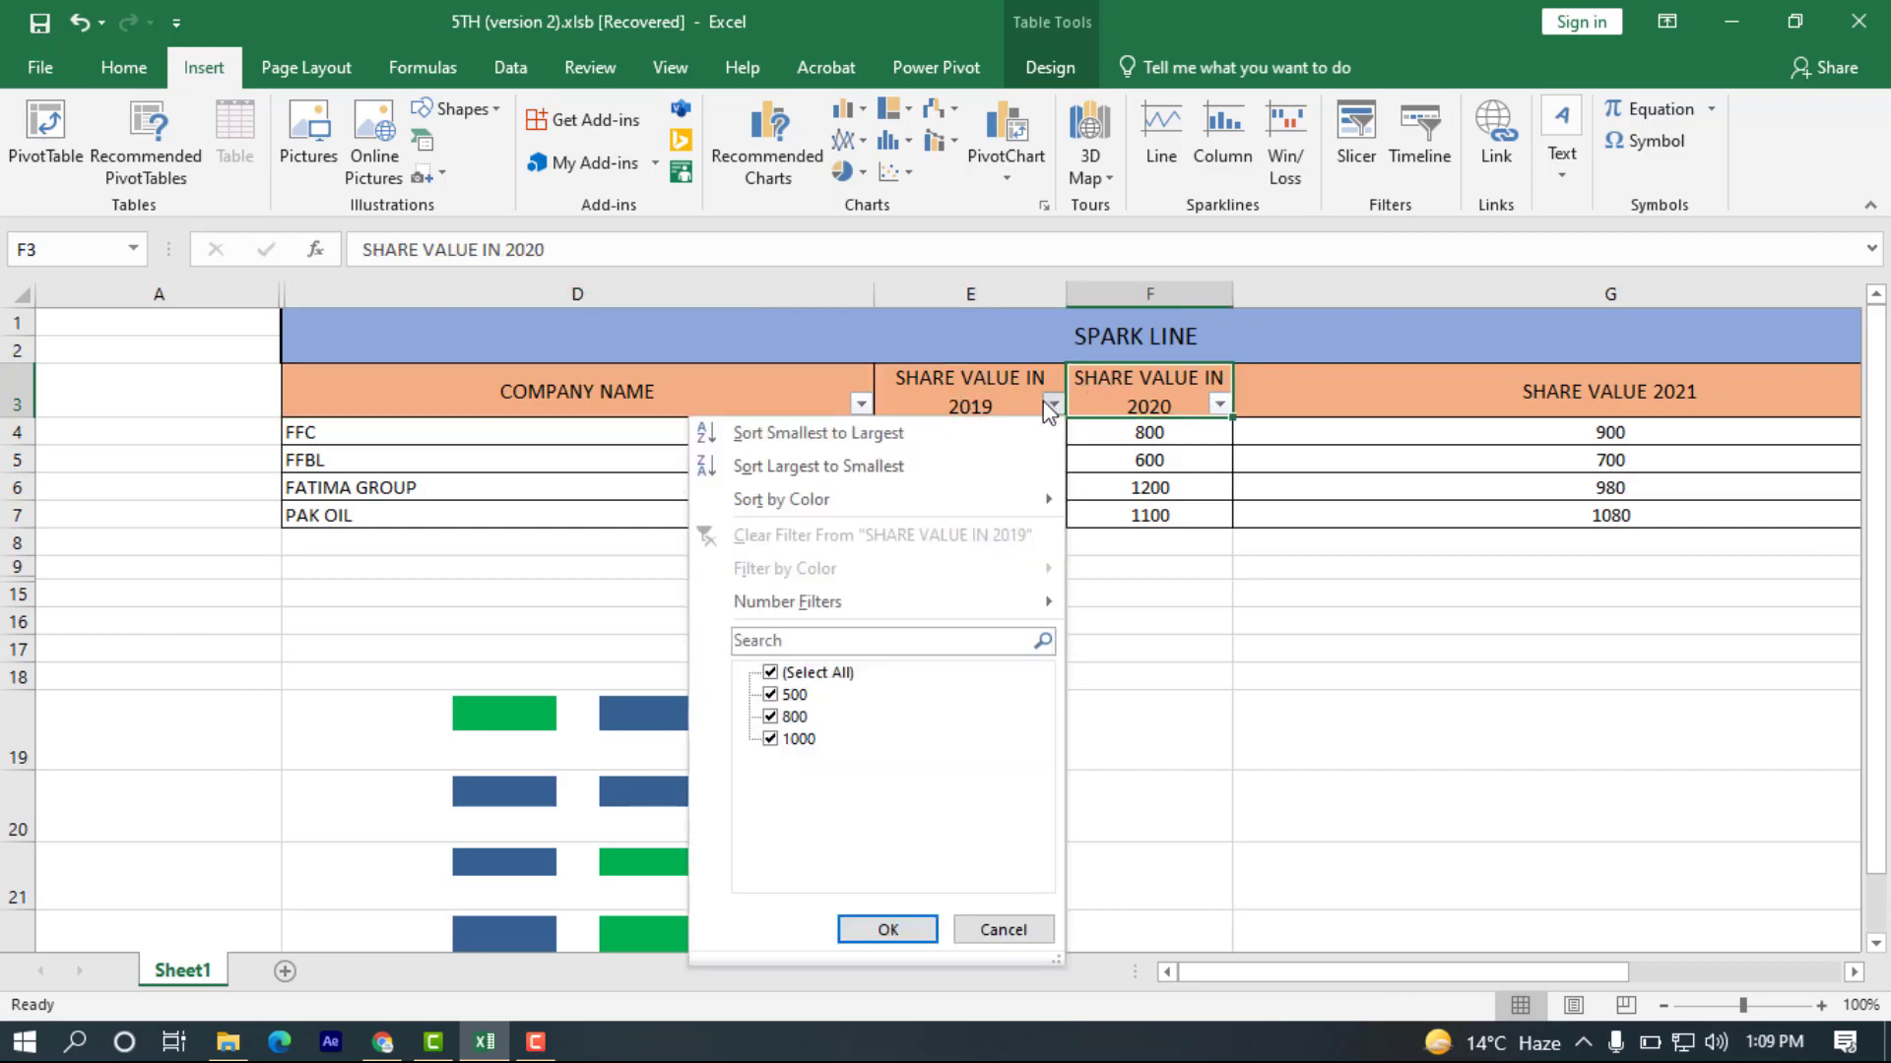
{"action": "left_click", "coordinate": [826, 679]}
{"action": "left_click", "coordinate": [770, 717]}
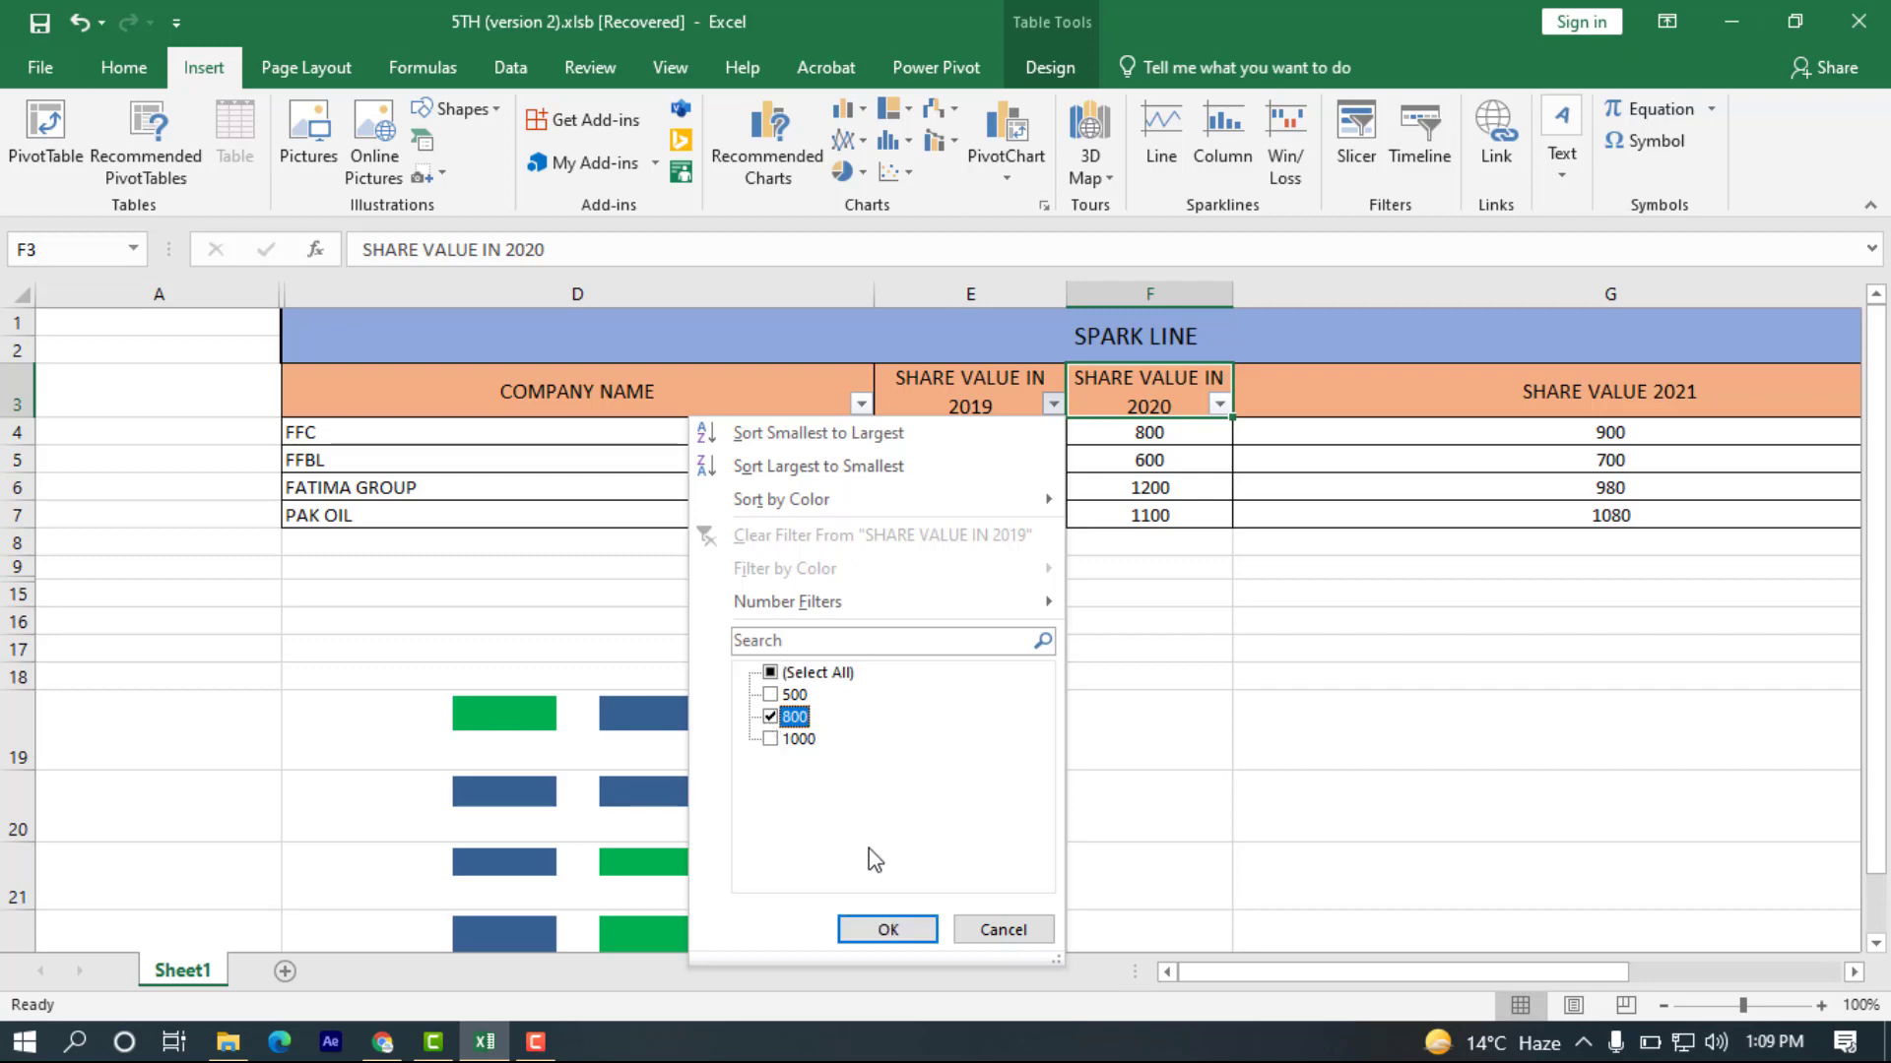
{"action": "left_click", "coordinate": [885, 930]}
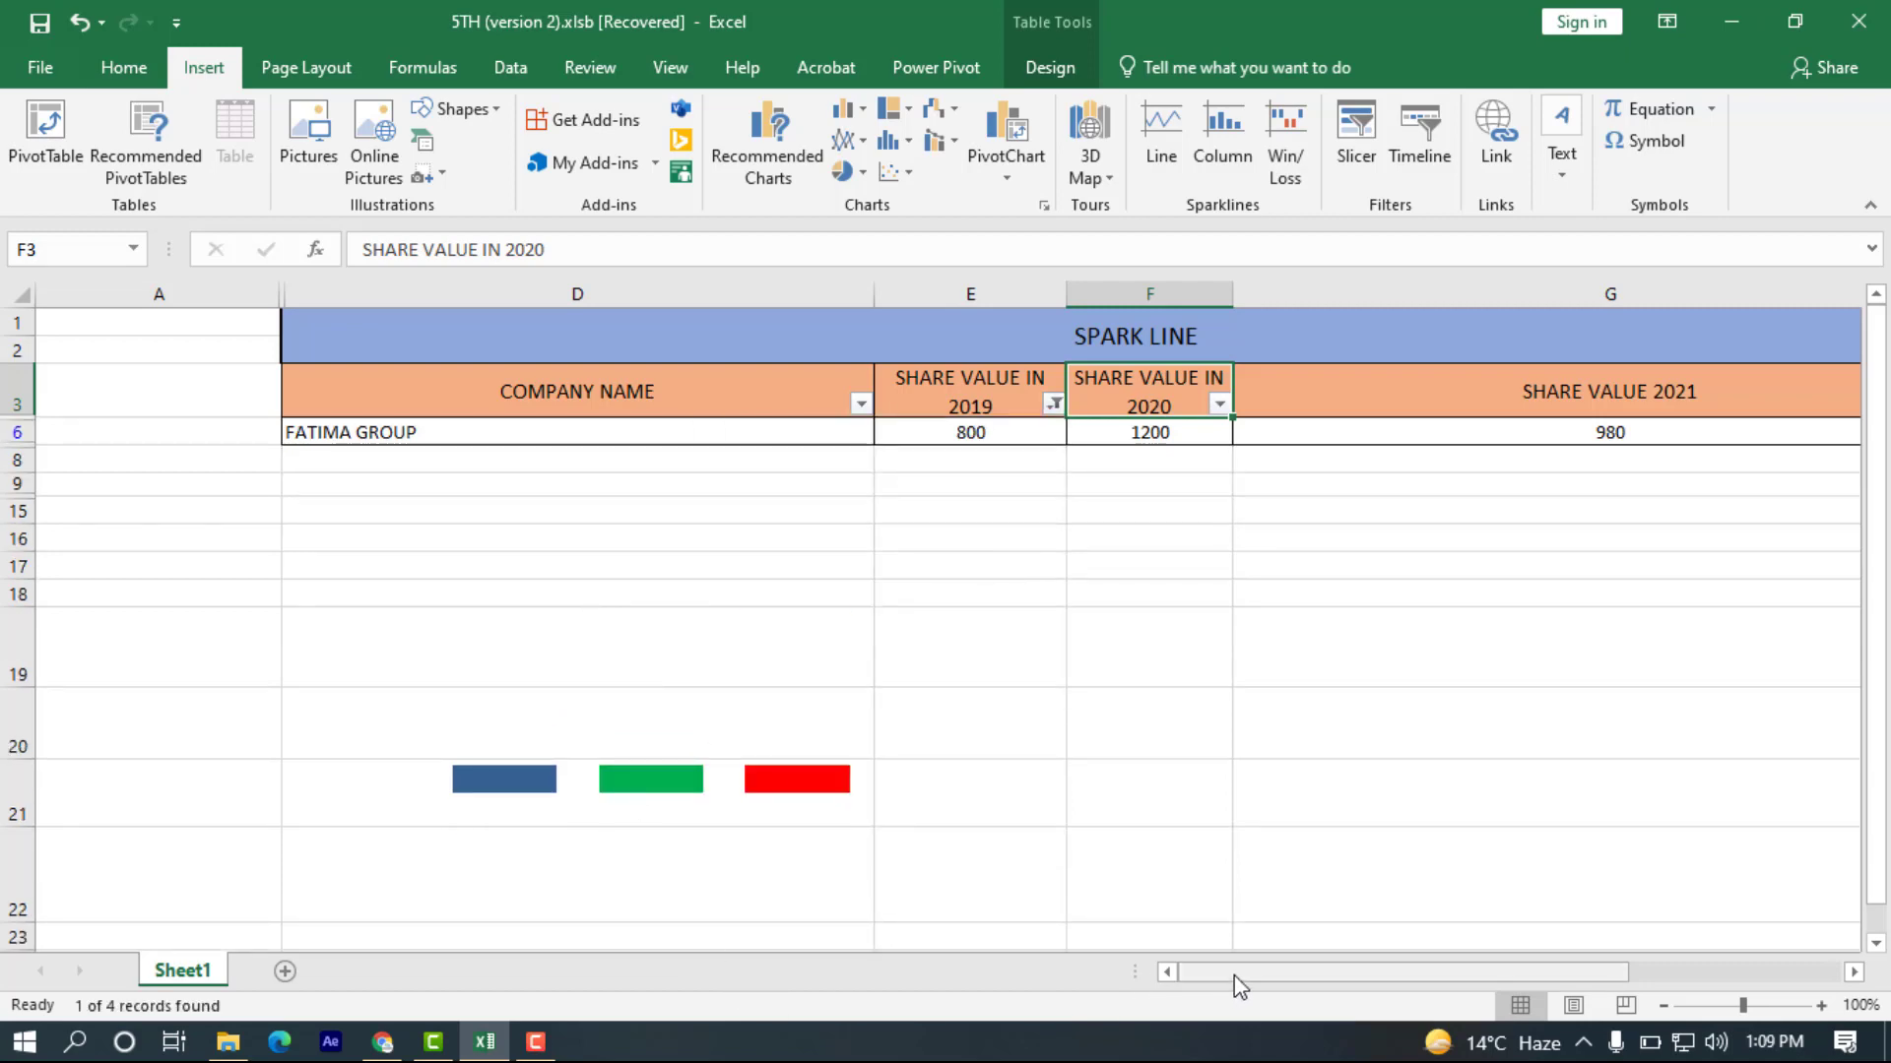
Clear the filter from the SHARE VALUE IN 2019 column.
{"action": "left_click_drag", "start_coordinate": [1239, 984], "coordinate": [1329, 980]}
{"action": "left_click", "coordinate": [806, 404]}
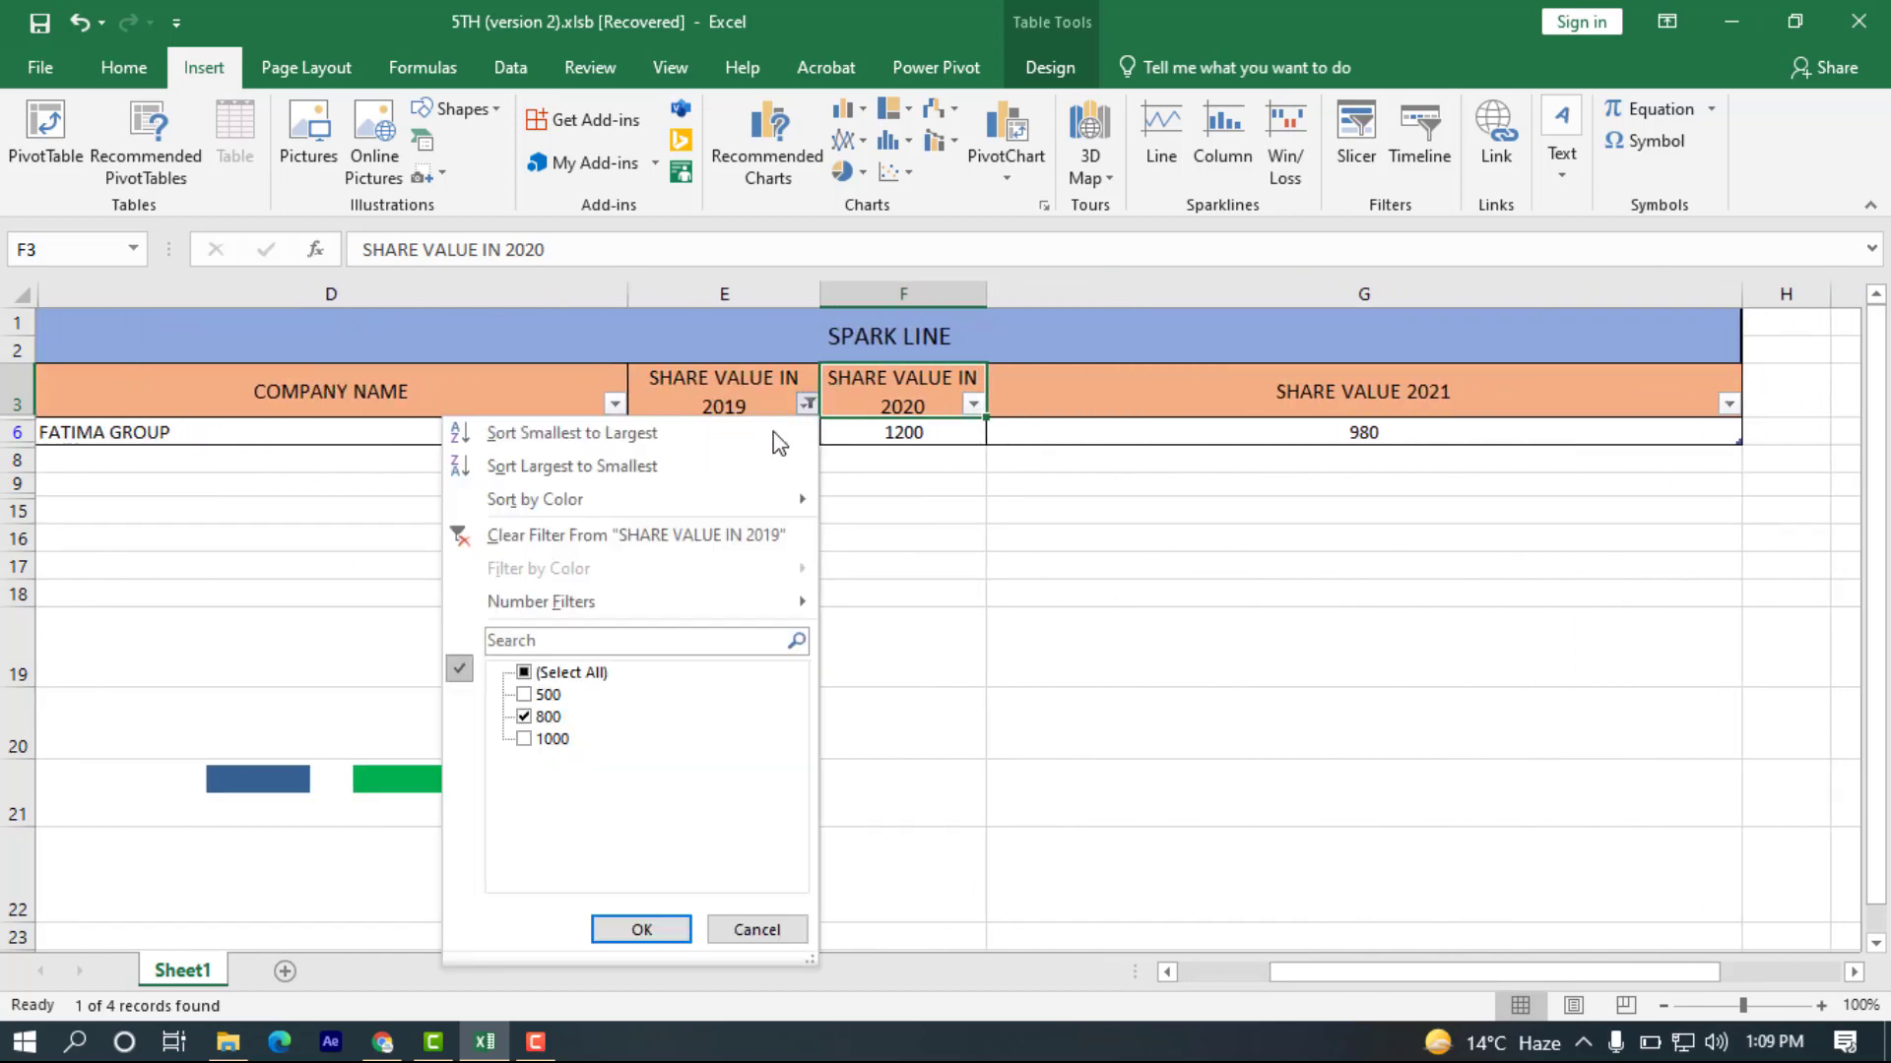
{"action": "left_click", "coordinate": [622, 535]}
{"action": "left_click_drag", "start_coordinate": [1320, 975], "coordinate": [1202, 968]}
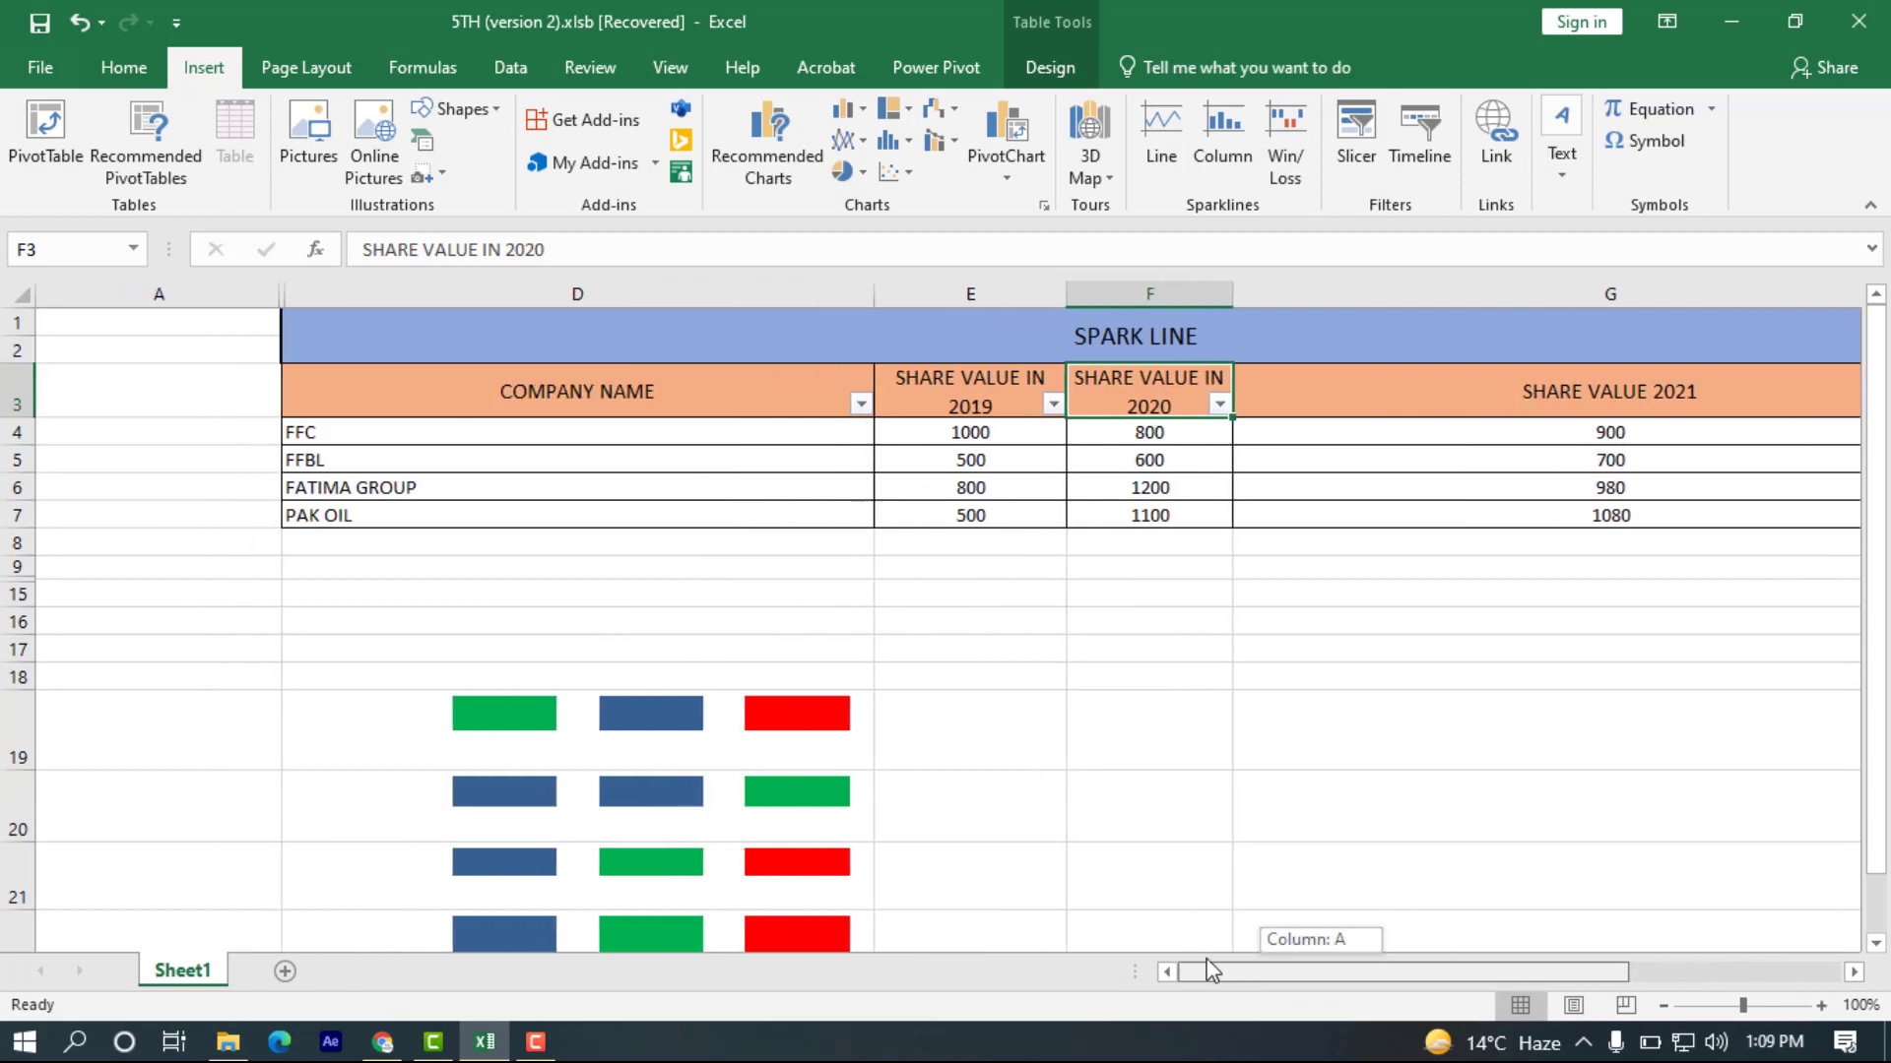
Insert a COMPANY NAME slicer for the share value table and place it below the table in column G.
{"action": "left_click", "coordinate": [293, 368]}
{"action": "left_click", "coordinate": [1351, 149]}
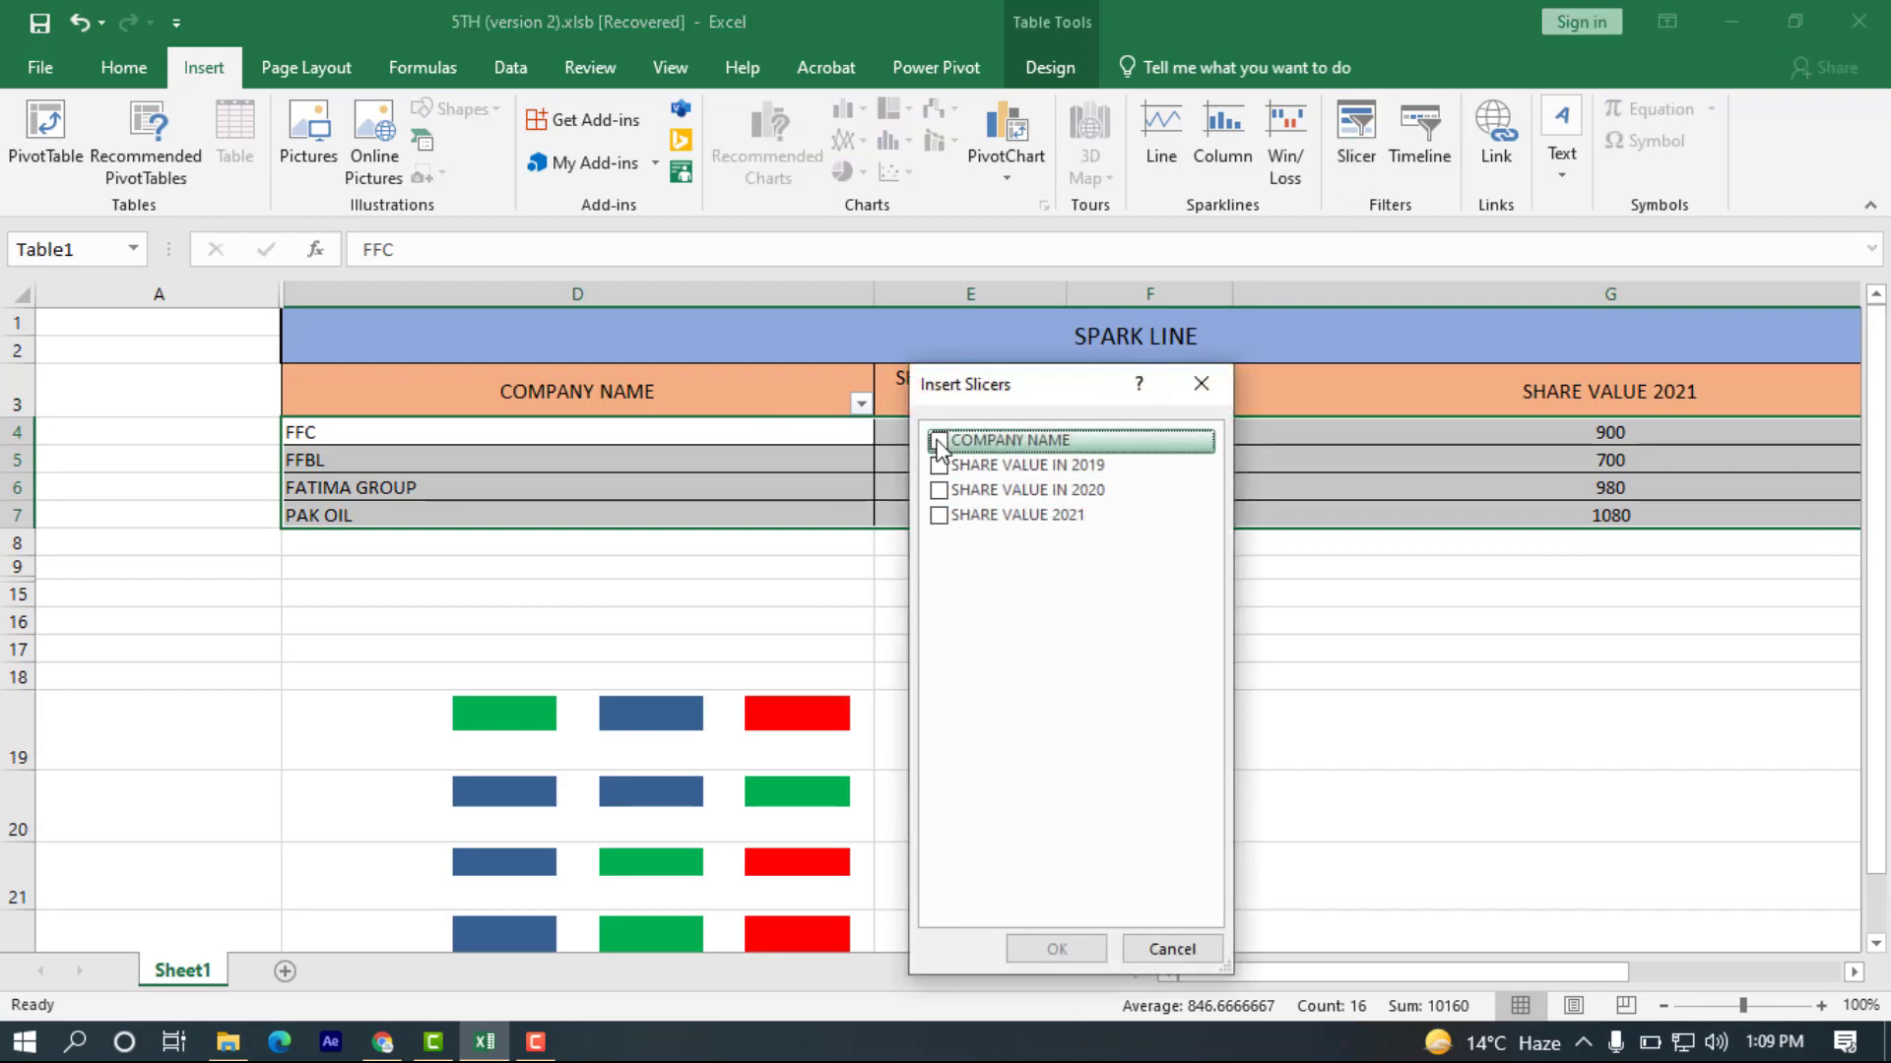
{"action": "left_click_drag", "start_coordinate": [985, 386], "coordinate": [1030, 349]}
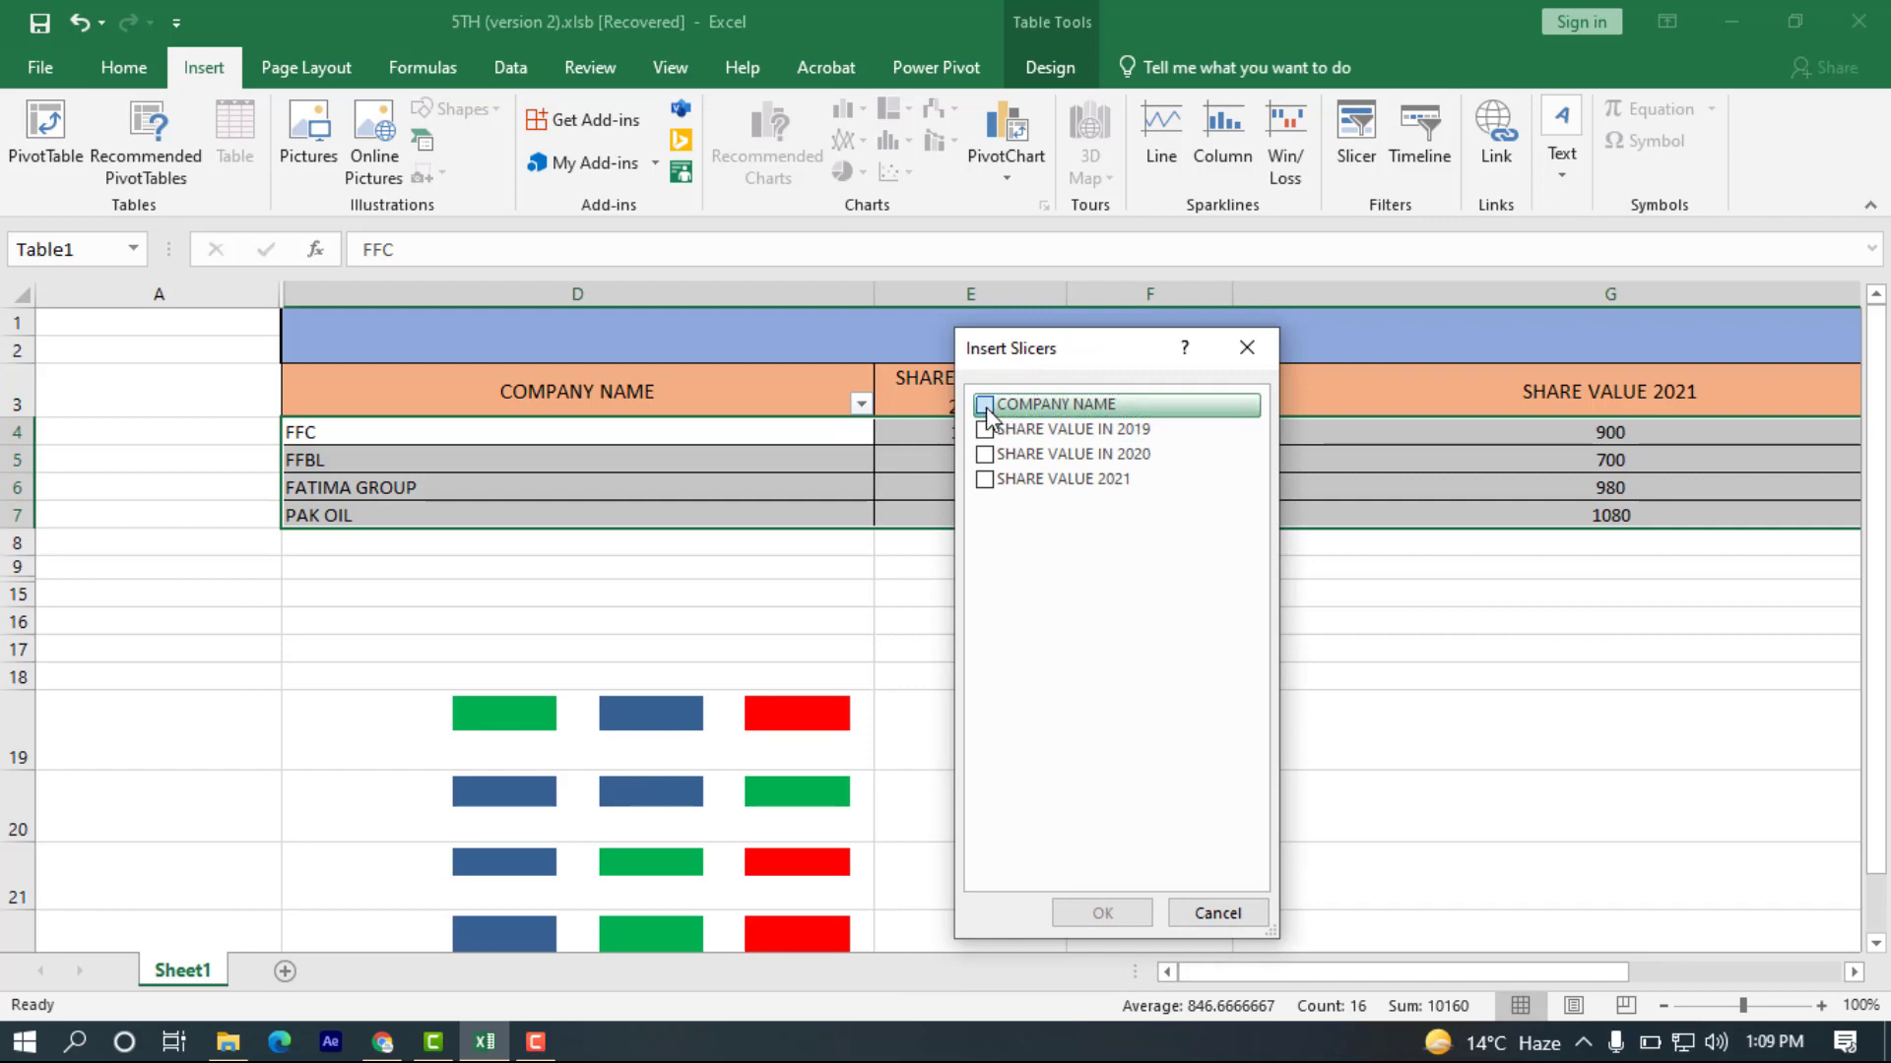
{"action": "left_click", "coordinate": [985, 405]}
{"action": "left_click", "coordinate": [1101, 912]}
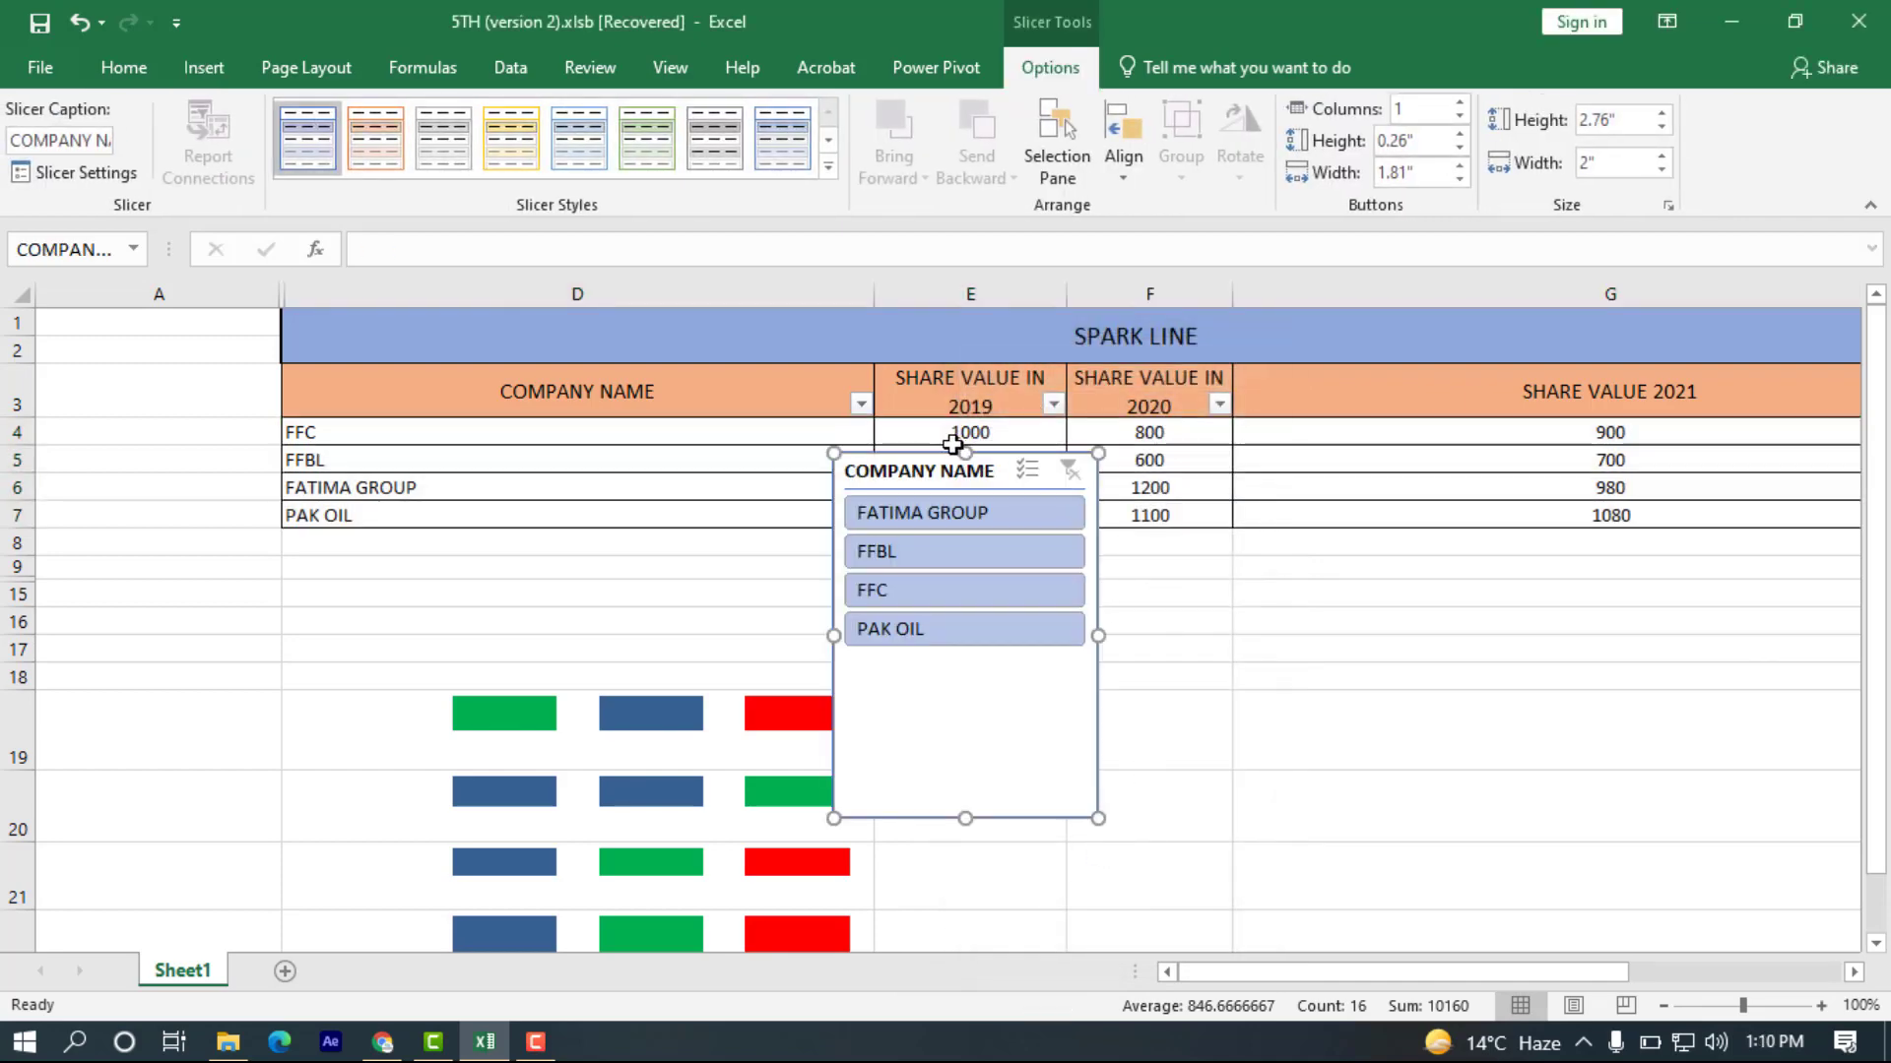
{"action": "left_click_drag", "start_coordinate": [940, 456], "coordinate": [1471, 566]}
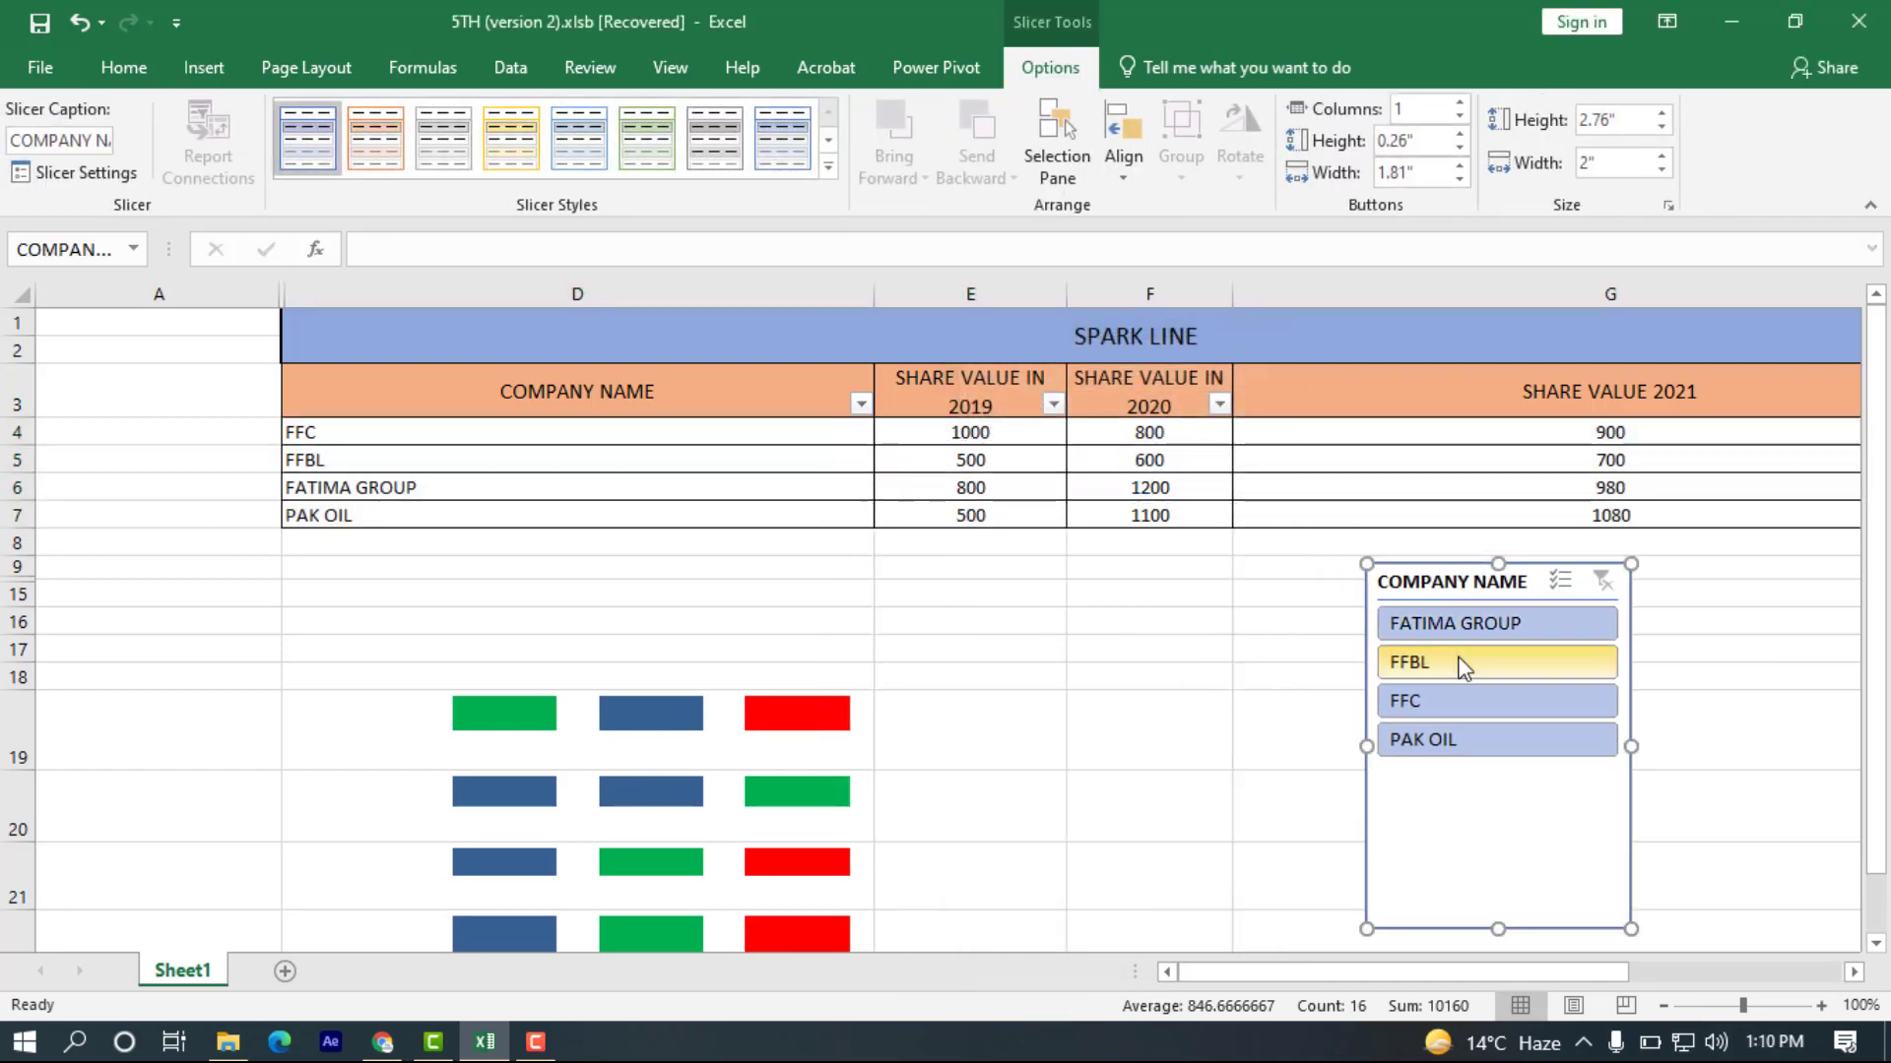
Filter the table with the slicer by FATIMA GROUP, FFBL, FFC, PAK OIL and again FATIMA GROUP, and clear the slicer's filter.
{"action": "left_click", "coordinate": [1461, 622]}
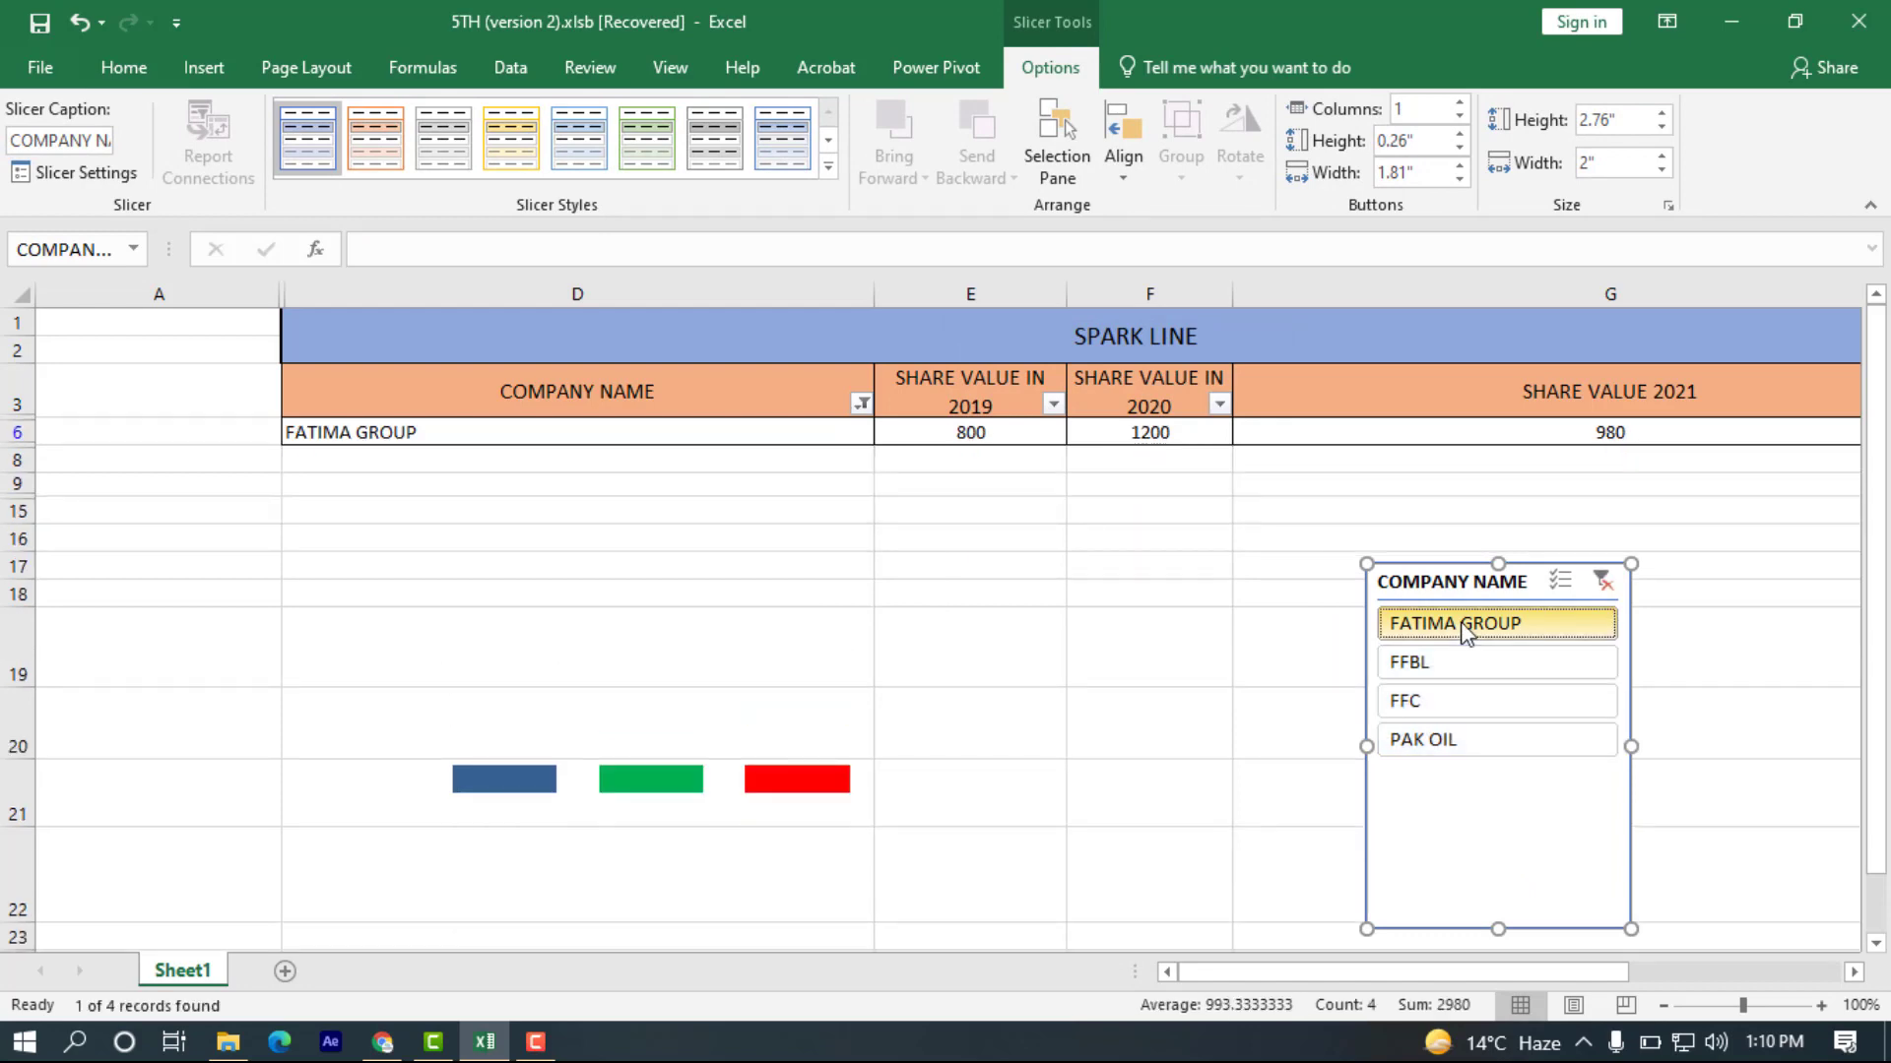
{"action": "left_click", "coordinate": [1469, 657]}
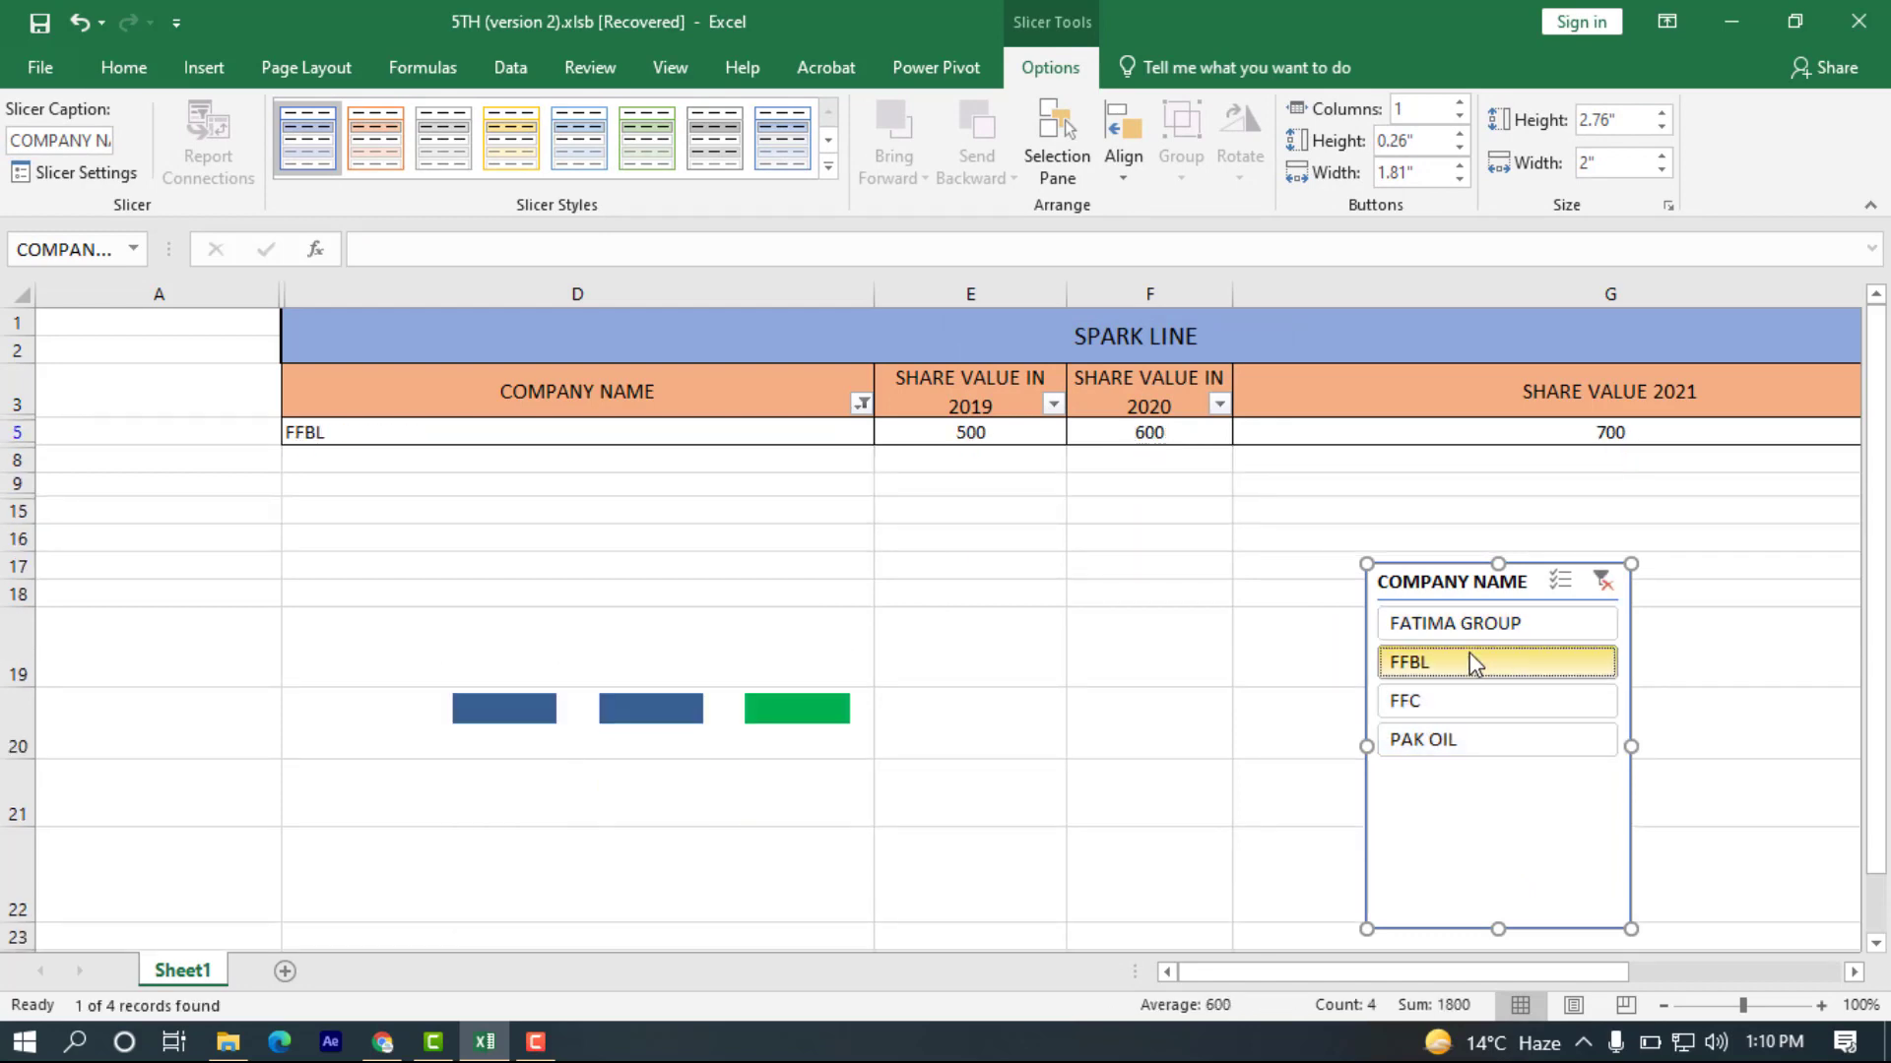
{"action": "left_click", "coordinate": [1474, 703]}
{"action": "left_click", "coordinate": [1474, 734]}
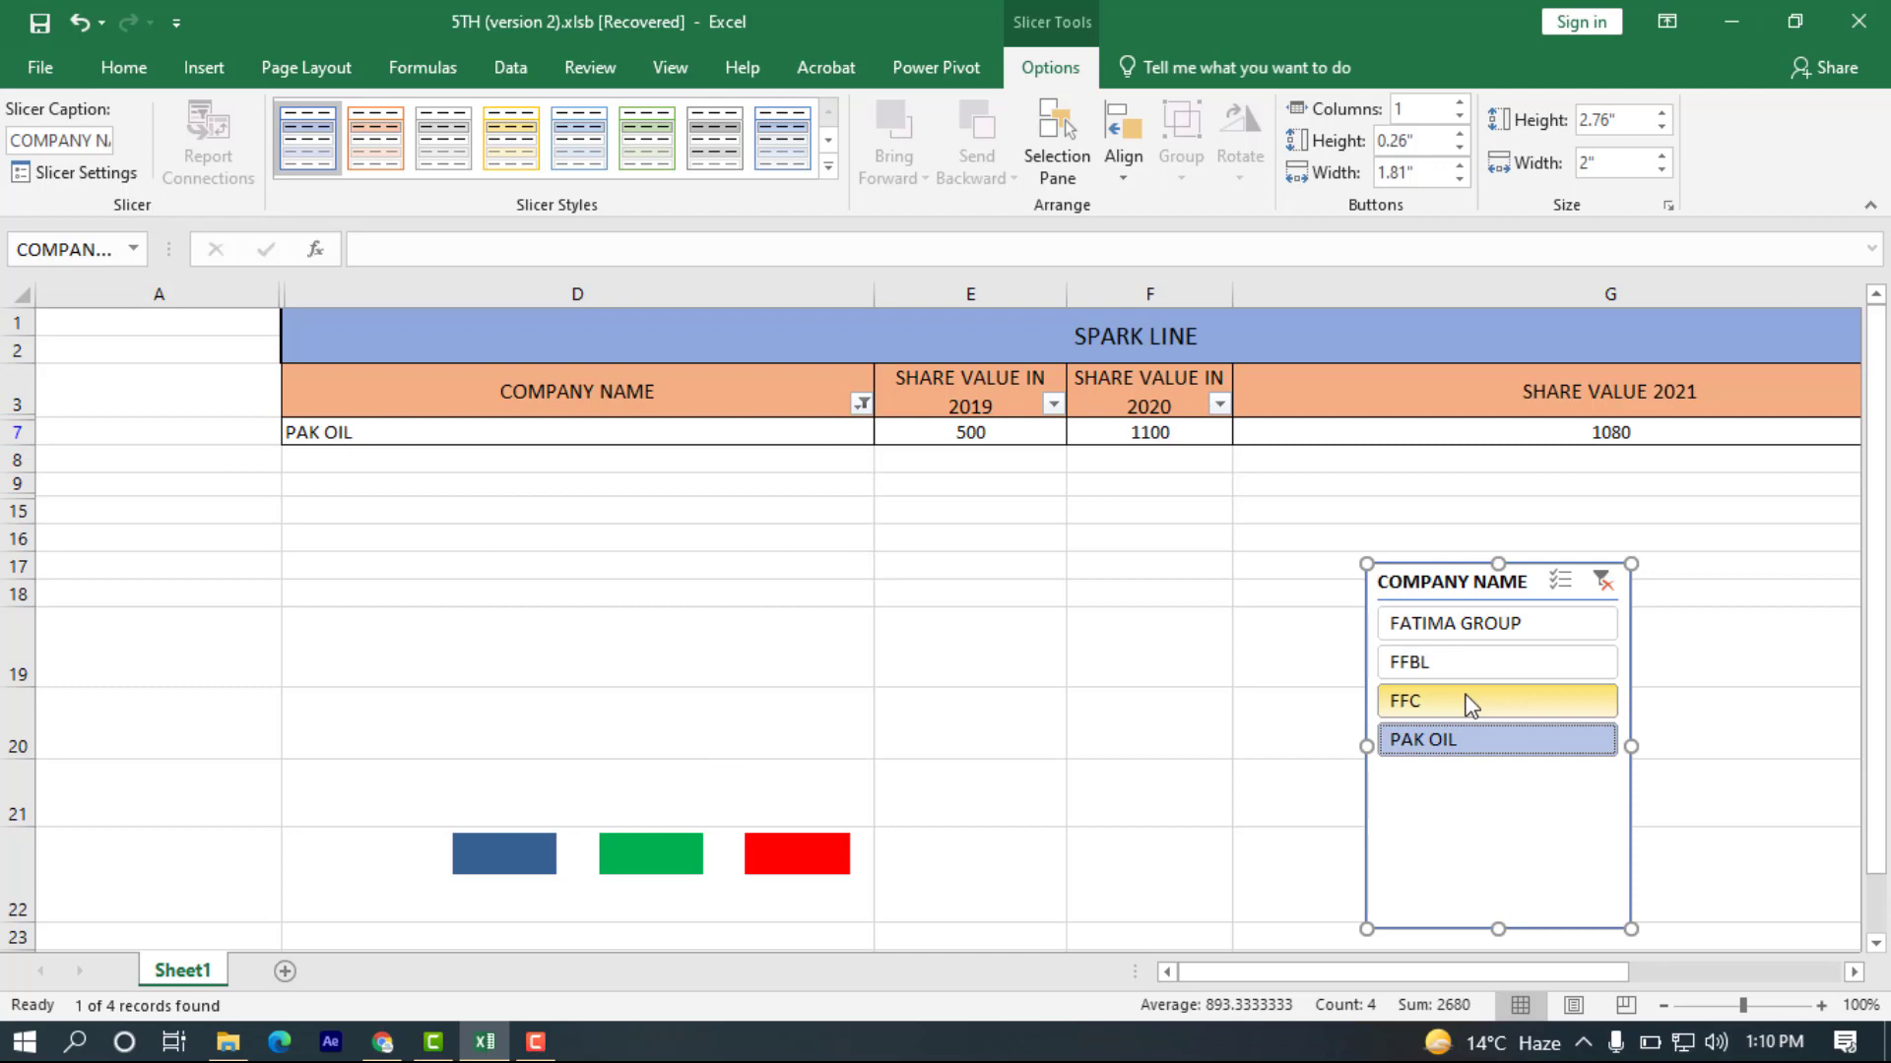
{"action": "left_click", "coordinate": [1467, 628]}
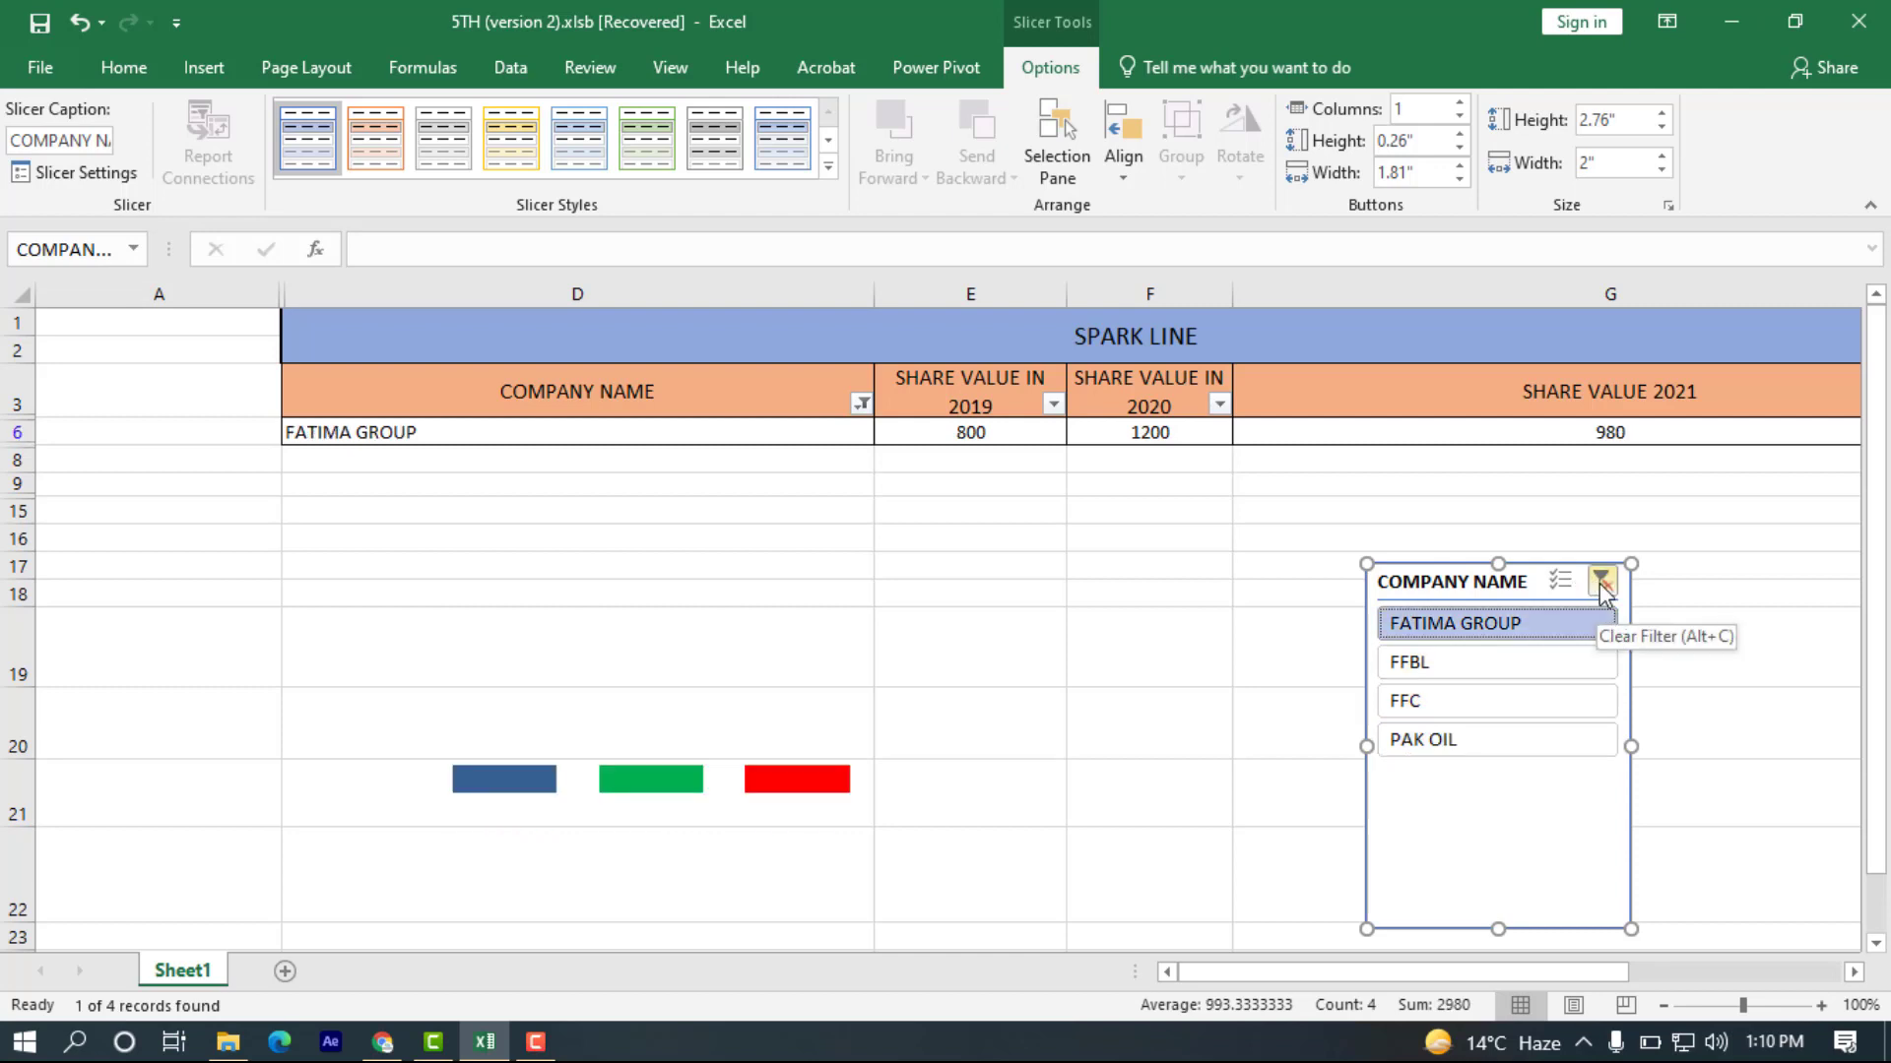
{"action": "left_click", "coordinate": [1600, 583]}
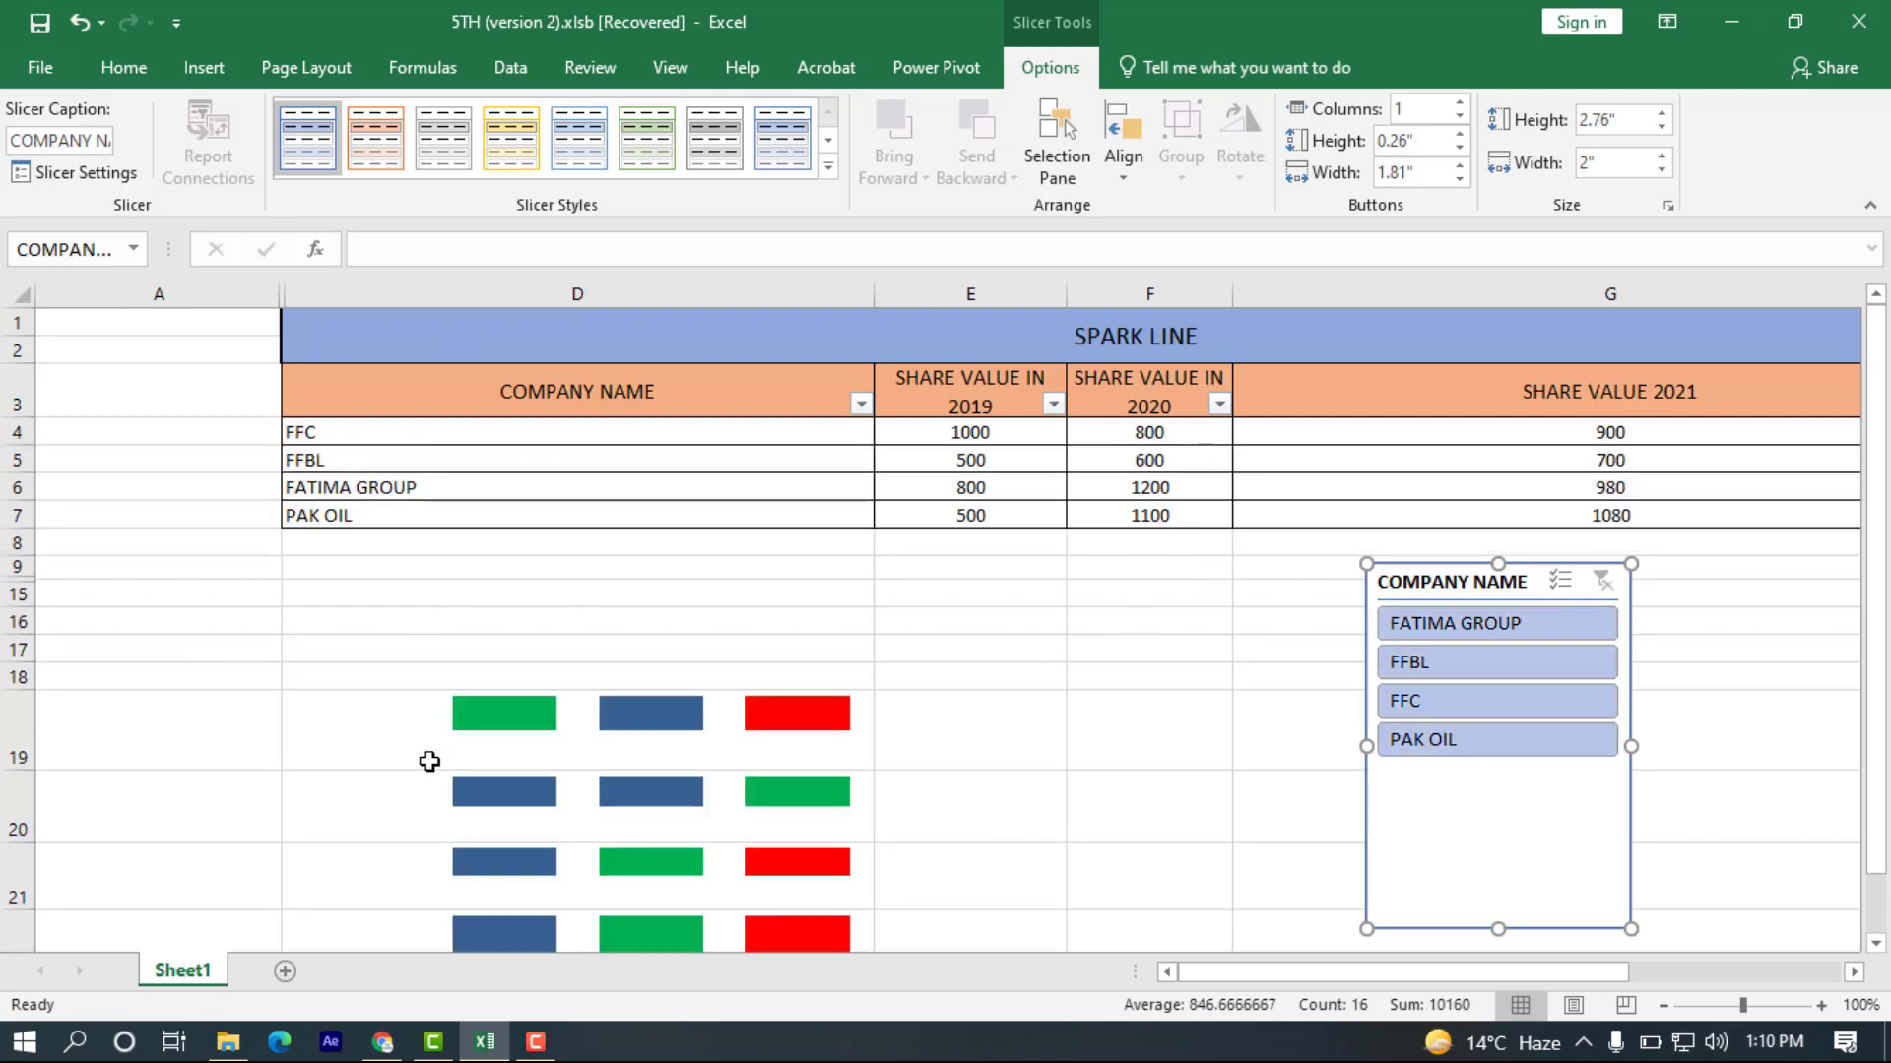
Check the available connections and data model for inserting a timeline, cancel without inserting it, and deselect the slicer.
{"action": "left_click", "coordinate": [204, 67]}
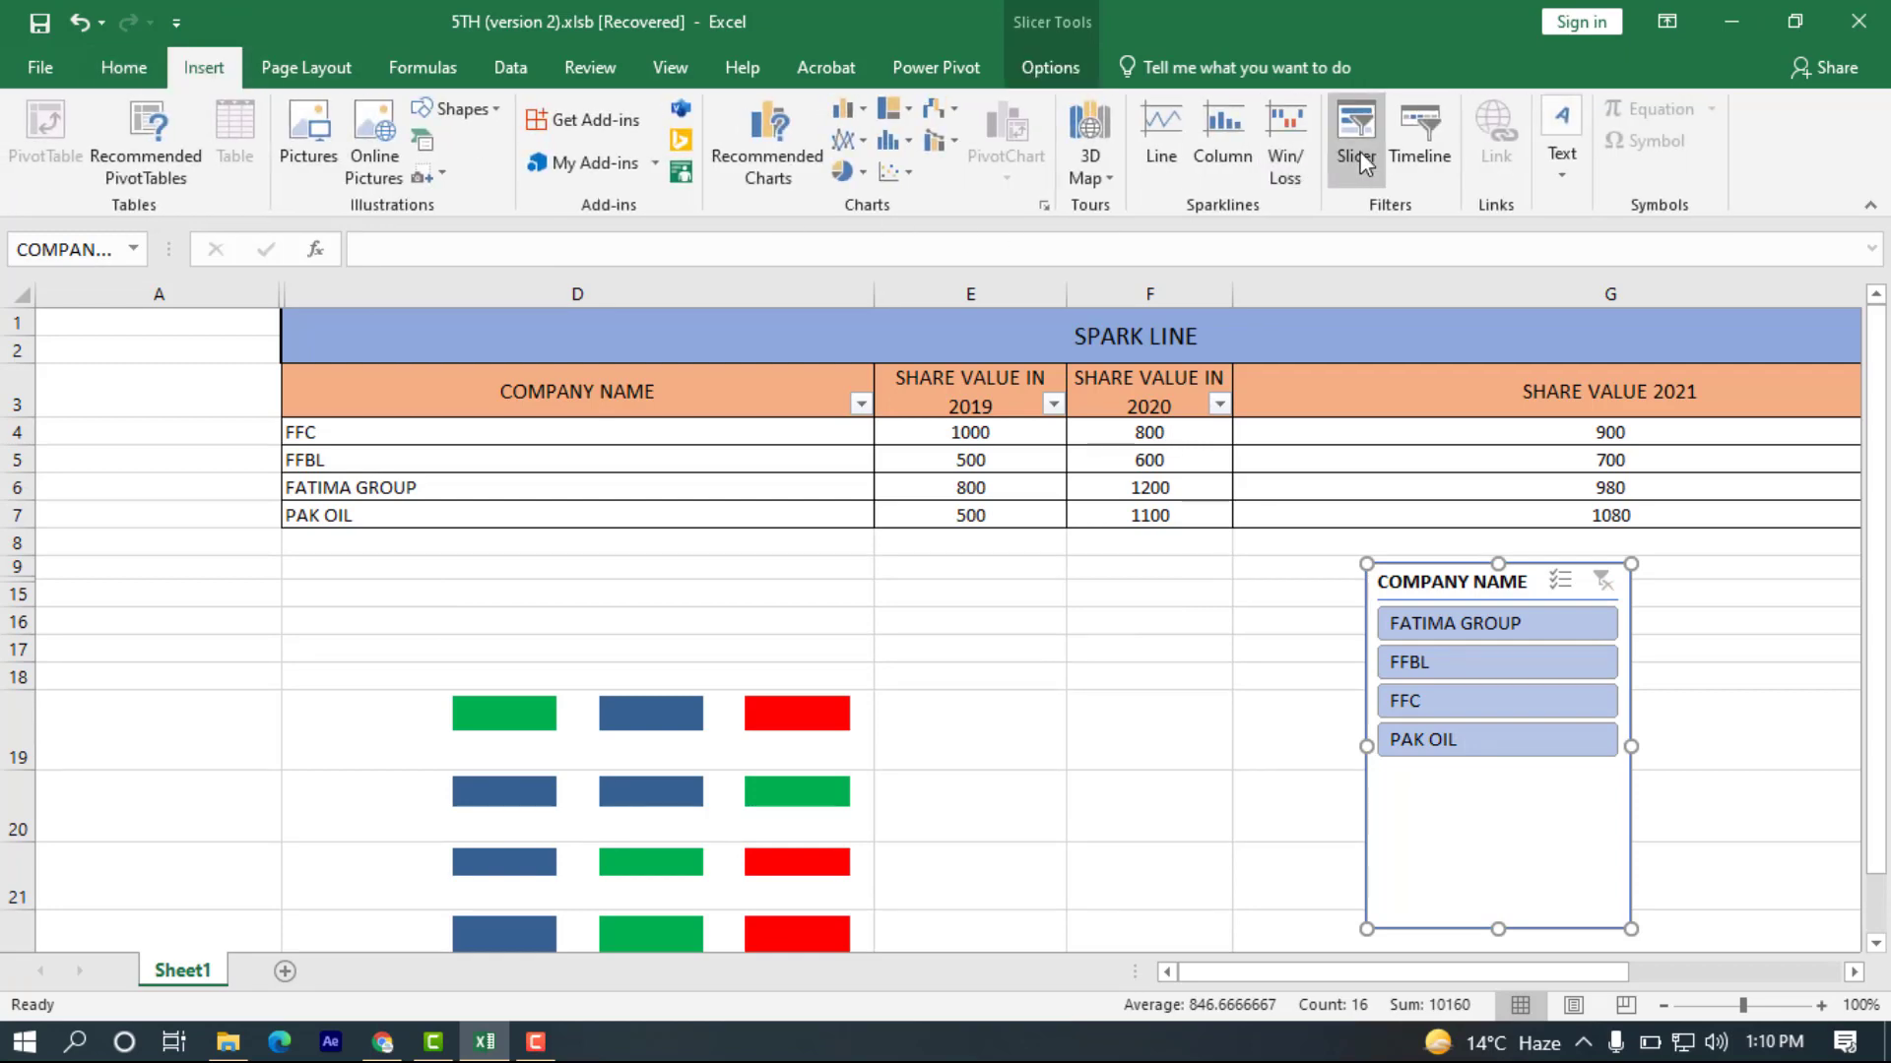
{"action": "left_click", "coordinate": [1418, 145]}
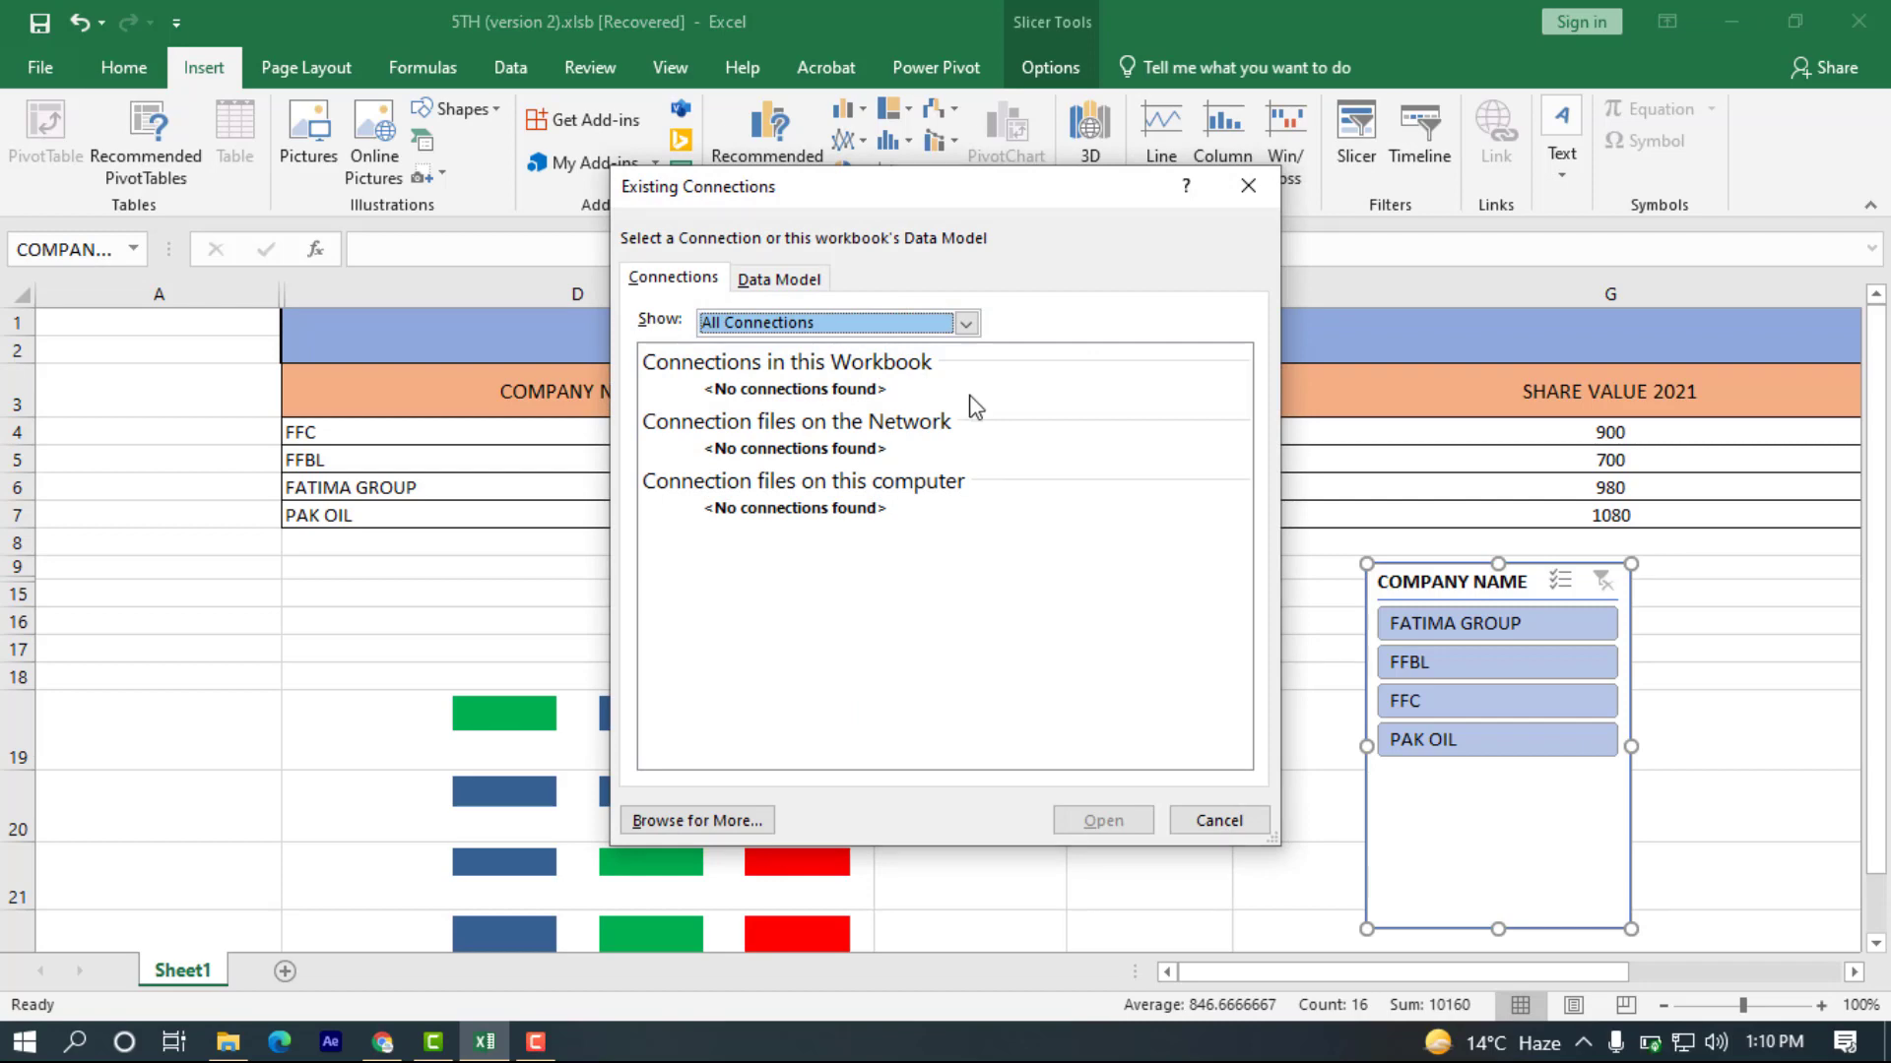
{"action": "left_click", "coordinate": [778, 280]}
{"action": "left_click", "coordinate": [701, 279]}
{"action": "left_click", "coordinate": [1209, 821]}
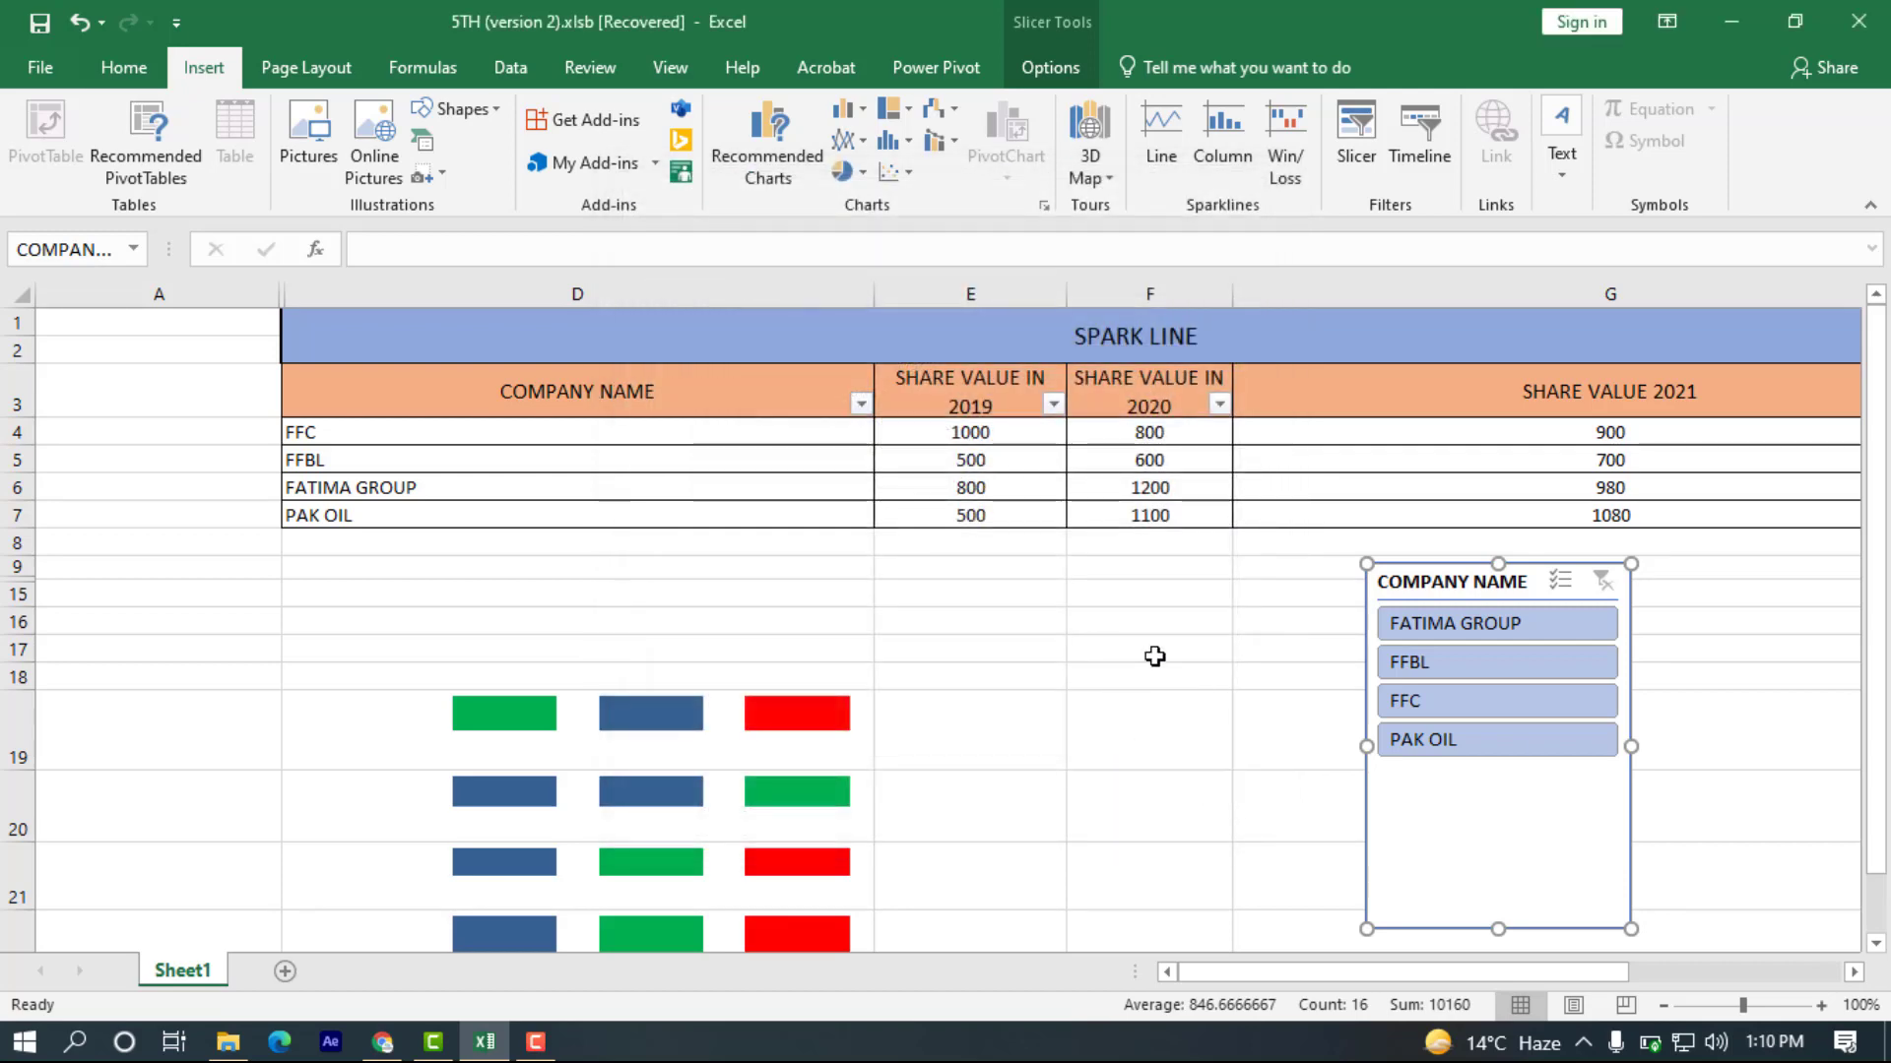
{"action": "left_click", "coordinate": [1145, 642]}
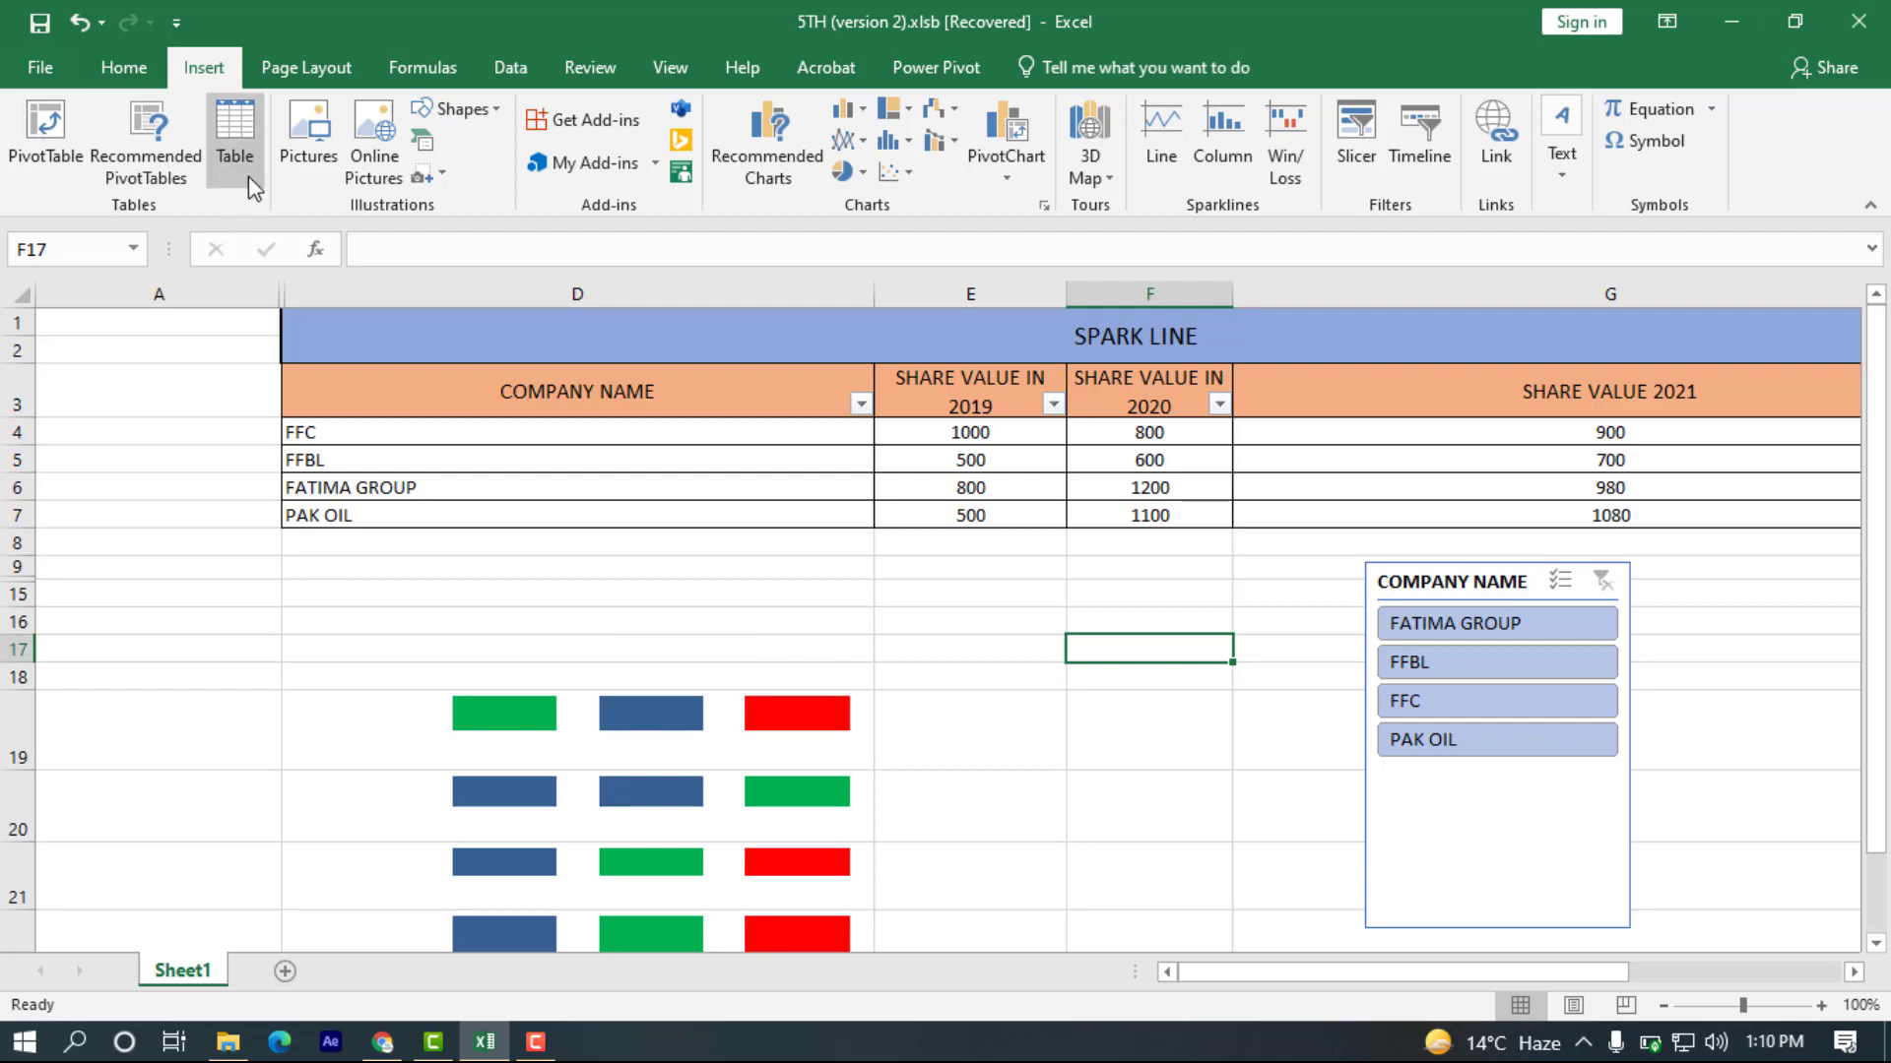
Draw a rectangle shape in column A, starting at row 16 and reaching into row 19, beside the sparklines.
{"action": "left_click", "coordinate": [491, 111]}
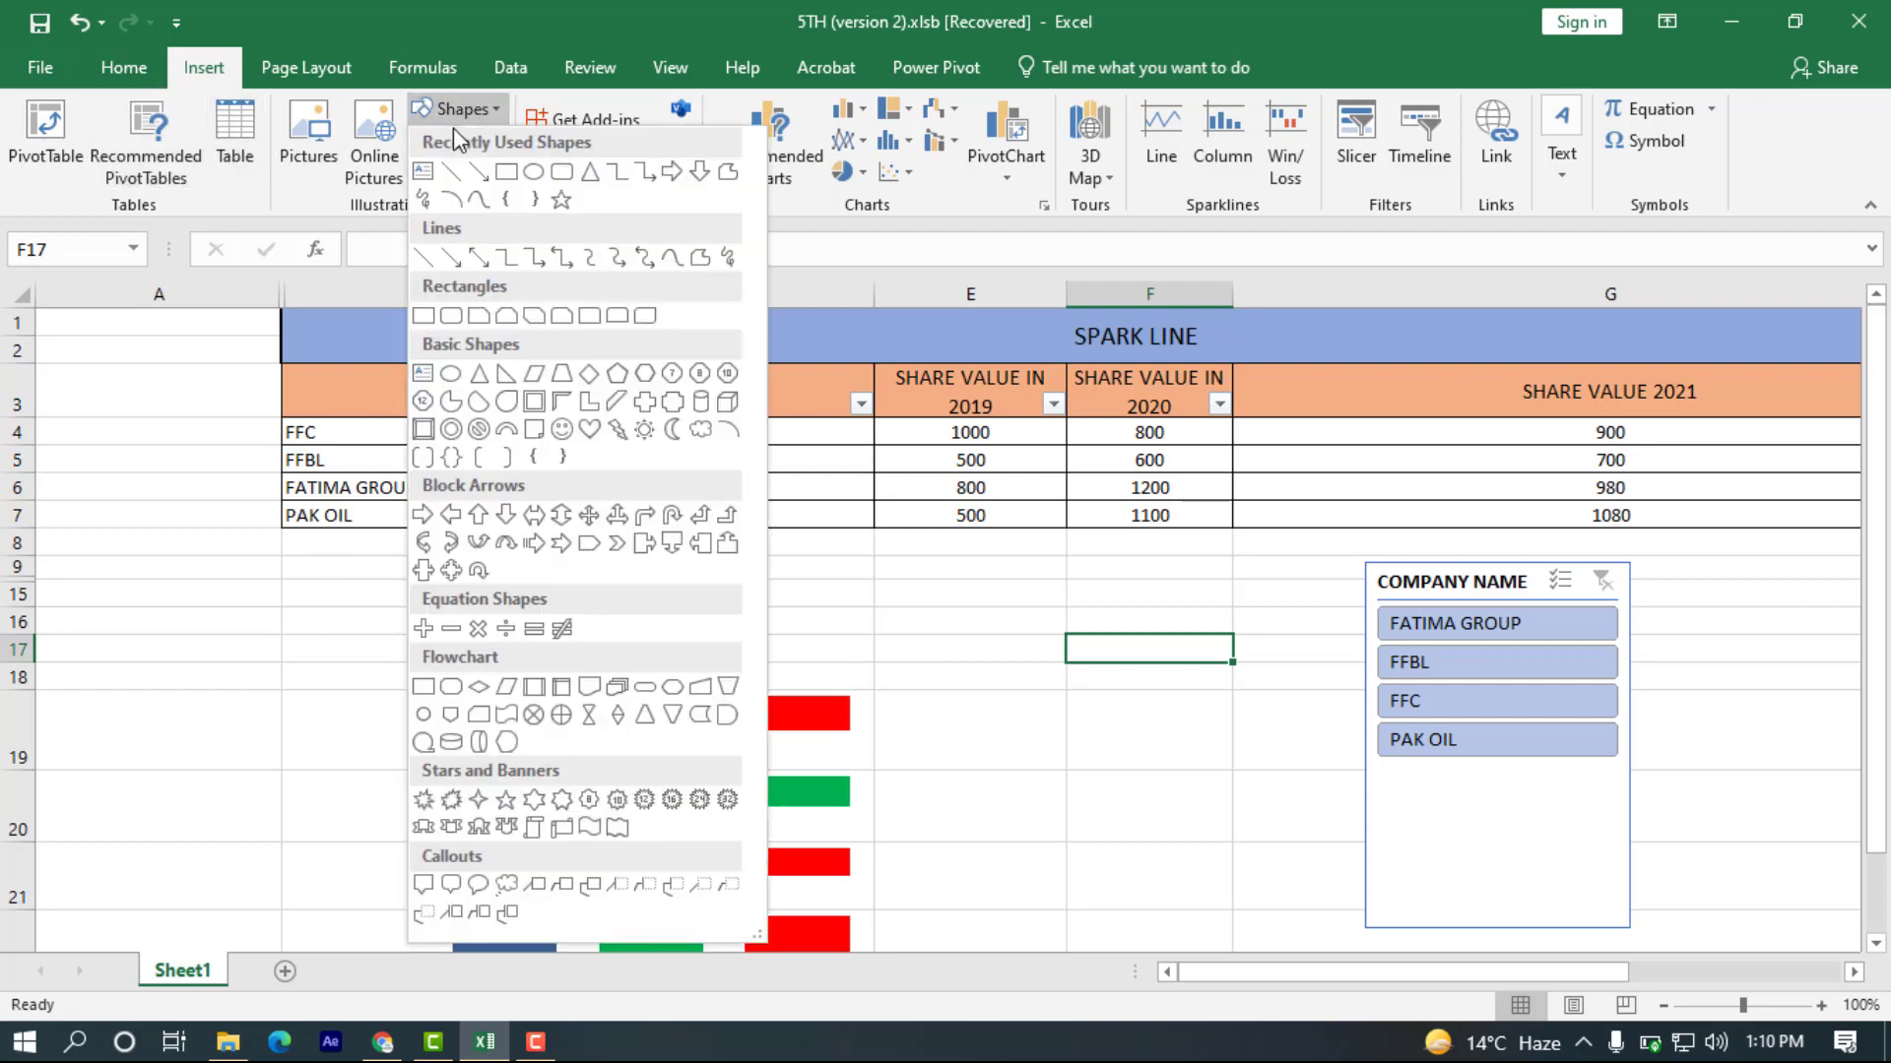
{"action": "left_click", "coordinate": [479, 173]}
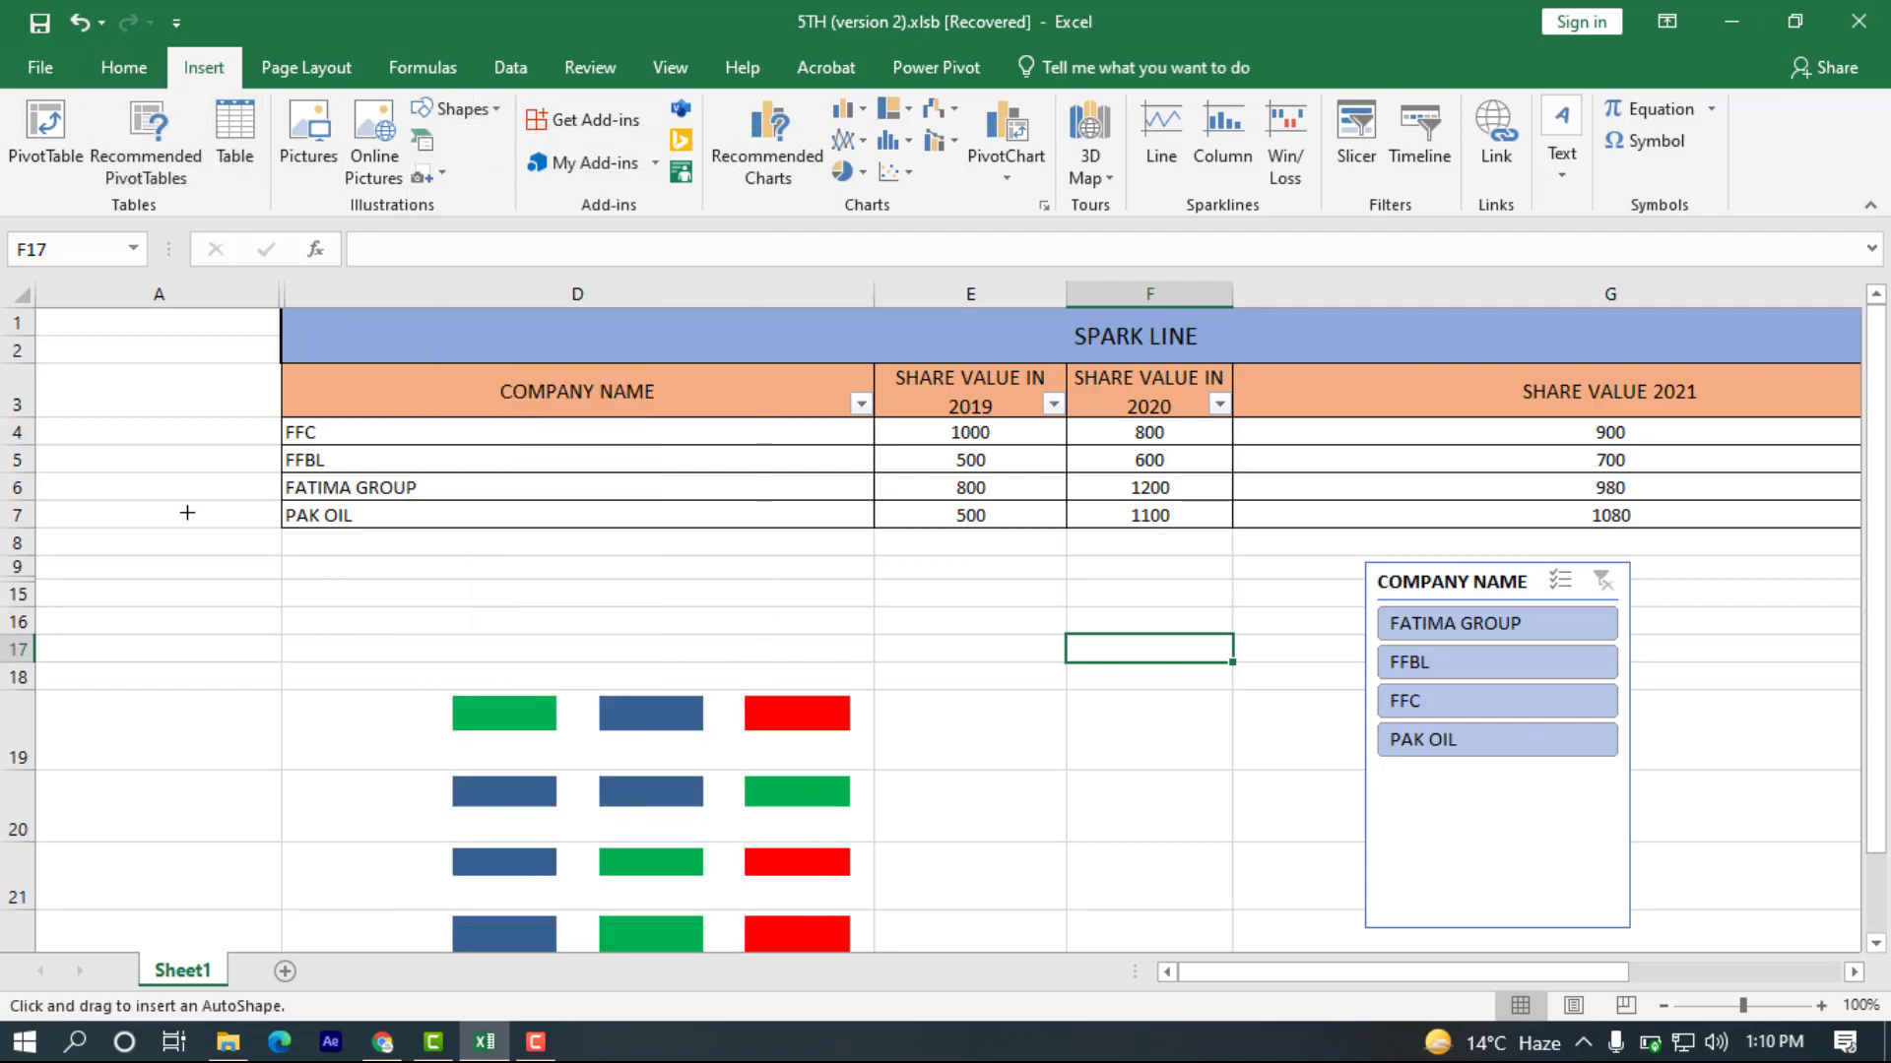
{"action": "left_click", "coordinate": [482, 106]}
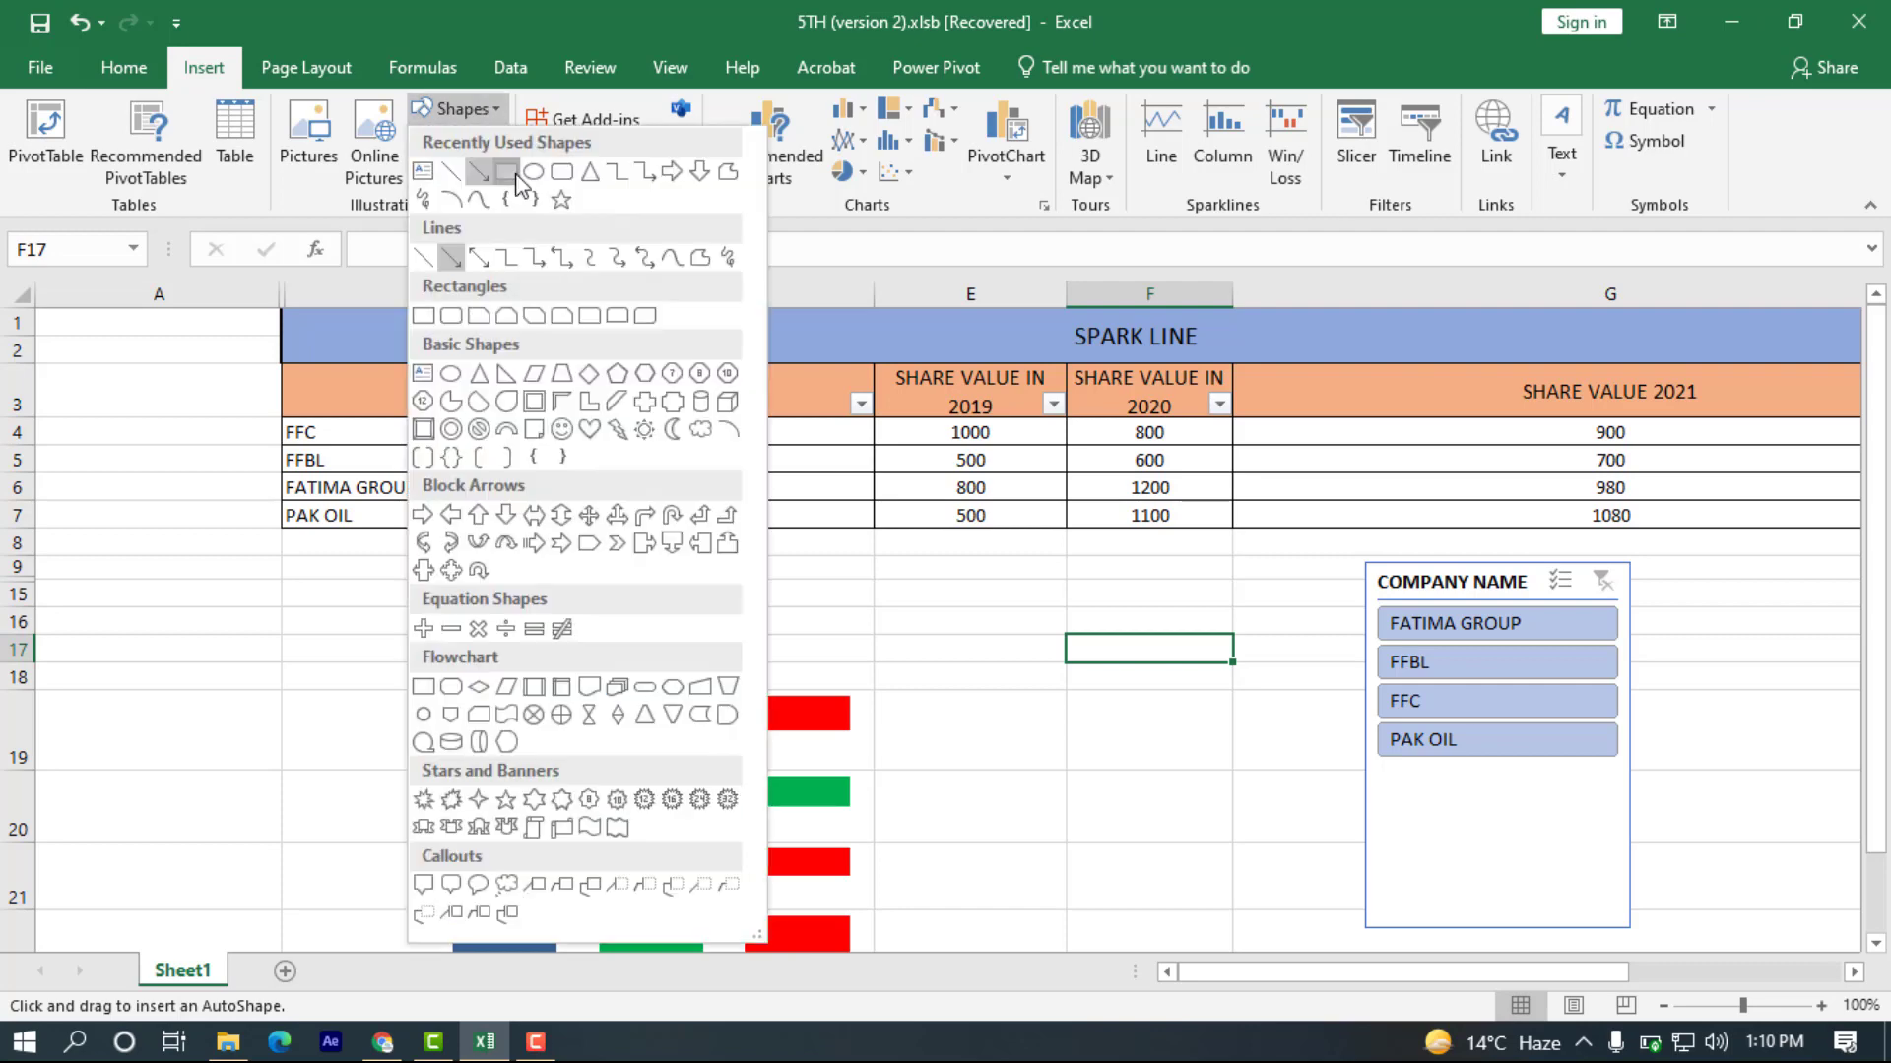
{"action": "left_click", "coordinate": [506, 178]}
{"action": "mouse_move", "coordinate": [136, 620]}
{"action": "left_mouse_down"}
{"action": "mouse_move", "coordinate": [202, 705]}
{"action": "mouse_move", "coordinate": [307, 729]}
{"action": "mouse_move", "coordinate": [276, 944]}
{"action": "left_mouse_up"}
Add two new worksheets, Sheet2 and Sheet3, and return to Sheet1.
{"action": "left_click", "coordinate": [284, 971]}
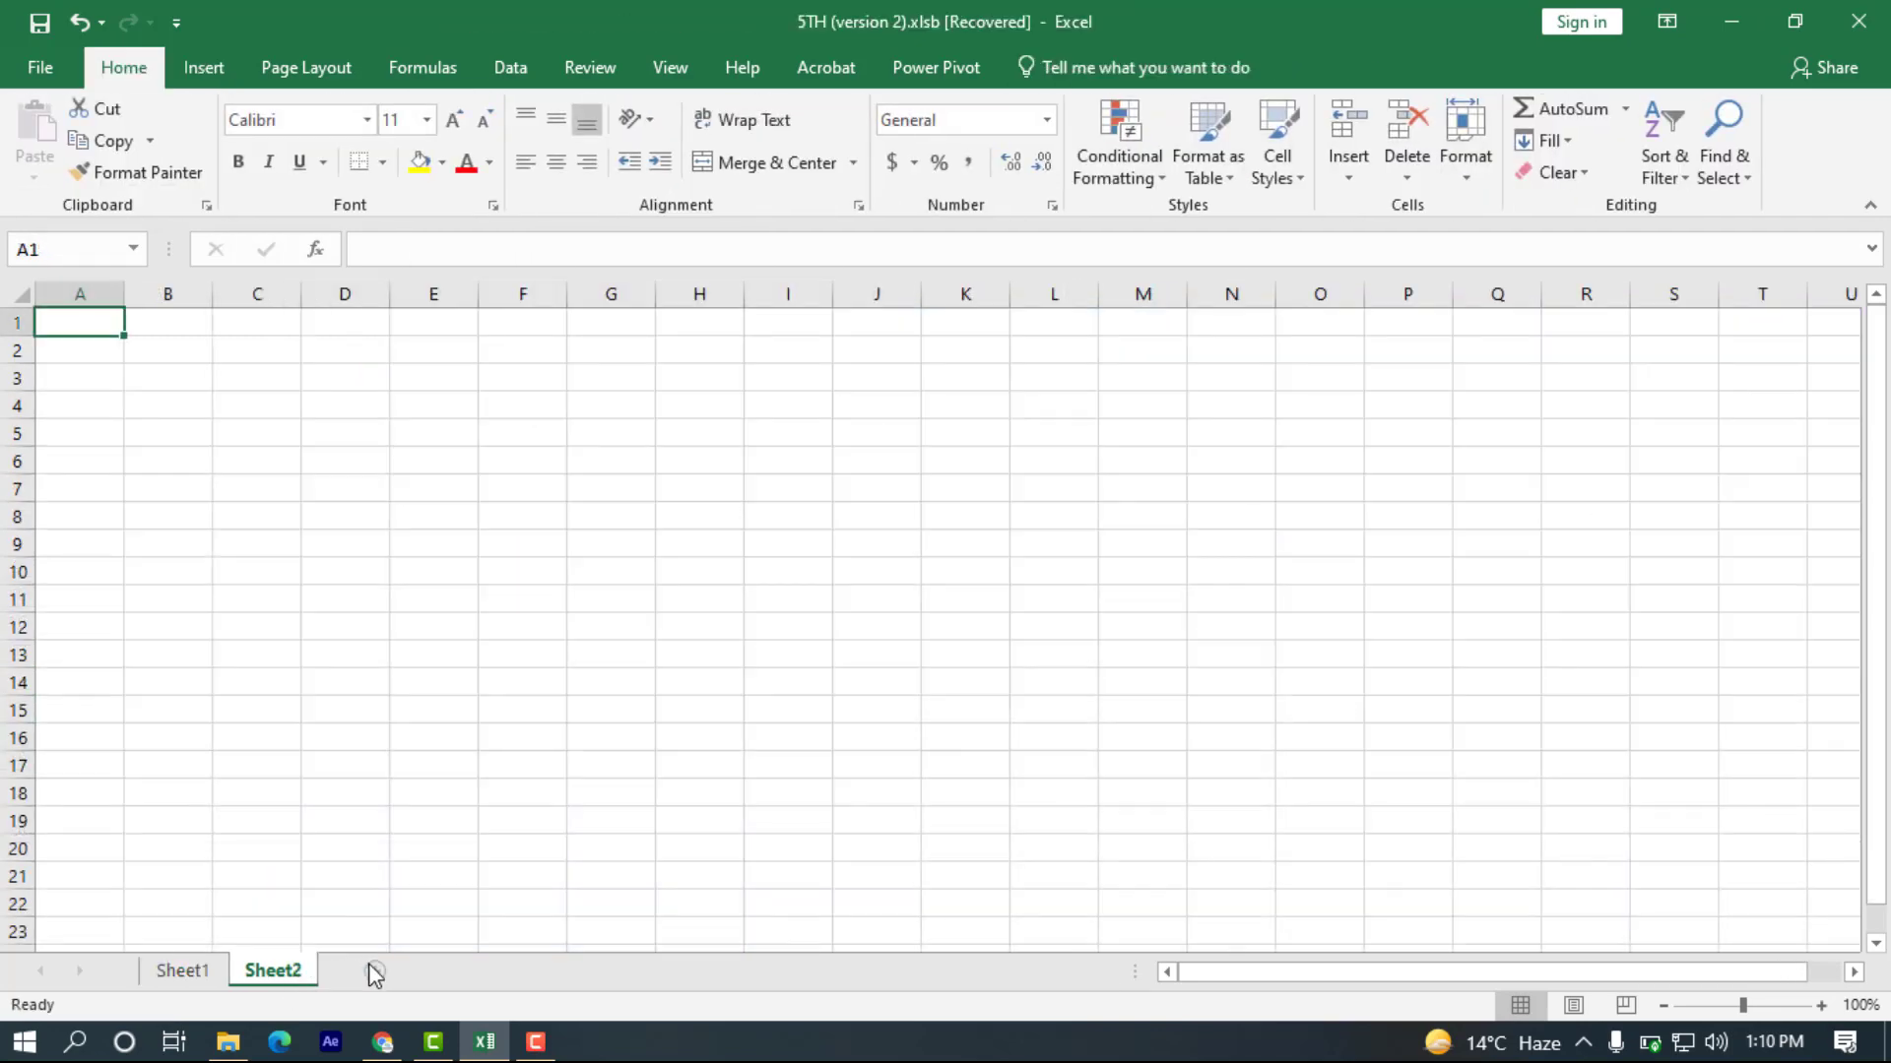
{"action": "left_click", "coordinate": [375, 970]}
{"action": "left_click", "coordinate": [187, 971]}
Link the rectangle shape to Sheet3 as a place in this document, keeping cell reference A1.
{"action": "left_click", "coordinate": [236, 635]}
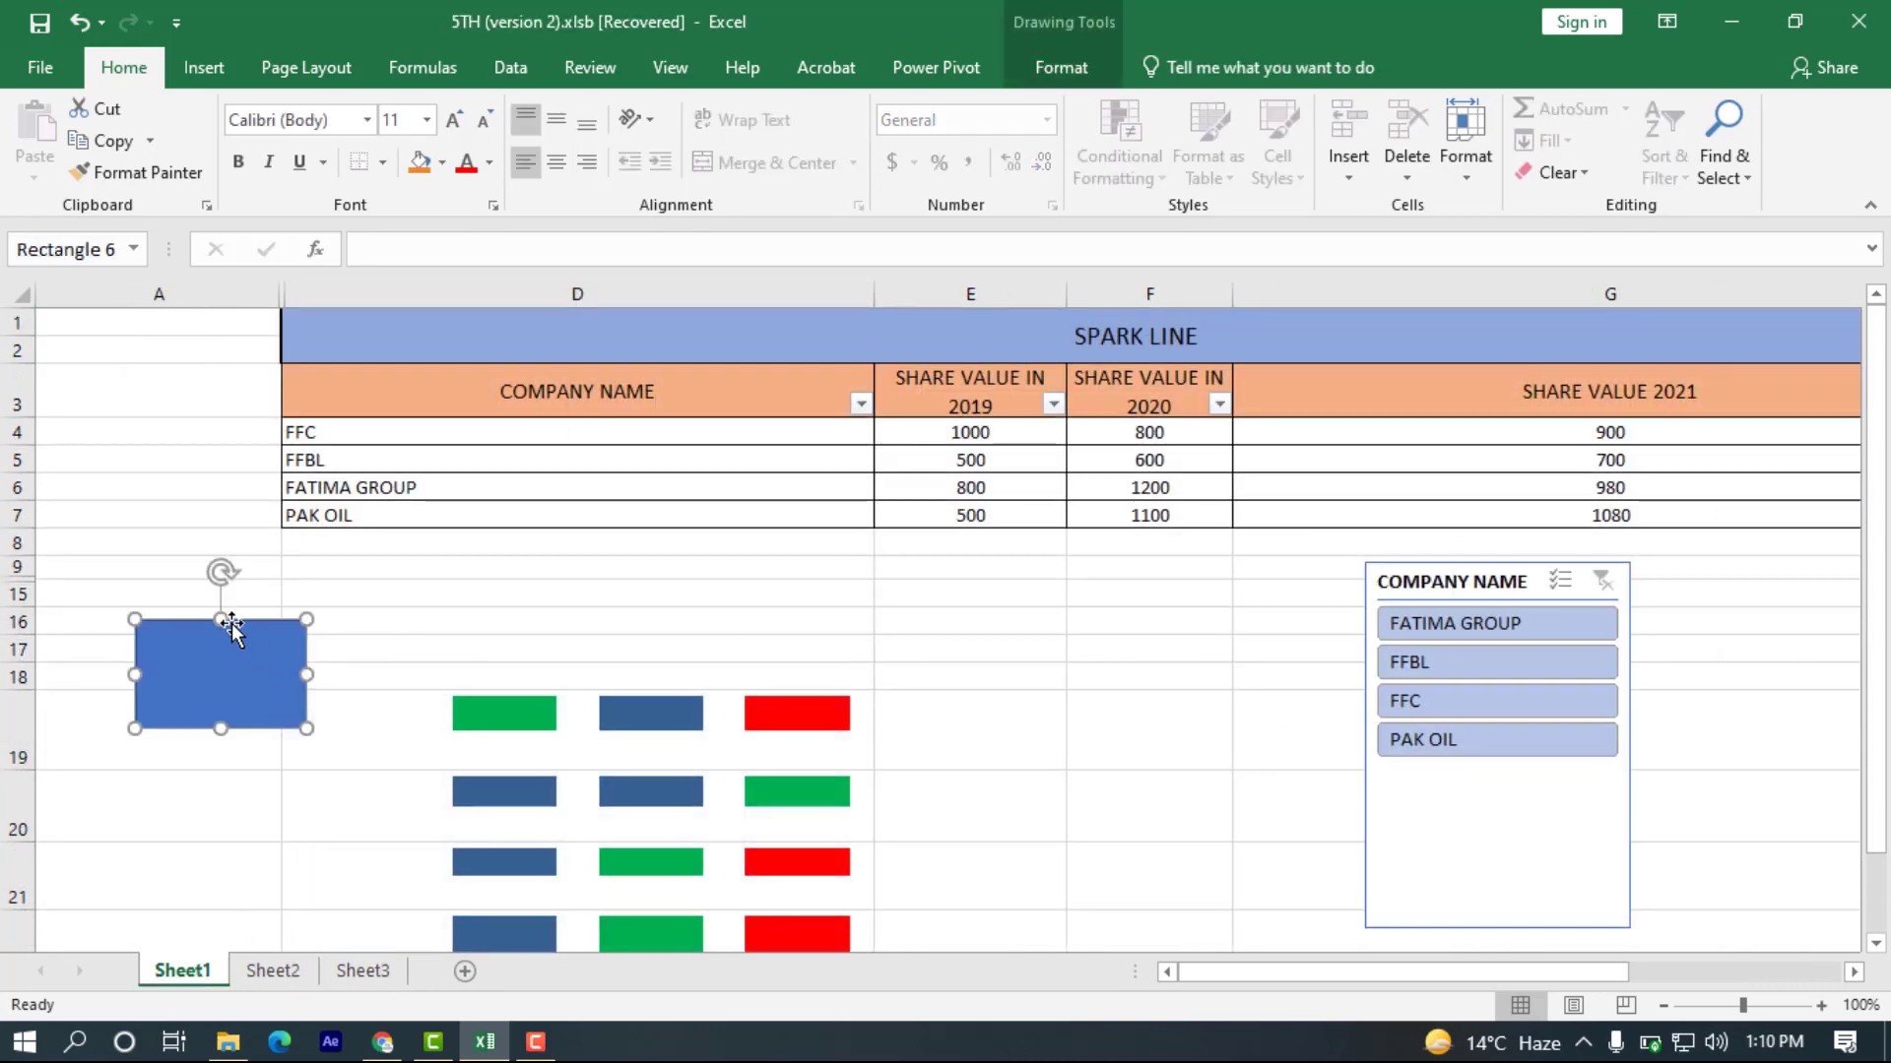
{"action": "right_click", "coordinate": [199, 683]}
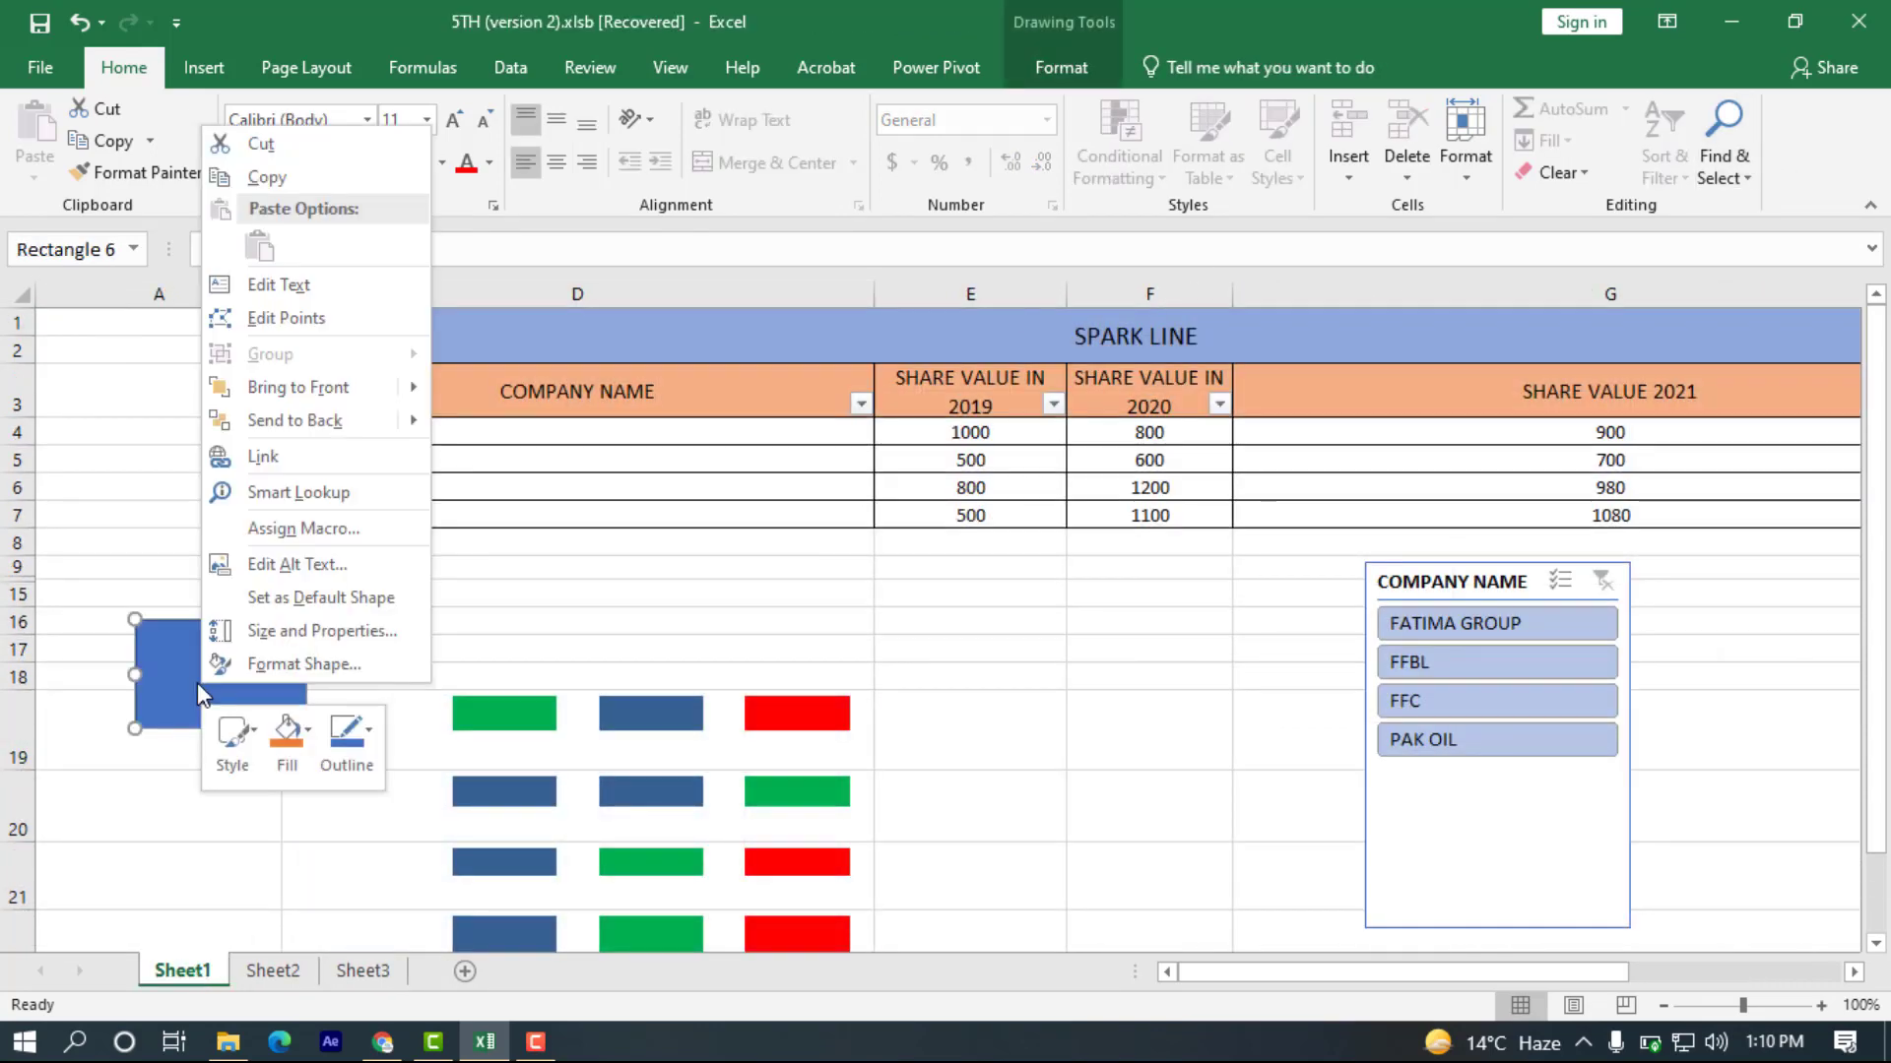
{"action": "left_click", "coordinate": [281, 460]}
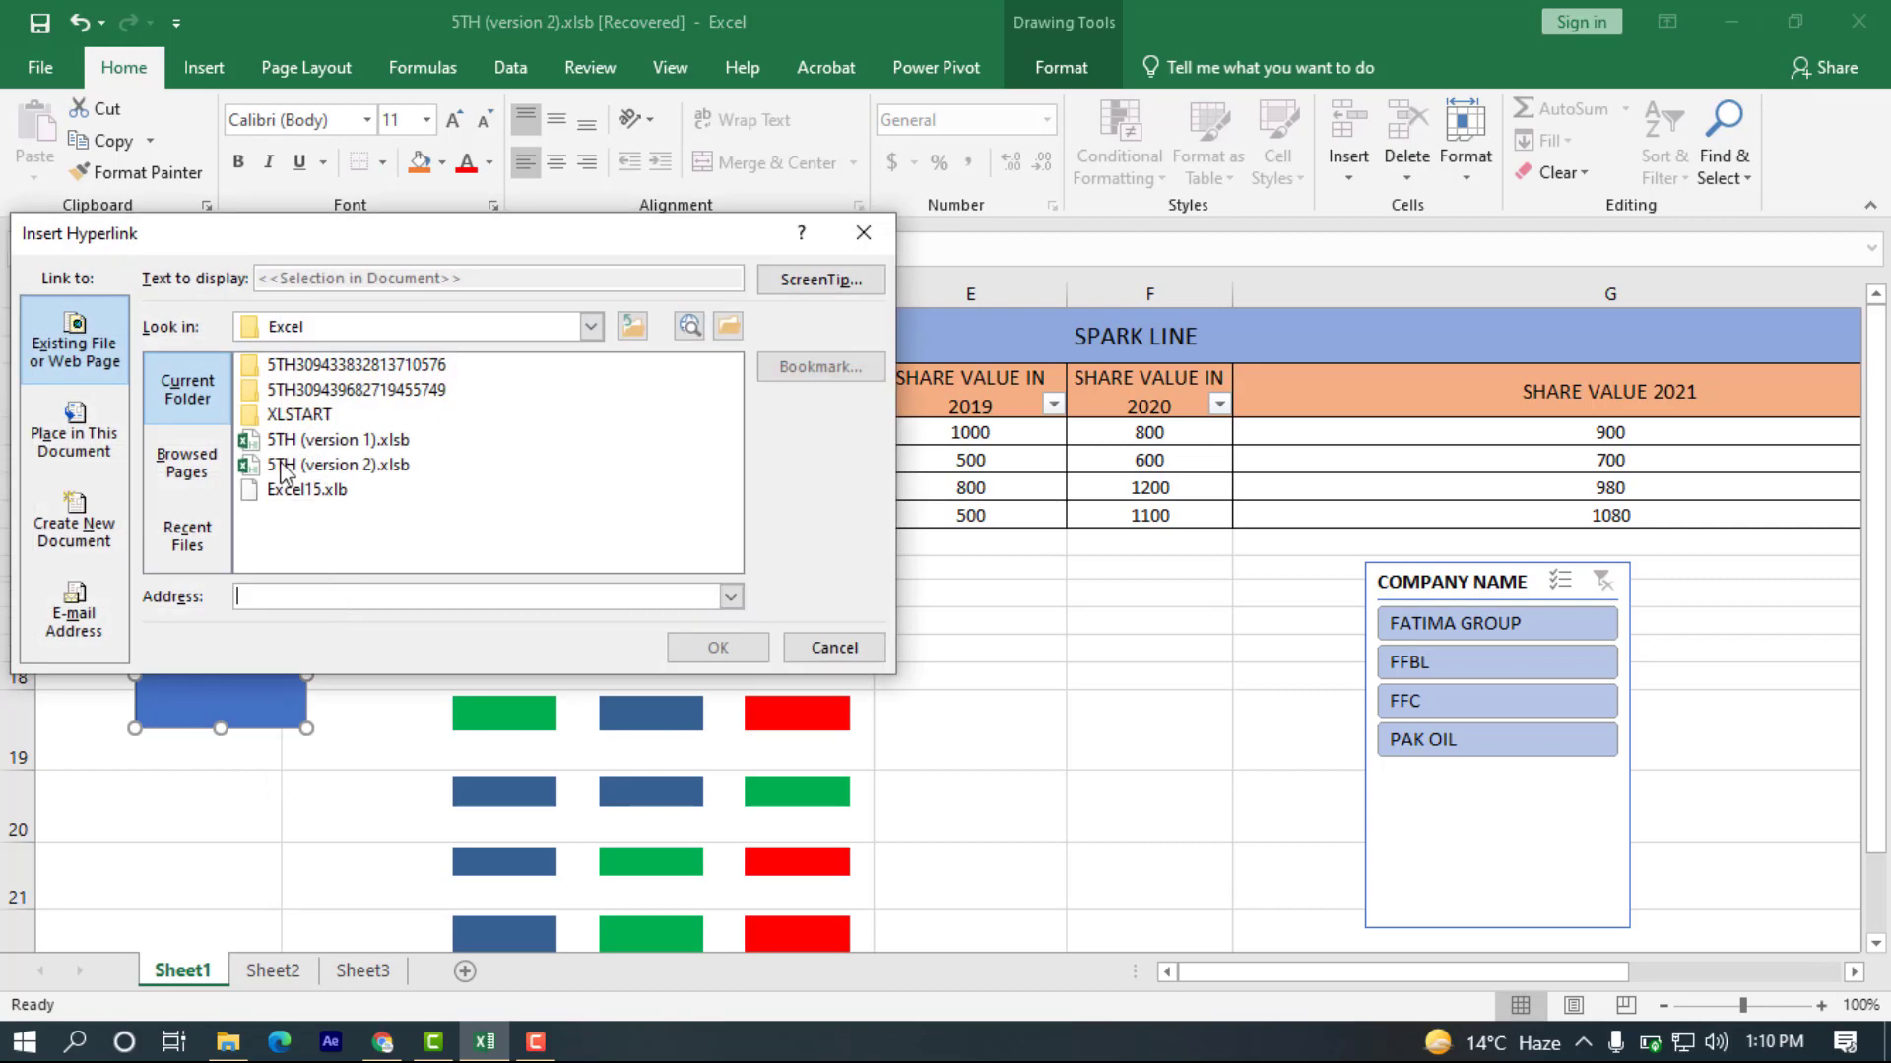
{"action": "left_click", "coordinate": [186, 461]}
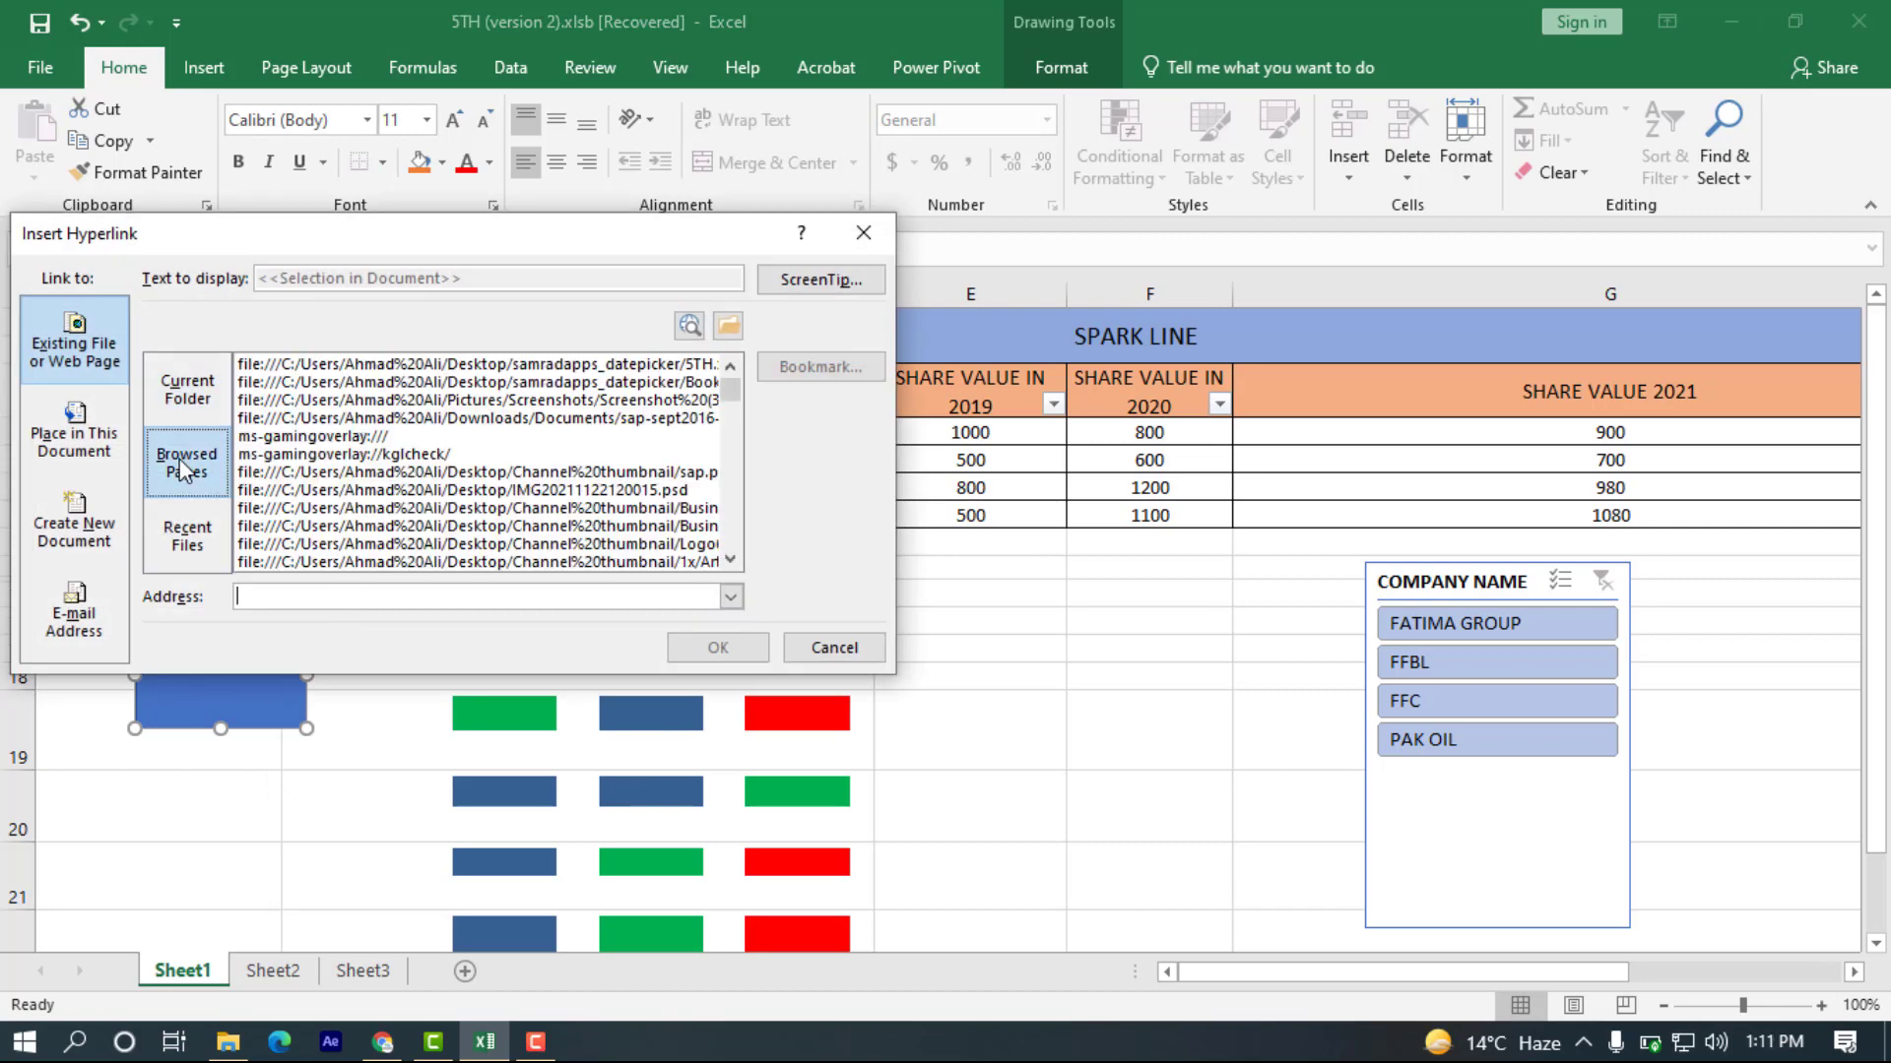
{"action": "left_click", "coordinate": [103, 425]}
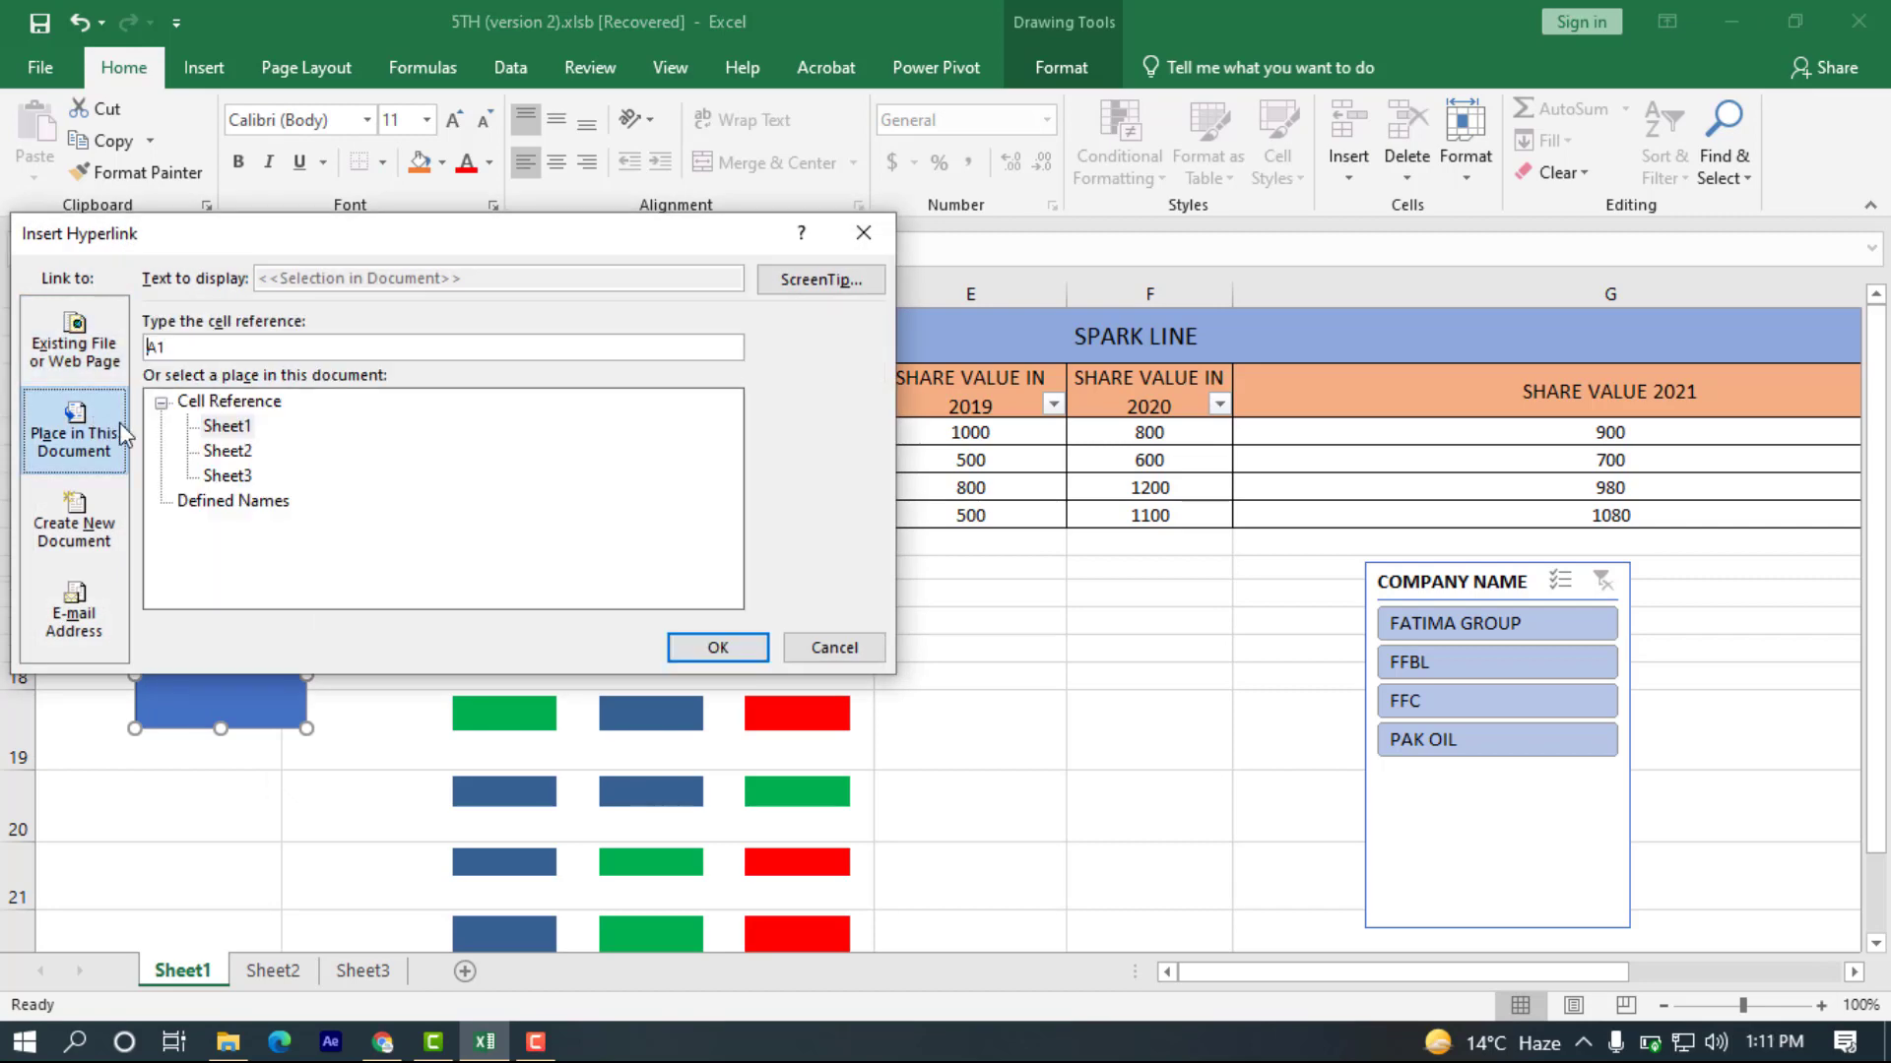
{"action": "left_click", "coordinate": [227, 477]}
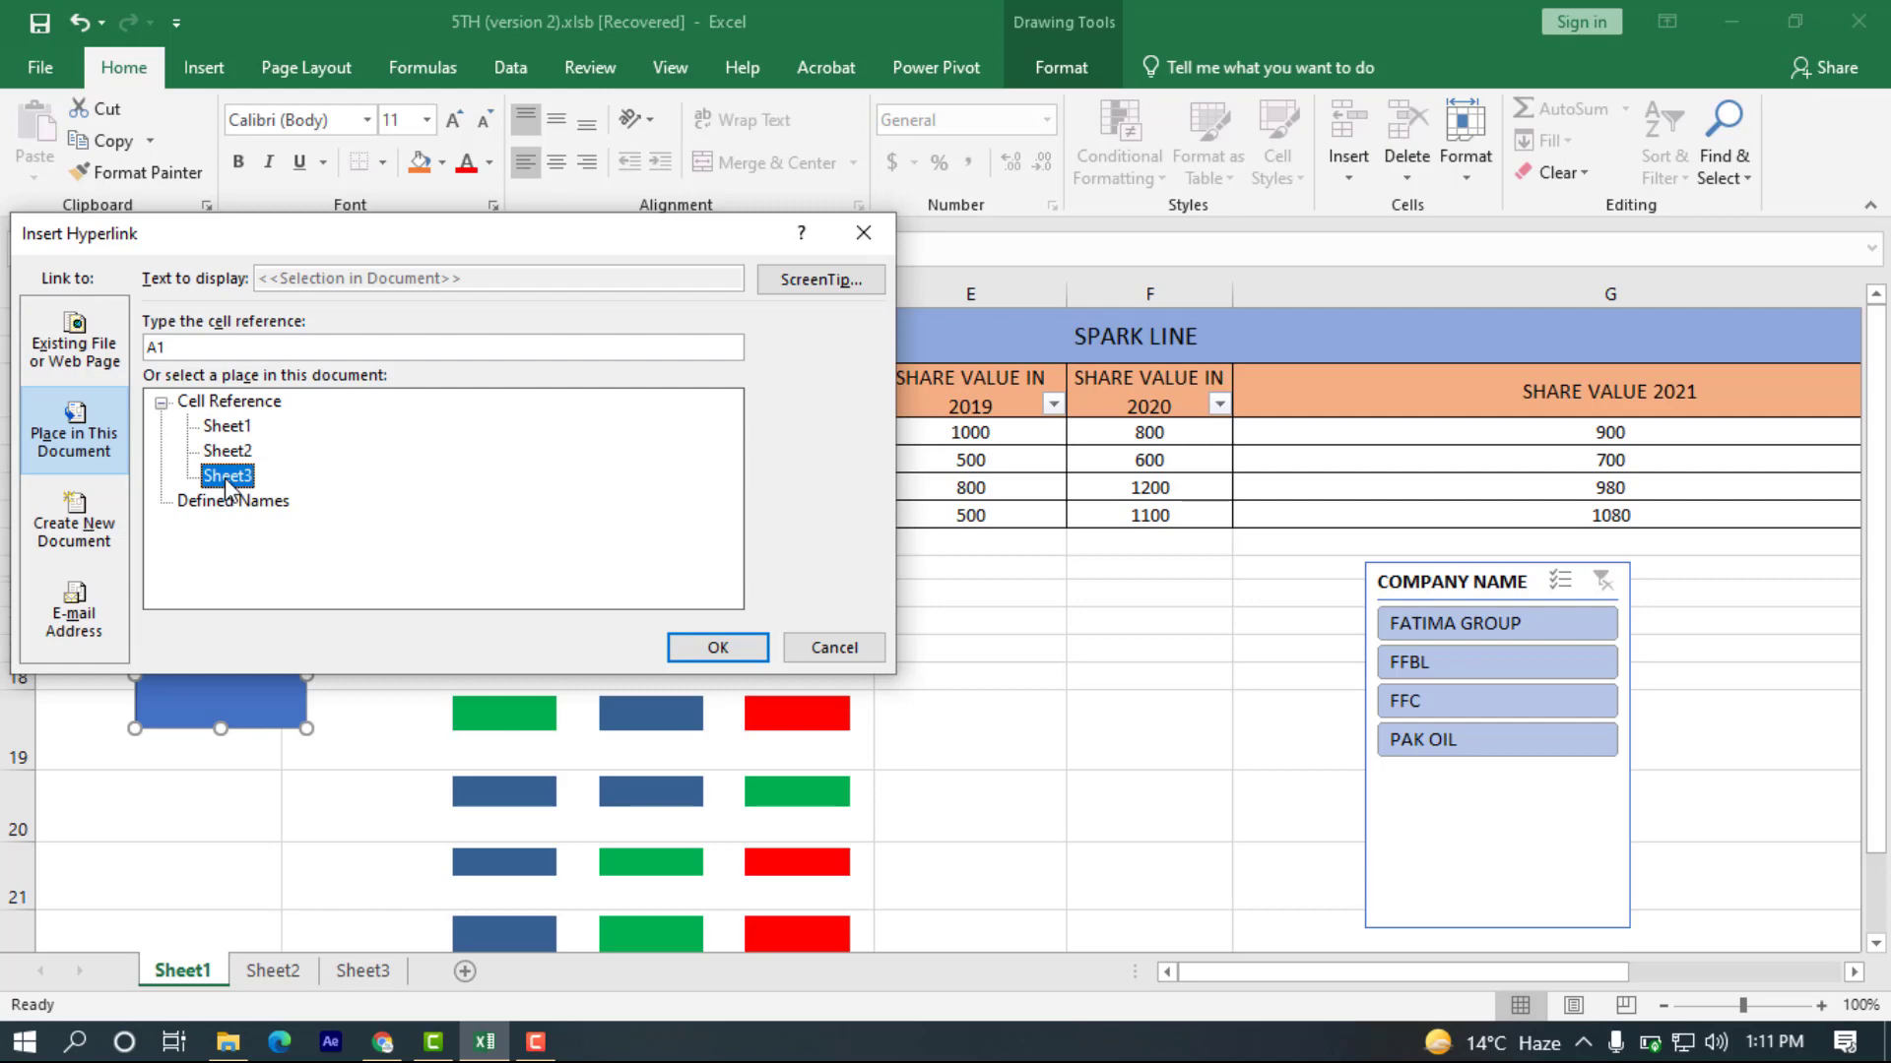
{"action": "left_click", "coordinate": [694, 646]}
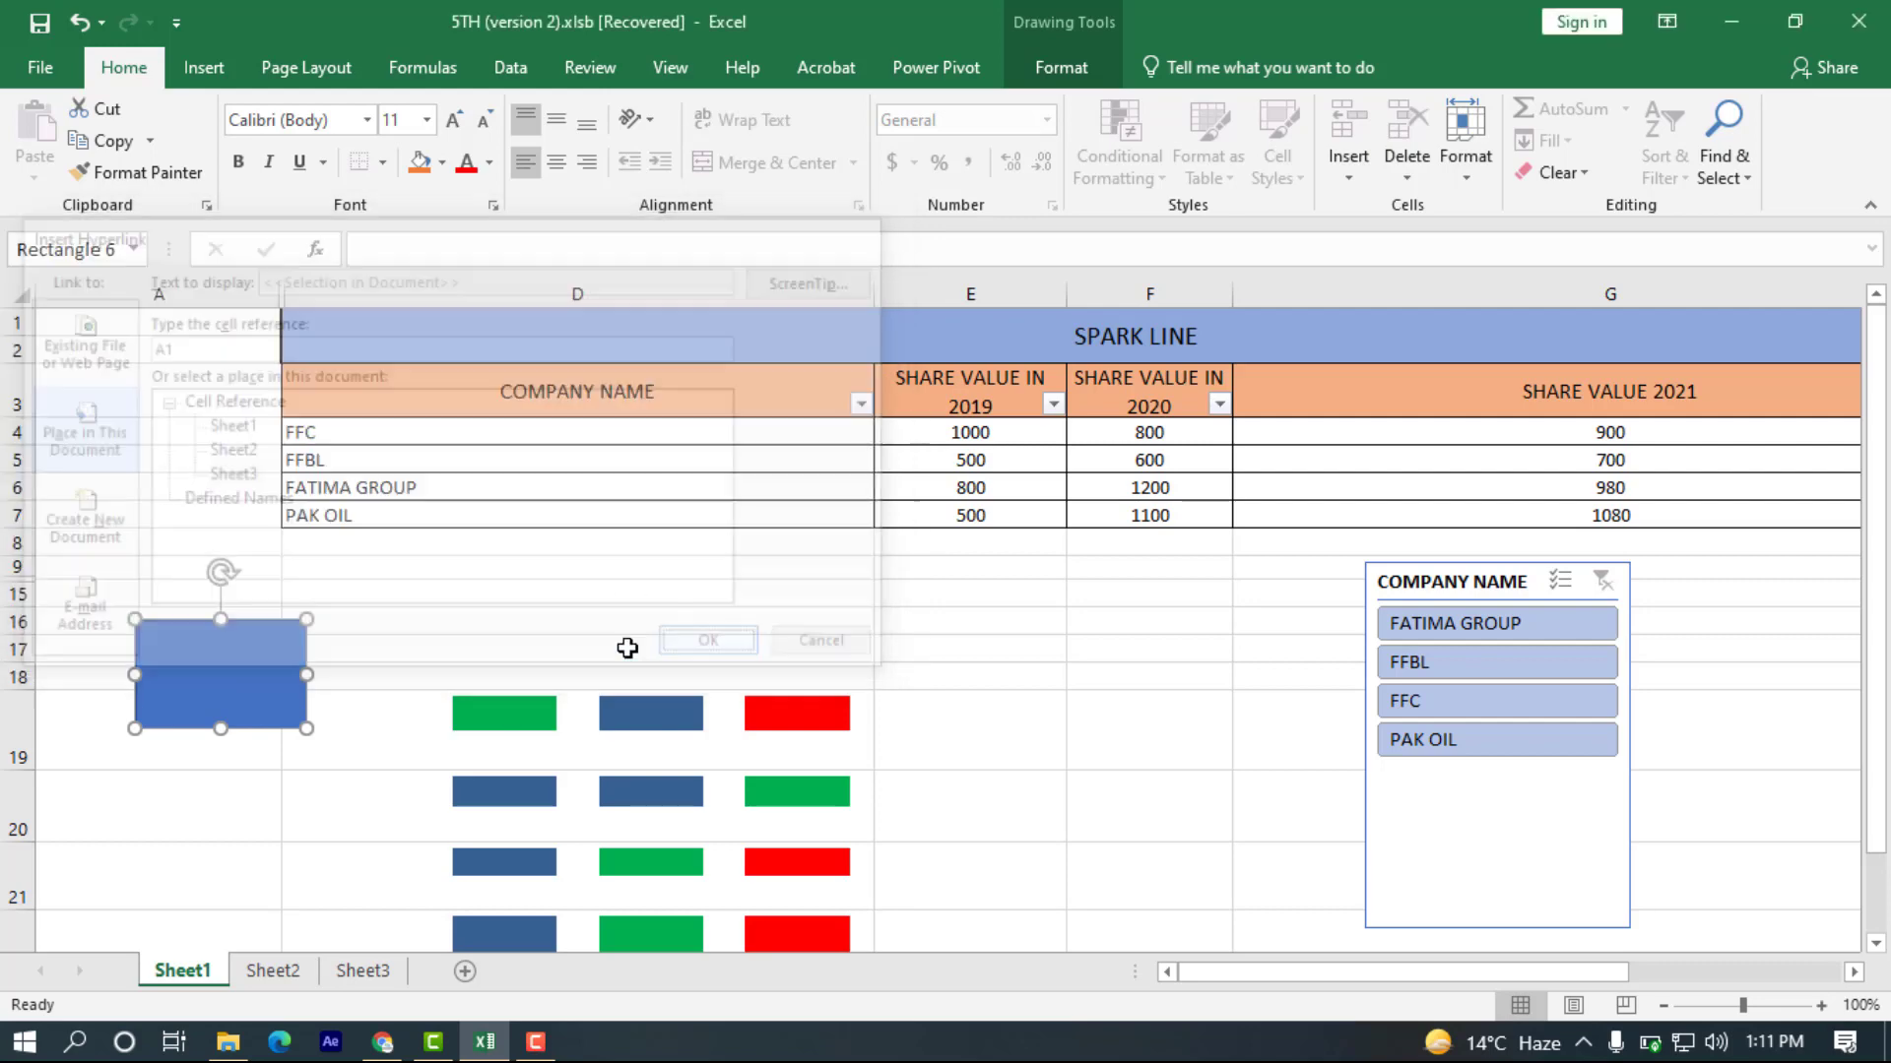
Follow the rectangle's link to Sheet3 and draw a left block arrow about 0.54" high and 0.94" wide over A3:B5.
{"action": "left_click", "coordinate": [186, 694]}
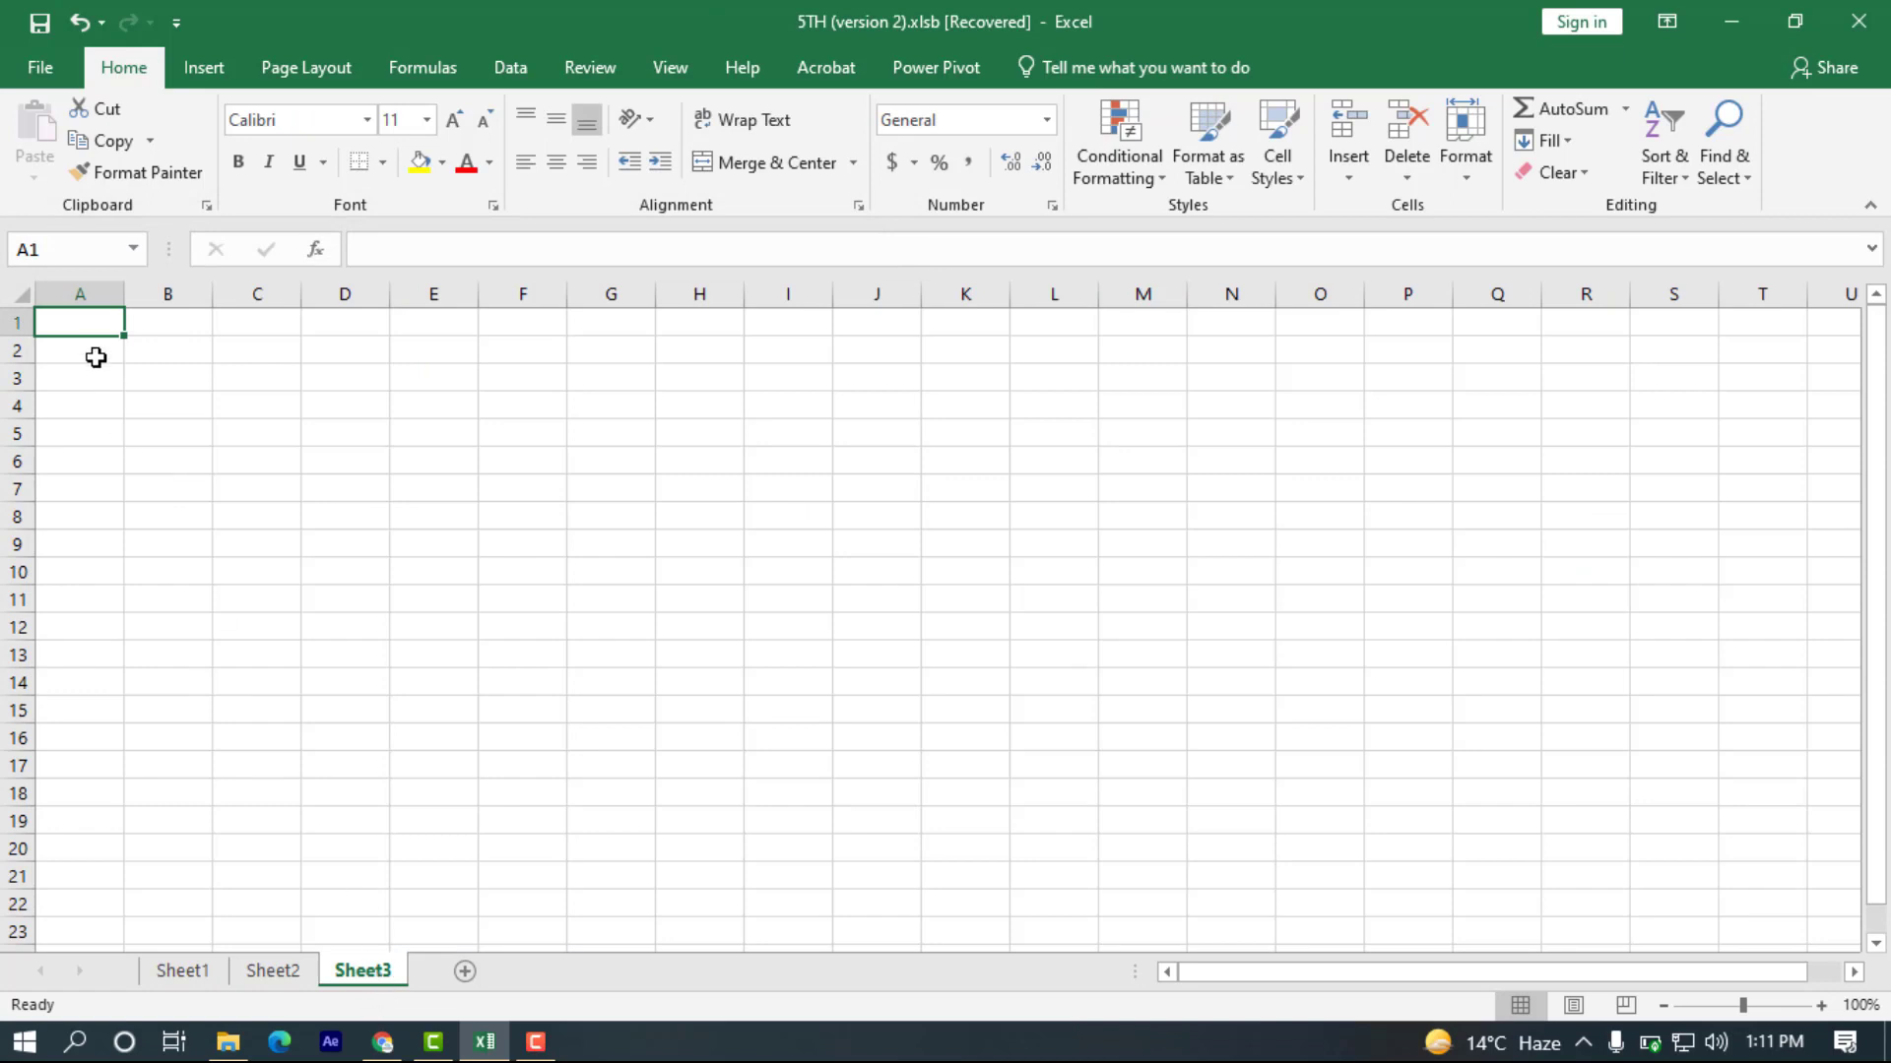
{"action": "left_click", "coordinate": [204, 67]}
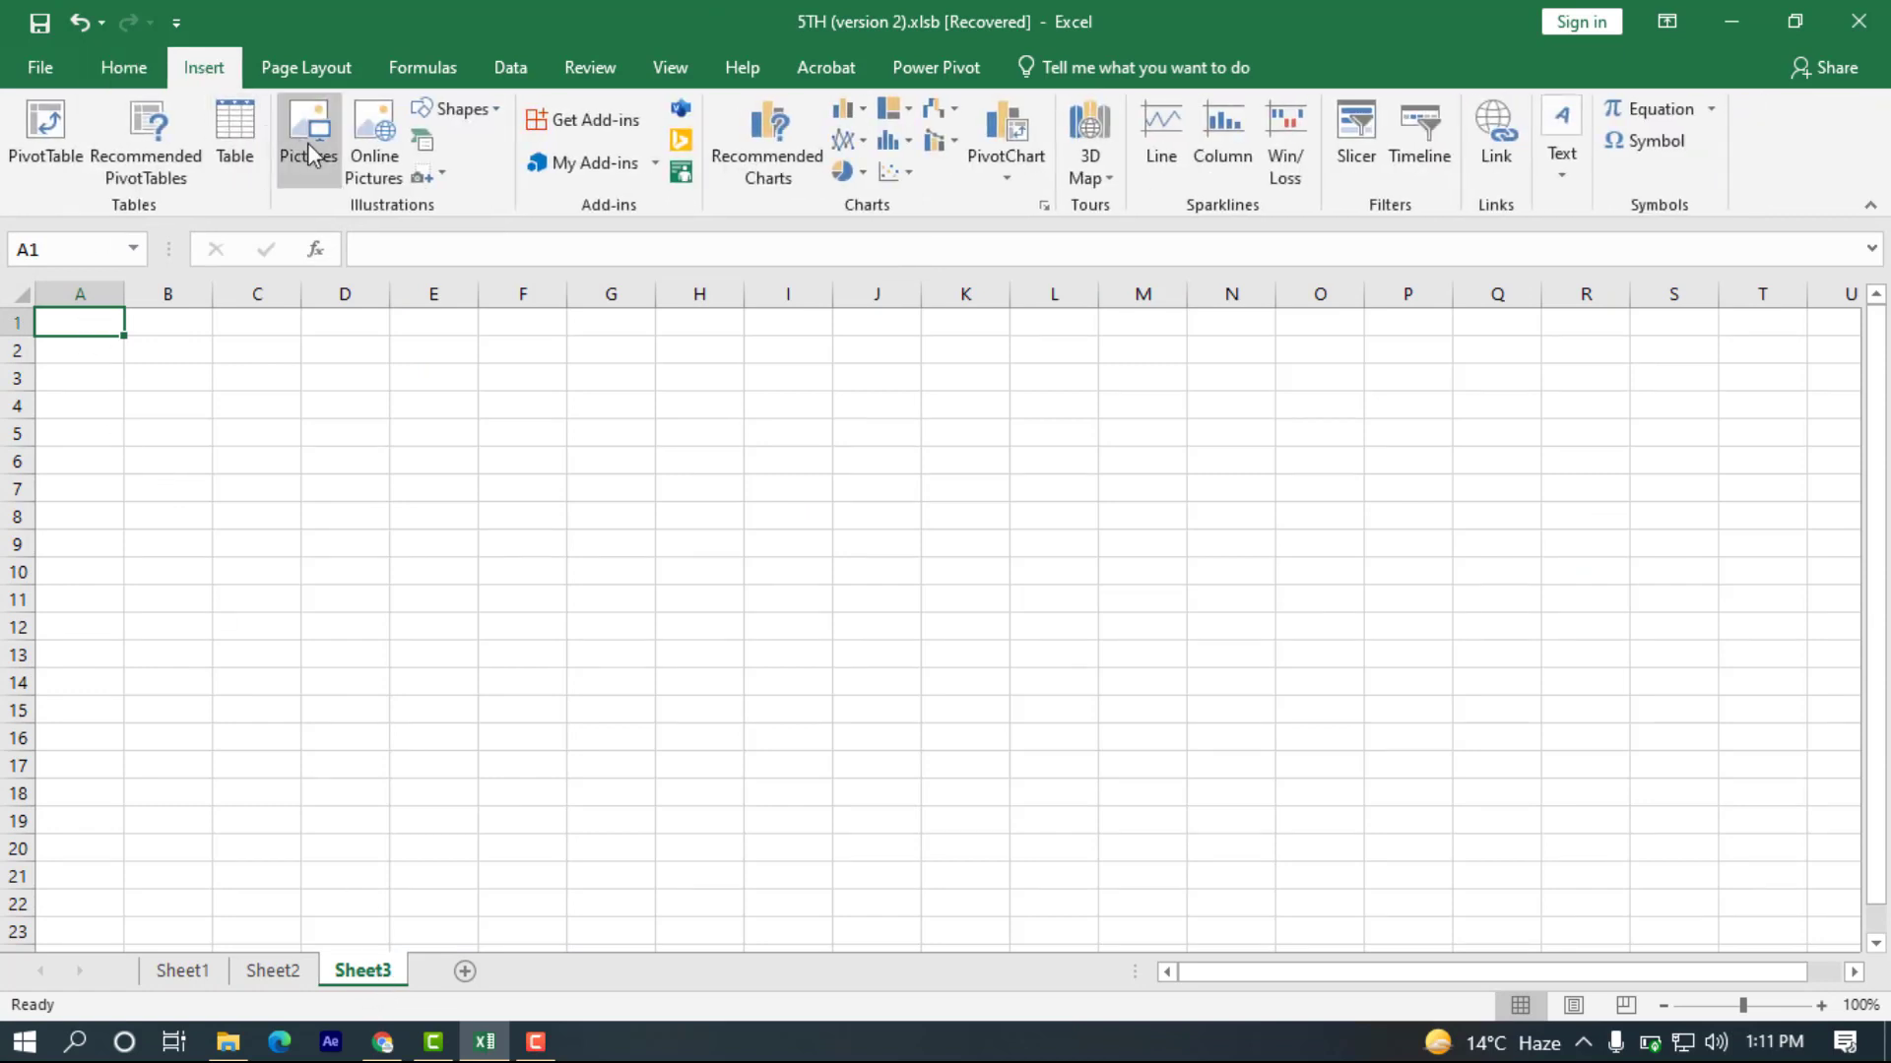
{"action": "left_click", "coordinate": [456, 109]}
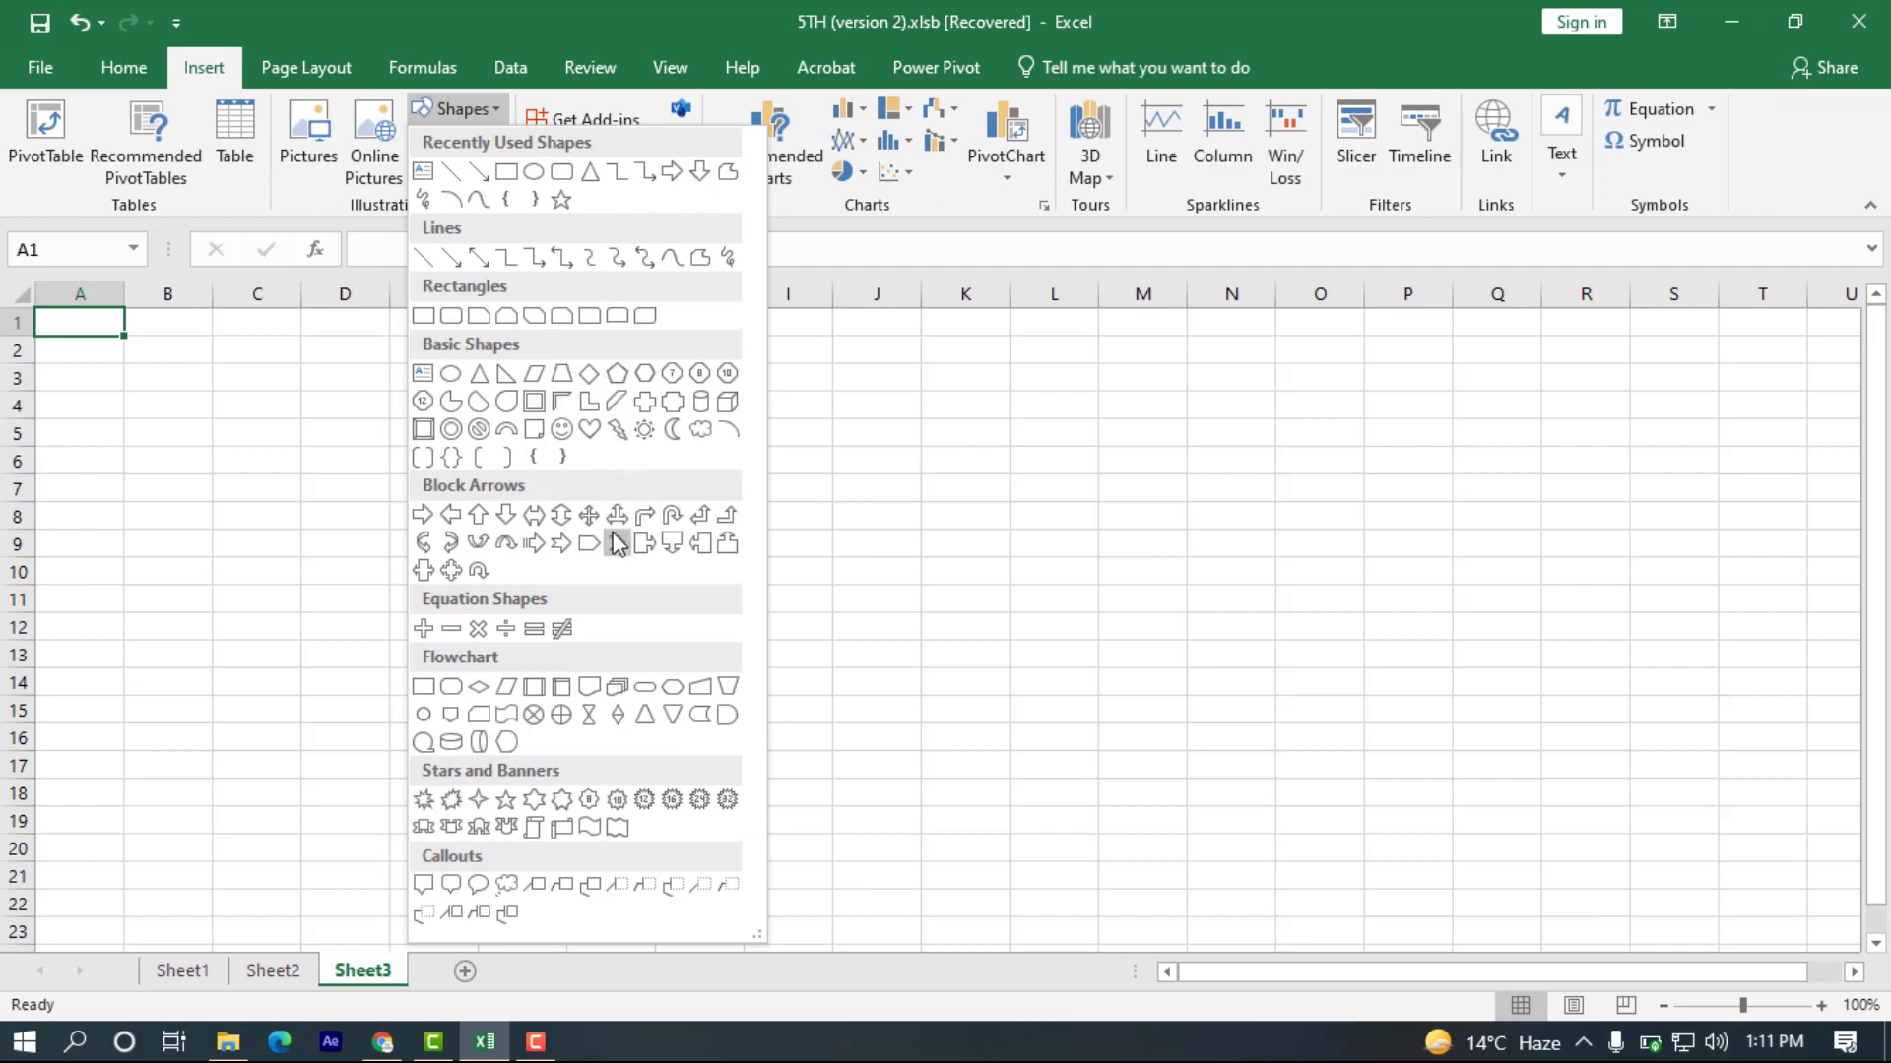
{"action": "left_click", "coordinate": [450, 514]}
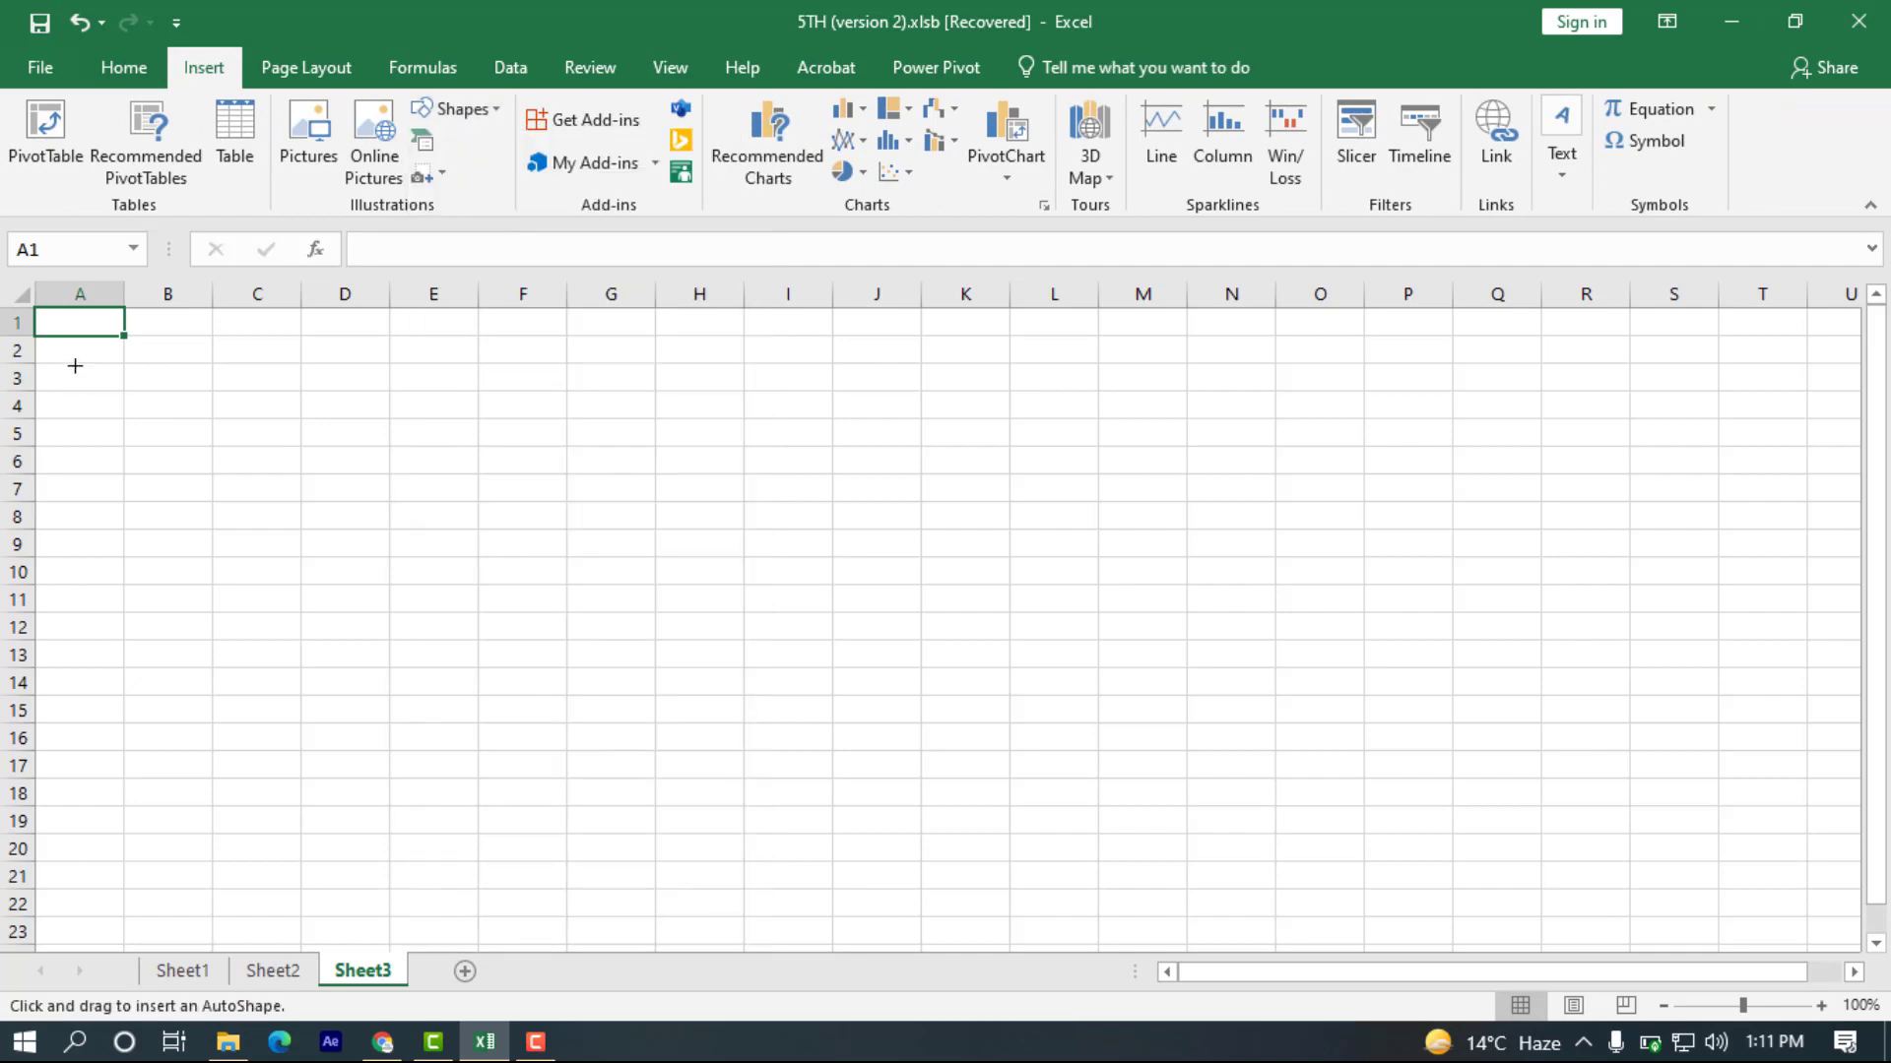
{"action": "left_click_drag", "start_coordinate": [76, 363], "coordinate": [201, 433]}
Link the left arrow to Sheet1 as a place in this document, keeping cell reference A1.
{"action": "right_click", "coordinate": [112, 390]}
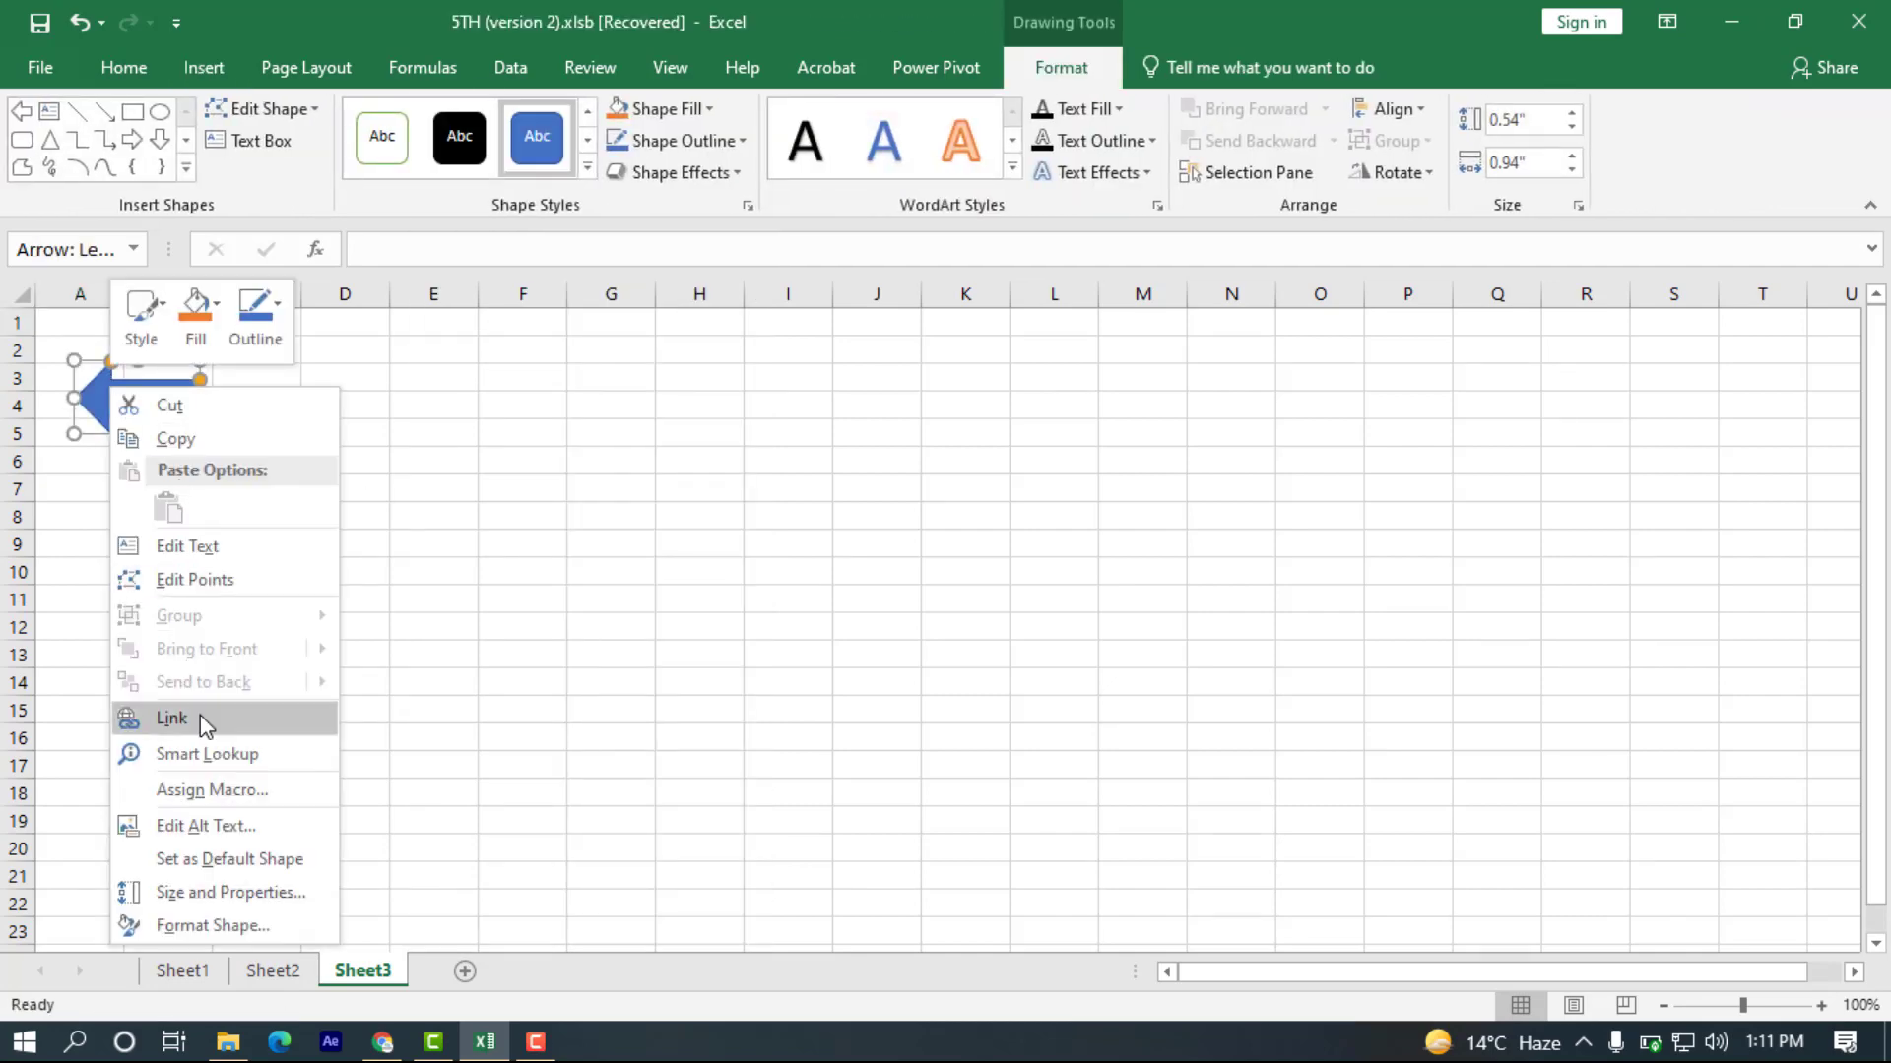
{"action": "left_click", "coordinate": [198, 718]}
{"action": "left_click", "coordinate": [227, 677]}
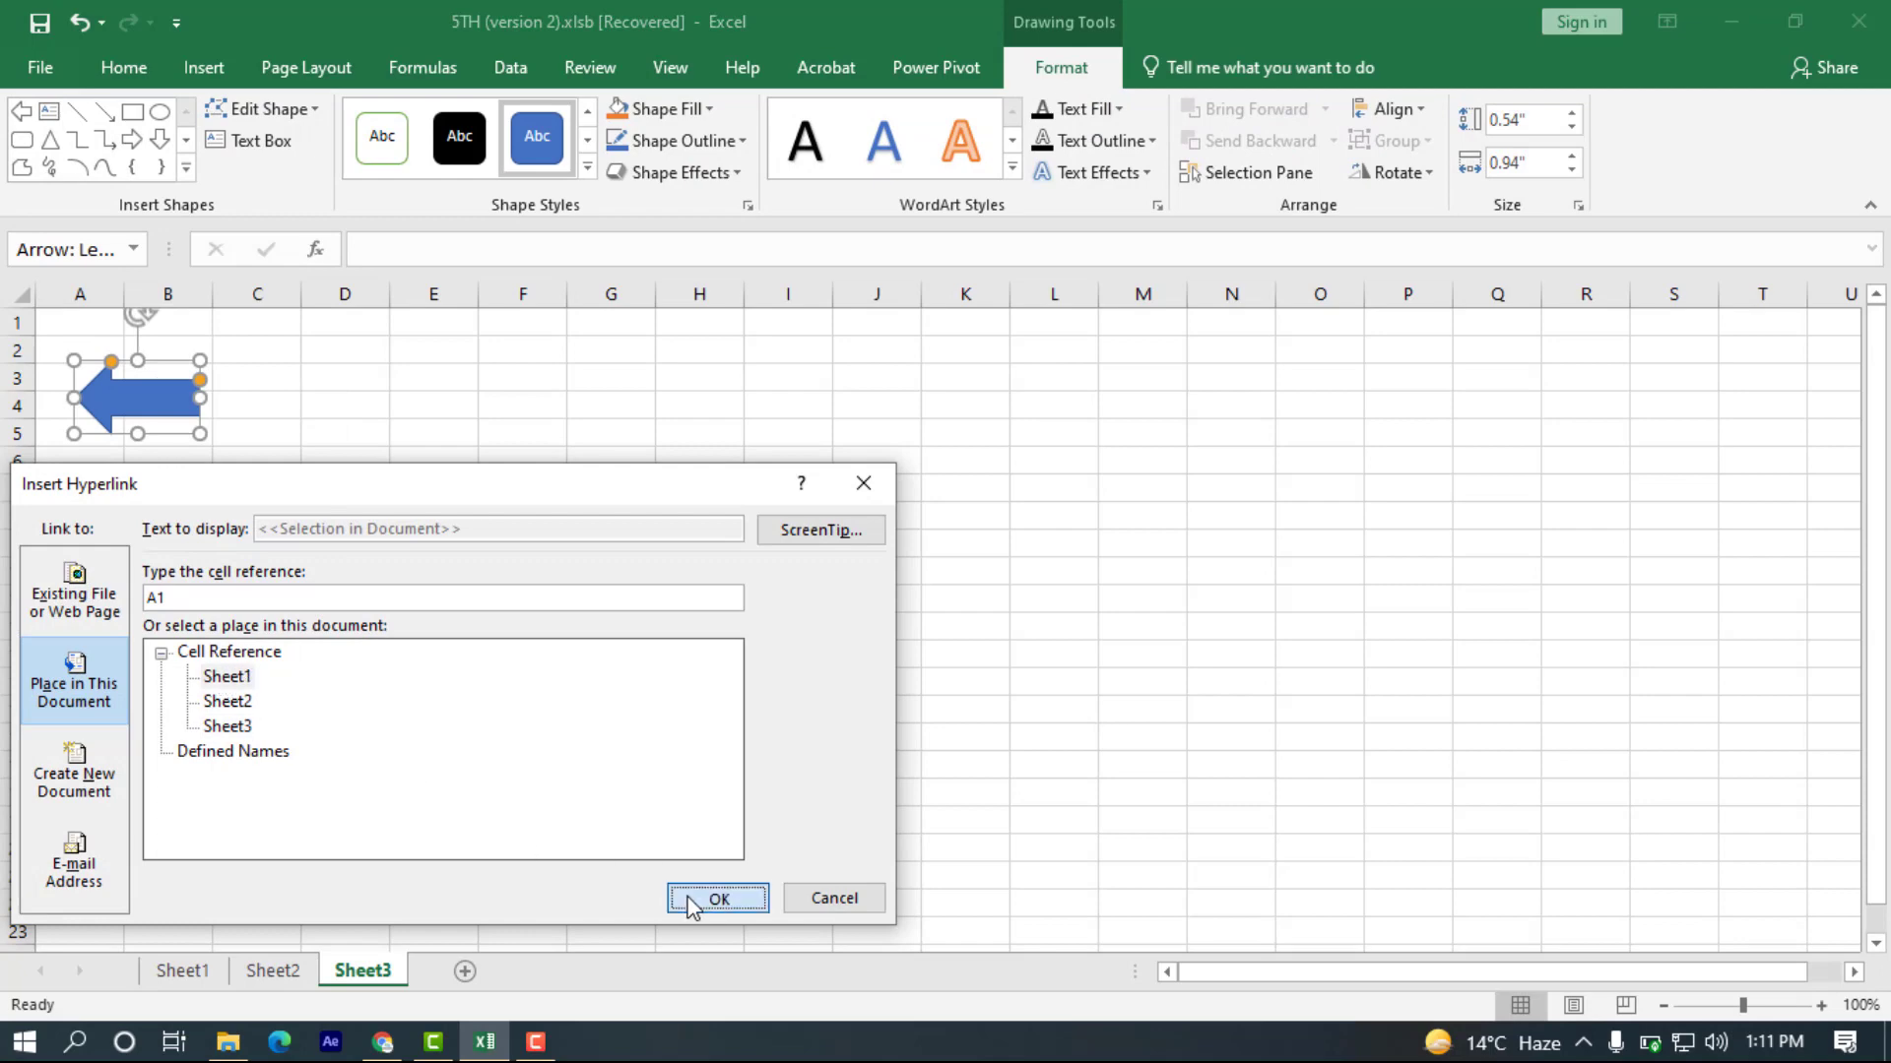
{"action": "left_click", "coordinate": [696, 901]}
{"action": "left_click", "coordinate": [401, 594]}
Test the arrow and rectangle links by jumping between Sheet3 and Sheet1, finishing on Sheet3.
{"action": "left_click", "coordinate": [148, 394]}
{"action": "left_click", "coordinate": [226, 644]}
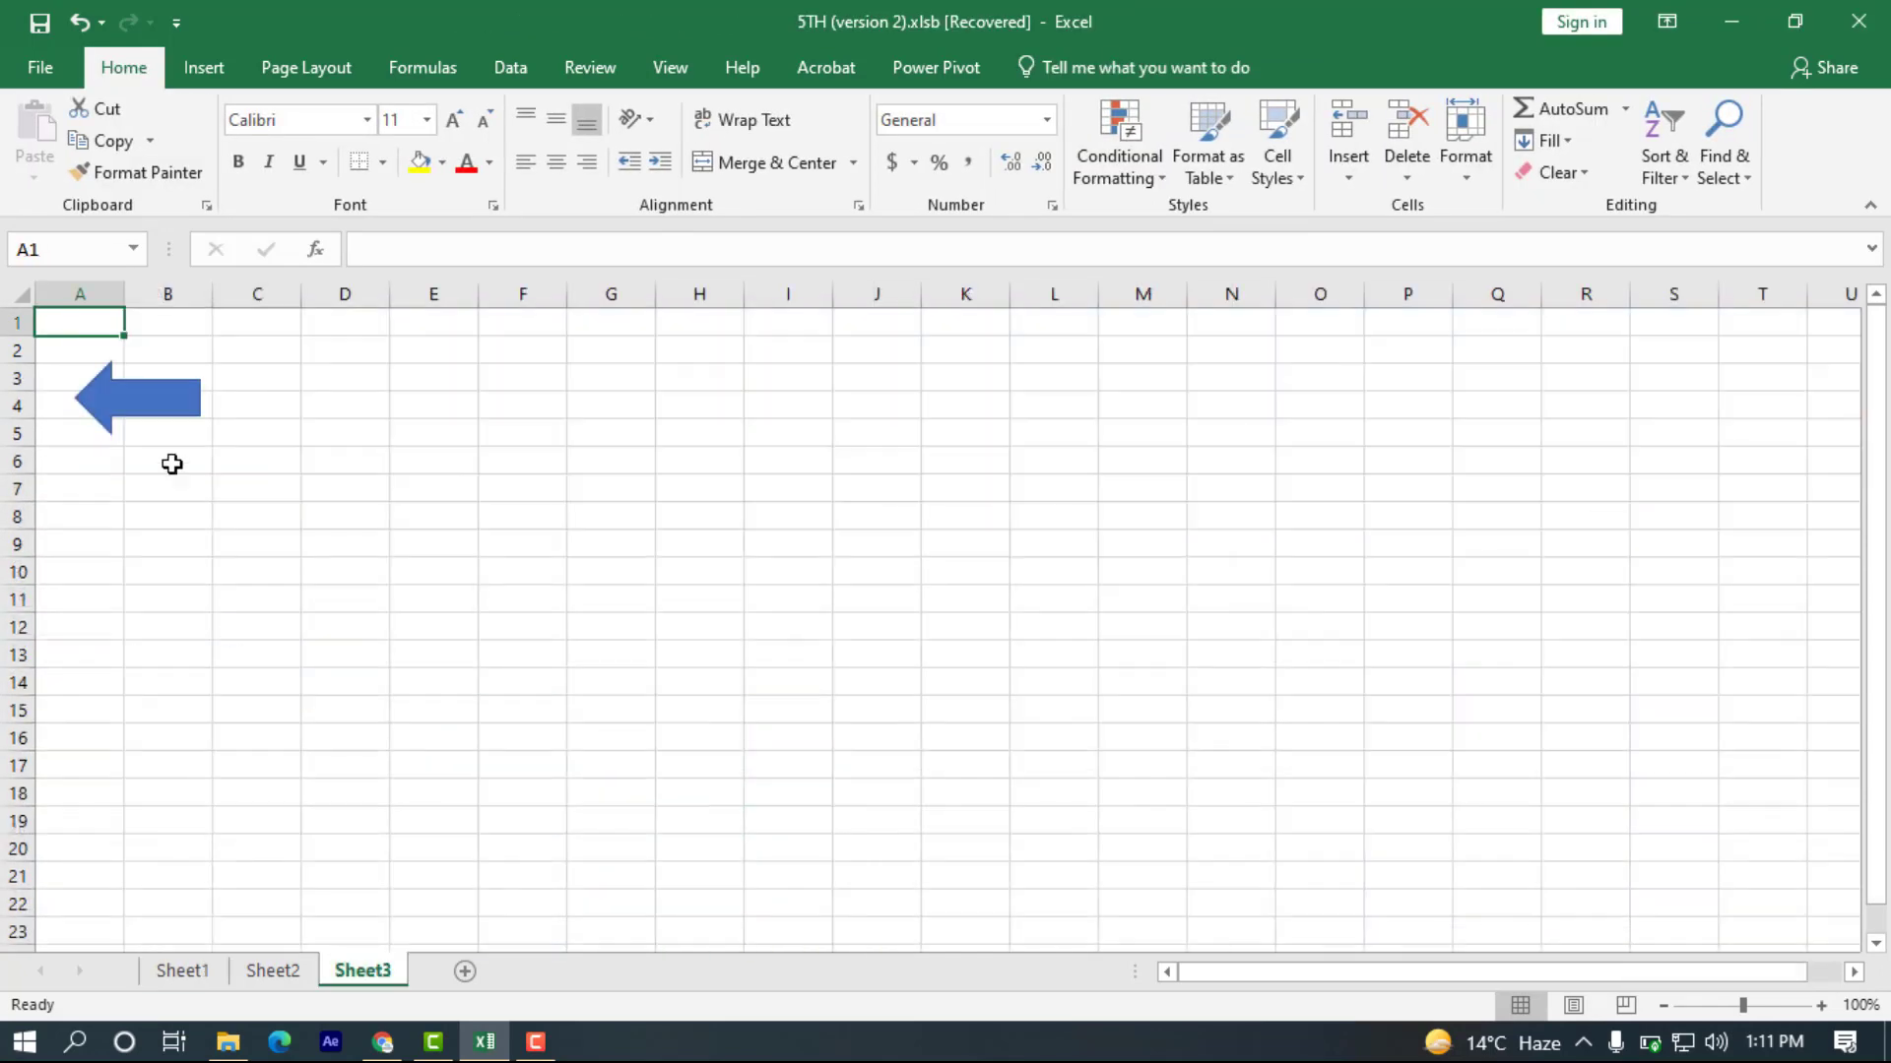
{"action": "left_click", "coordinate": [153, 424]}
{"action": "left_click", "coordinate": [228, 680]}
{"action": "left_click", "coordinate": [138, 433]}
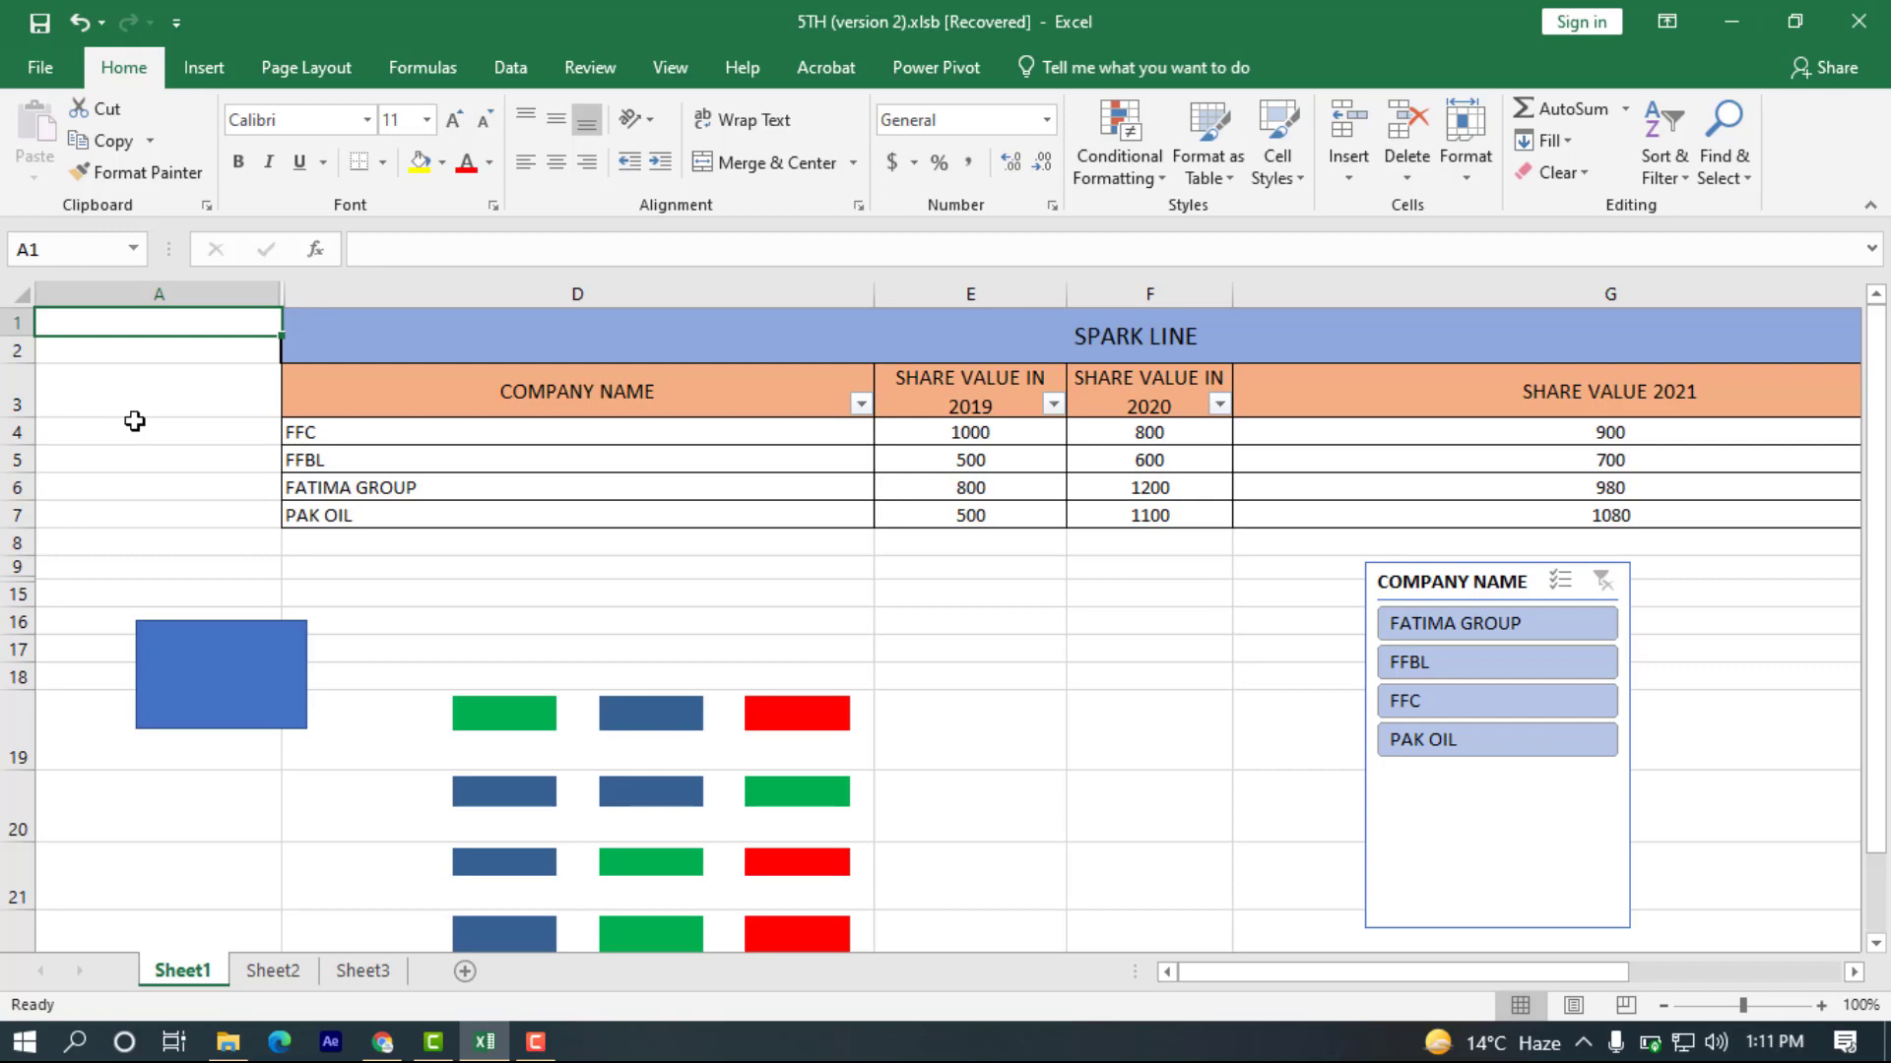
{"action": "left_click", "coordinate": [262, 672]}
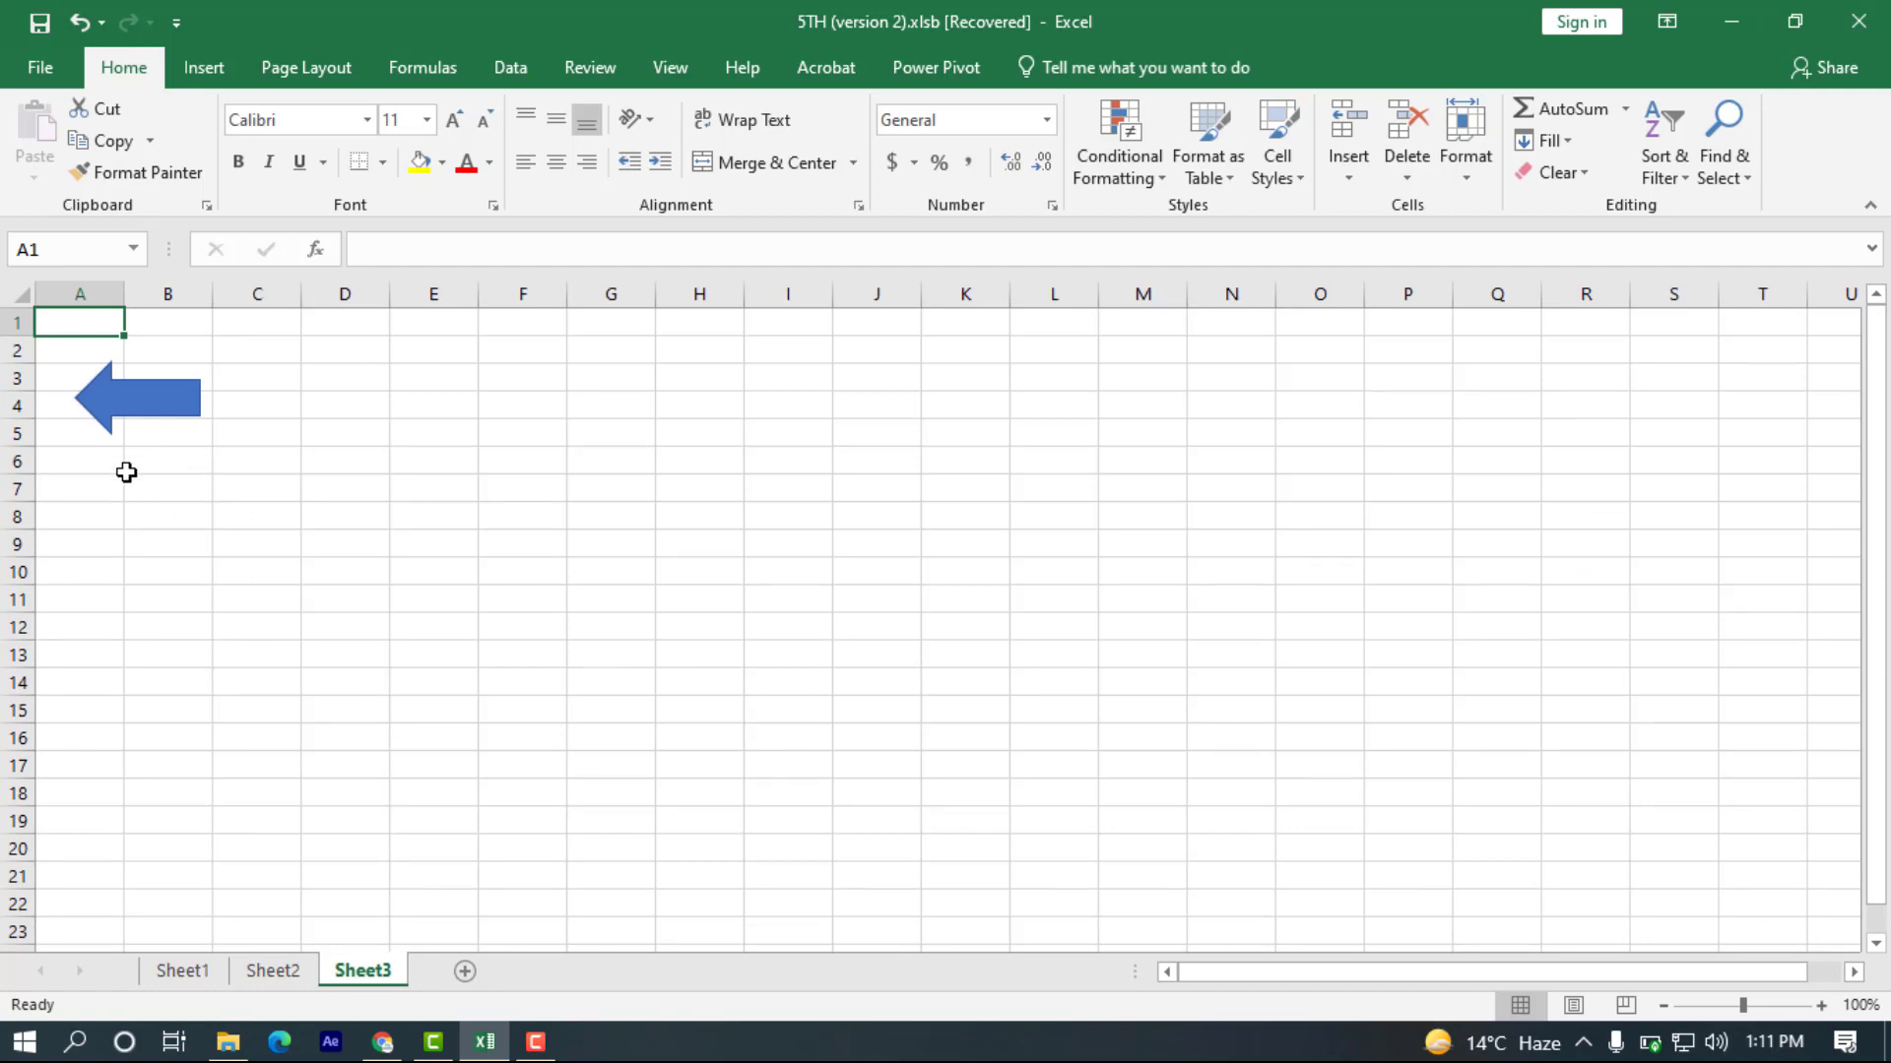
Examine the arrow's hyperlink settings for an e-mail address, a new document, a place in this document, and an existing file.
{"action": "right_click", "coordinate": [139, 421]}
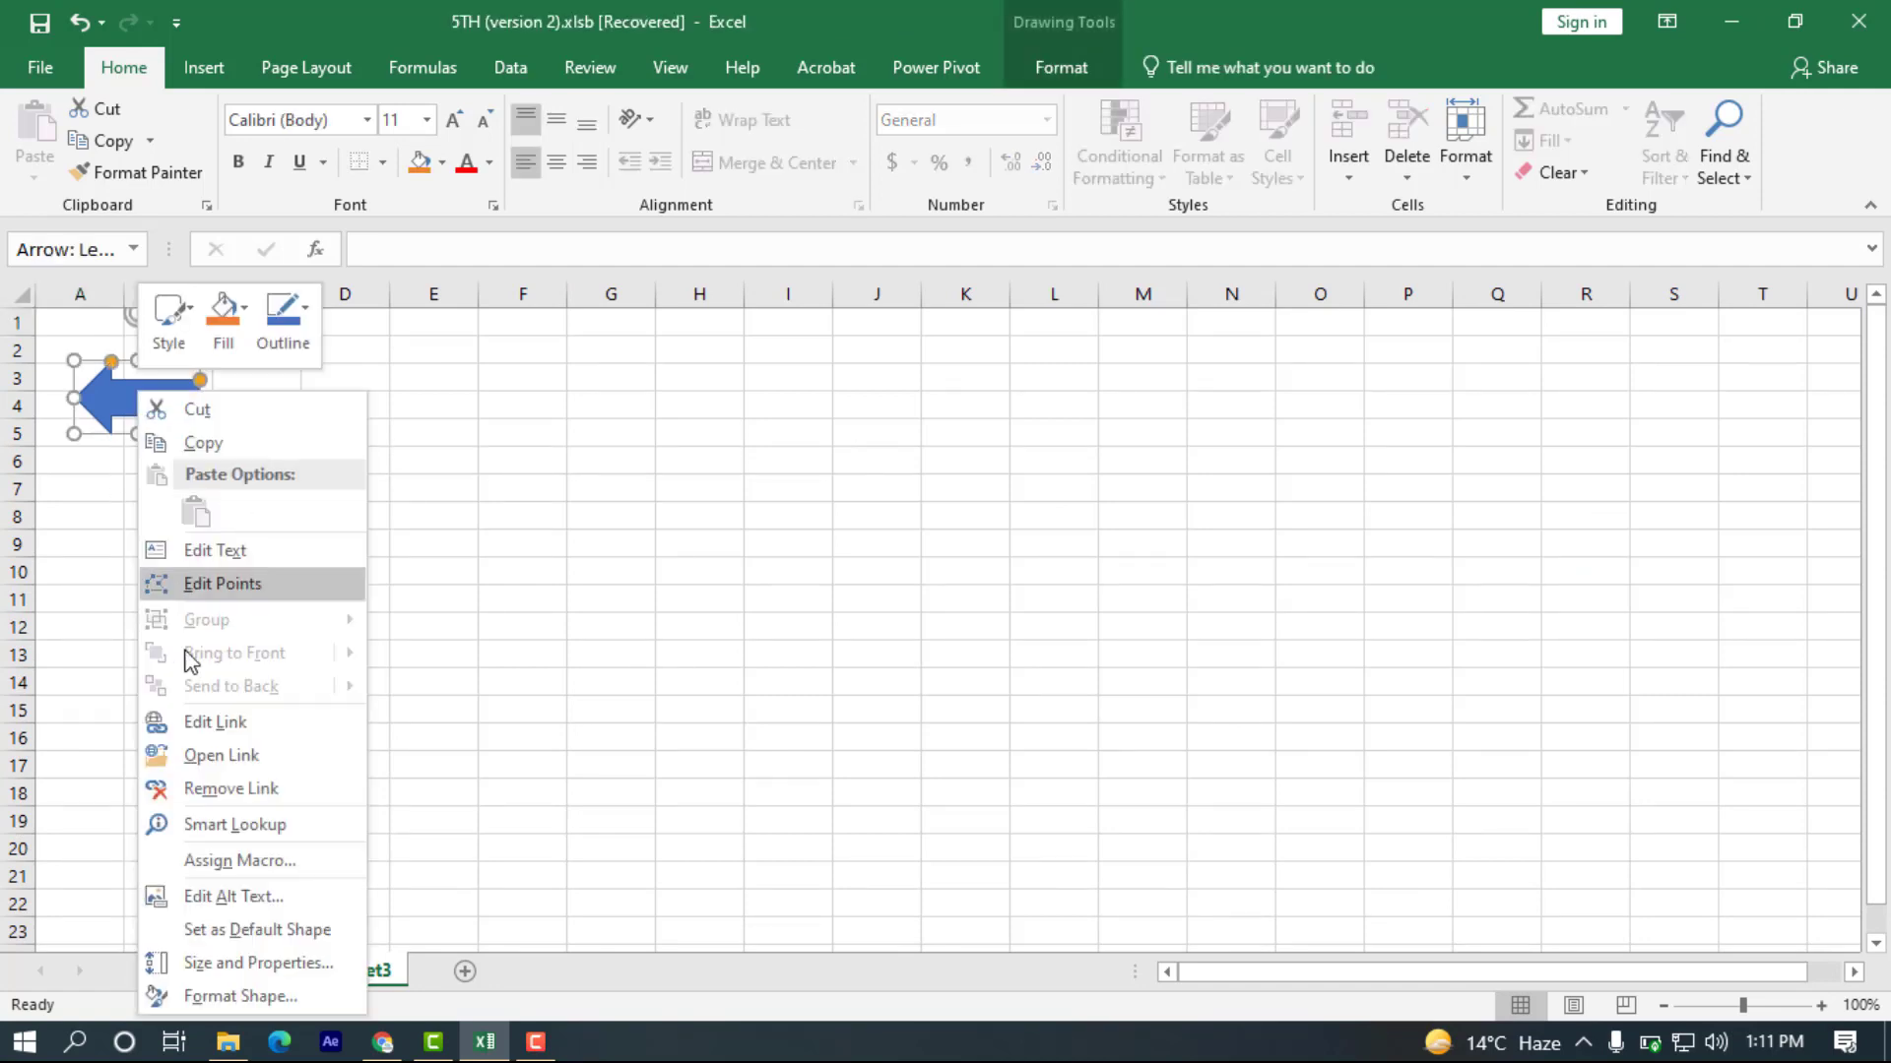
{"action": "left_click", "coordinate": [207, 729]}
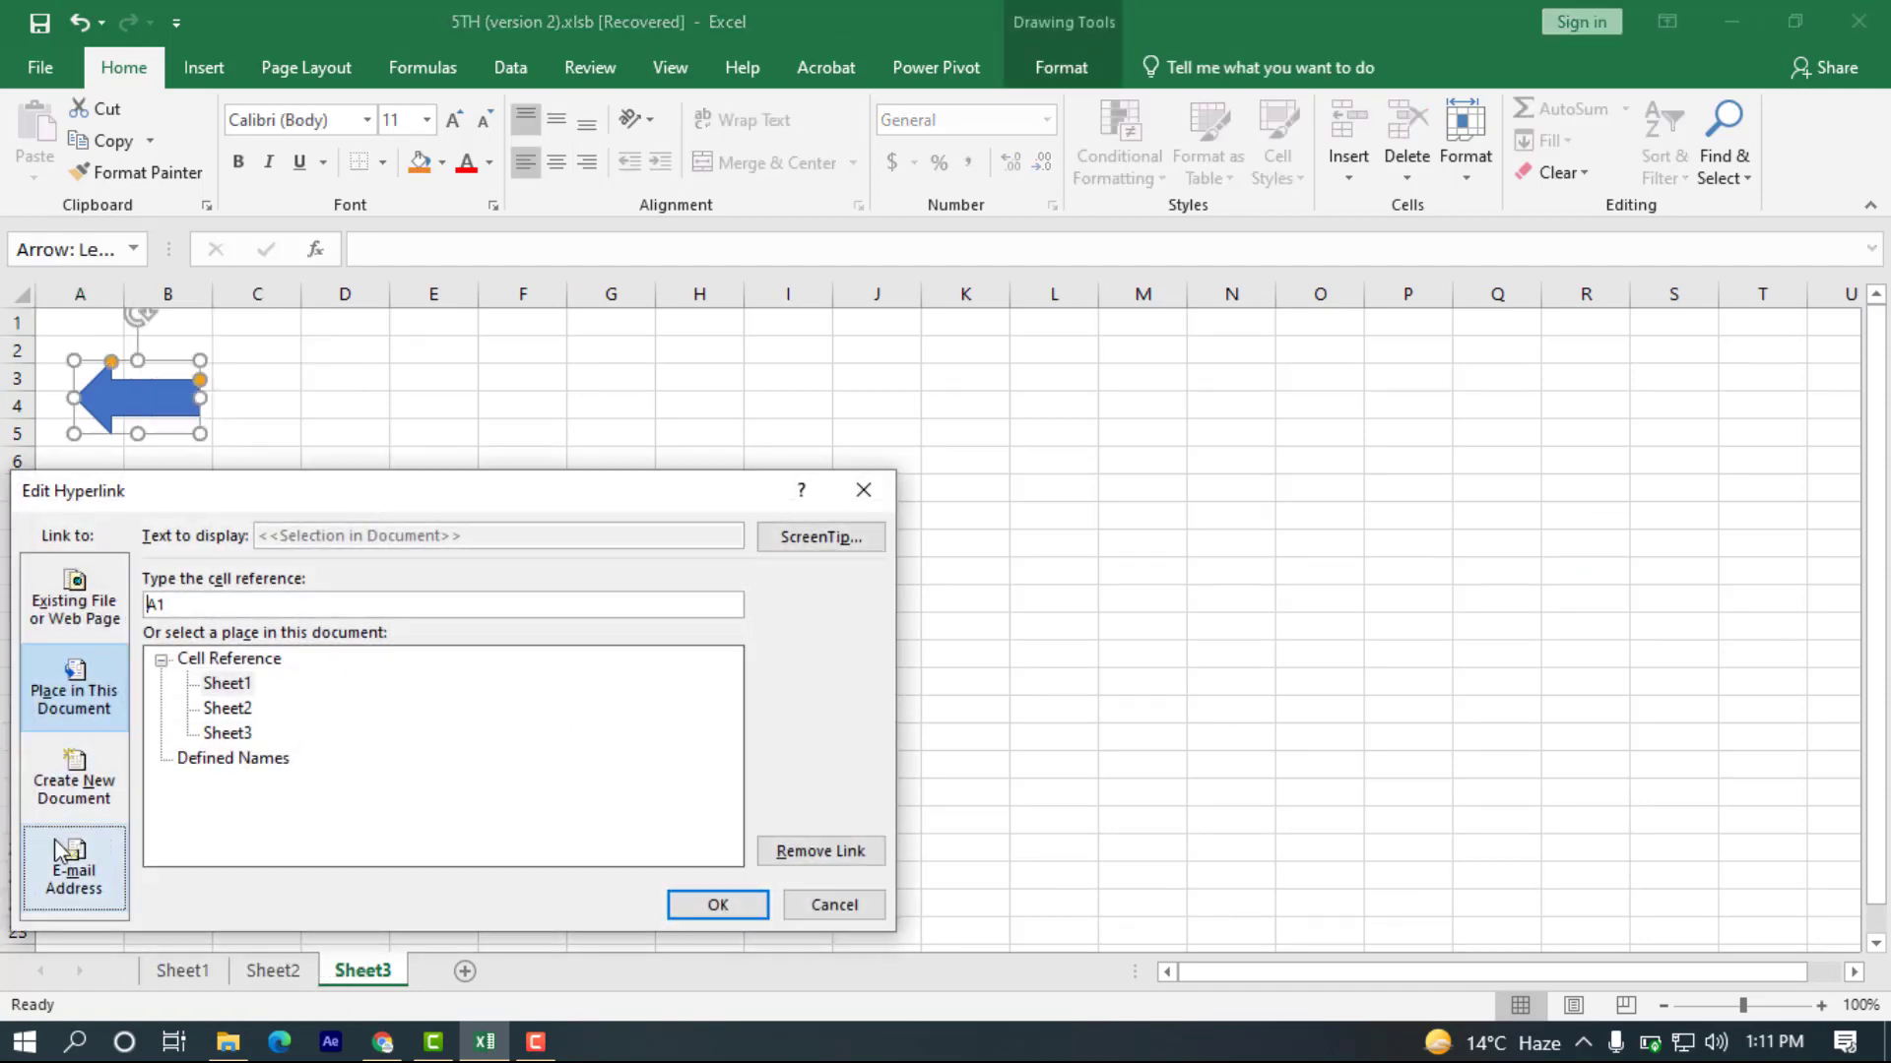
{"action": "left_click", "coordinate": [73, 867]}
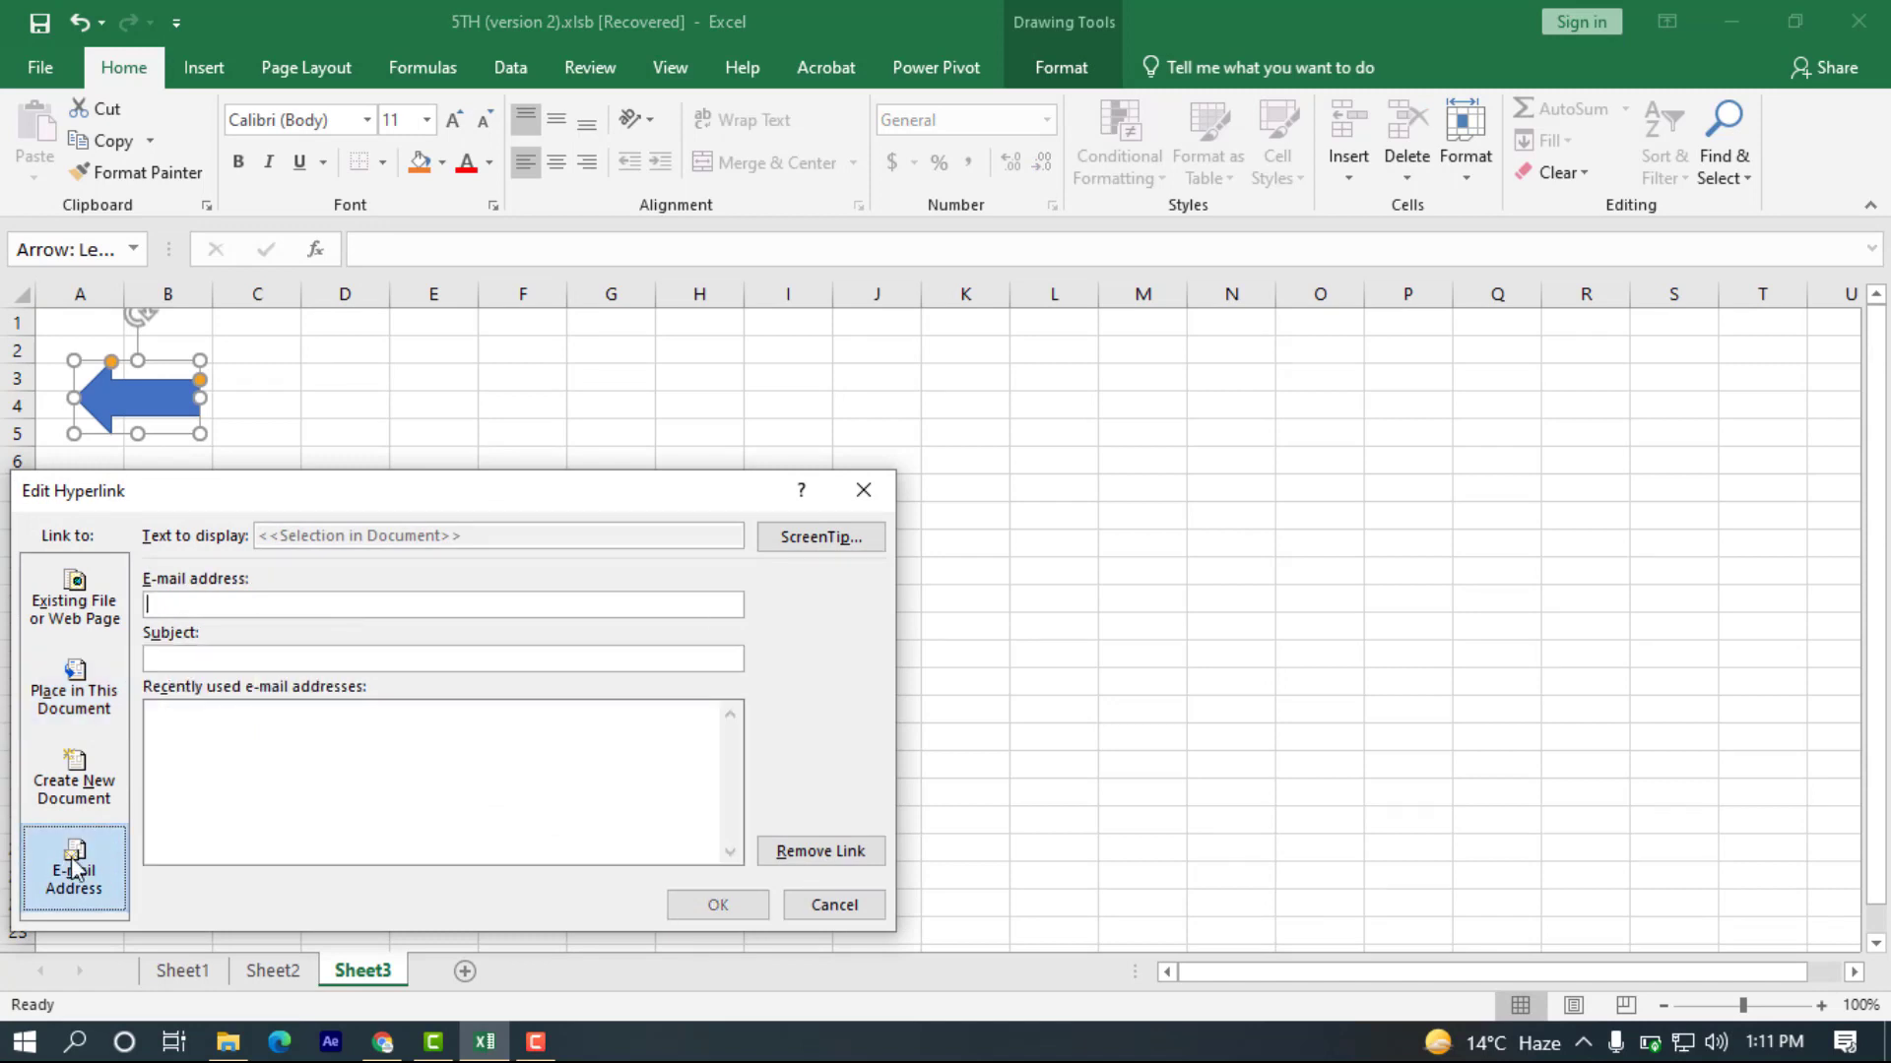
{"action": "left_click", "coordinate": [61, 803]}
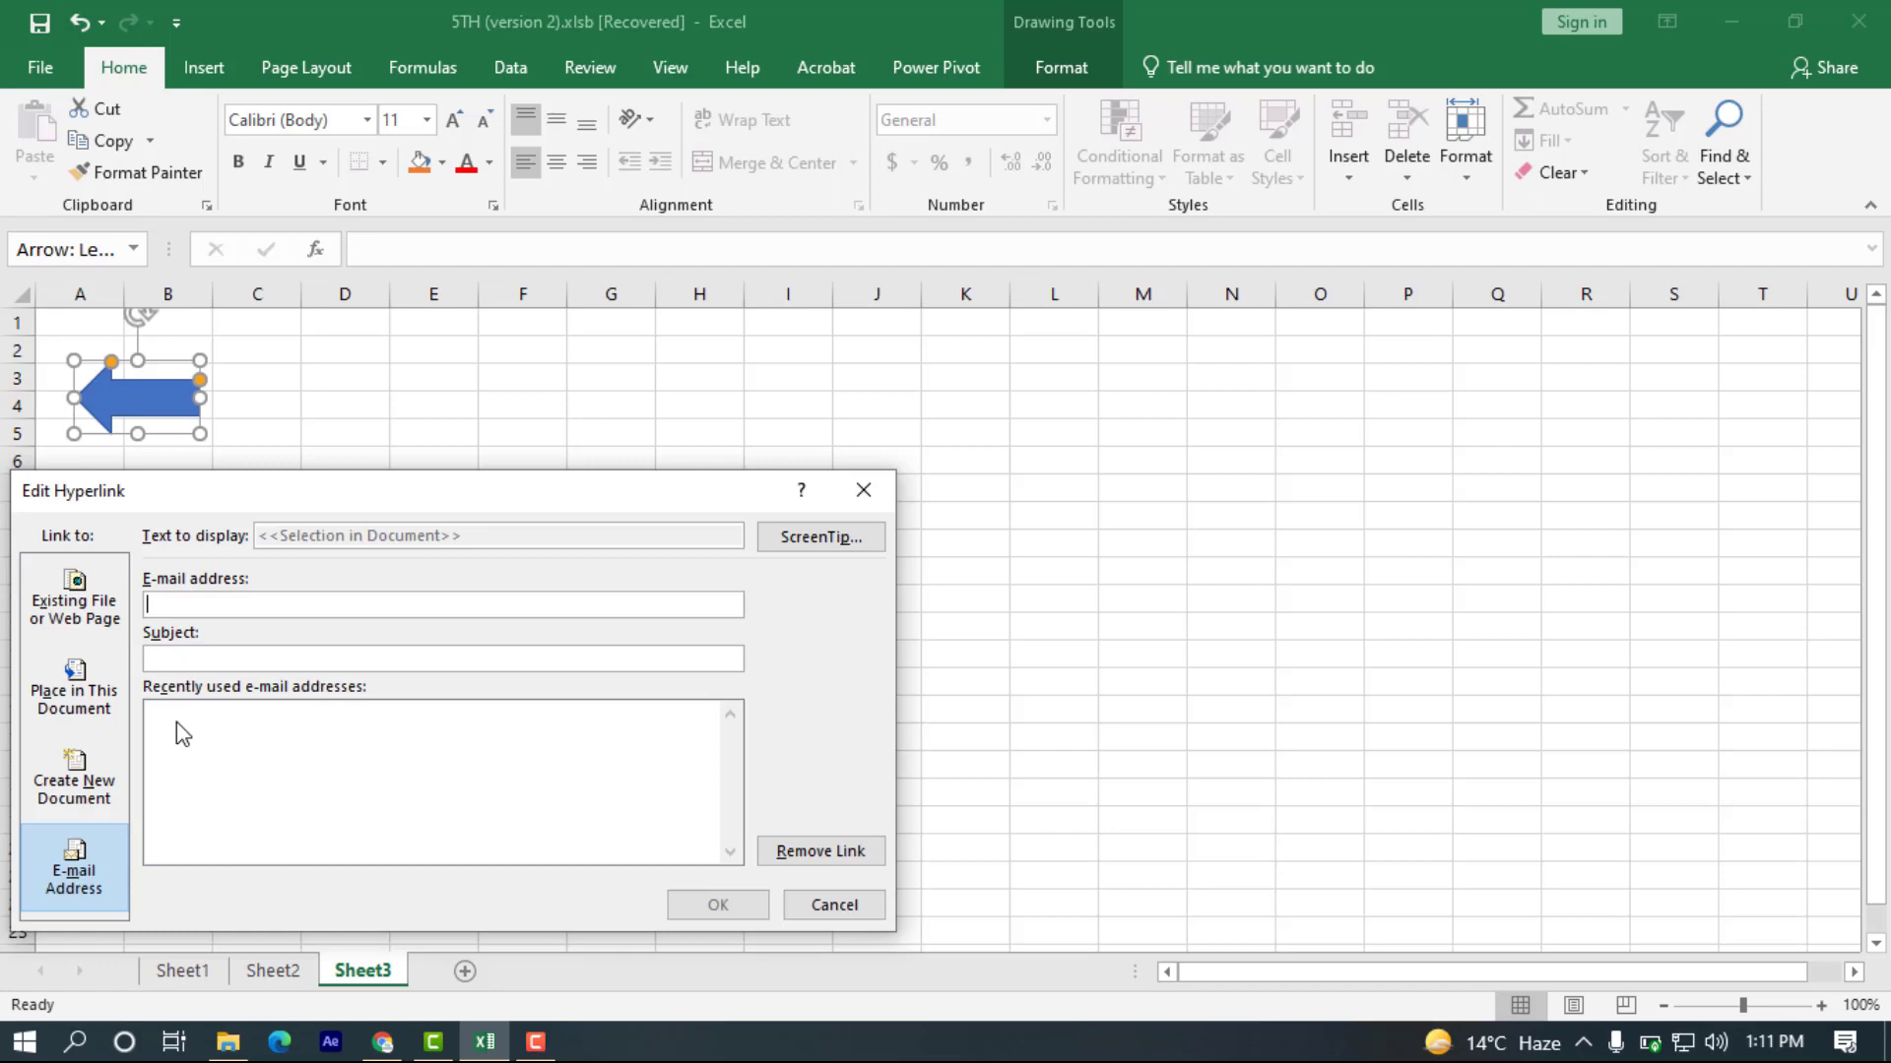
{"action": "left_click", "coordinate": [61, 768]}
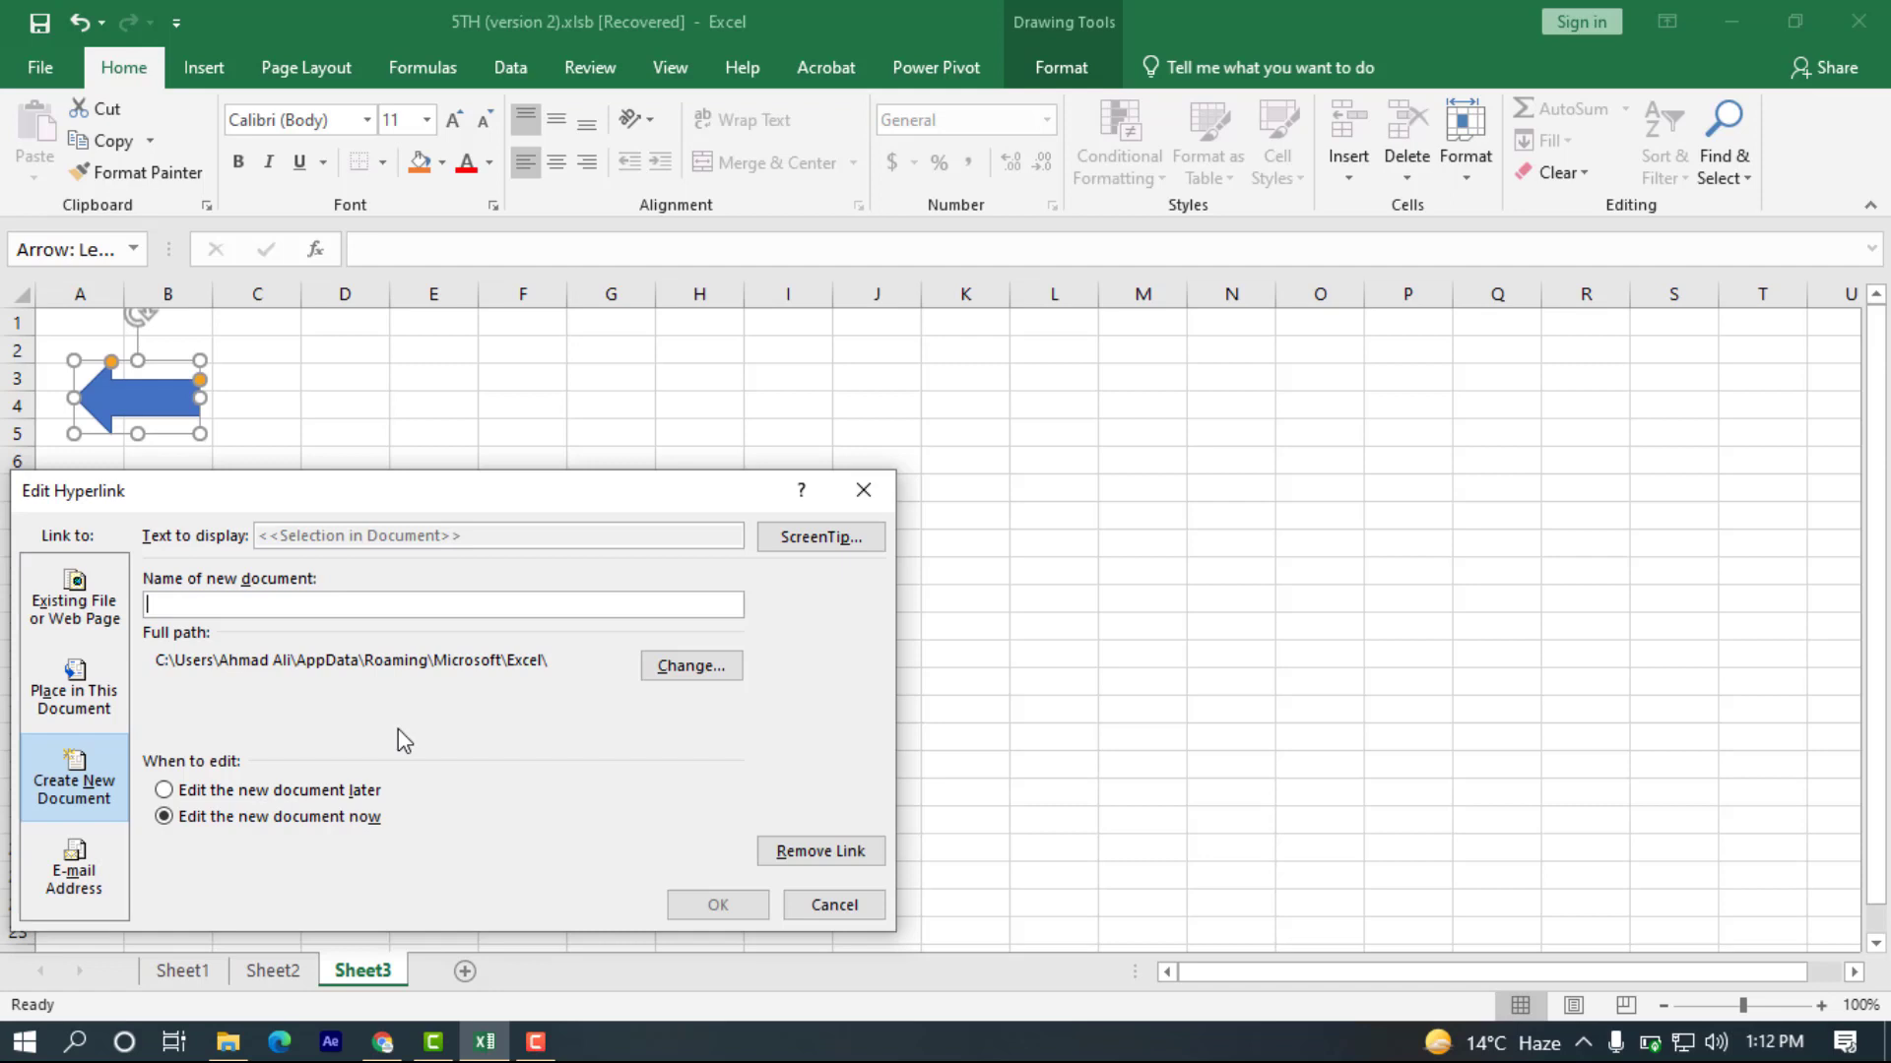
{"action": "left_click", "coordinate": [71, 701]}
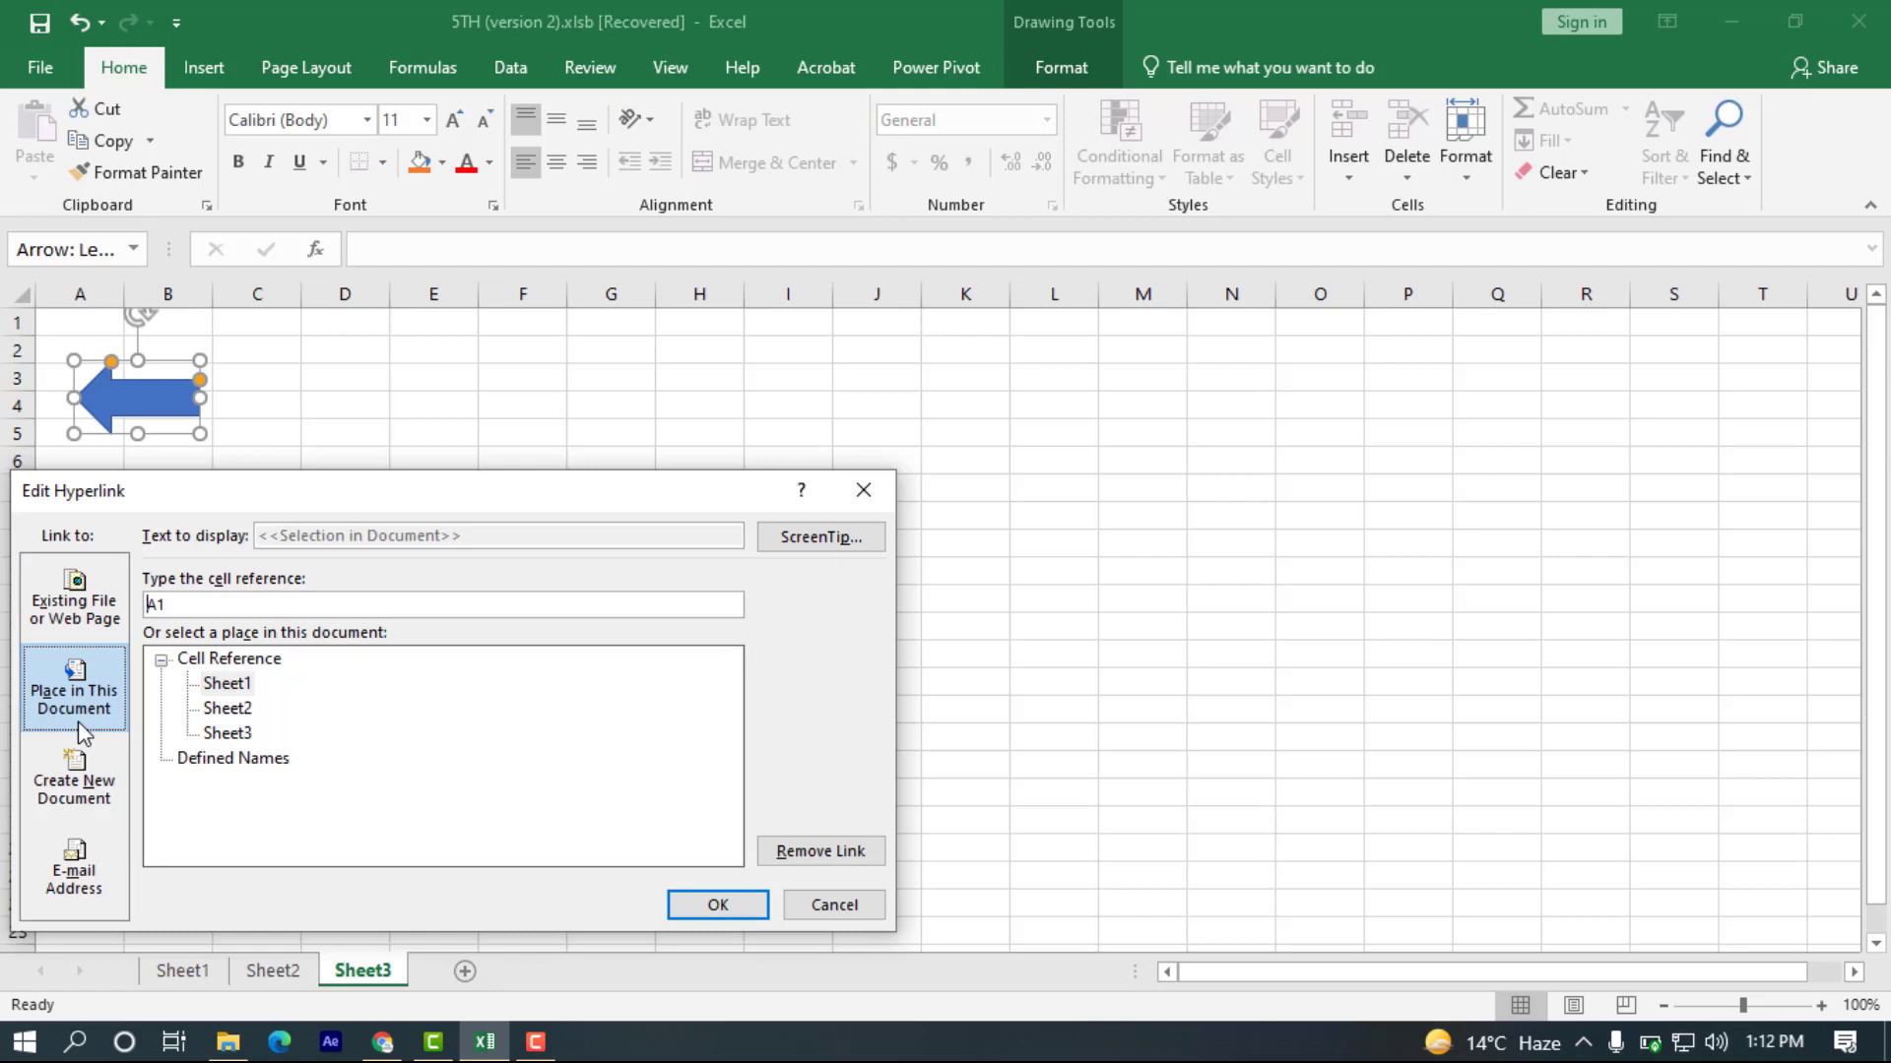
{"action": "left_click", "coordinate": [75, 627]}
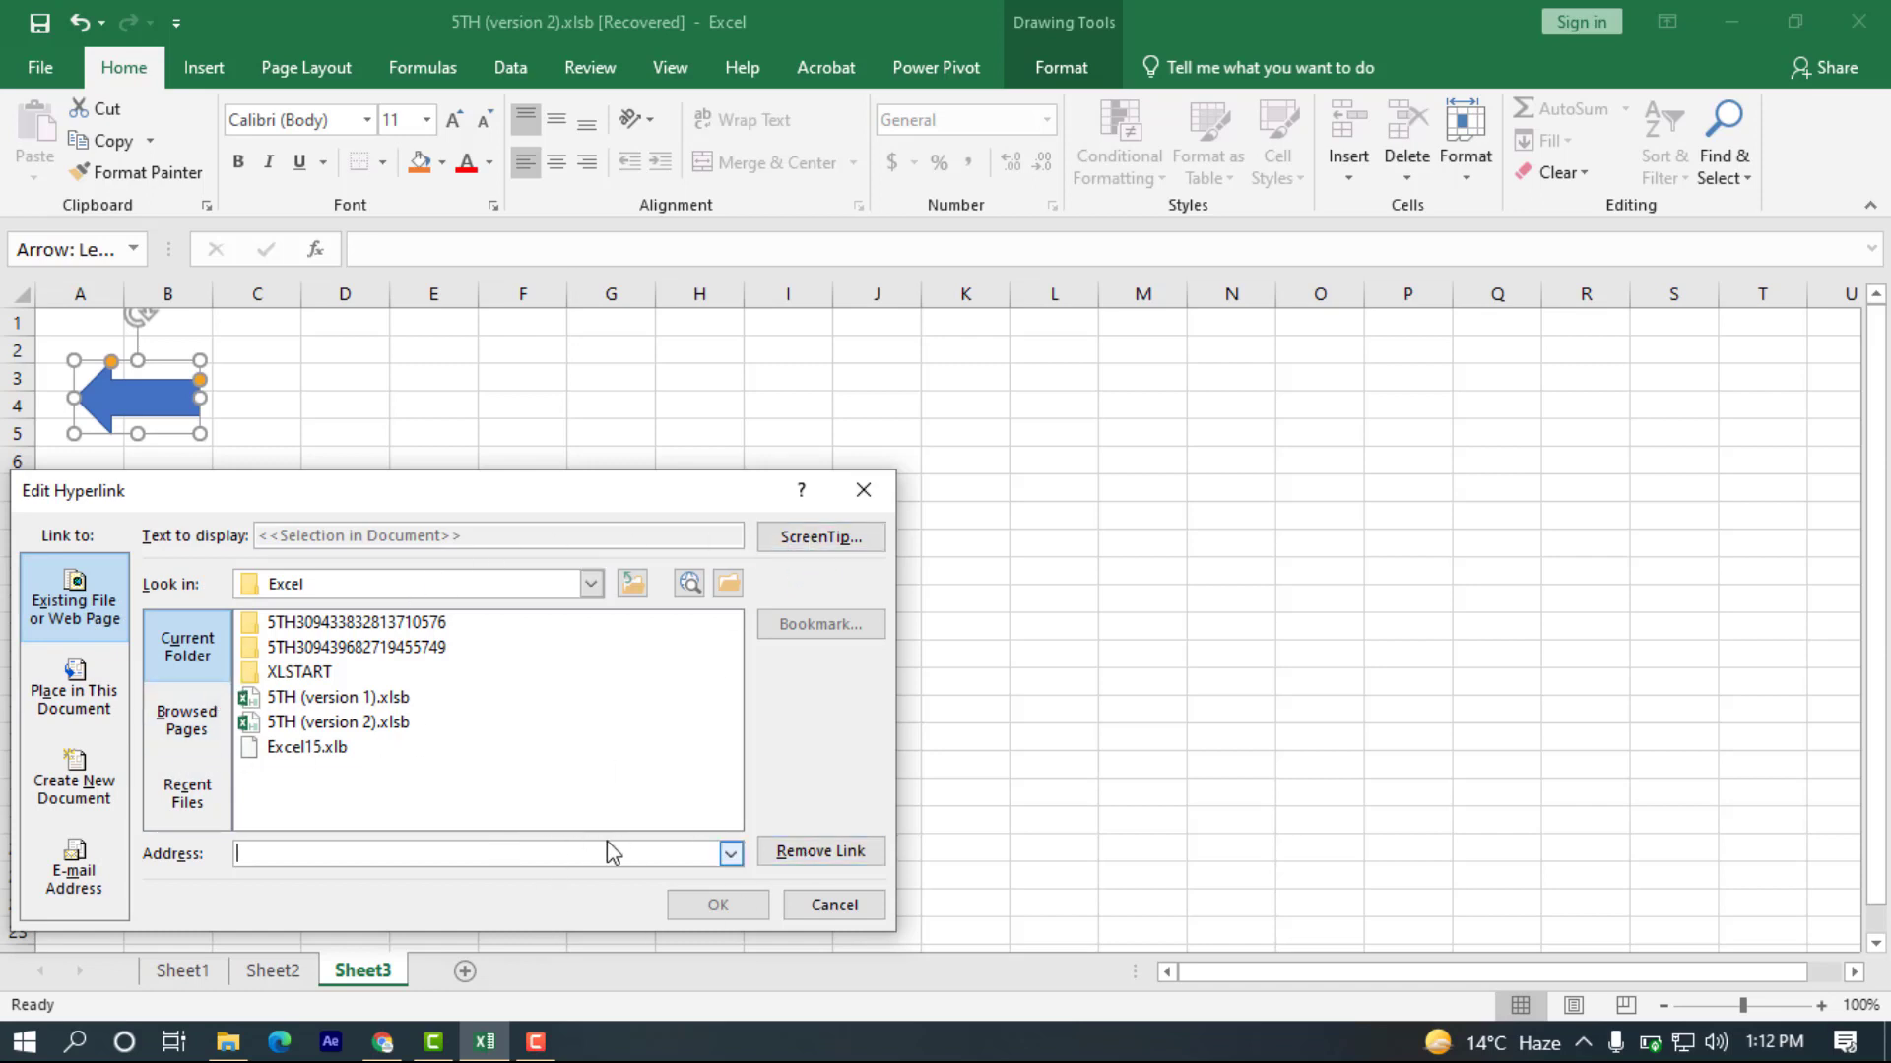
{"action": "left_click", "coordinate": [731, 855]}
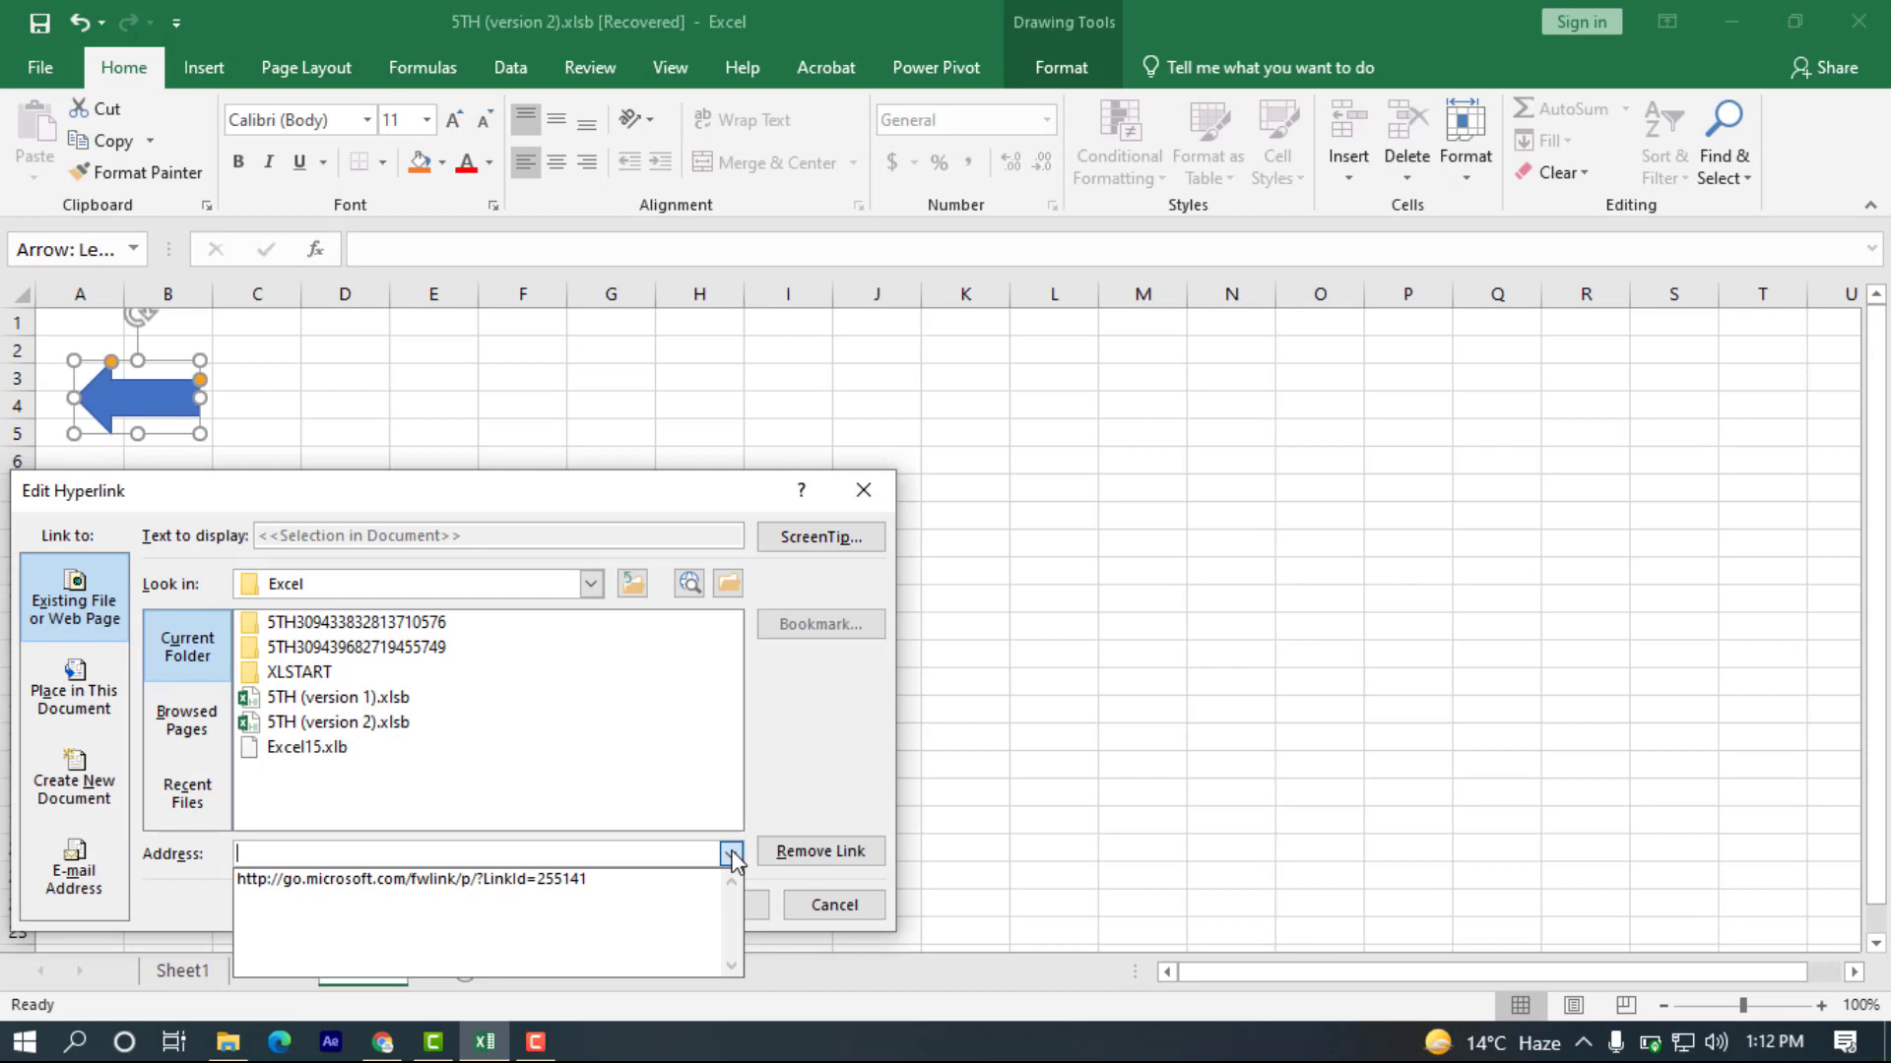
{"action": "left_click", "coordinate": [683, 879]}
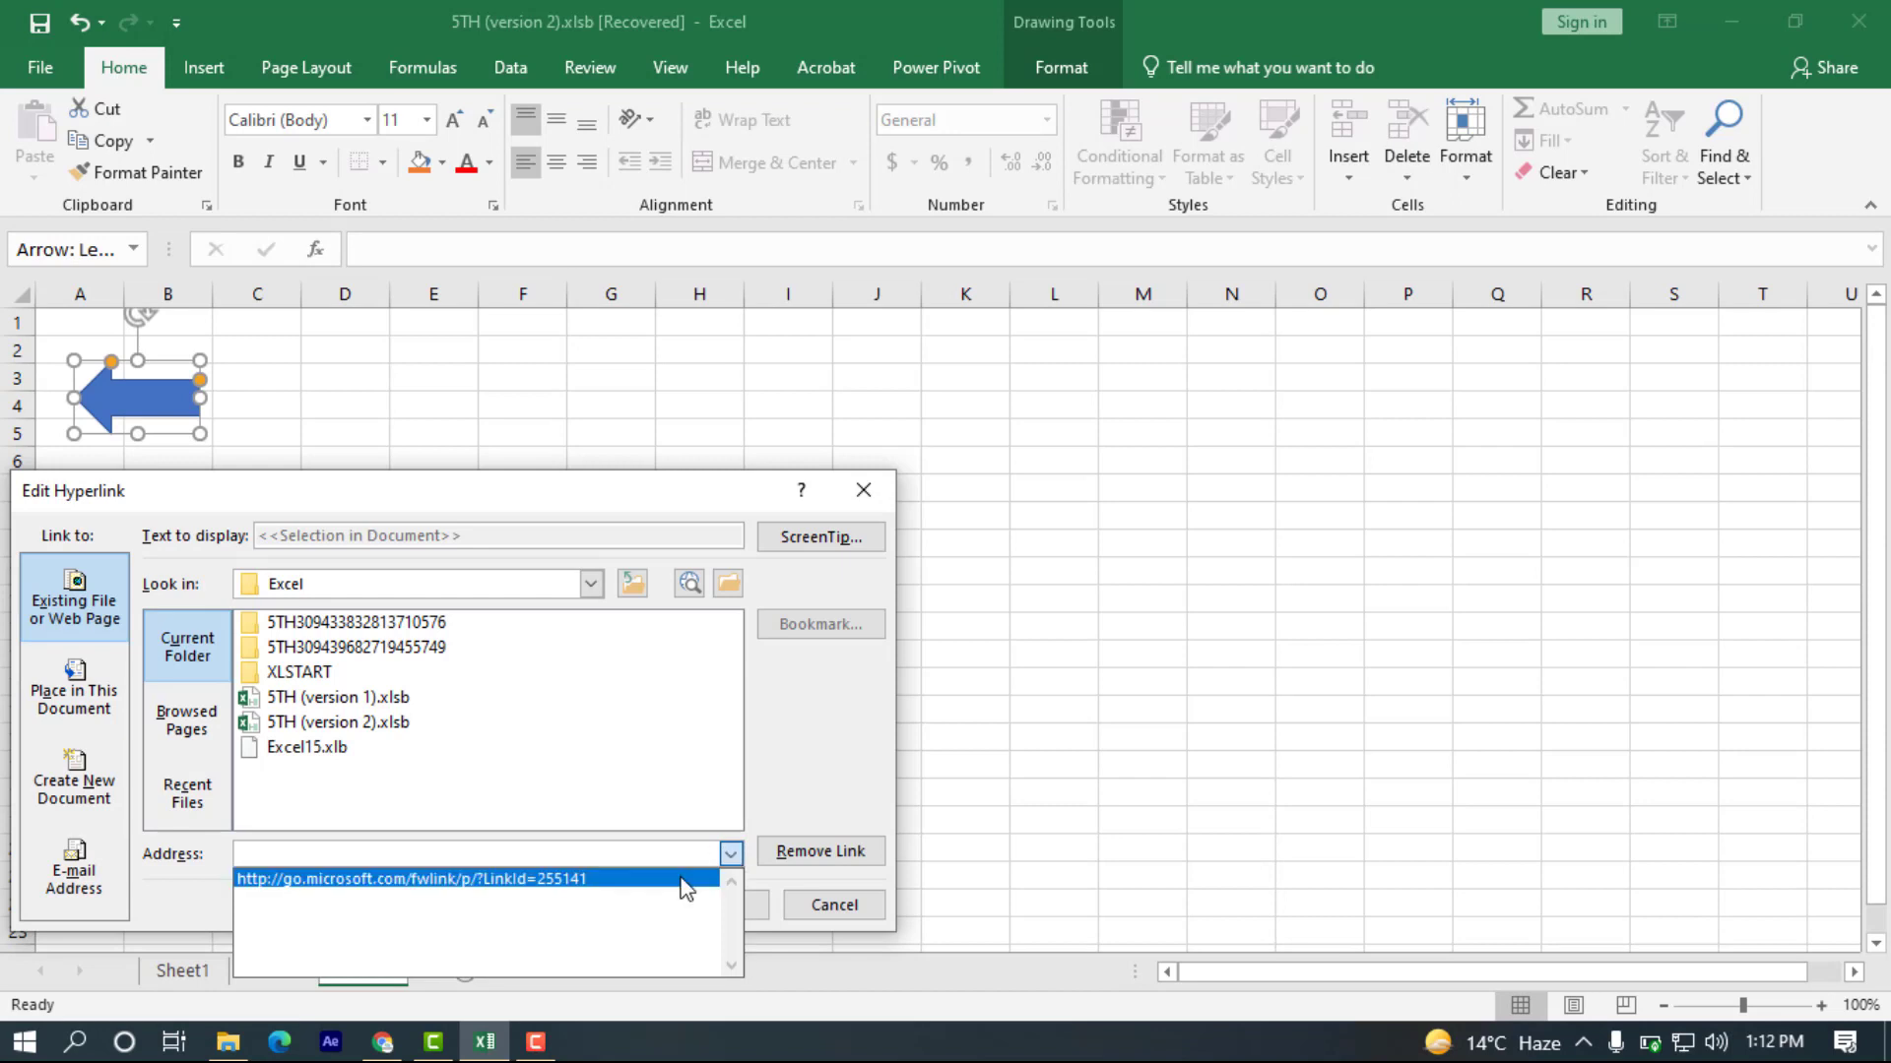
{"action": "left_click", "coordinate": [610, 849]}
{"action": "key", "text": "BackSpace"}
{"action": "key", "text": "BackSpace"}
{"action": "key", "text": "BackSpace"}
{"action": "key", "text": "BackSpace"}
{"action": "key", "text": "BackSpace"}
{"action": "key", "text": "BackSpace"}
{"action": "key", "text": "BackSpace"}
{"action": "key", "text": "BackSpace"}
{"action": "key", "text": "BackSpace"}
{"action": "key", "text": "BackSpace"}
{"action": "key", "text": "BackSpace"}
{"action": "key", "text": "BackSpace"}
{"action": "key", "text": "BackSpace"}
{"action": "key", "text": "BackSpace"}
{"action": "key", "text": "BackSpace"}
{"action": "key", "text": "BackSpace"}
{"action": "key", "text": "BackSpace"}
{"action": "key", "text": "BackSpace"}
{"action": "key", "text": "BackSpace"}
{"action": "key", "text": "BackSpace"}
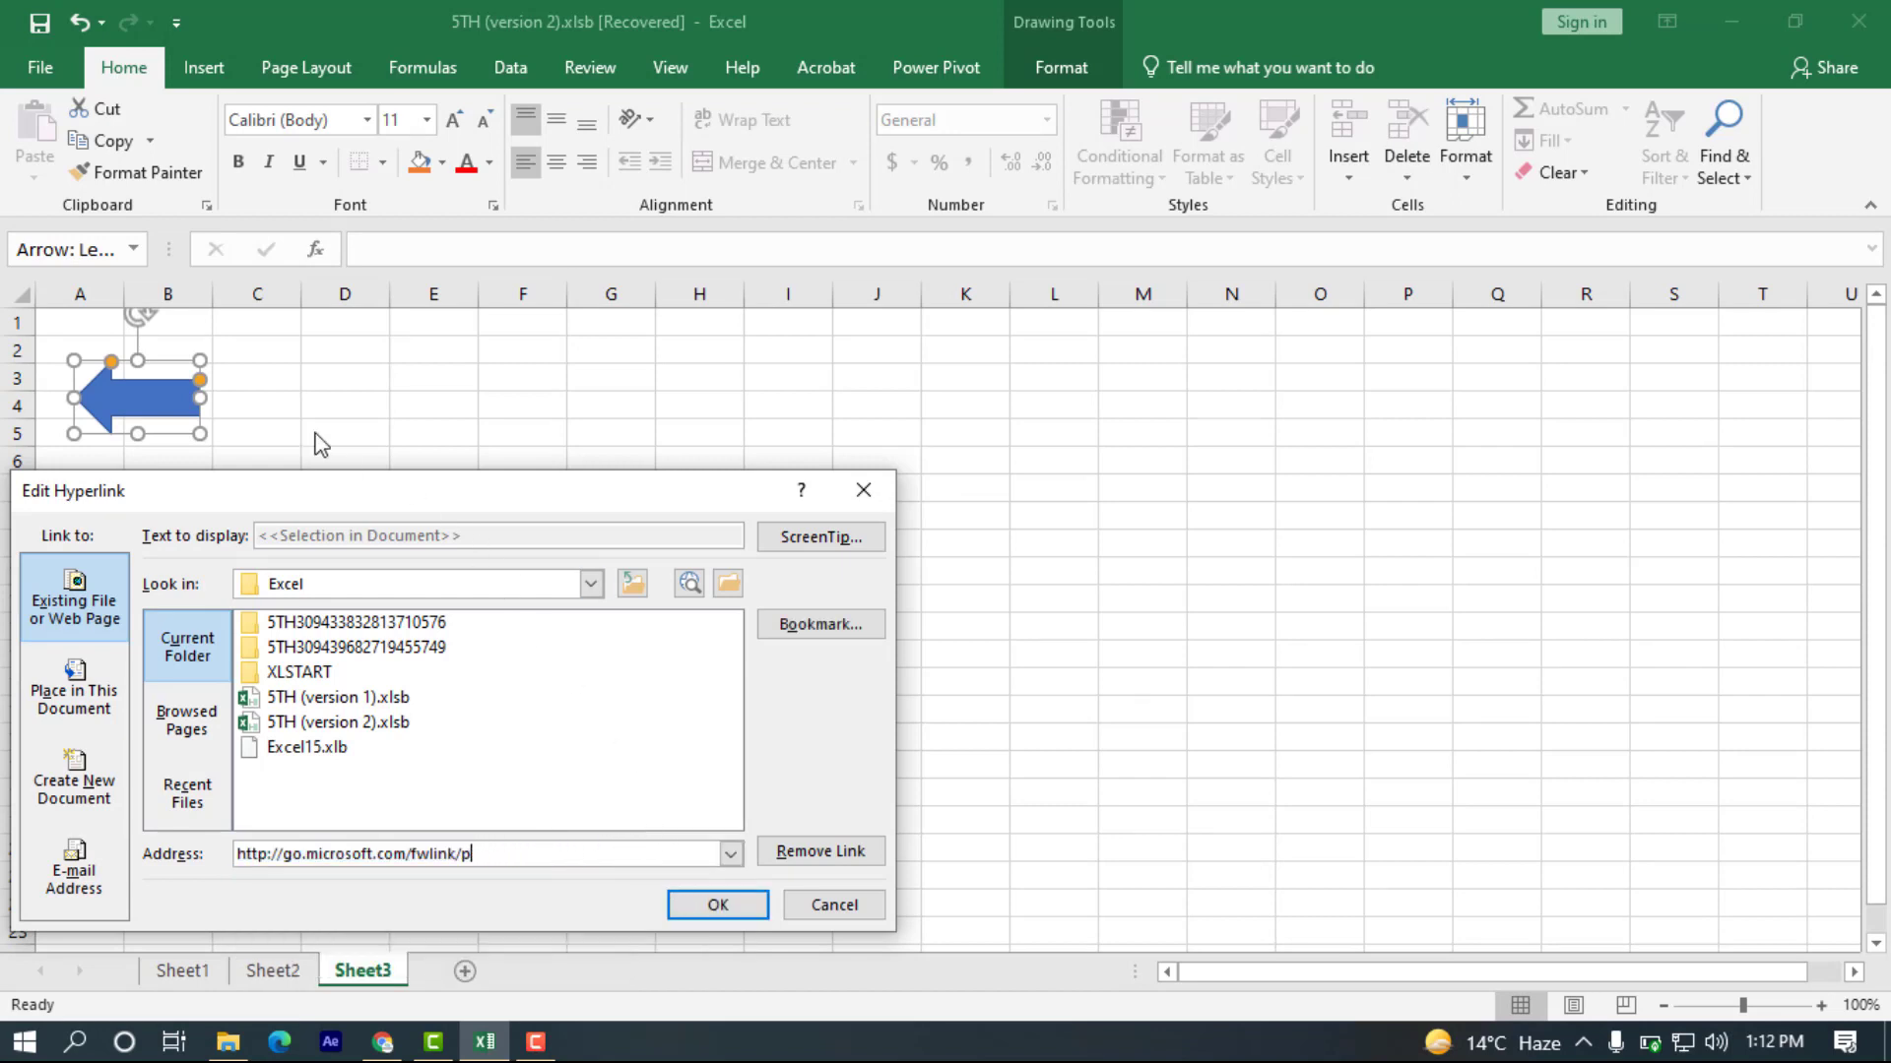
{"action": "left_click", "coordinate": [864, 489]}
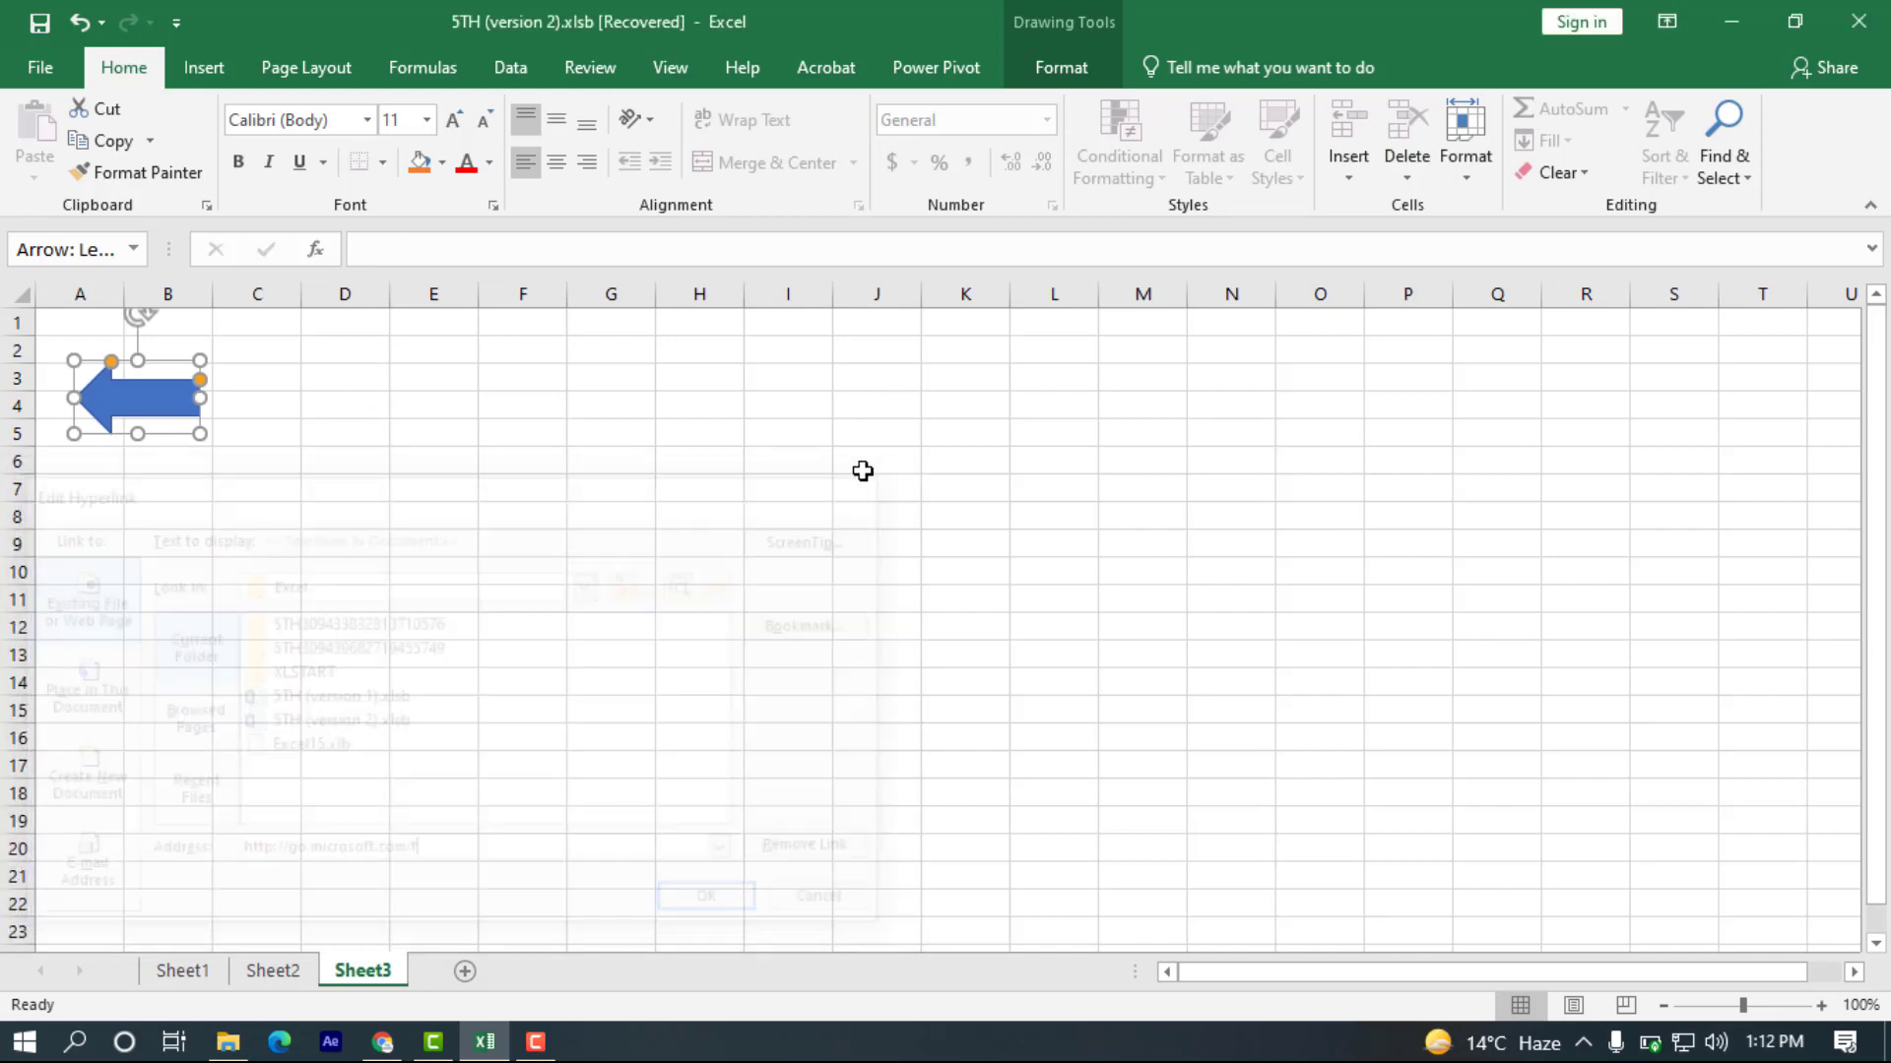
Insert a header on Sheet3 with the text "PAGE 1" in its center section.
{"action": "left_click", "coordinate": [615, 433]}
{"action": "left_click", "coordinate": [218, 79]}
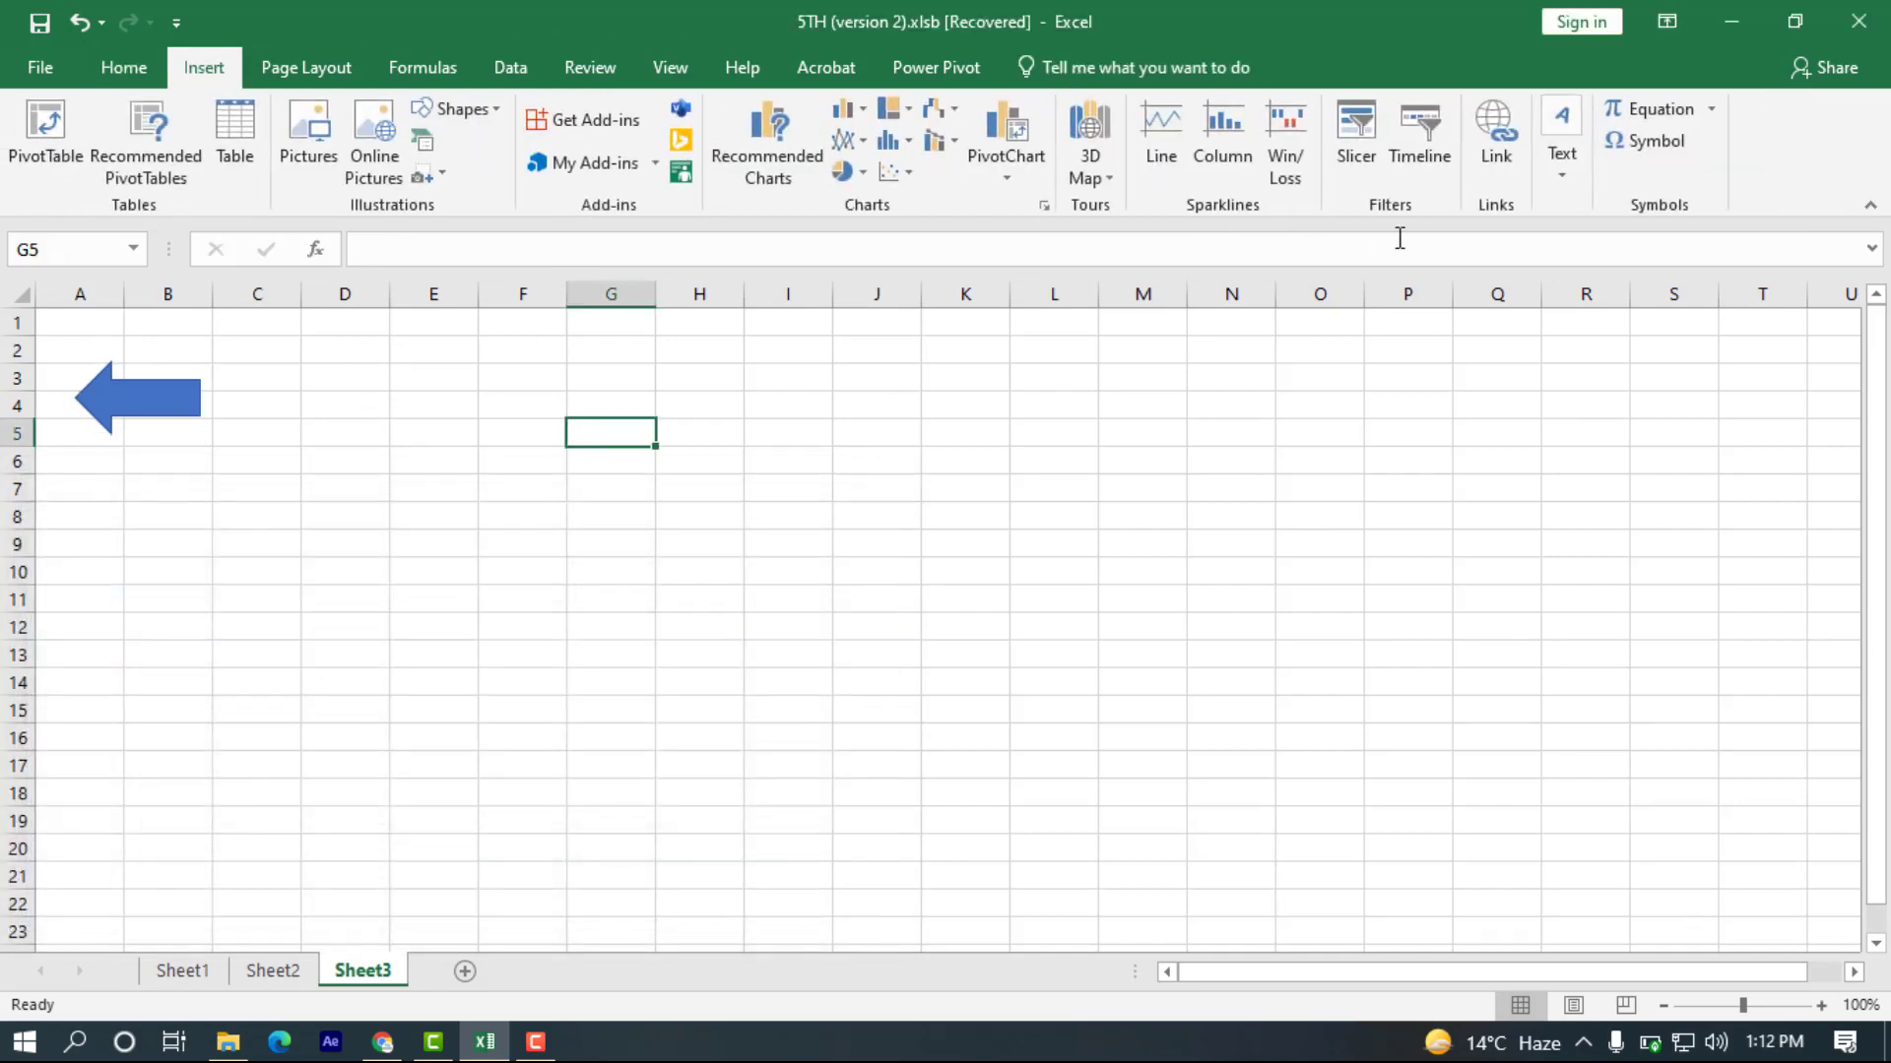
{"action": "left_click", "coordinate": [1570, 174]}
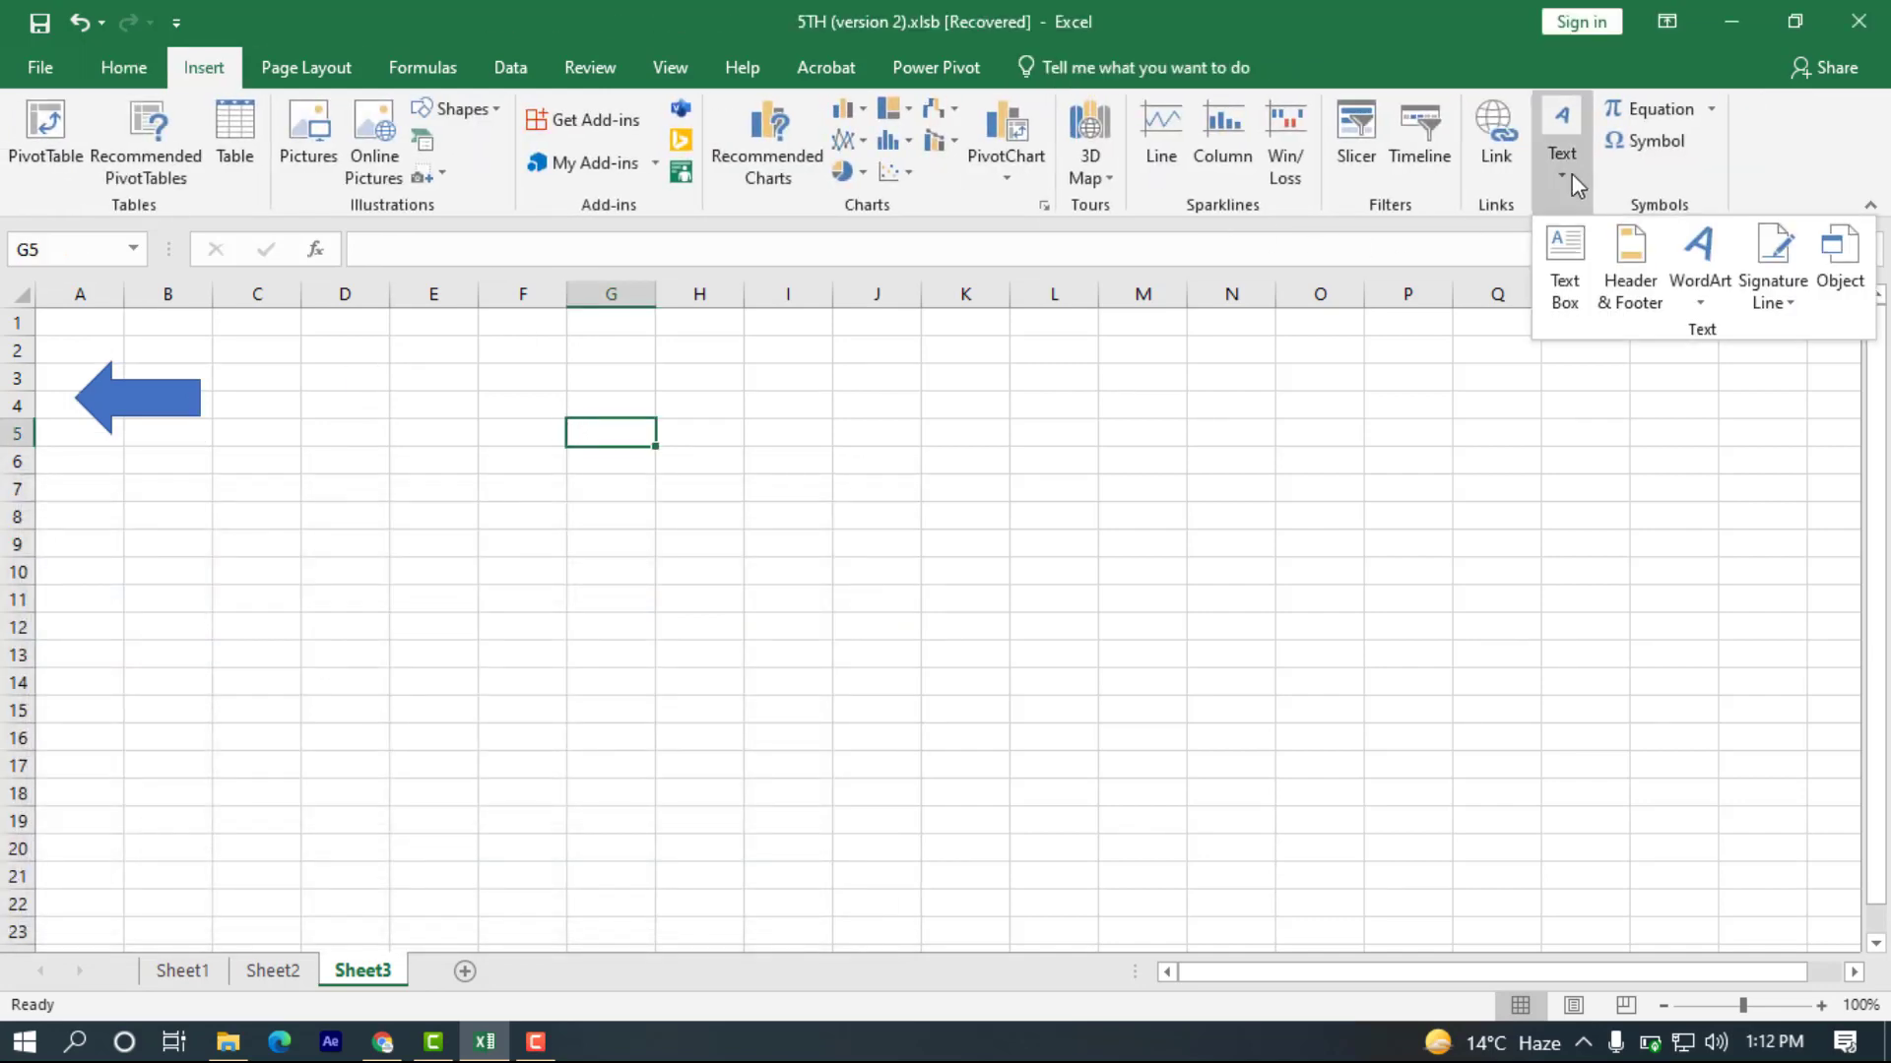
{"action": "left_click", "coordinate": [1641, 258]}
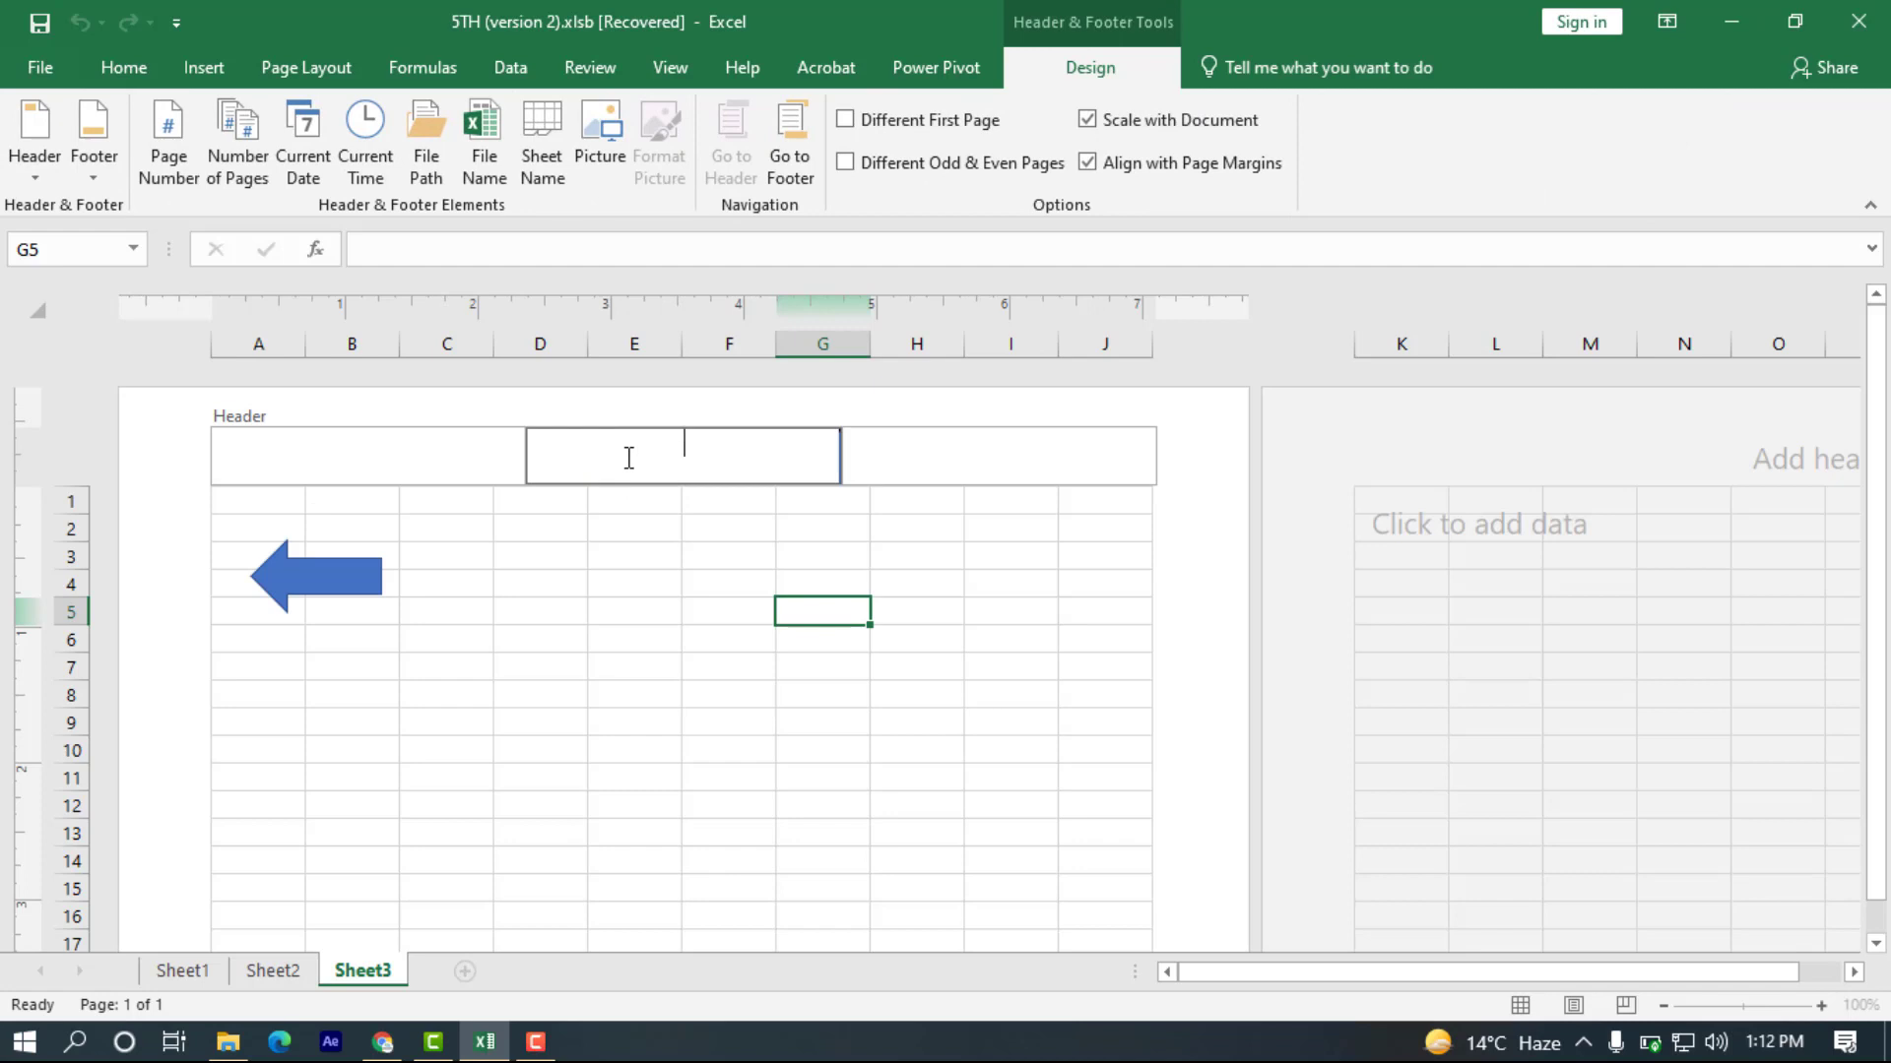
{"action": "type", "text": "PAGE 1"}
{"action": "key", "text": "Return"}
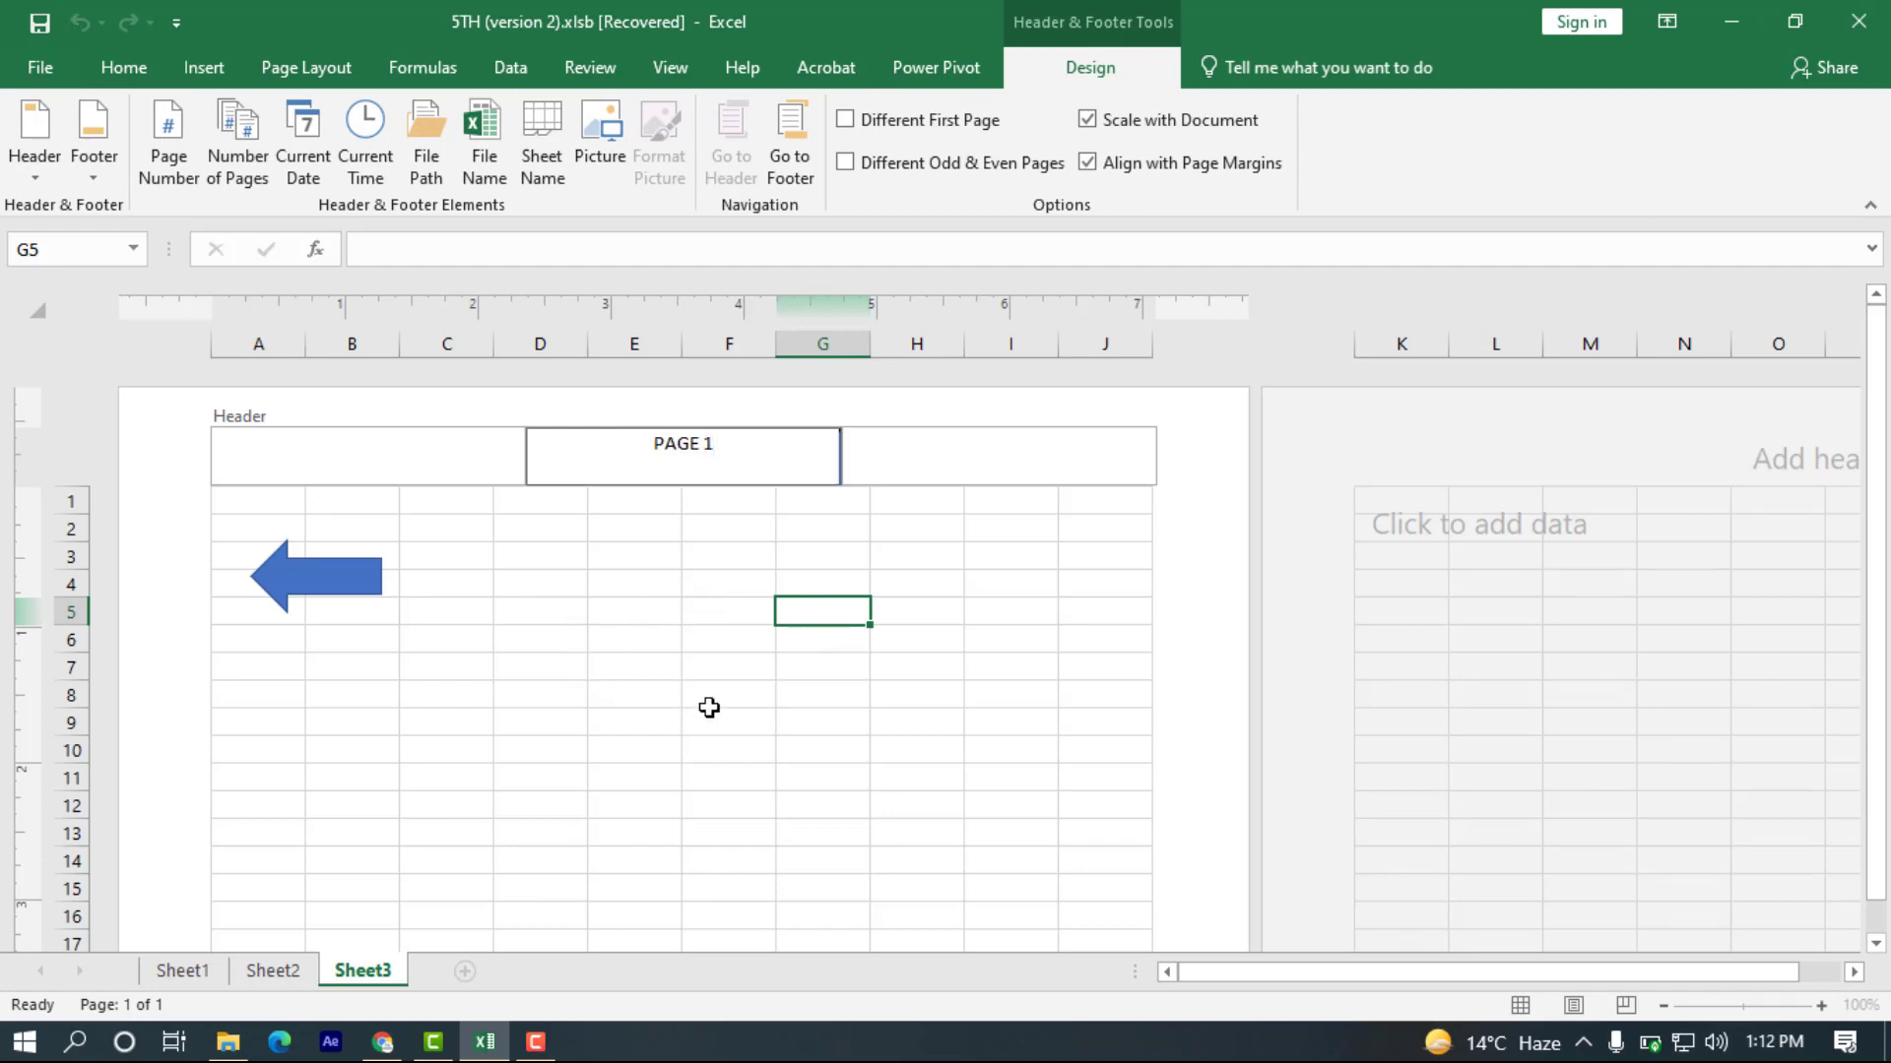
Open the center footer section of Sheet3's first page, leaving it blank.
{"action": "left_click_drag", "start_coordinate": [1876, 465], "coordinate": [1876, 475]}
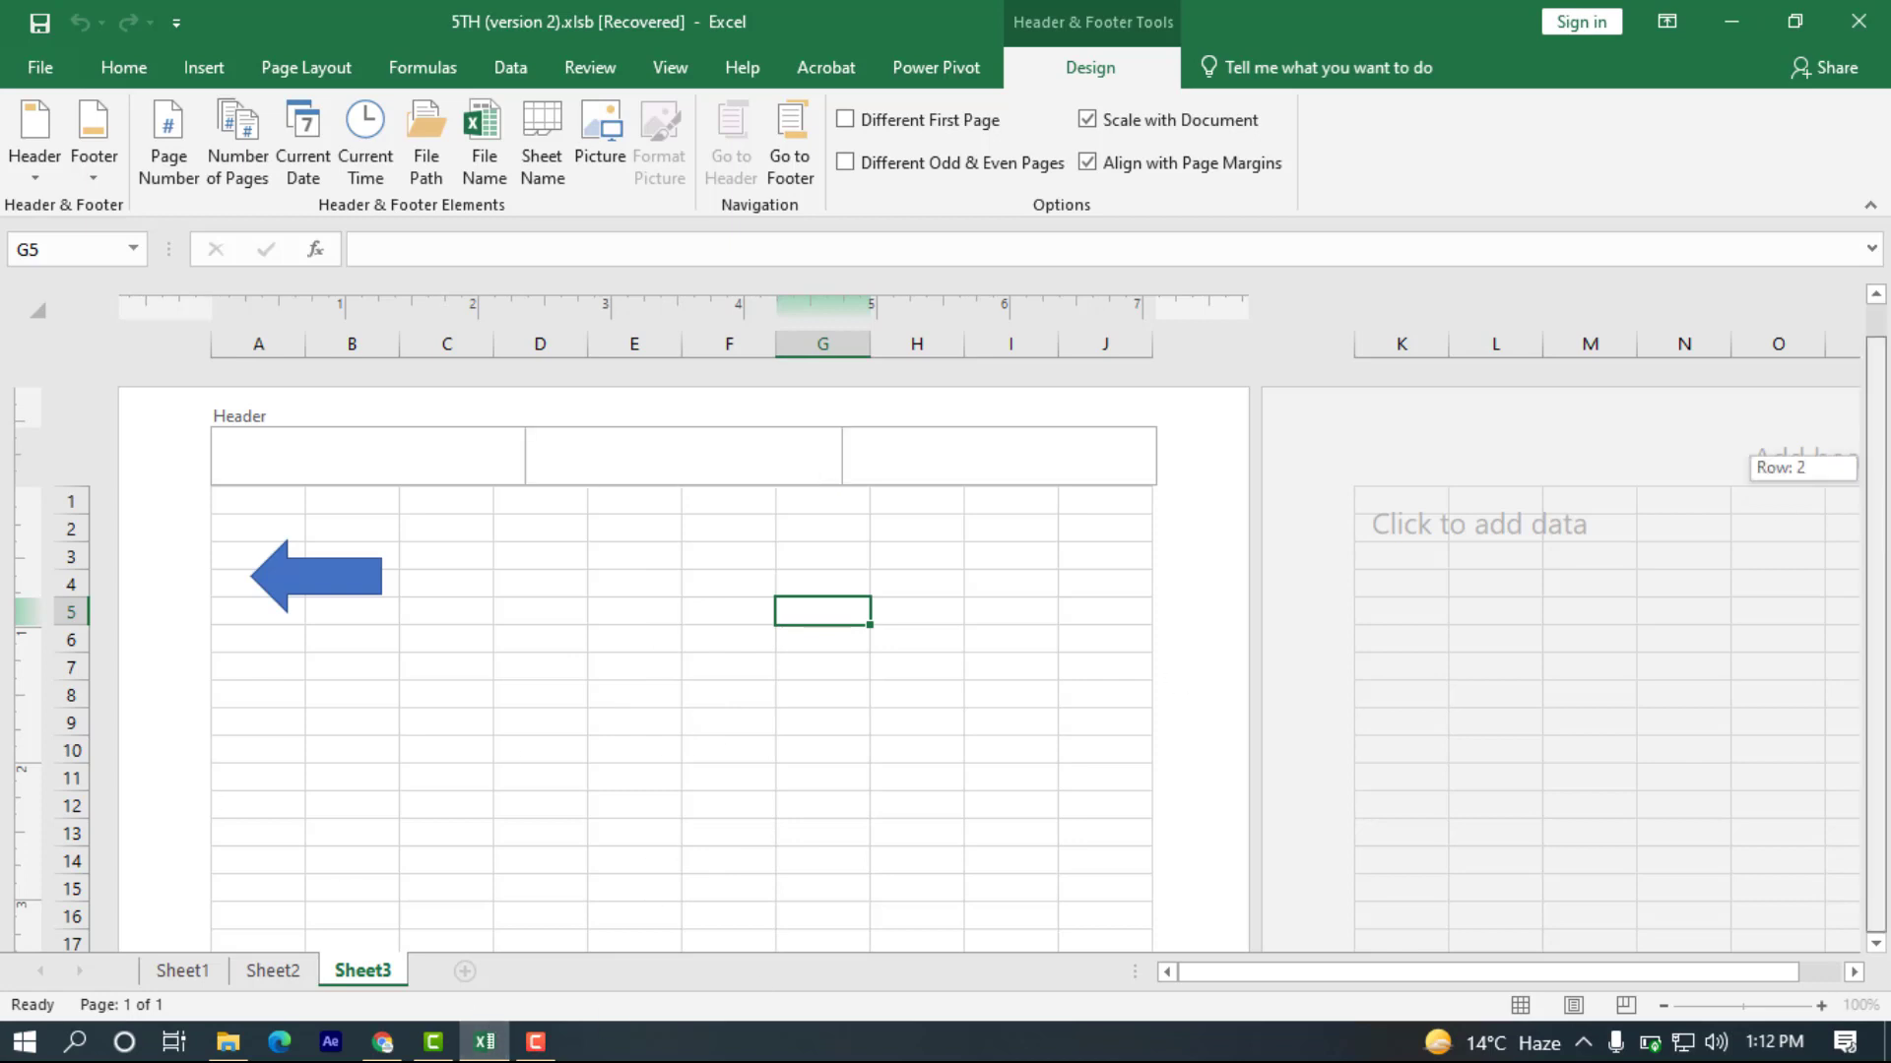
{"action": "scroll", "coordinate": [552, 718], "scroll_direction": "down", "scroll_amount": 11}
{"action": "scroll", "coordinate": [512, 717], "scroll_direction": "down", "scroll_amount": 6}
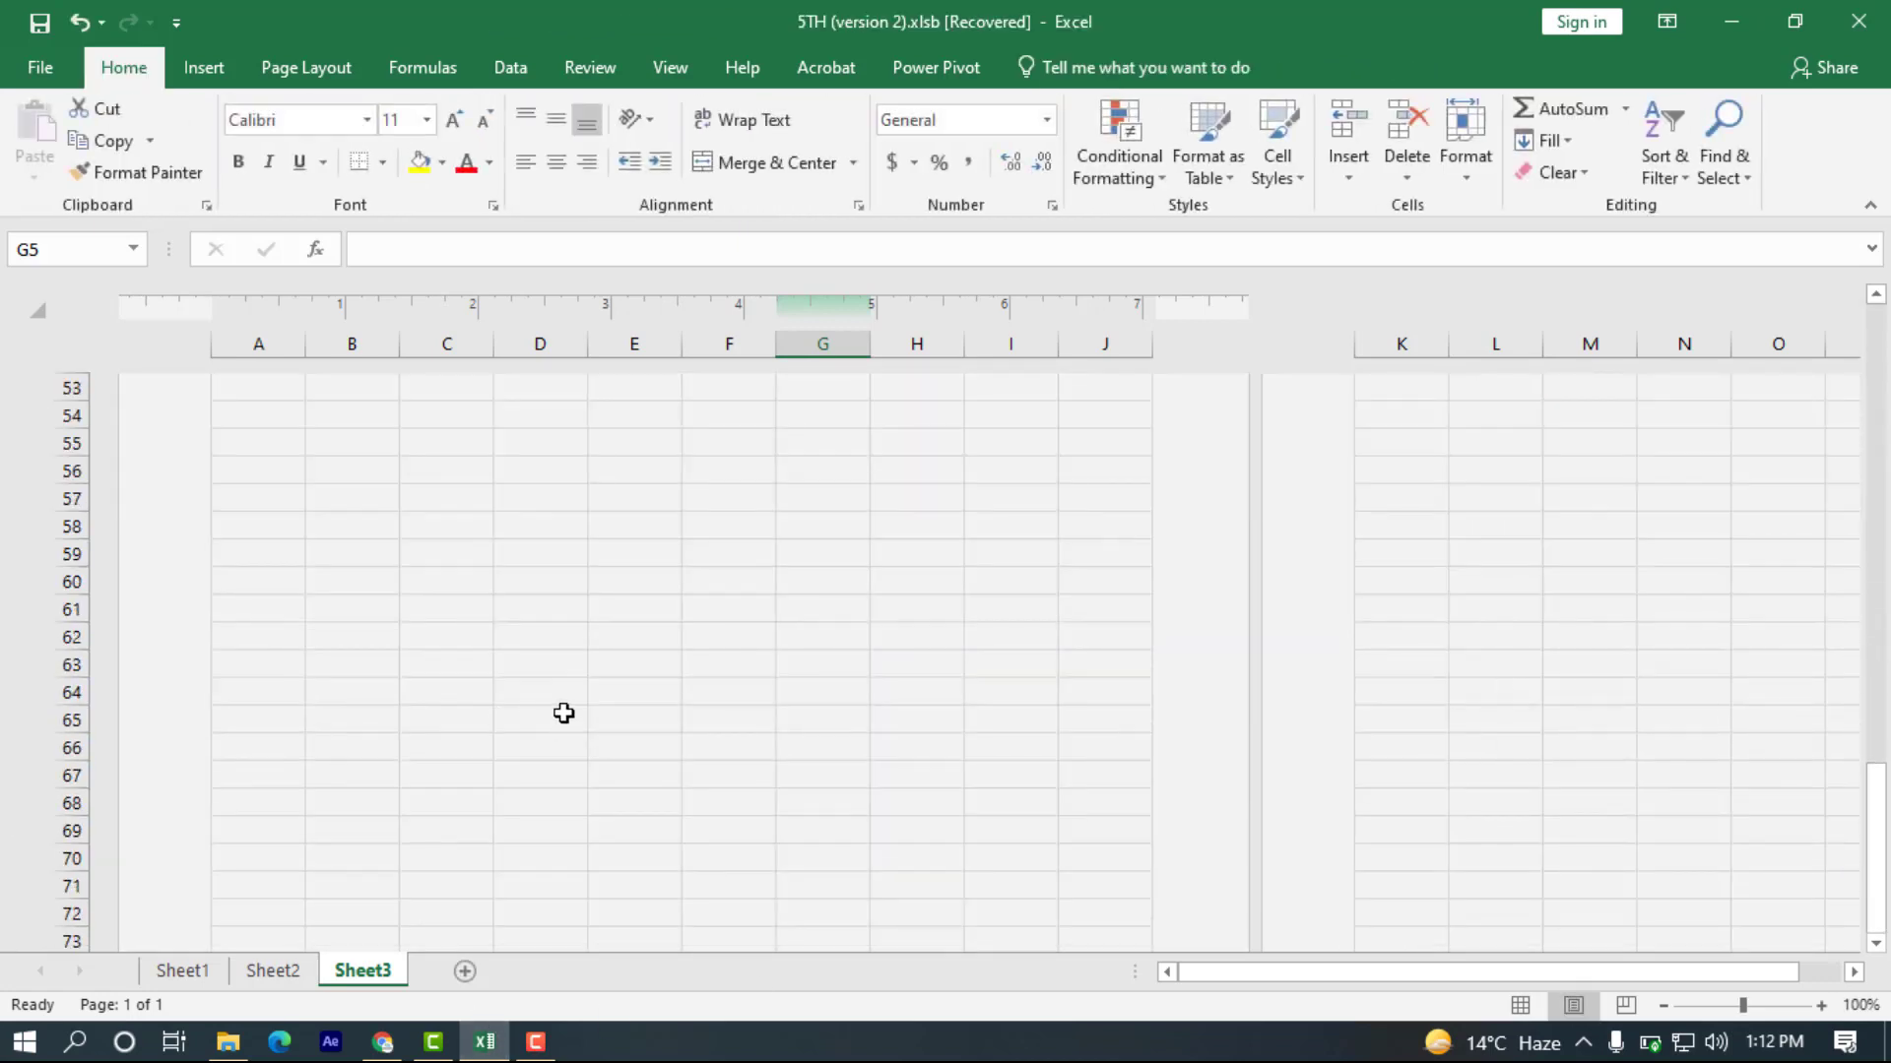
{"action": "scroll", "coordinate": [630, 640], "scroll_direction": "up", "scroll_amount": 3}
{"action": "left_click", "coordinate": [696, 516]}
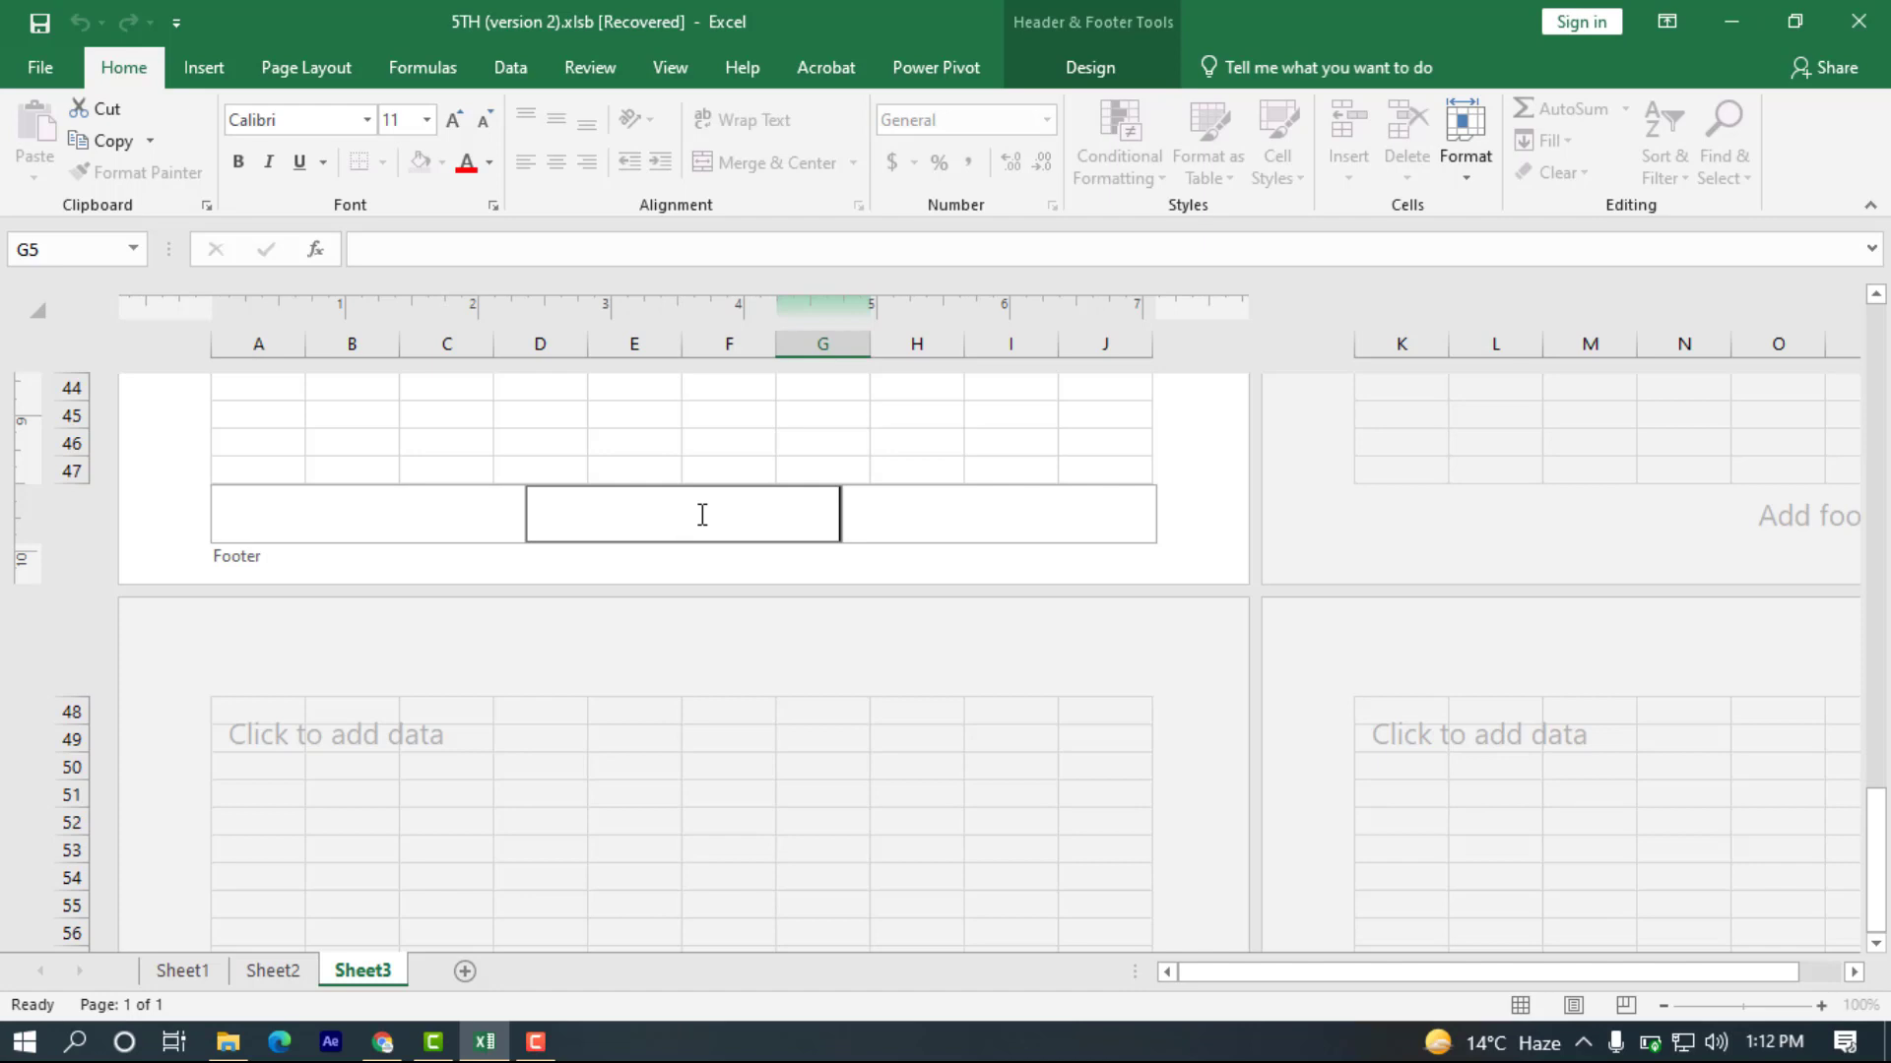
{"action": "left_click", "coordinate": [202, 67]}
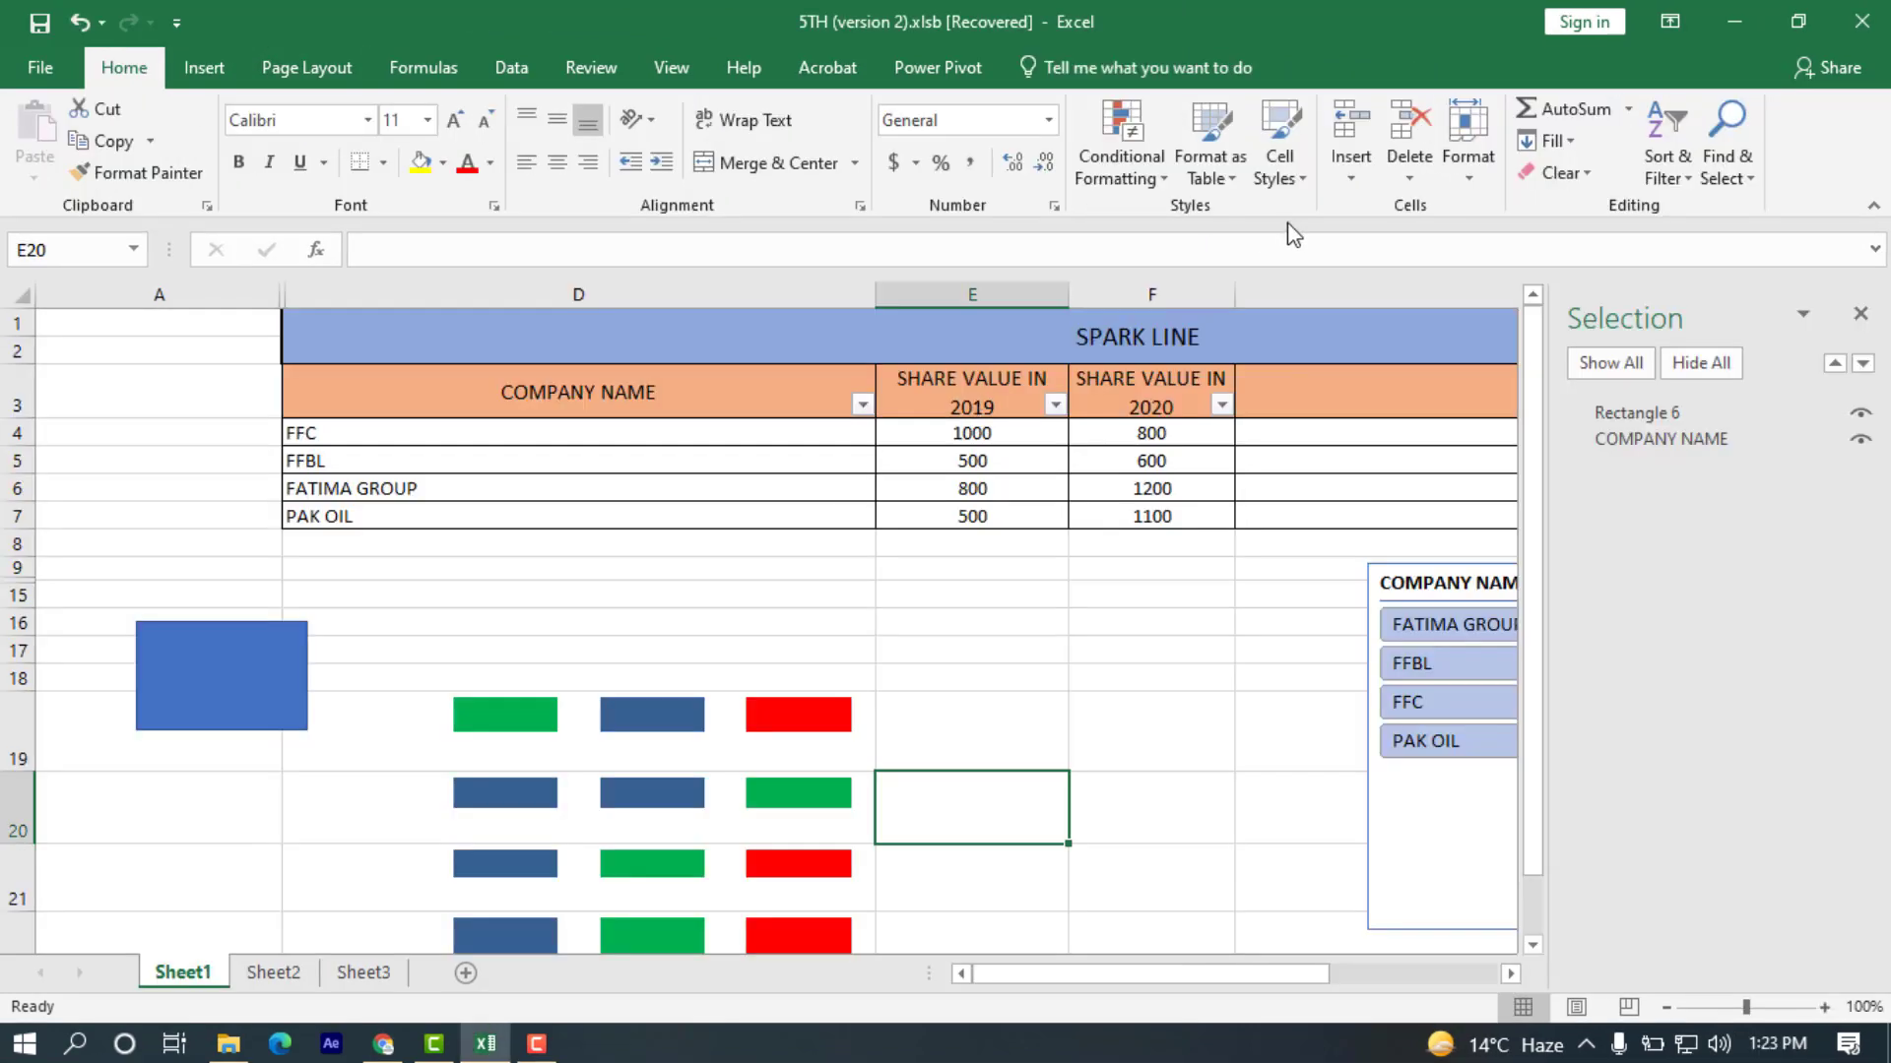
Look through the WordArt styles and signature line options, including the online signature services page, and return to Sheet1.
{"action": "left_click", "coordinate": [208, 68]}
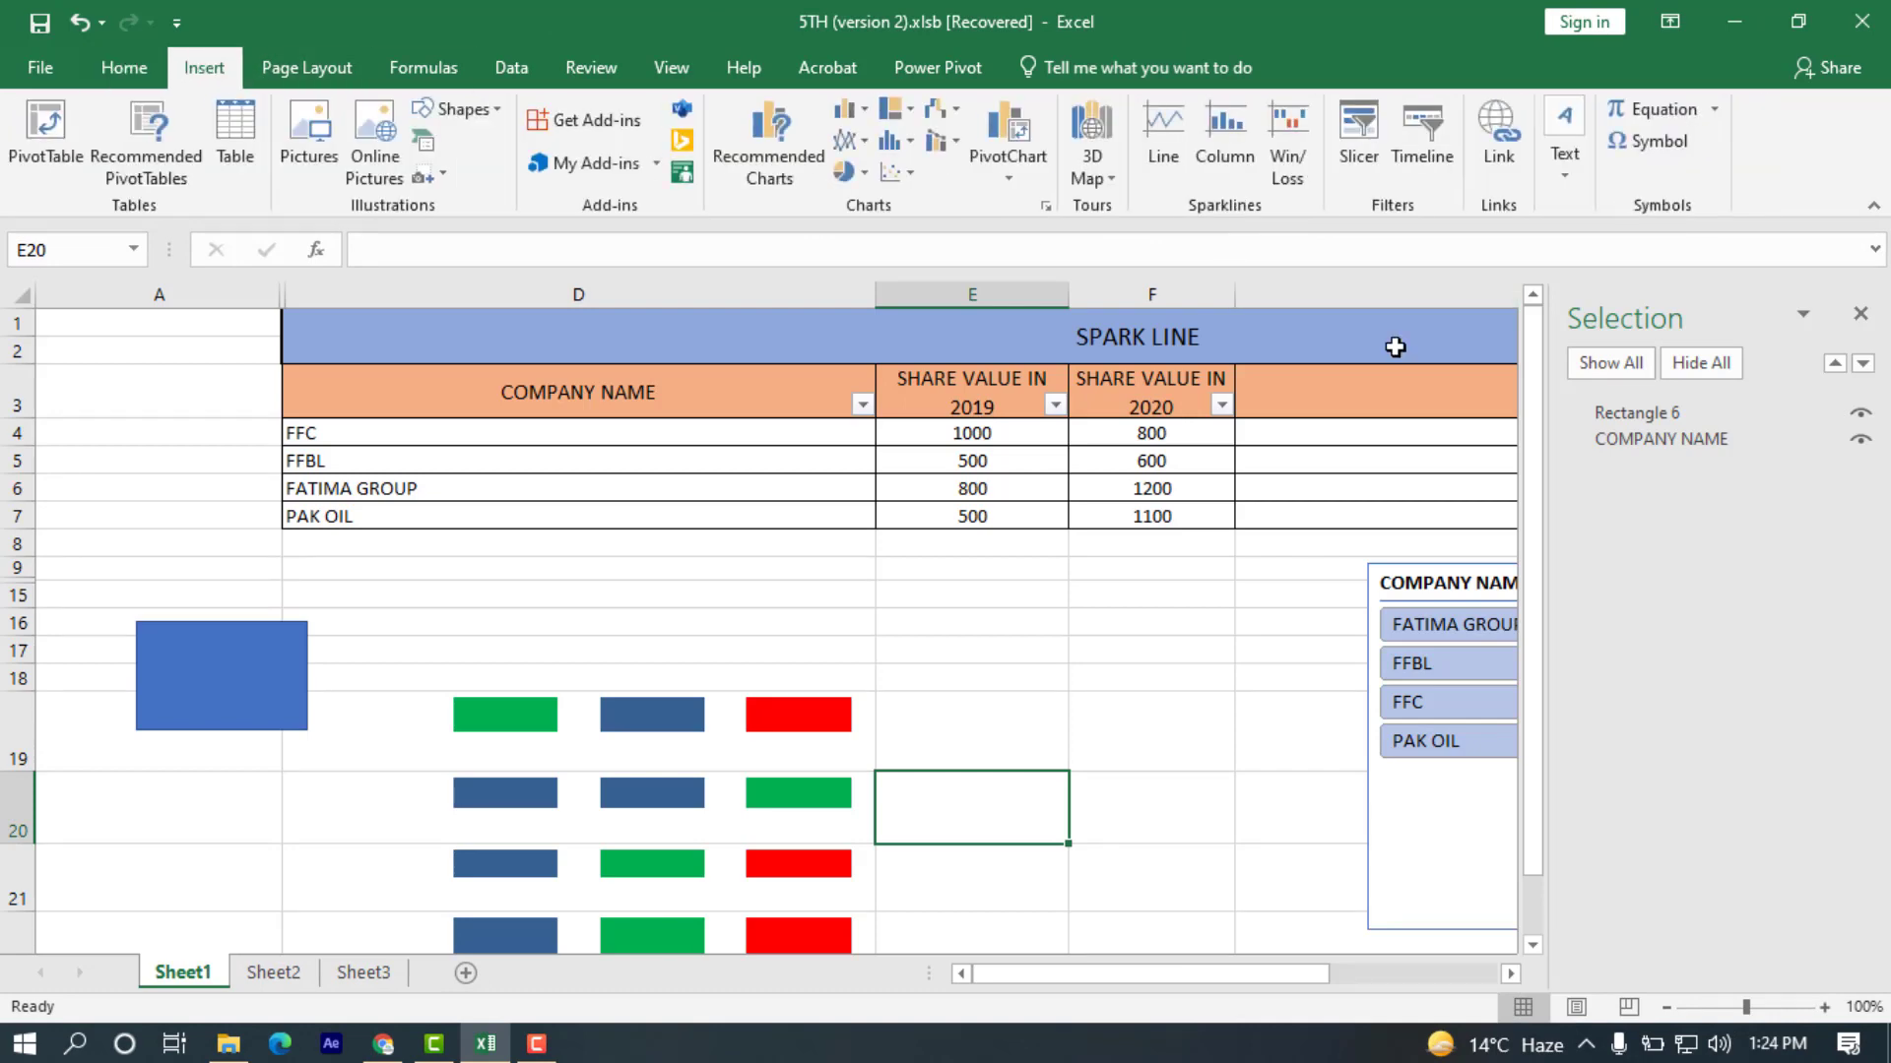
{"action": "left_click", "coordinate": [1557, 170]}
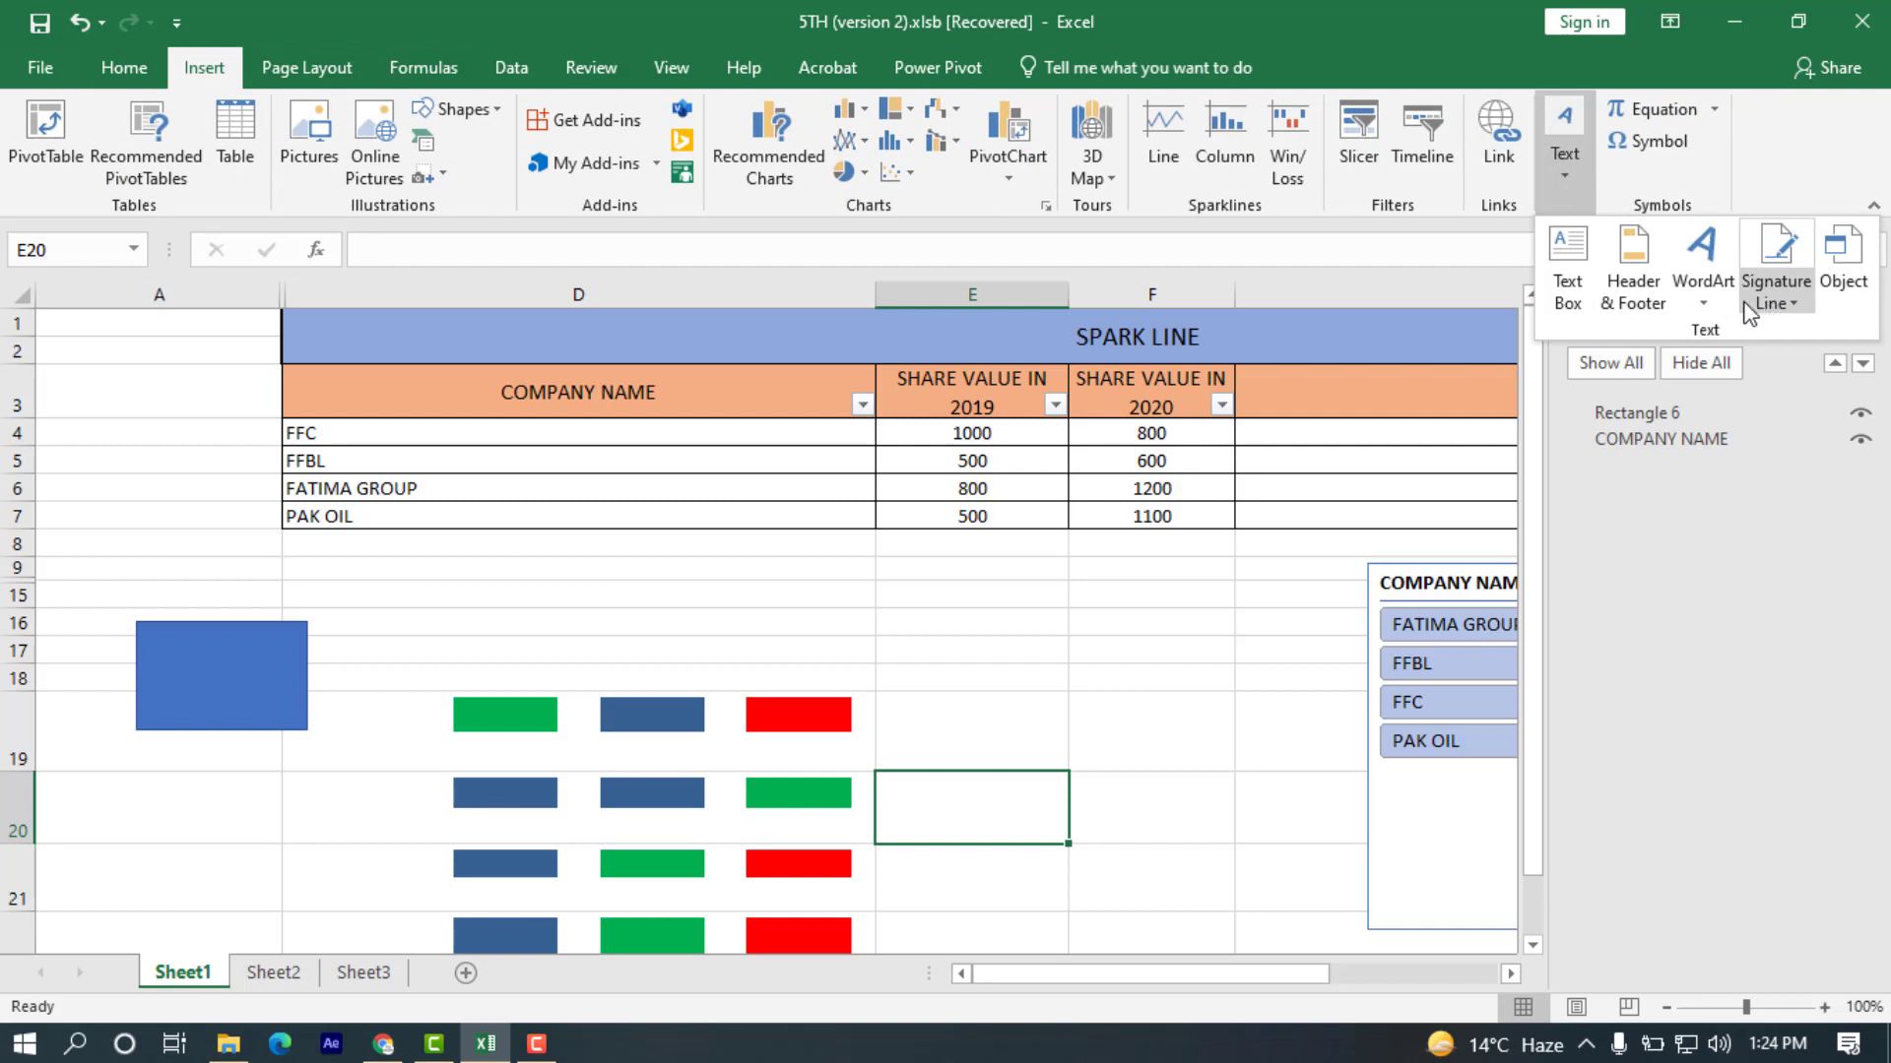
{"action": "left_click", "coordinate": [1717, 294]}
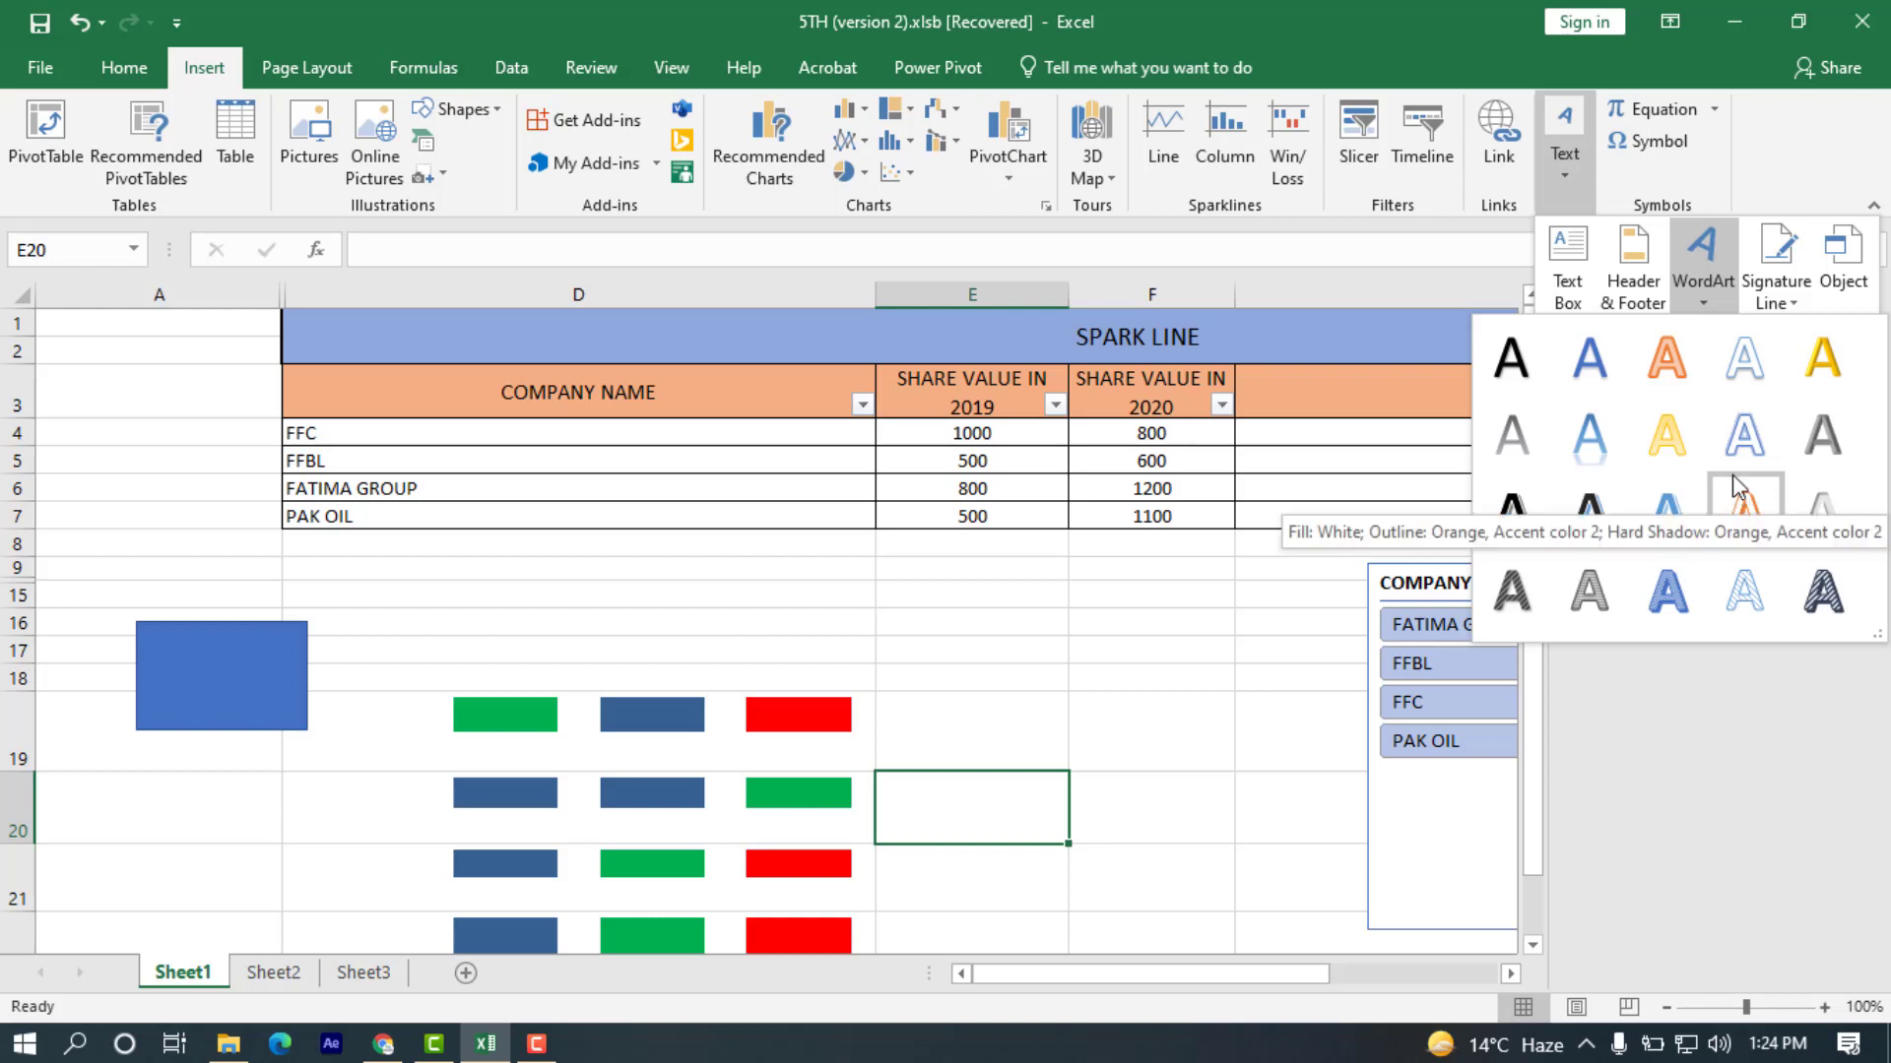
{"action": "left_click", "coordinate": [1786, 311]}
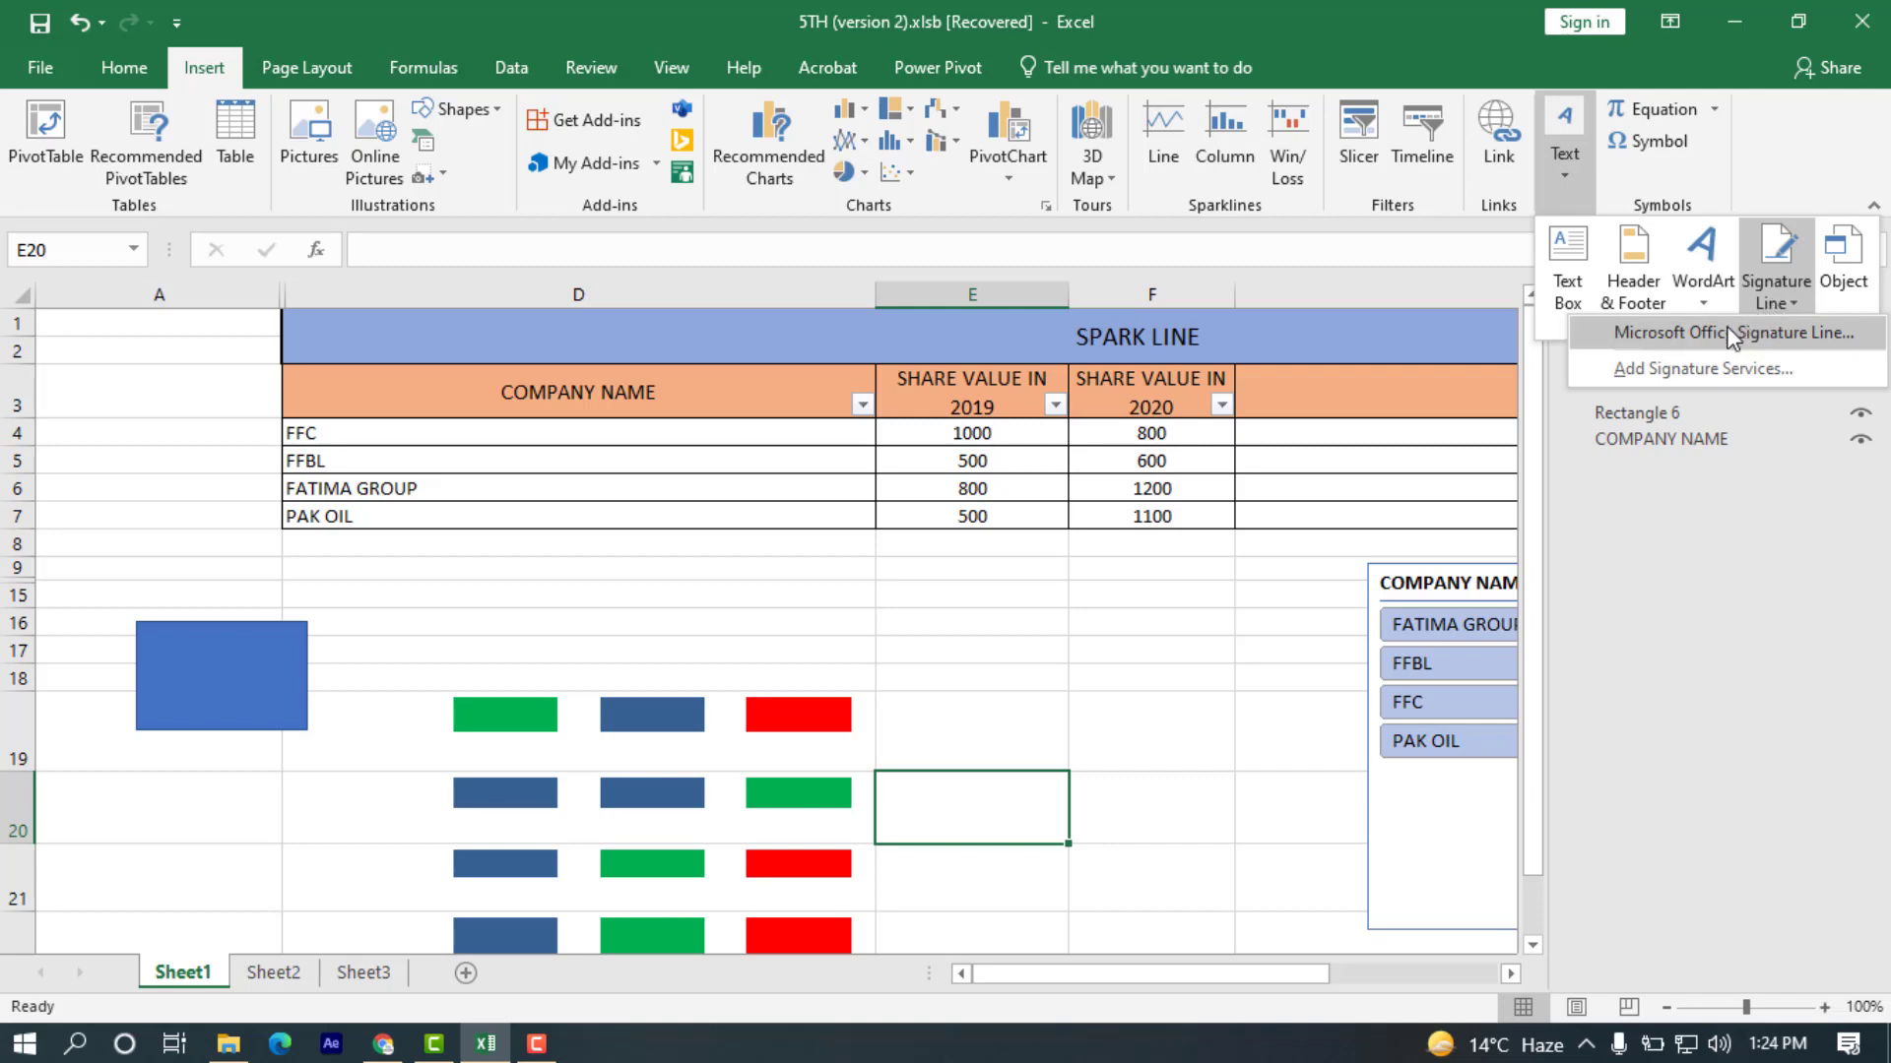
{"action": "left_click", "coordinate": [1729, 374]}
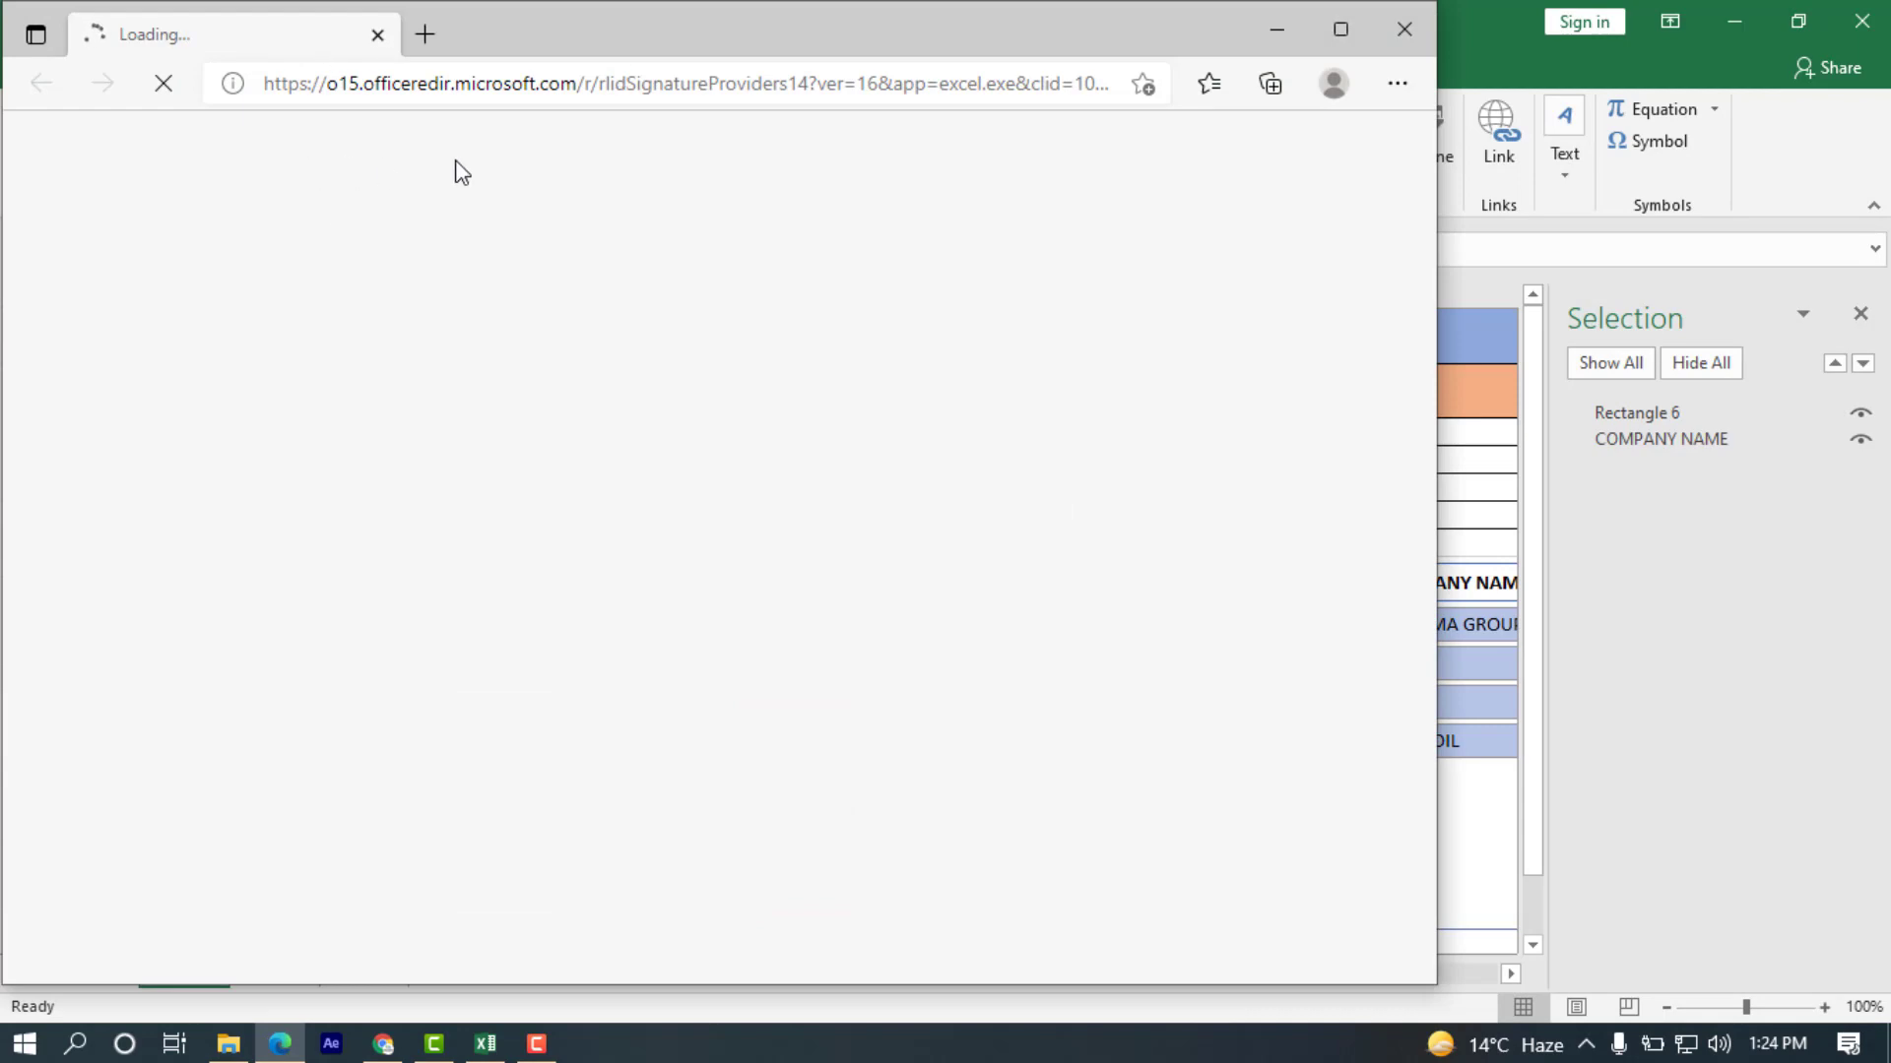
{"action": "left_click", "coordinate": [1400, 30]}
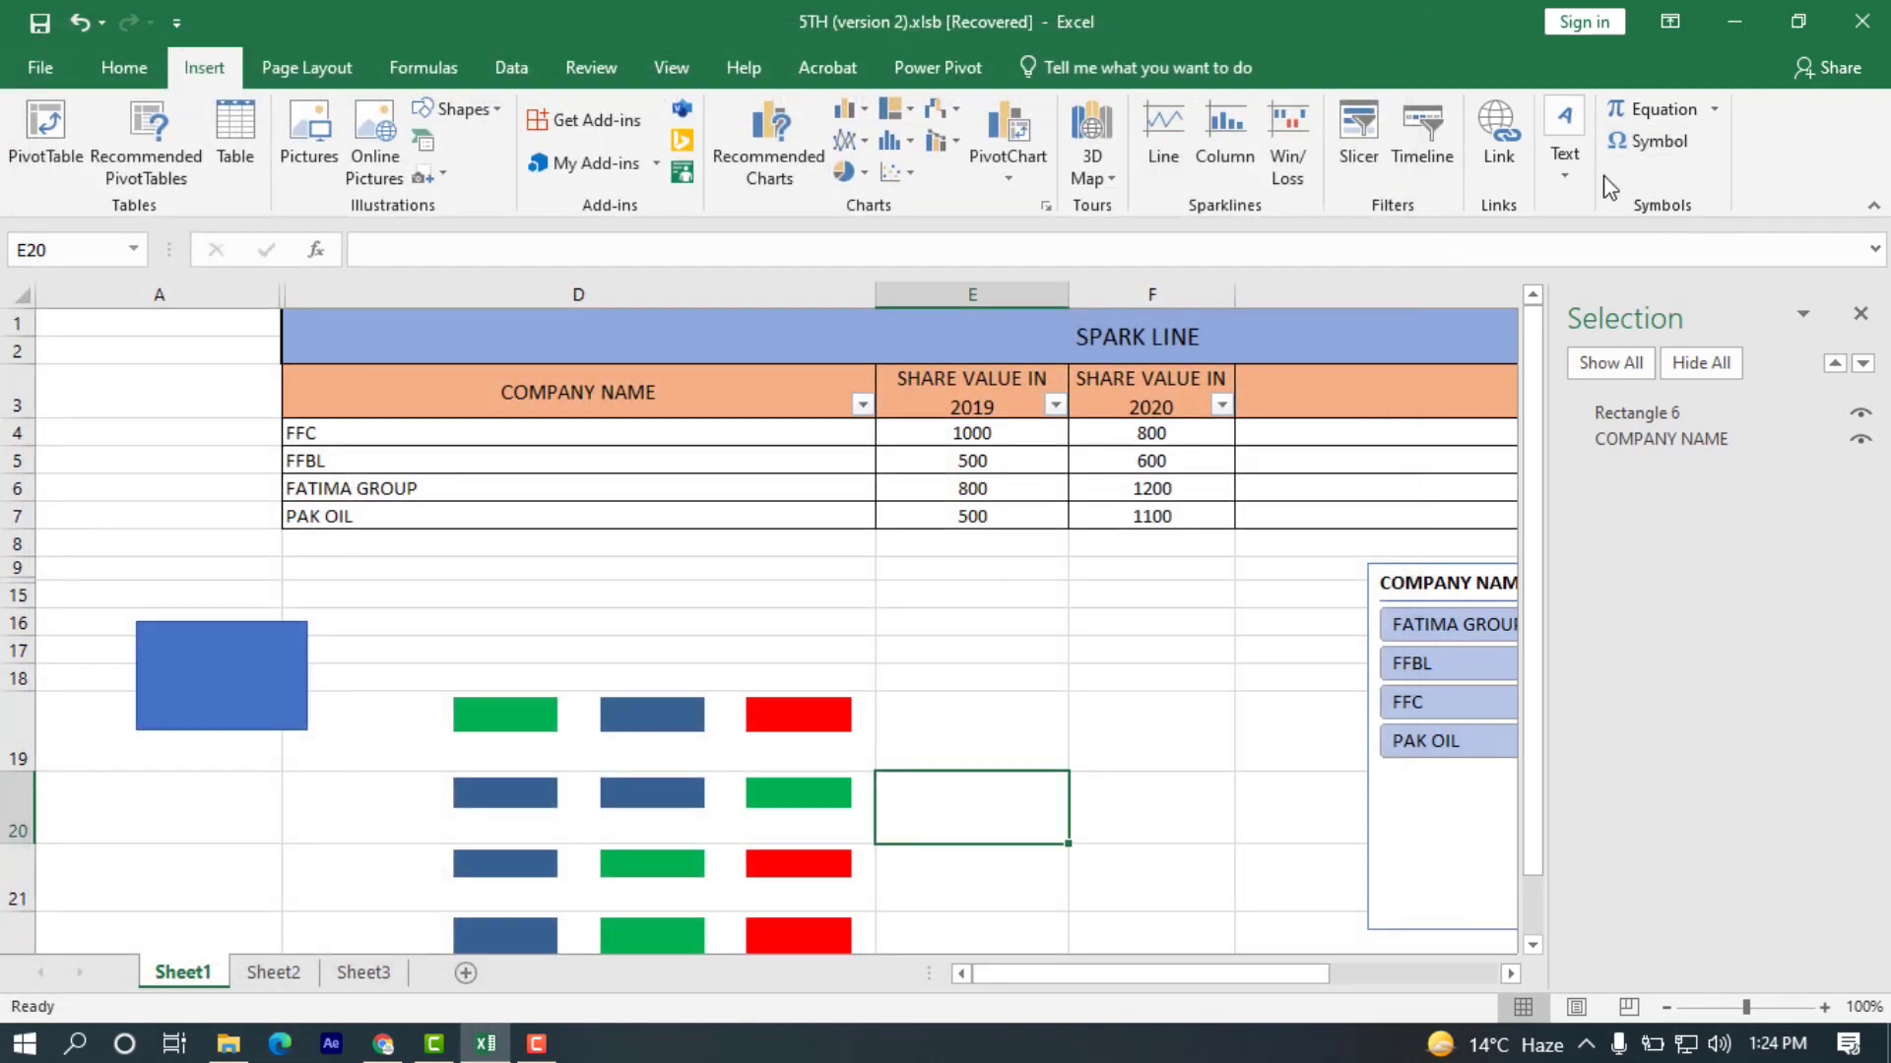
Look through the embeddable object types, from Adobe Acrobat Document to WordPad Document, and leave without inserting one.
{"action": "left_click", "coordinate": [1575, 168]}
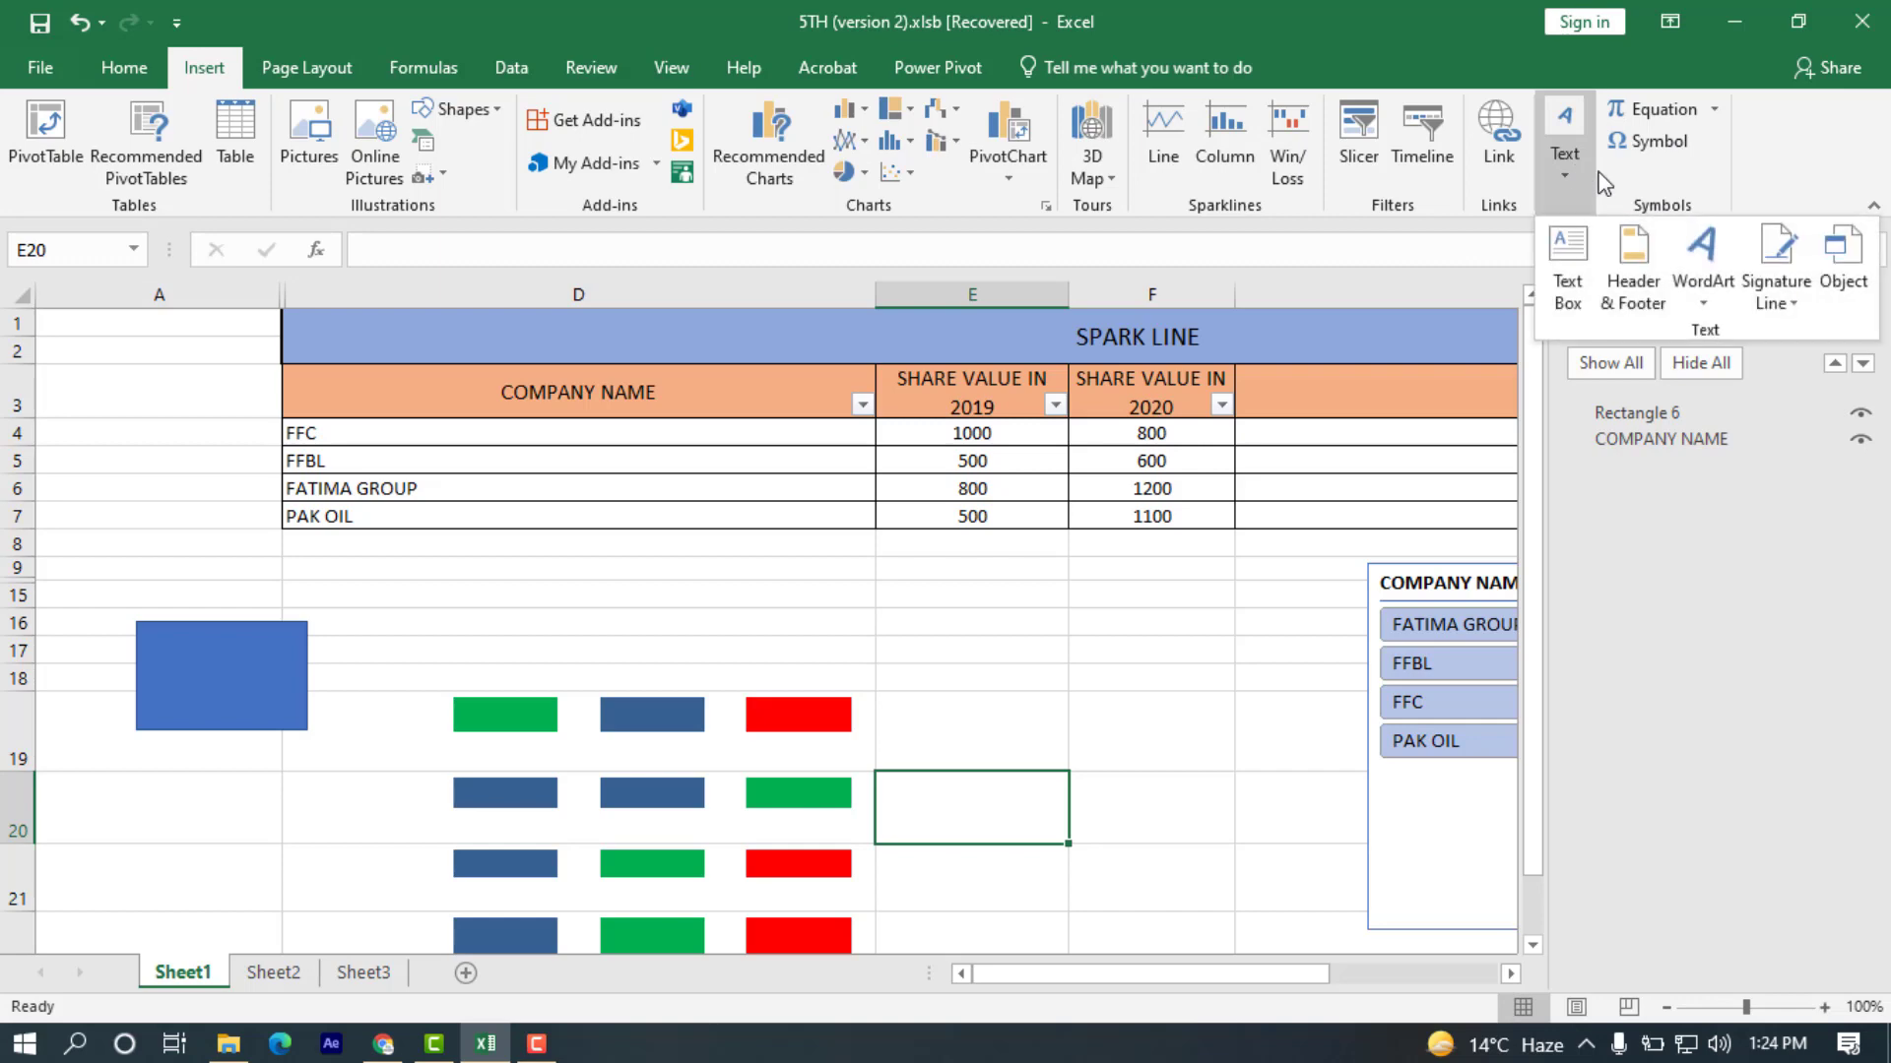
{"action": "left_click", "coordinate": [1837, 286]}
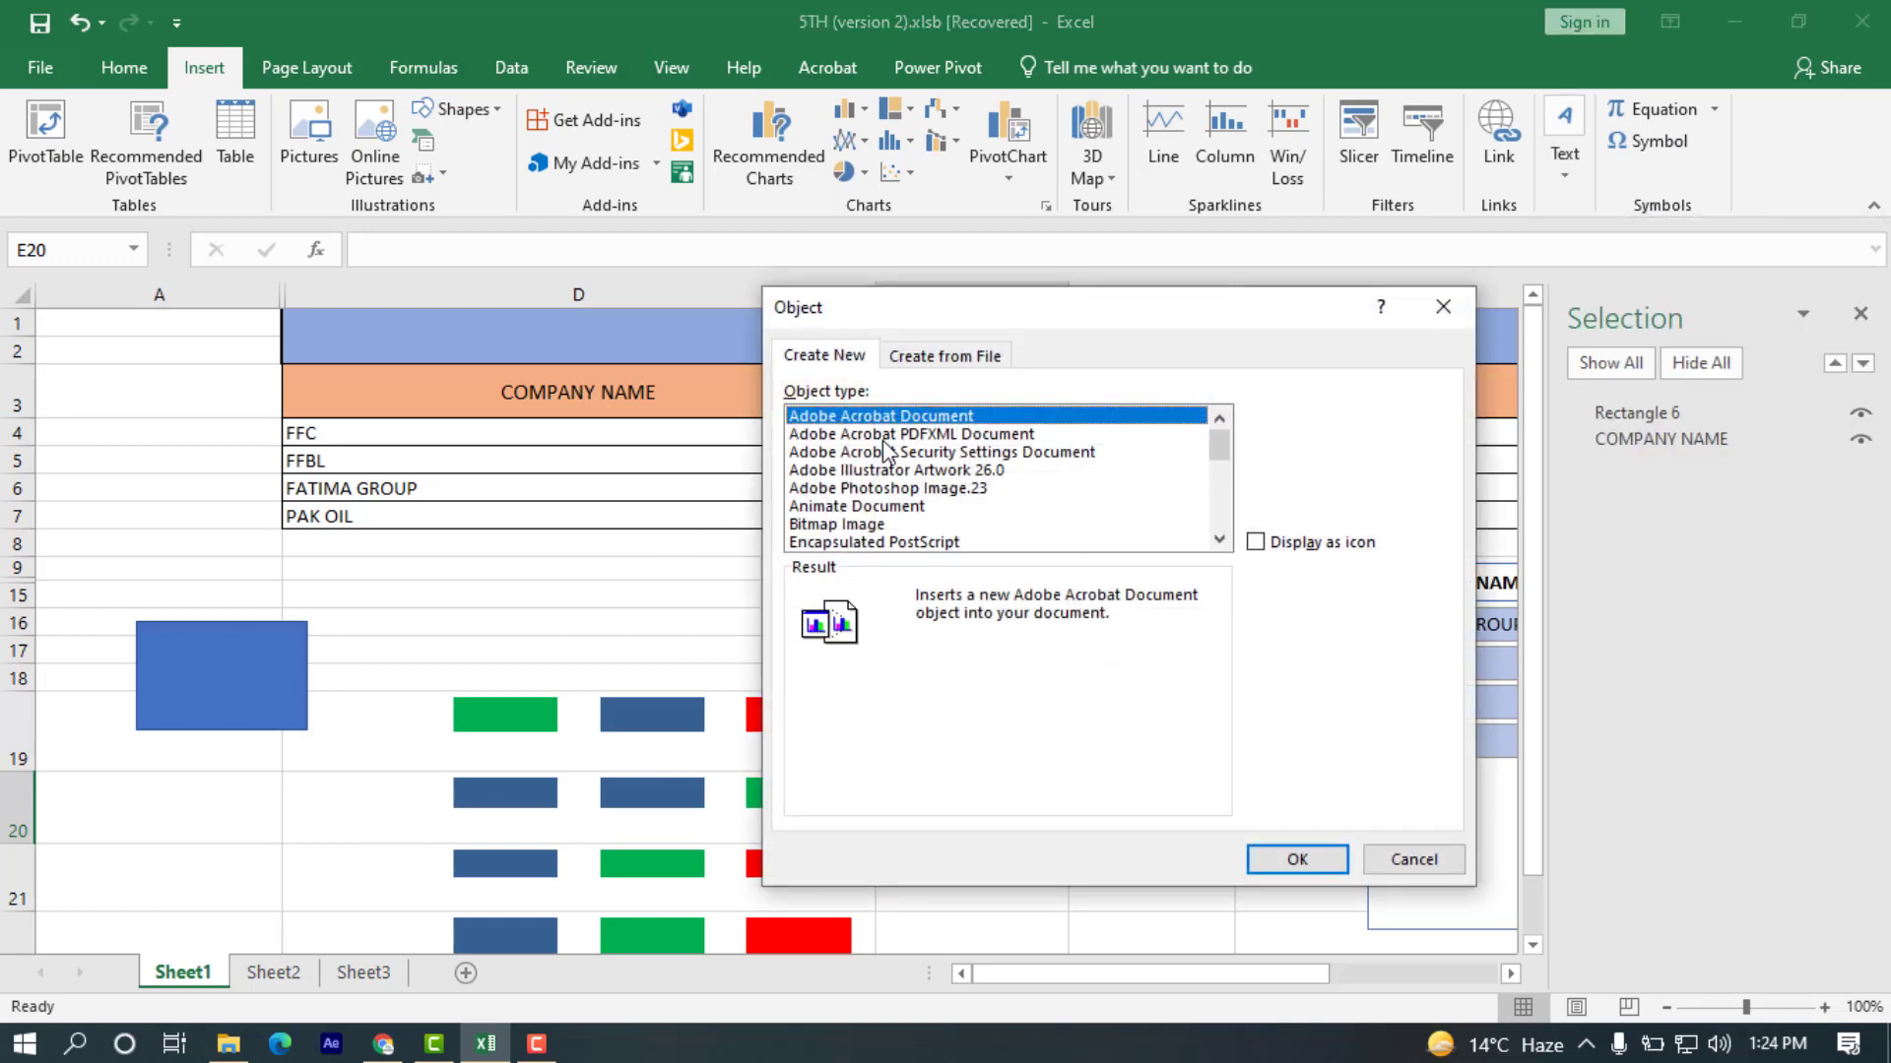
{"action": "scroll", "coordinate": [885, 451], "scroll_direction": "down", "scroll_amount": 2}
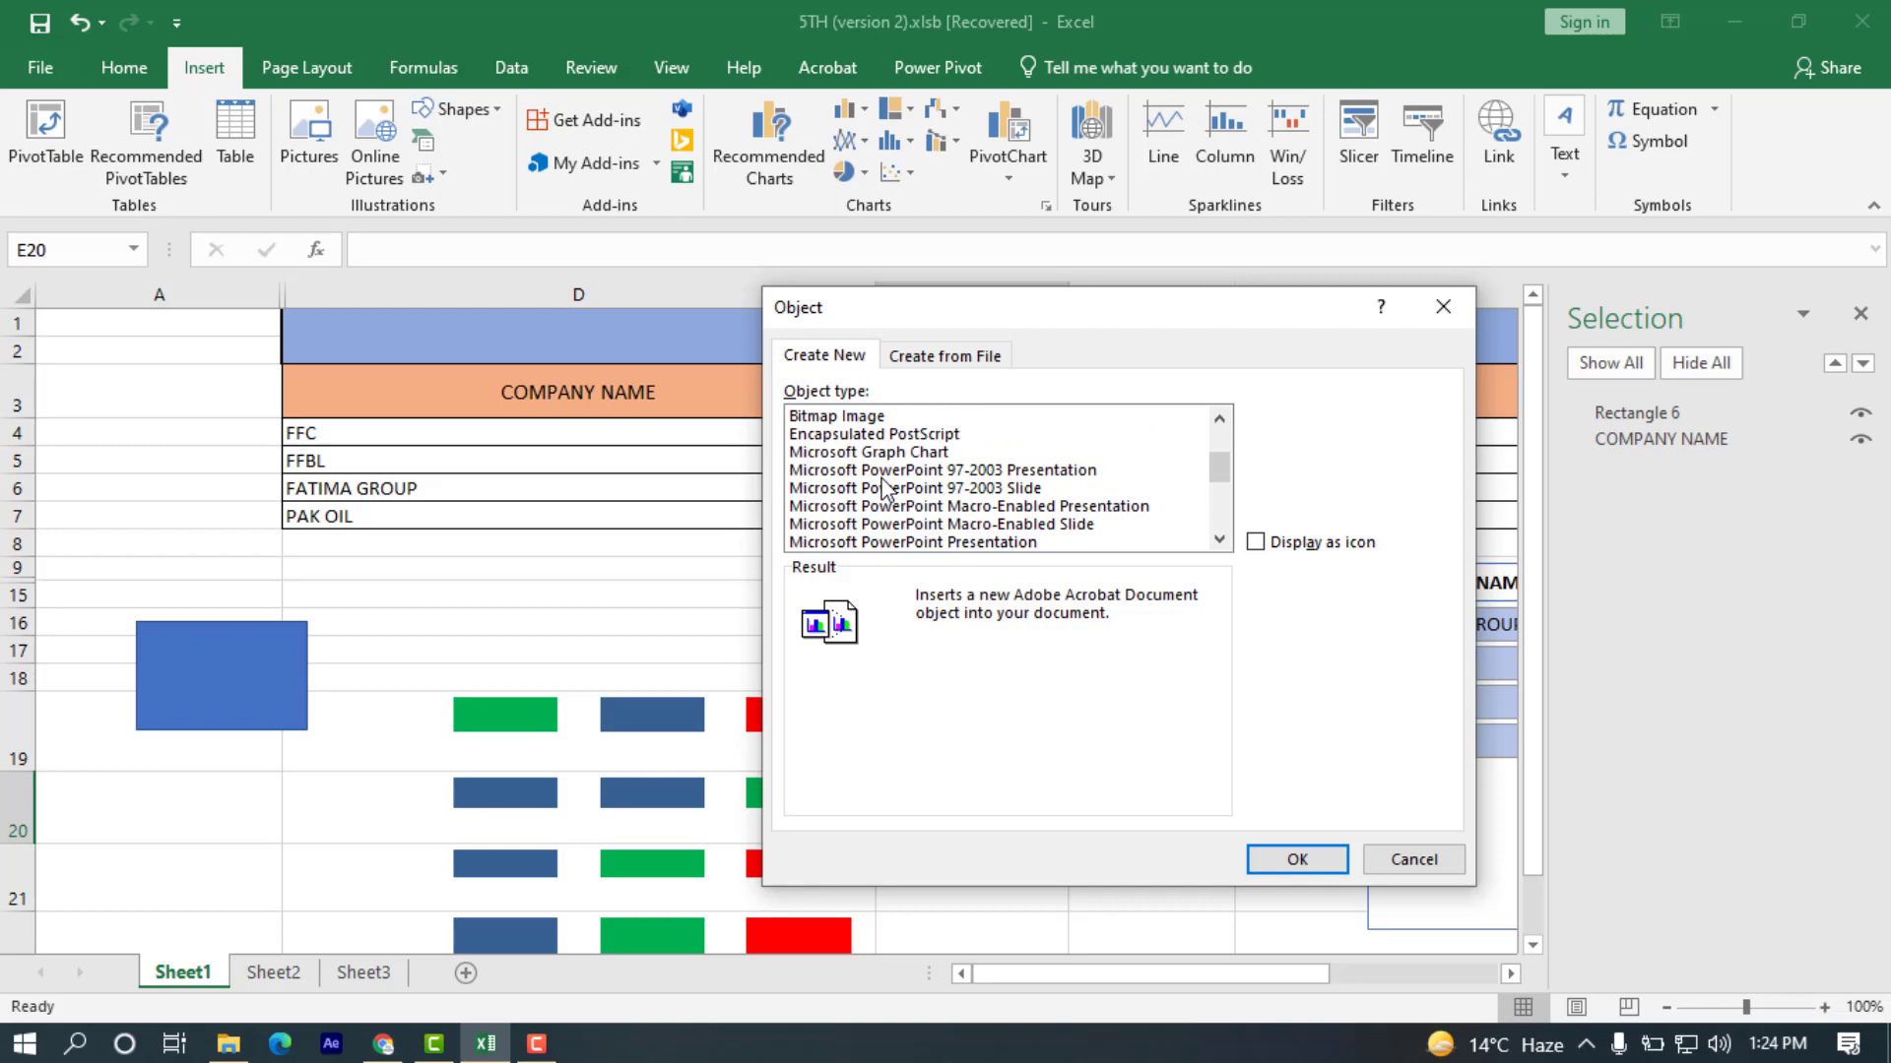
{"action": "scroll", "coordinate": [886, 485], "scroll_direction": "down", "scroll_amount": 4}
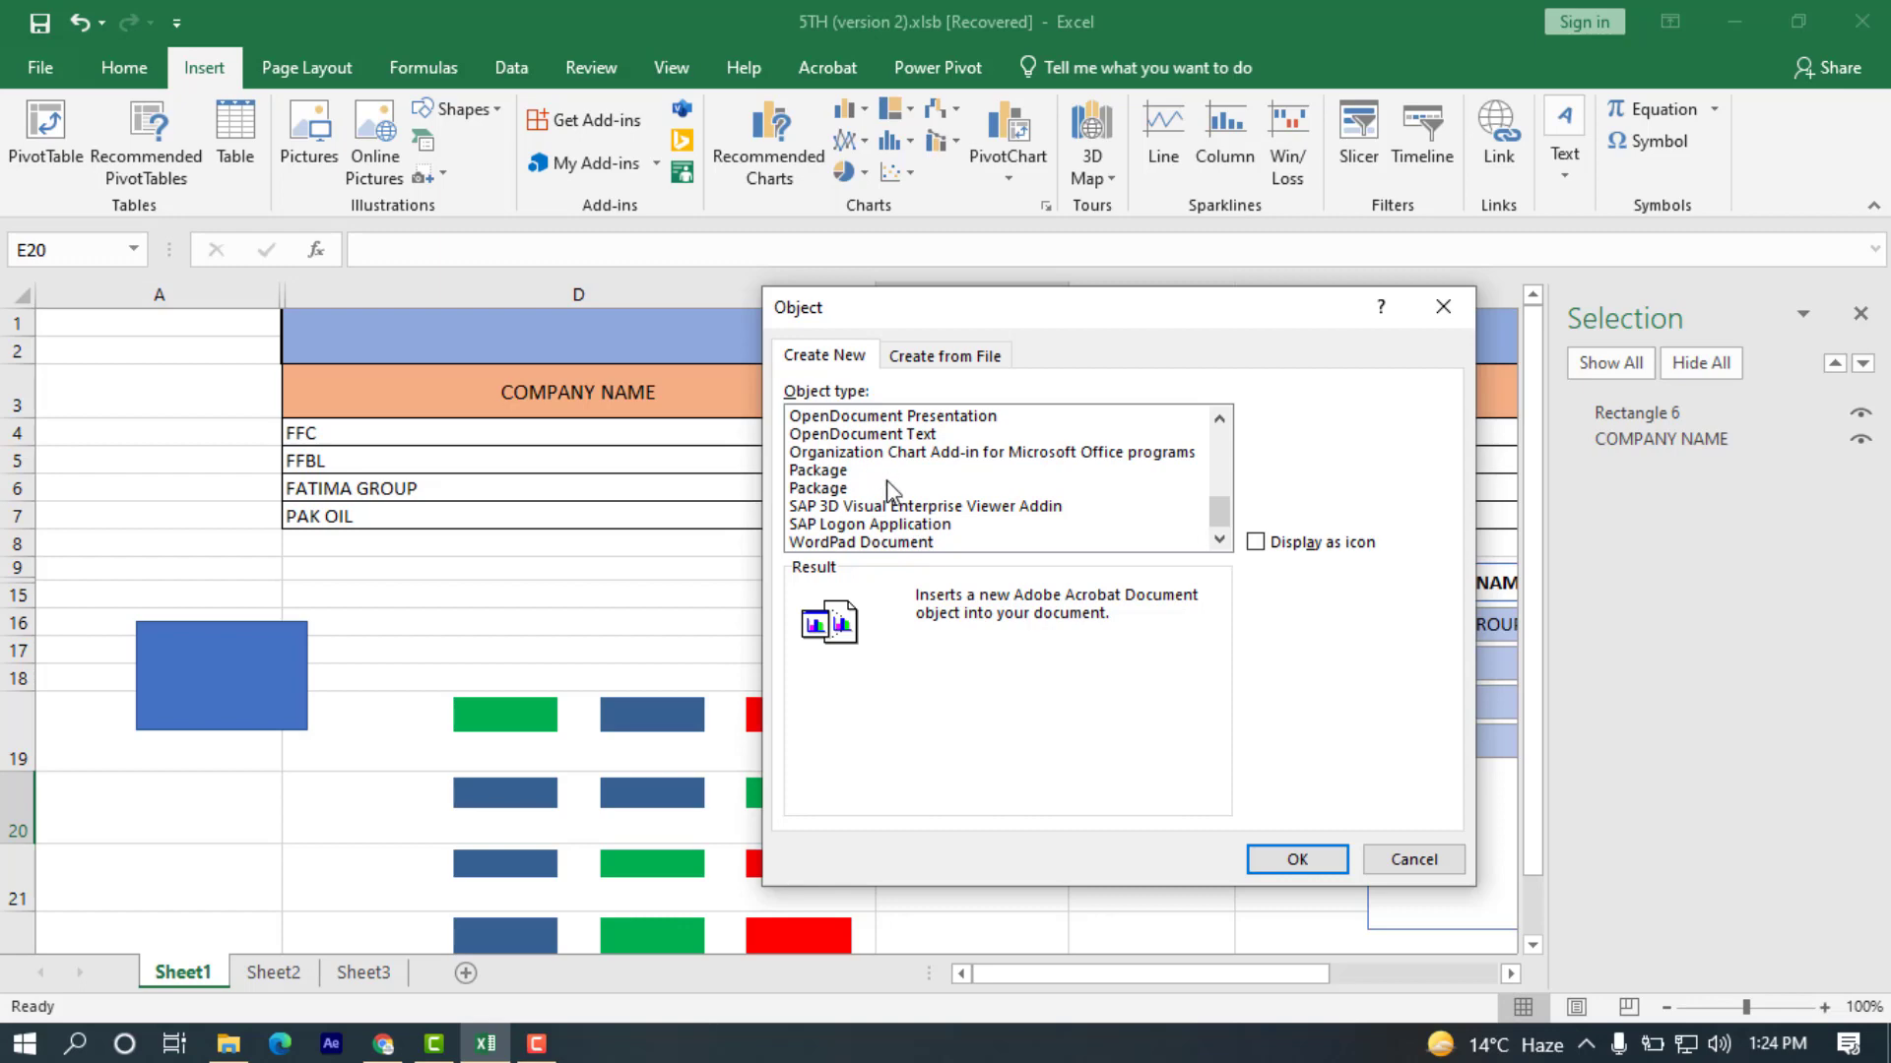
{"action": "scroll", "coordinate": [906, 517], "scroll_direction": "up", "scroll_amount": 6}
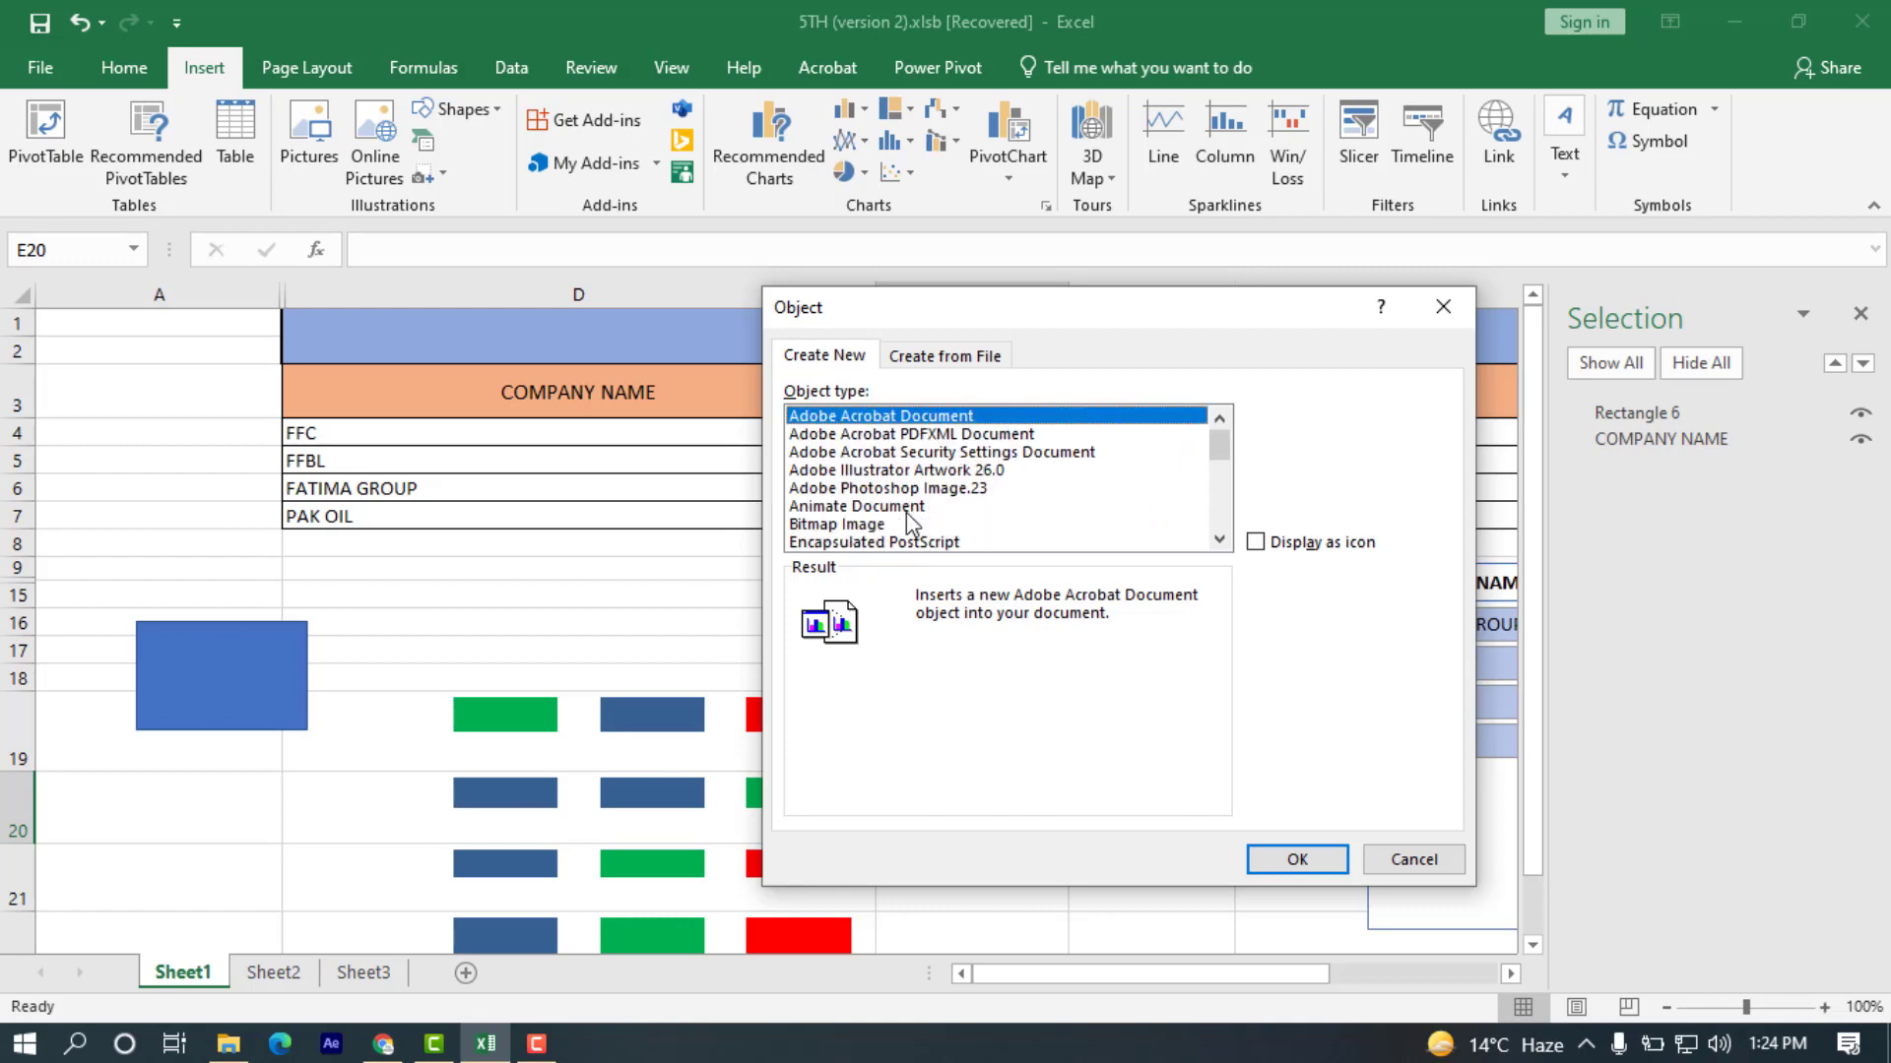
{"action": "left_click", "coordinate": [1408, 858]}
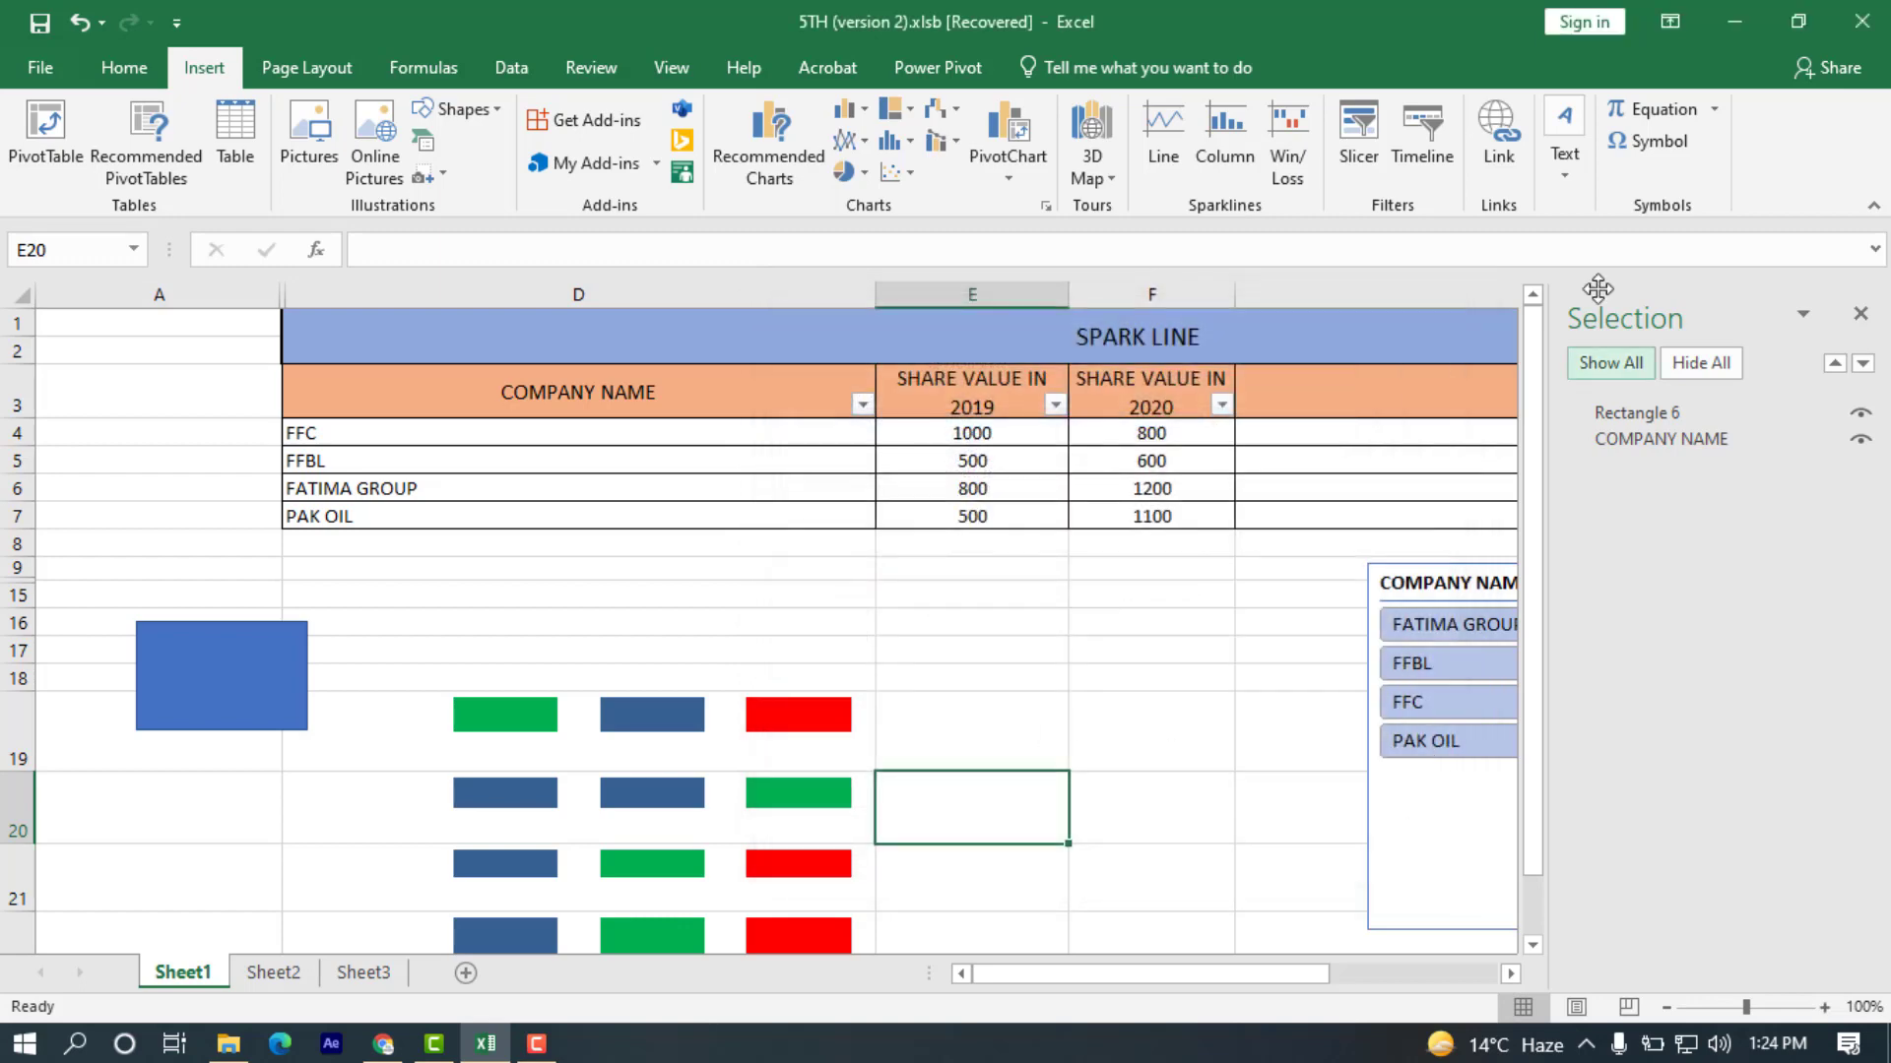
Examine the built-in equation gallery and the Ink Equation handwriting window, and close it without inserting anything.
{"action": "left_click", "coordinate": [1710, 117]}
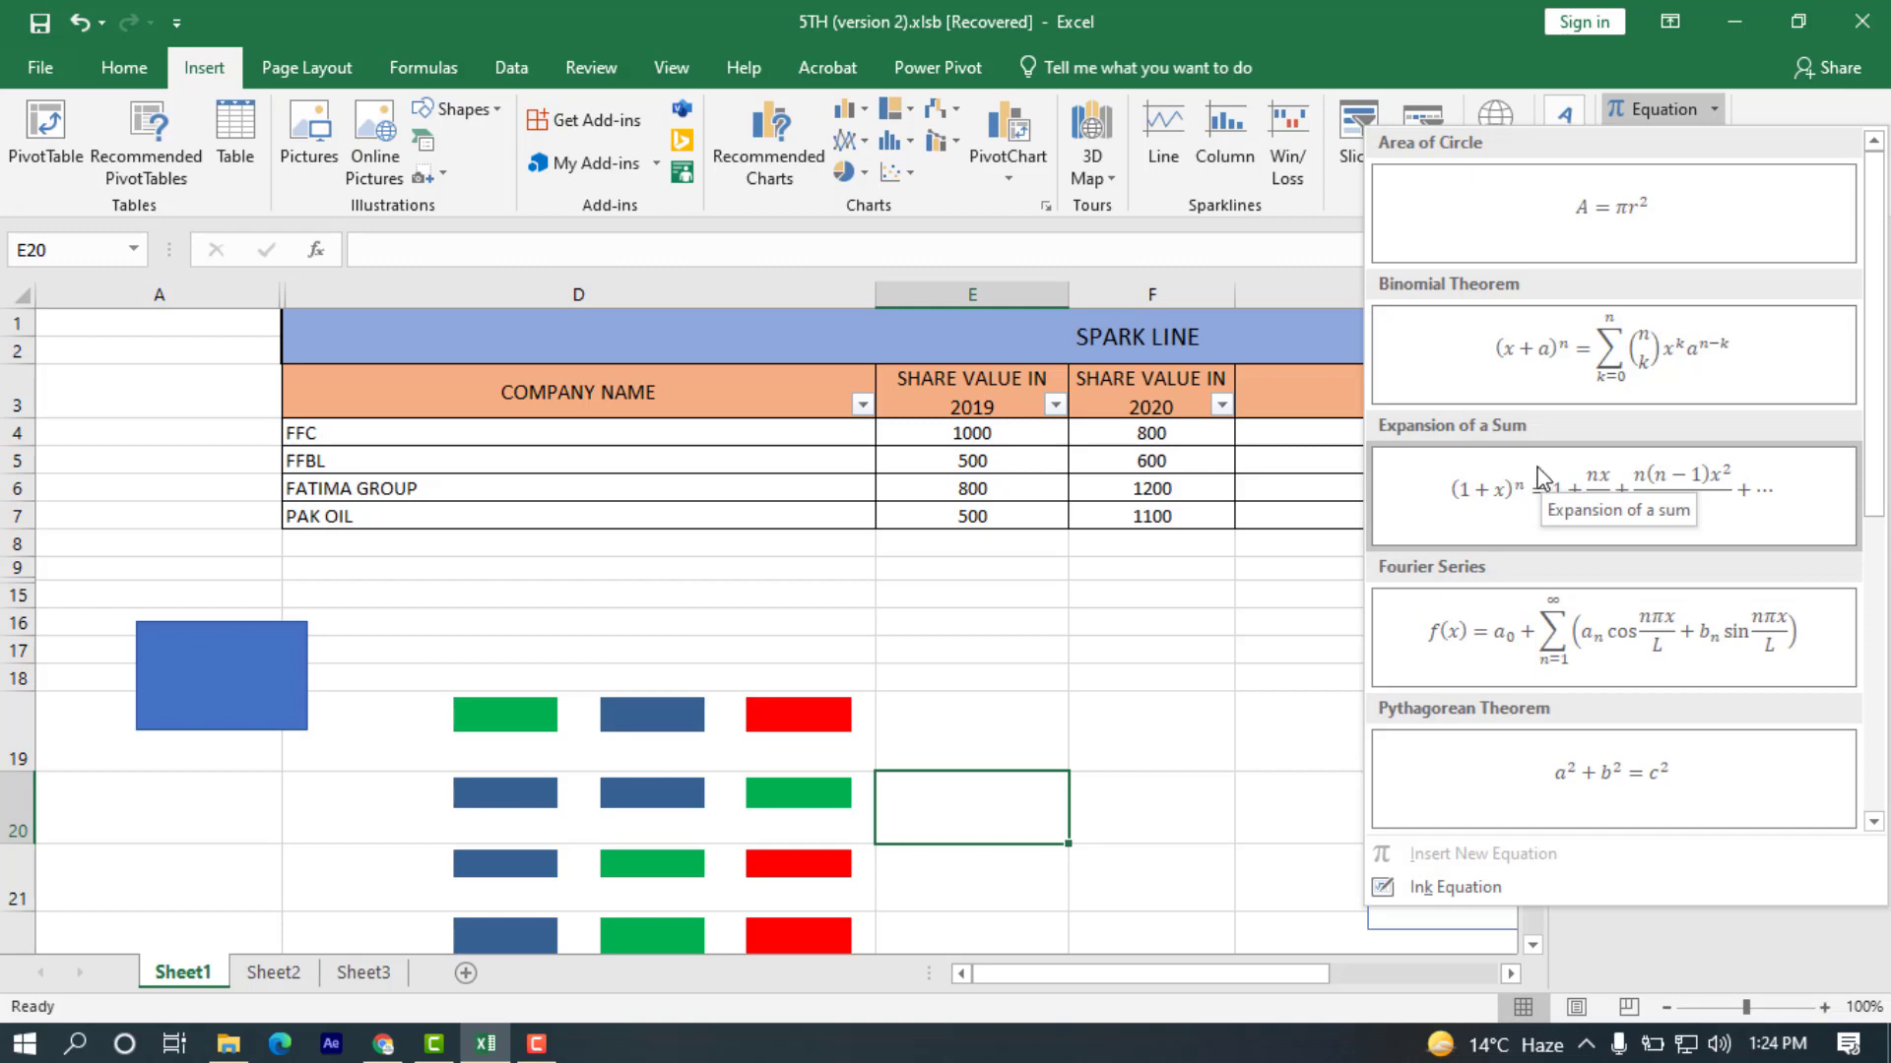
{"action": "scroll", "coordinate": [1585, 654], "scroll_direction": "down", "scroll_amount": 2}
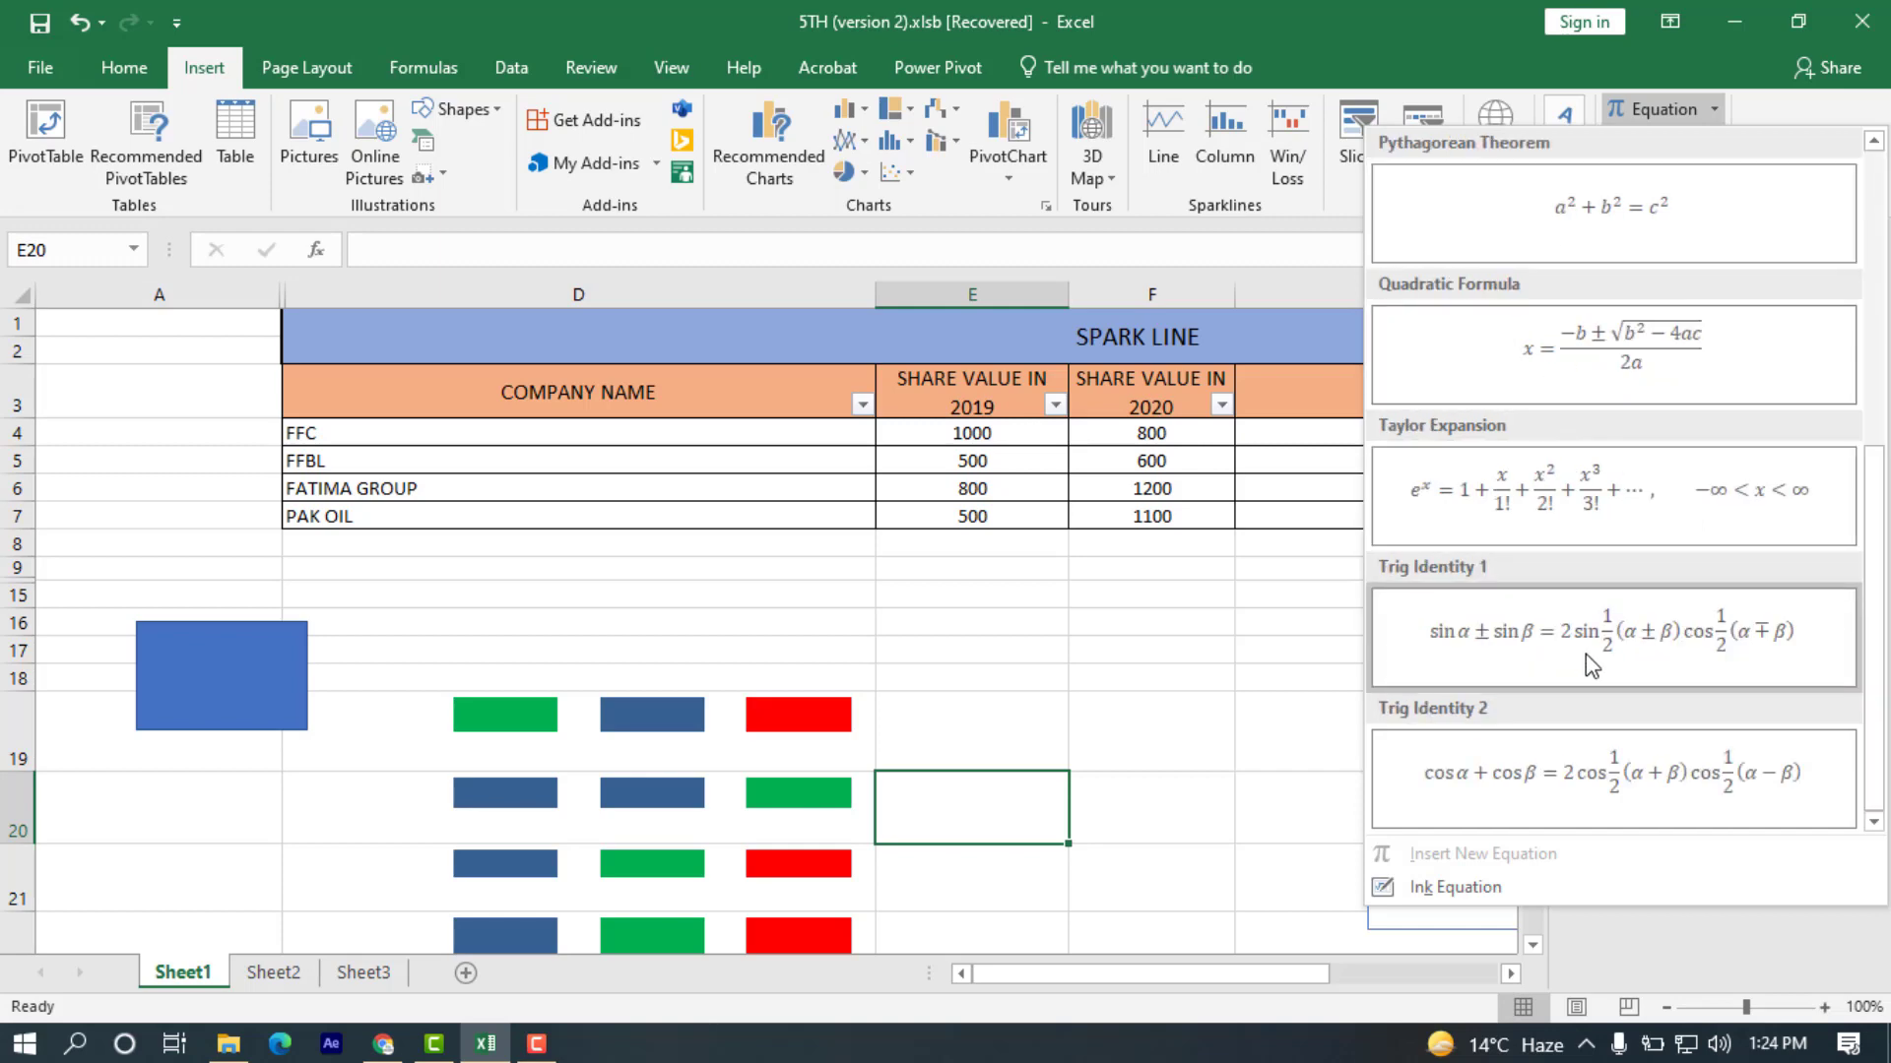
{"action": "scroll", "coordinate": [1585, 654], "scroll_direction": "up", "scroll_amount": 2}
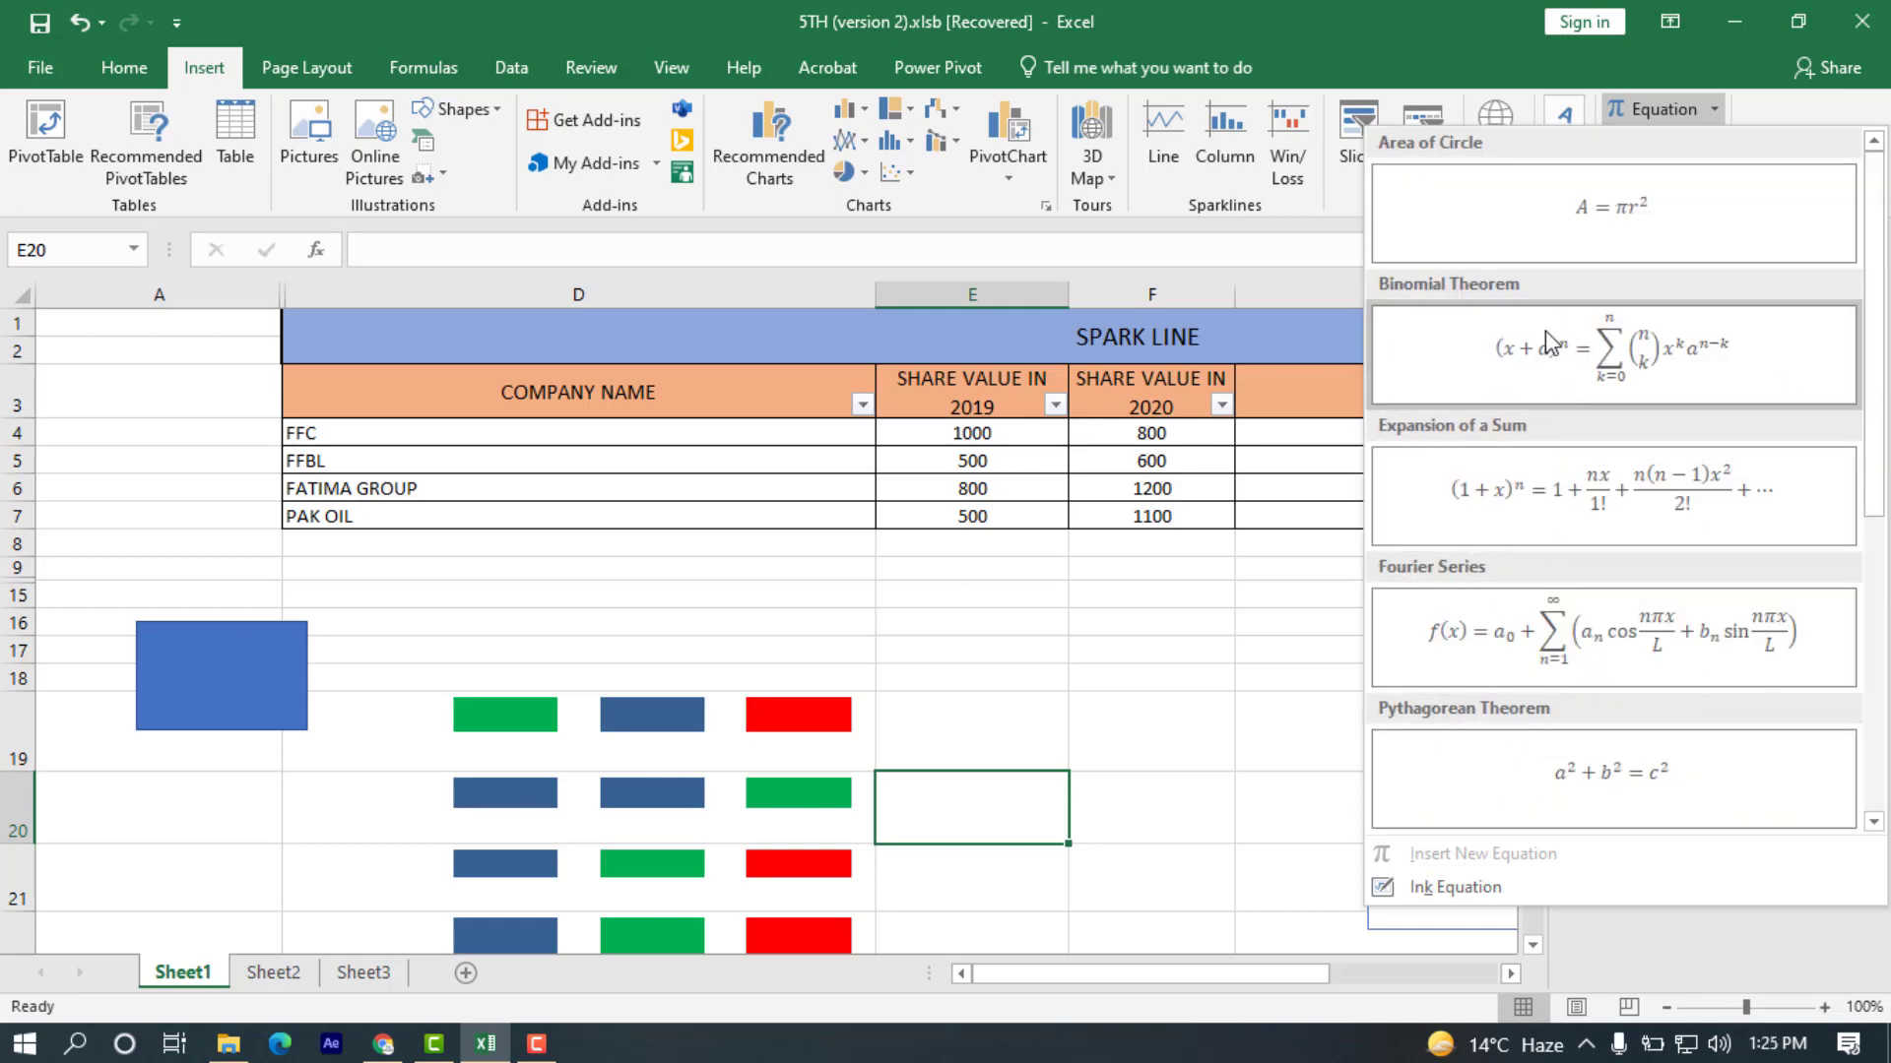
{"action": "scroll", "coordinate": [1531, 541], "scroll_direction": "down", "scroll_amount": 2}
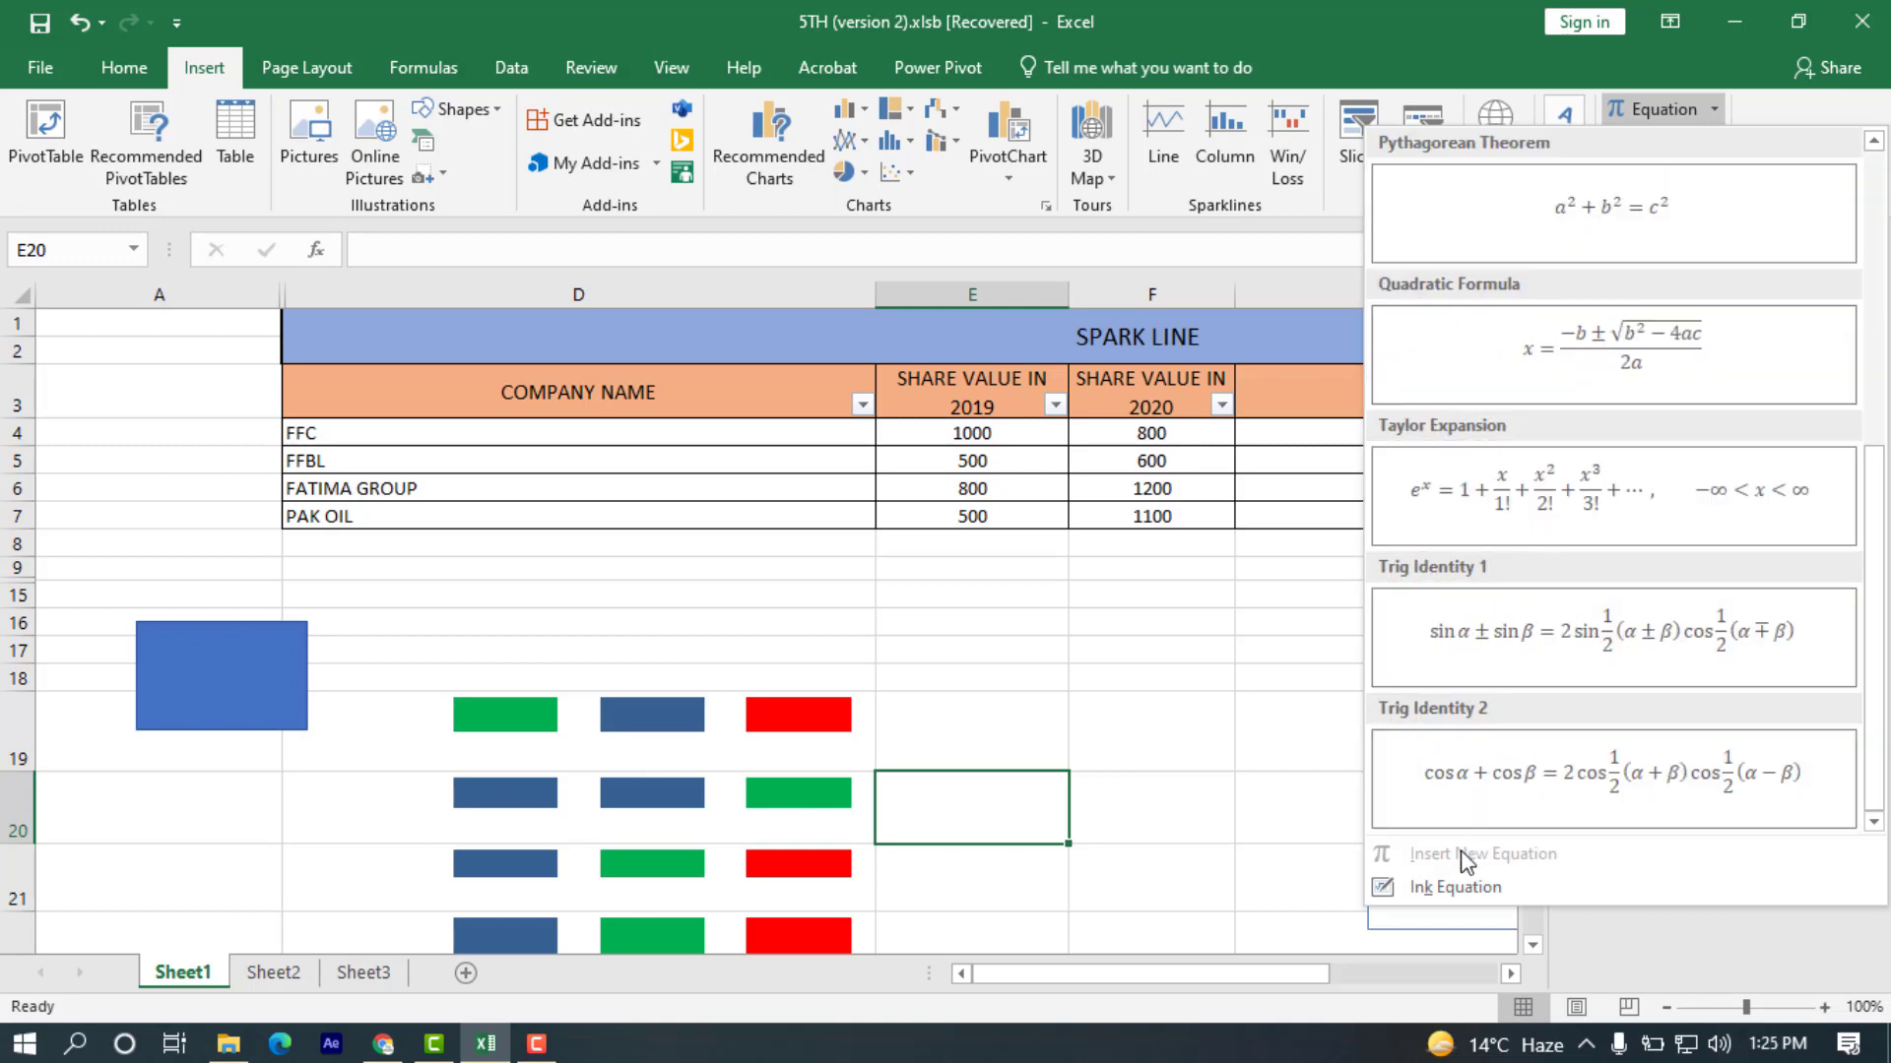
{"action": "left_click", "coordinate": [1450, 886]}
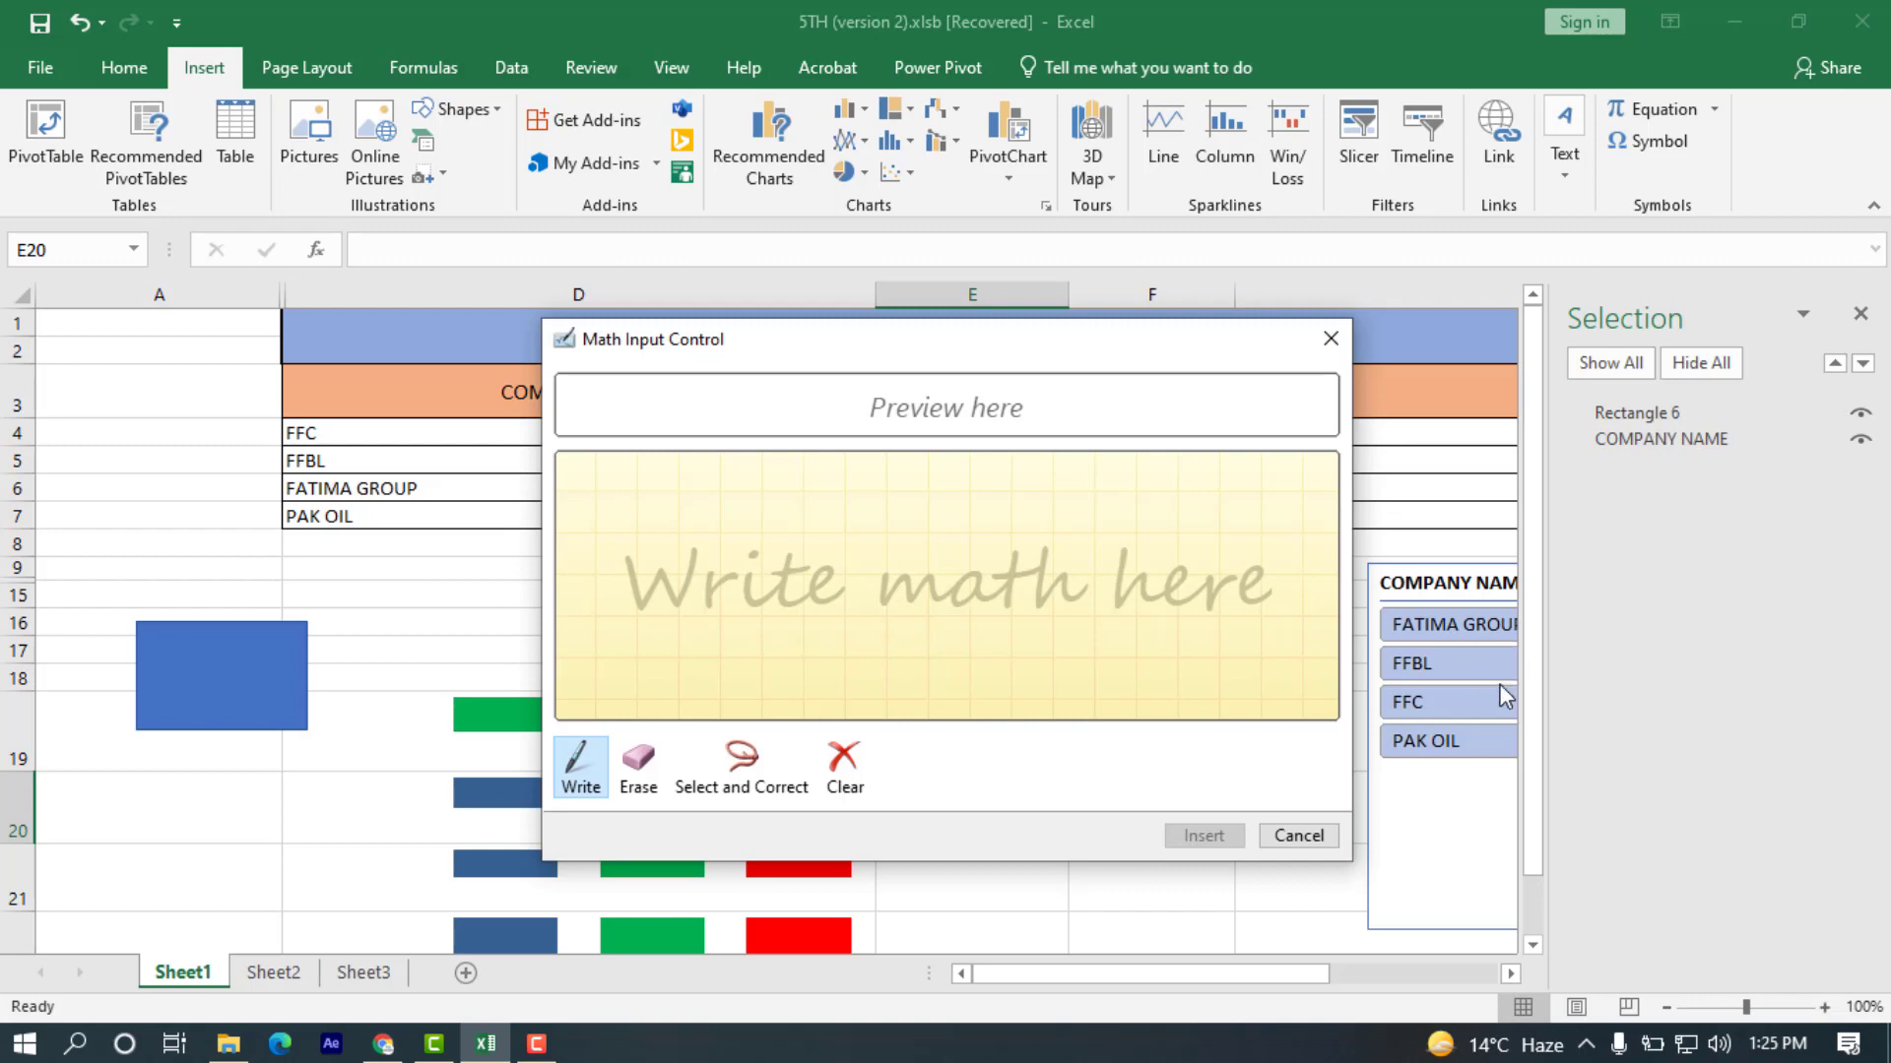
{"action": "left_click", "coordinate": [1330, 339]}
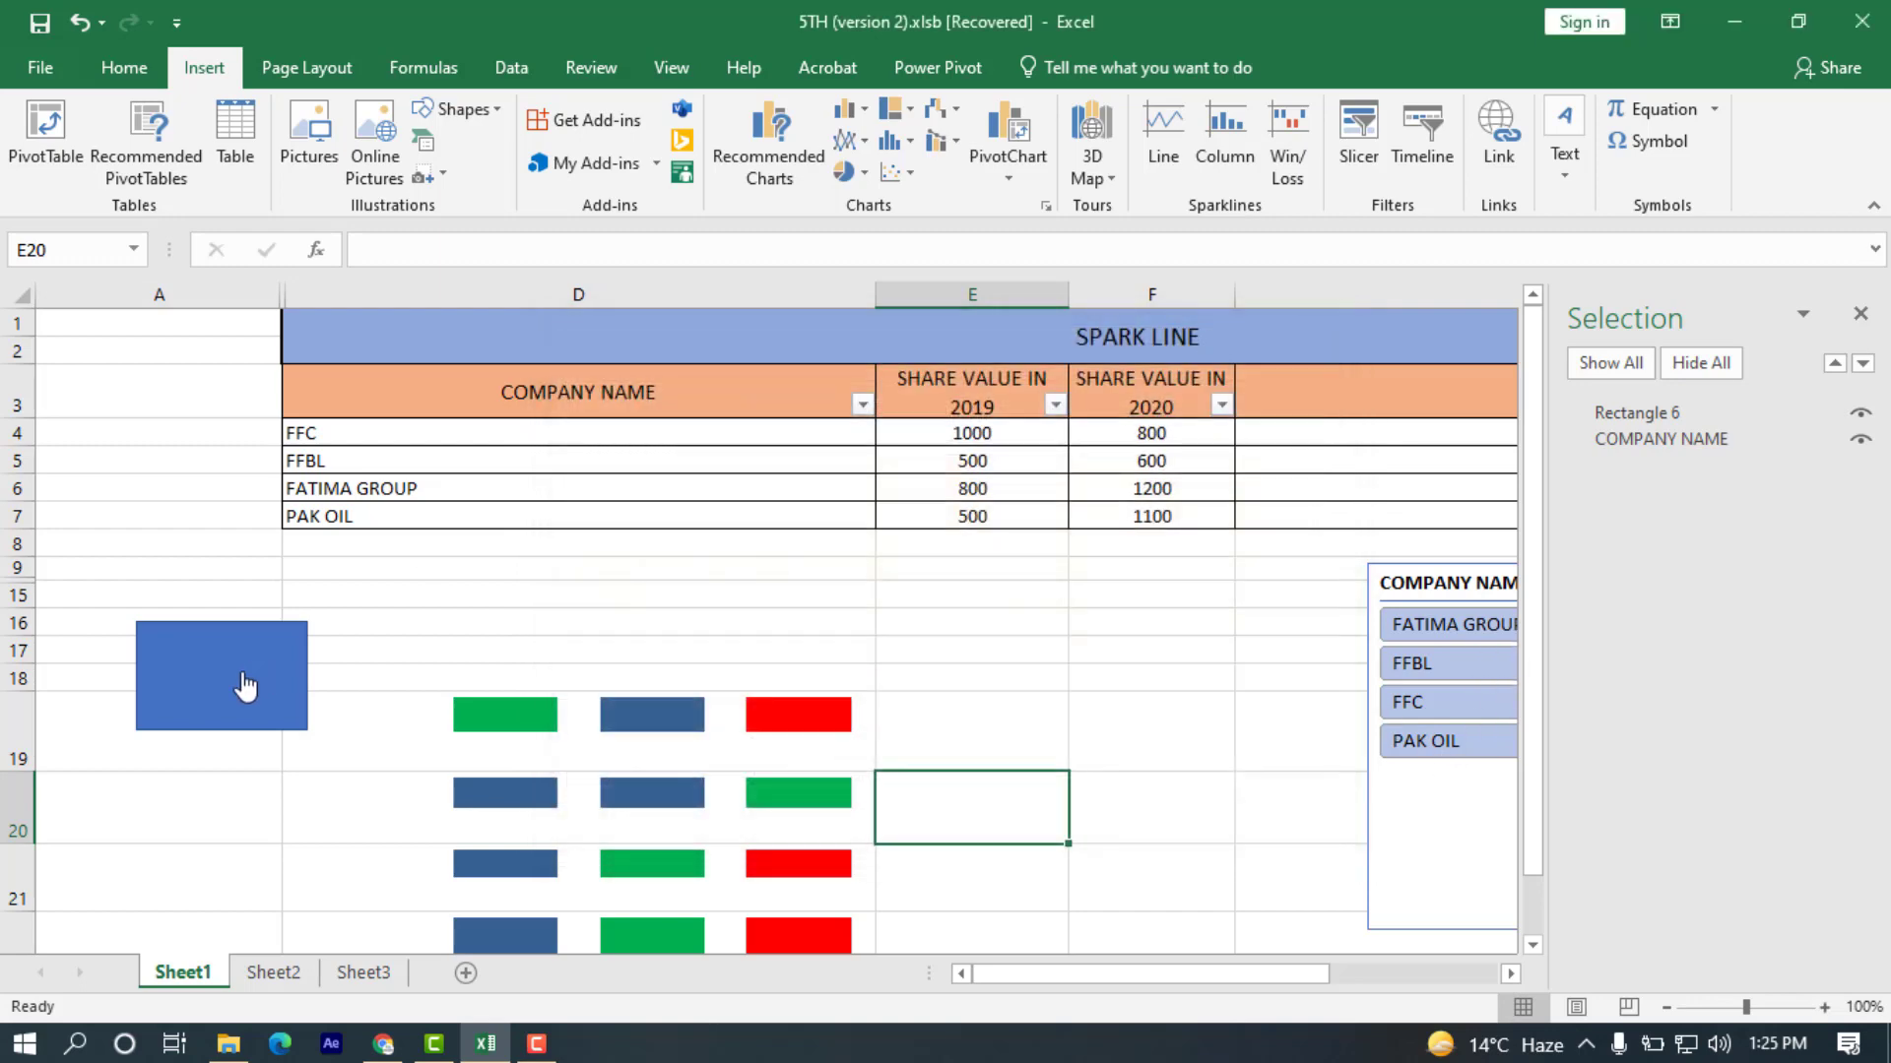
Select cell A26 on Sheet1, insert a new blank equation box, and display its equation design options.
{"action": "scroll", "coordinate": [247, 689], "scroll_direction": "down", "scroll_amount": 5}
{"action": "left_click", "coordinate": [193, 844]}
{"action": "scroll", "coordinate": [354, 837], "scroll_direction": "up", "scroll_amount": 5}
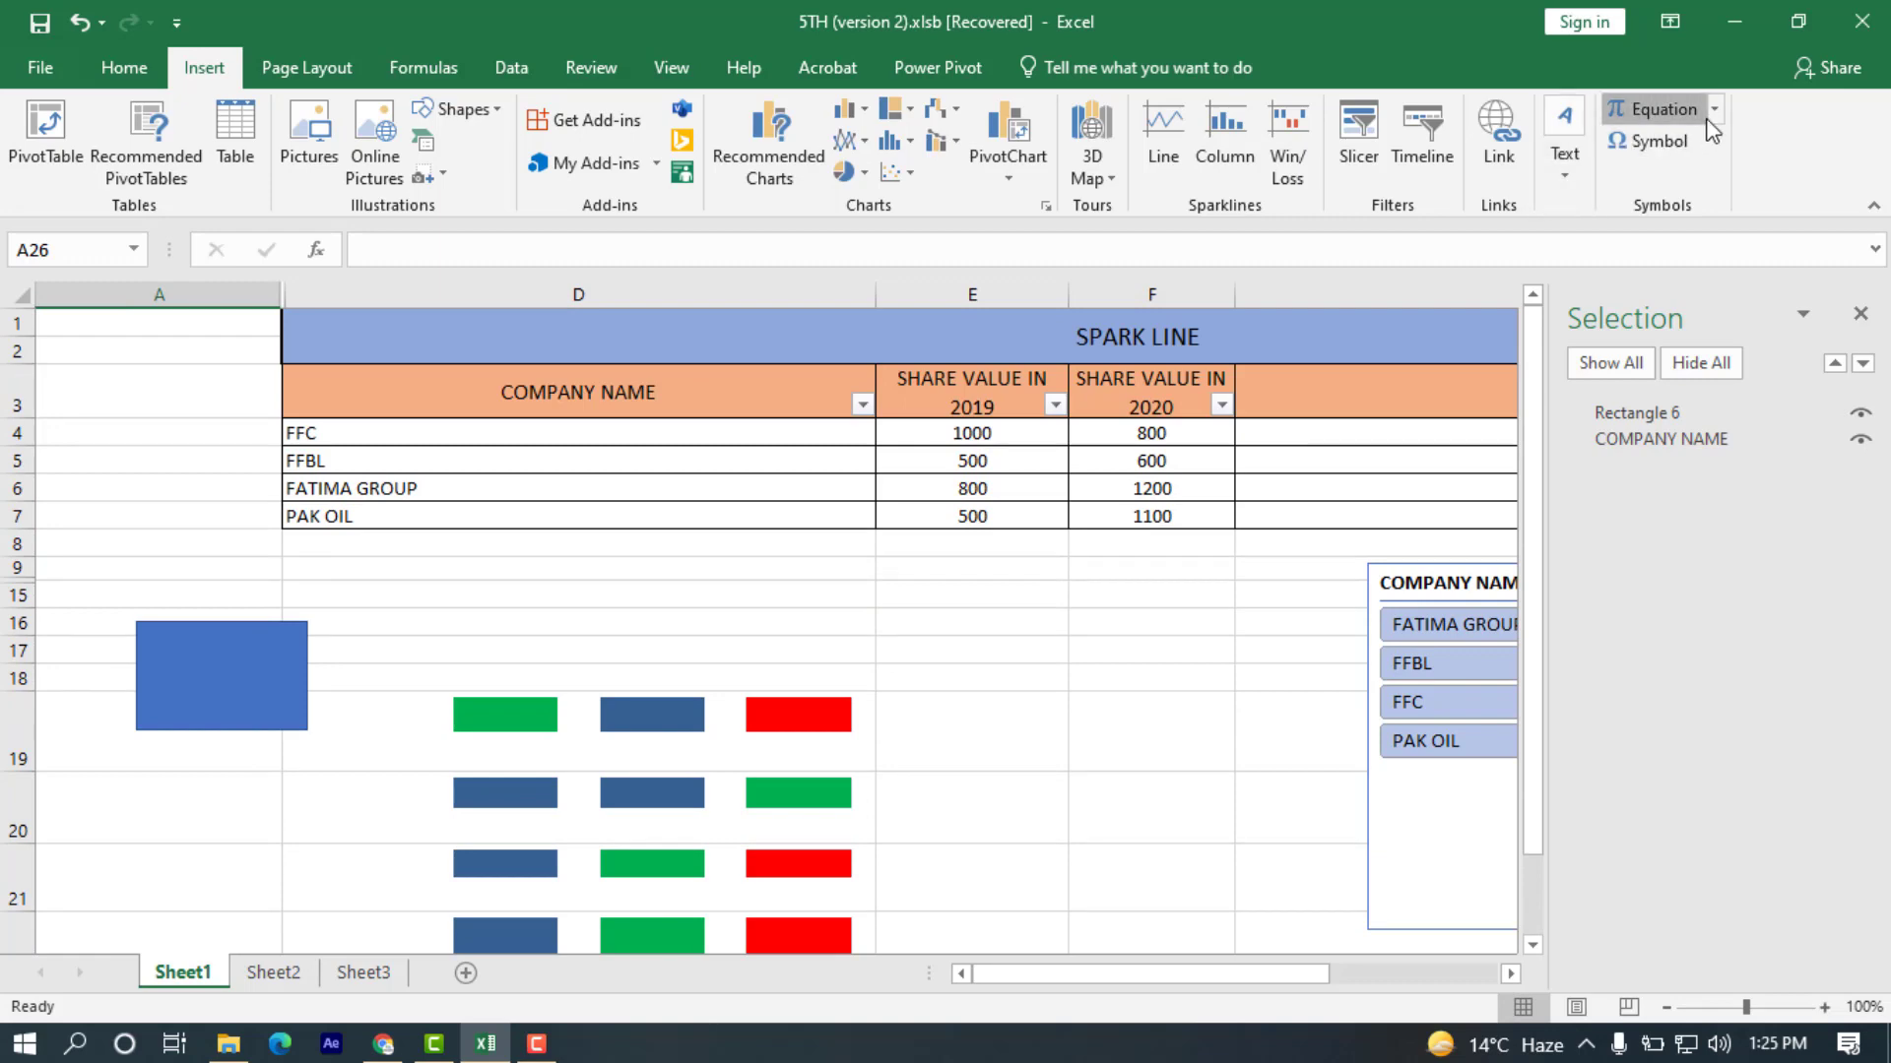
{"action": "left_click", "coordinate": [1664, 110]}
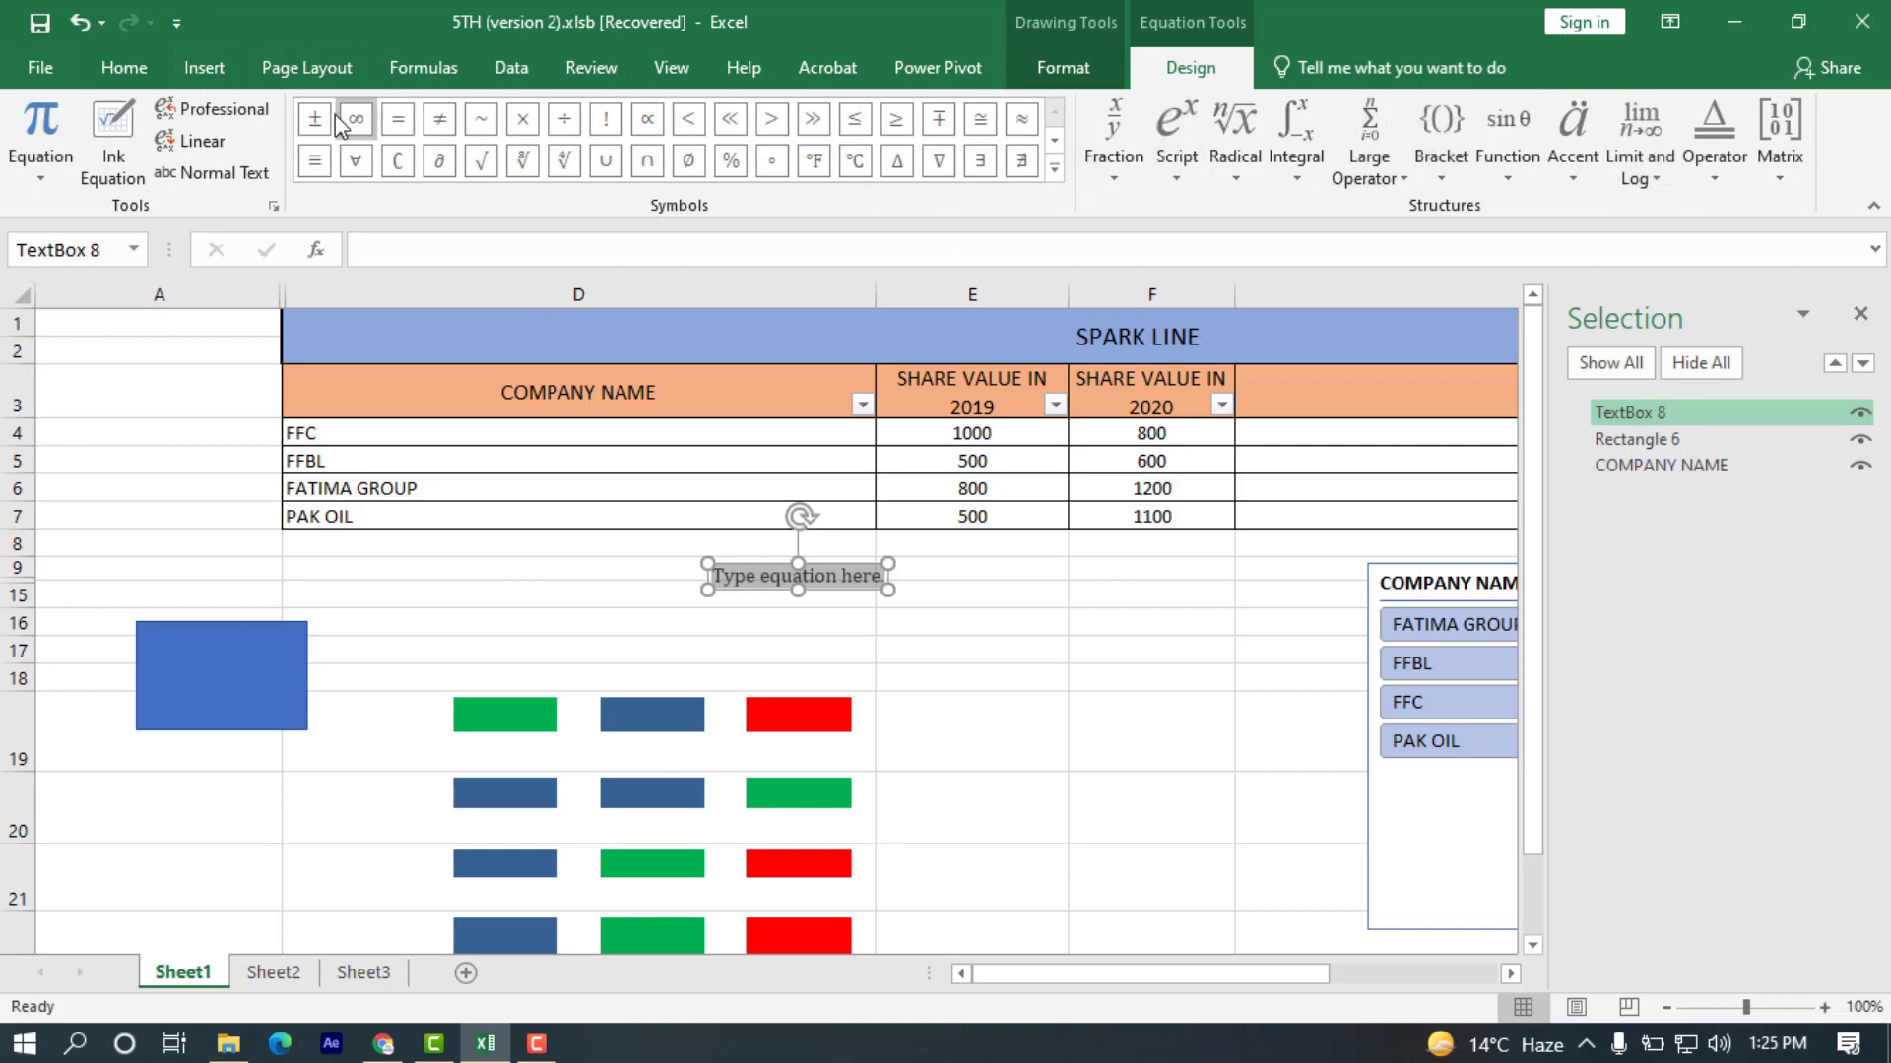
{"action": "left_click", "coordinate": [1046, 79]}
{"action": "left_click", "coordinate": [1143, 84]}
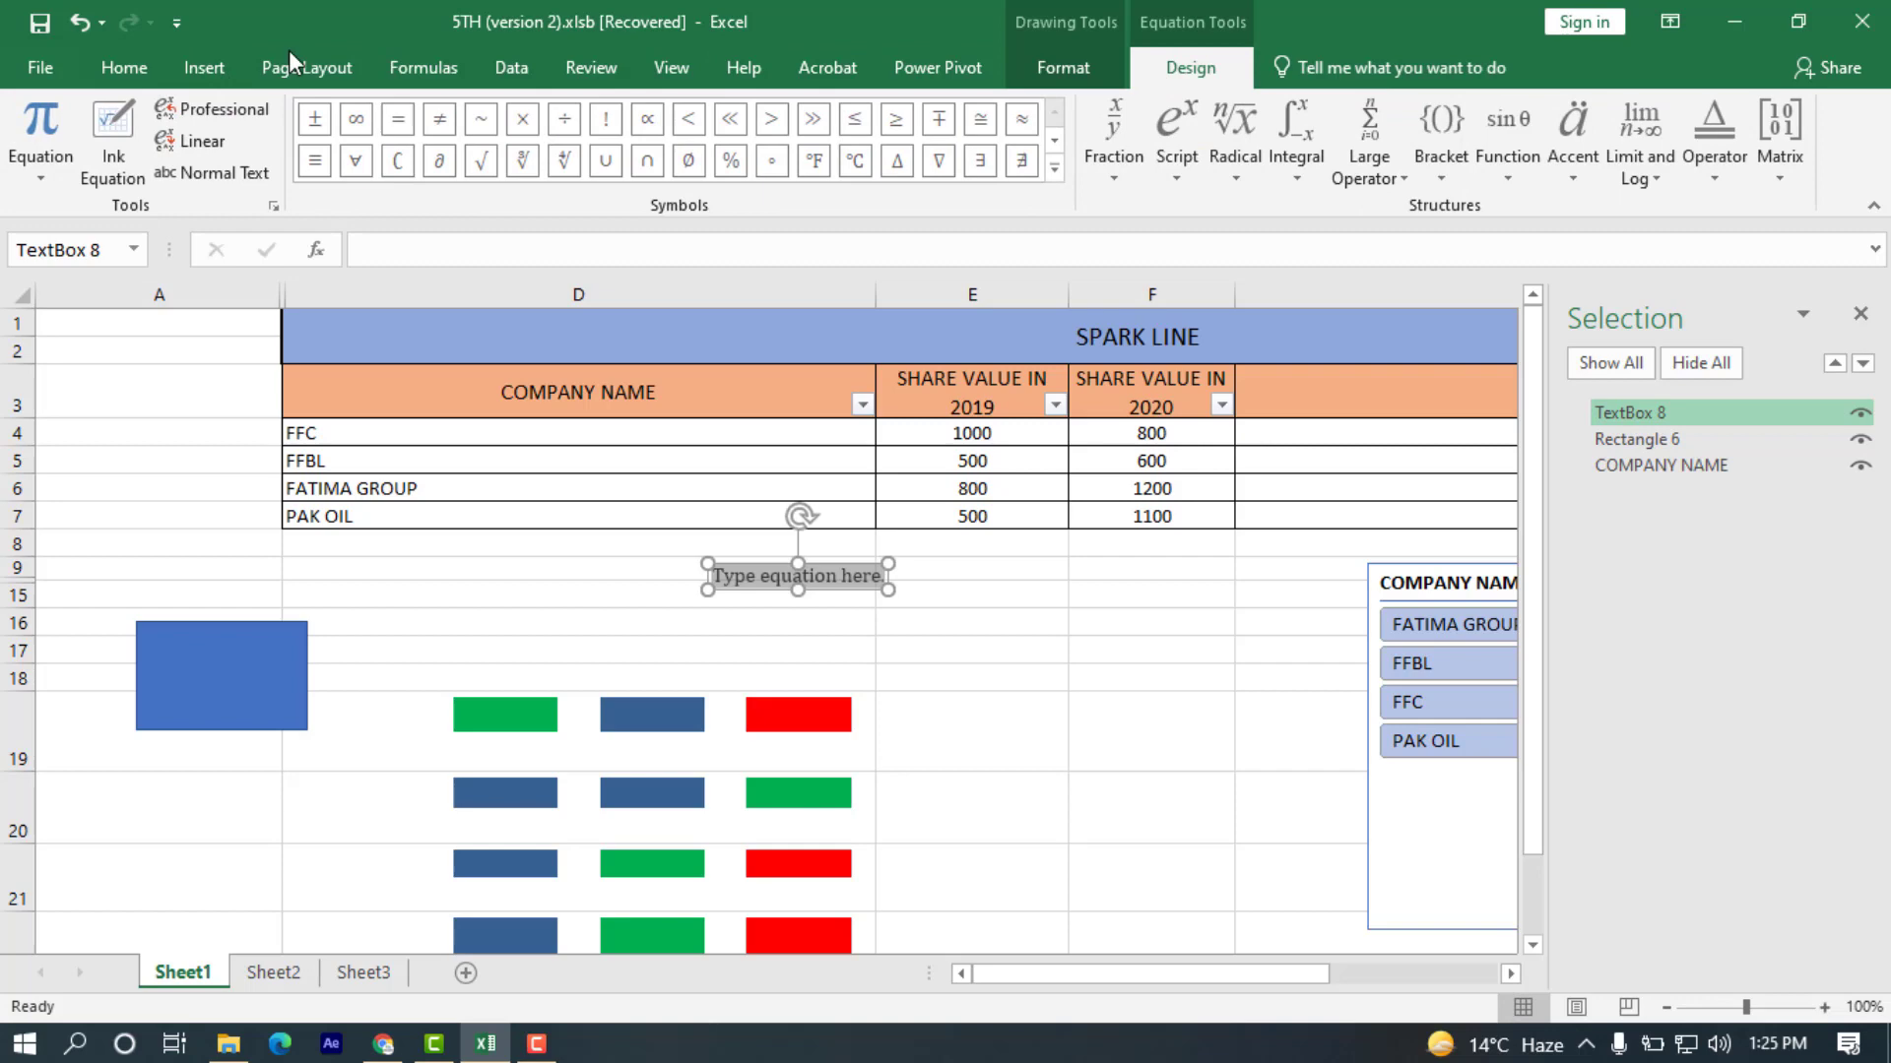
Look through the available characters for insertion in the Symbol dialog, from Basic Latin to Latin-1 Supplement.
{"action": "left_click", "coordinate": [202, 69]}
{"action": "left_click", "coordinate": [1679, 146]}
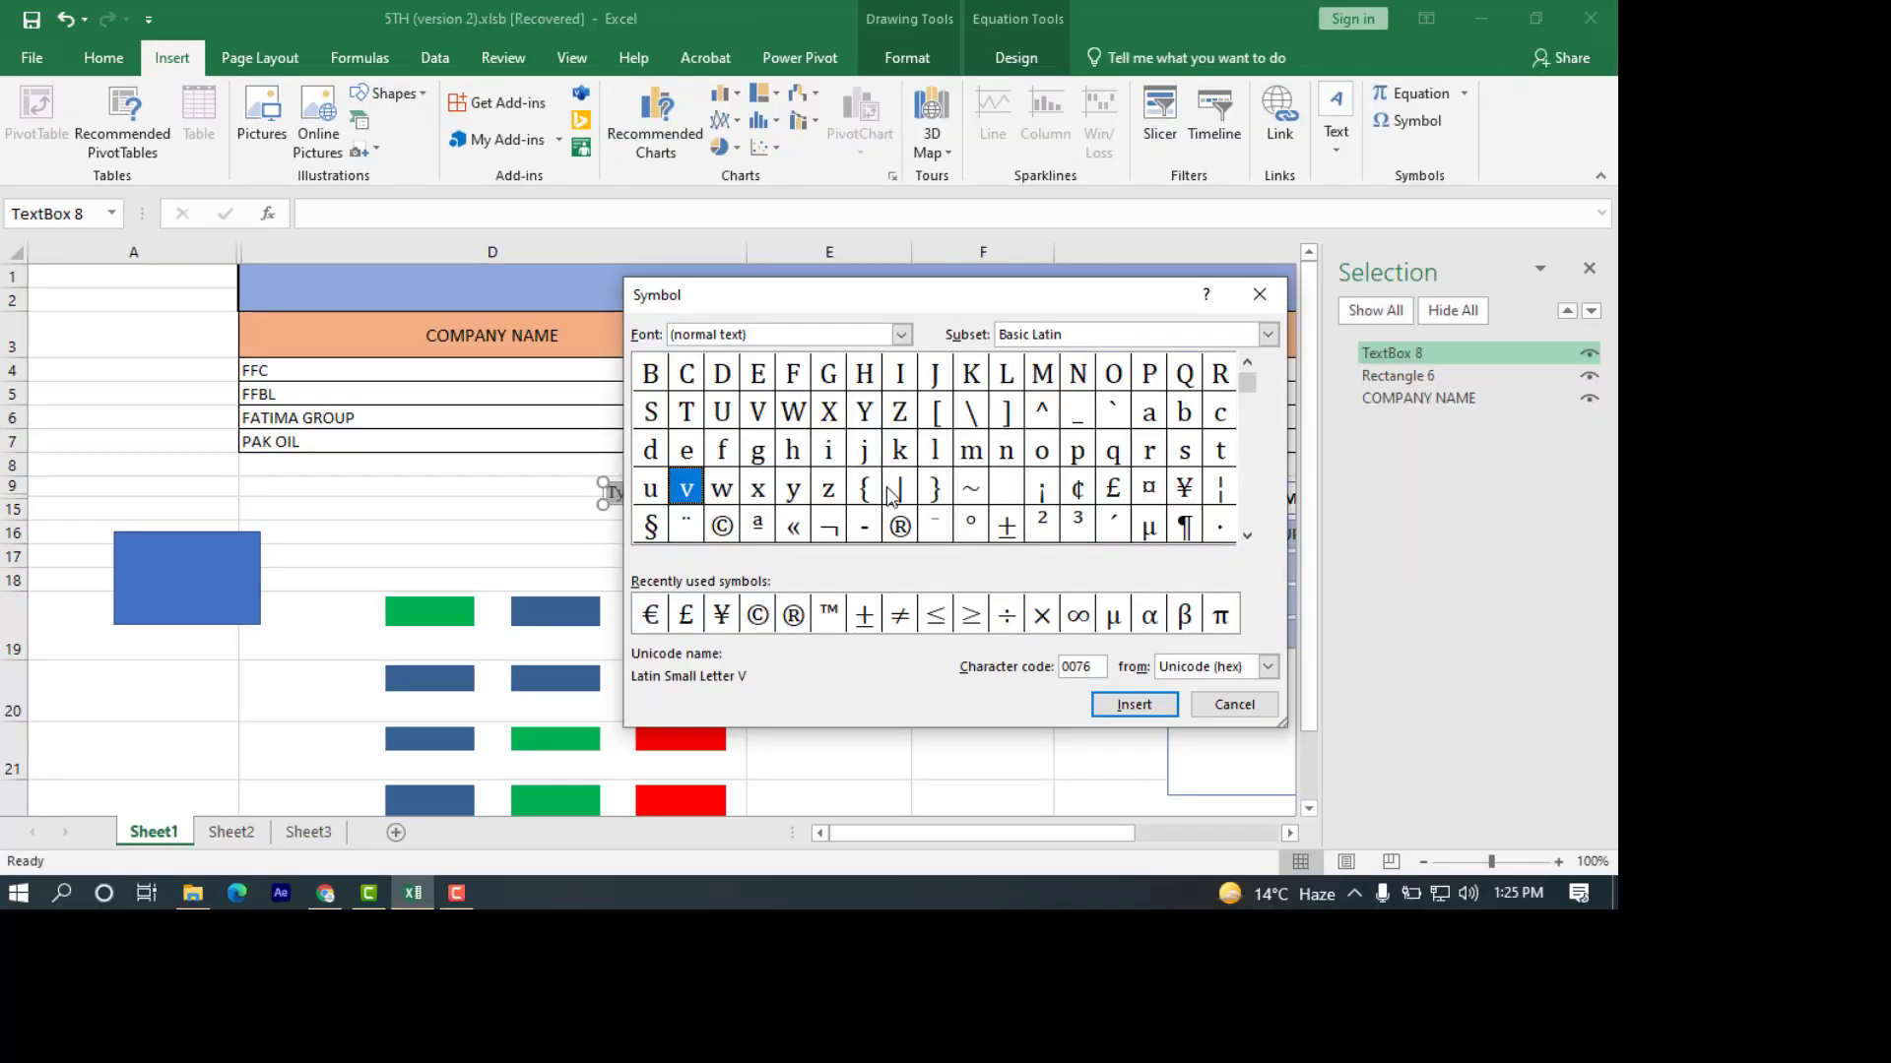
{"action": "scroll", "coordinate": [1256, 537], "scroll_direction": "down", "scroll_amount": 9}
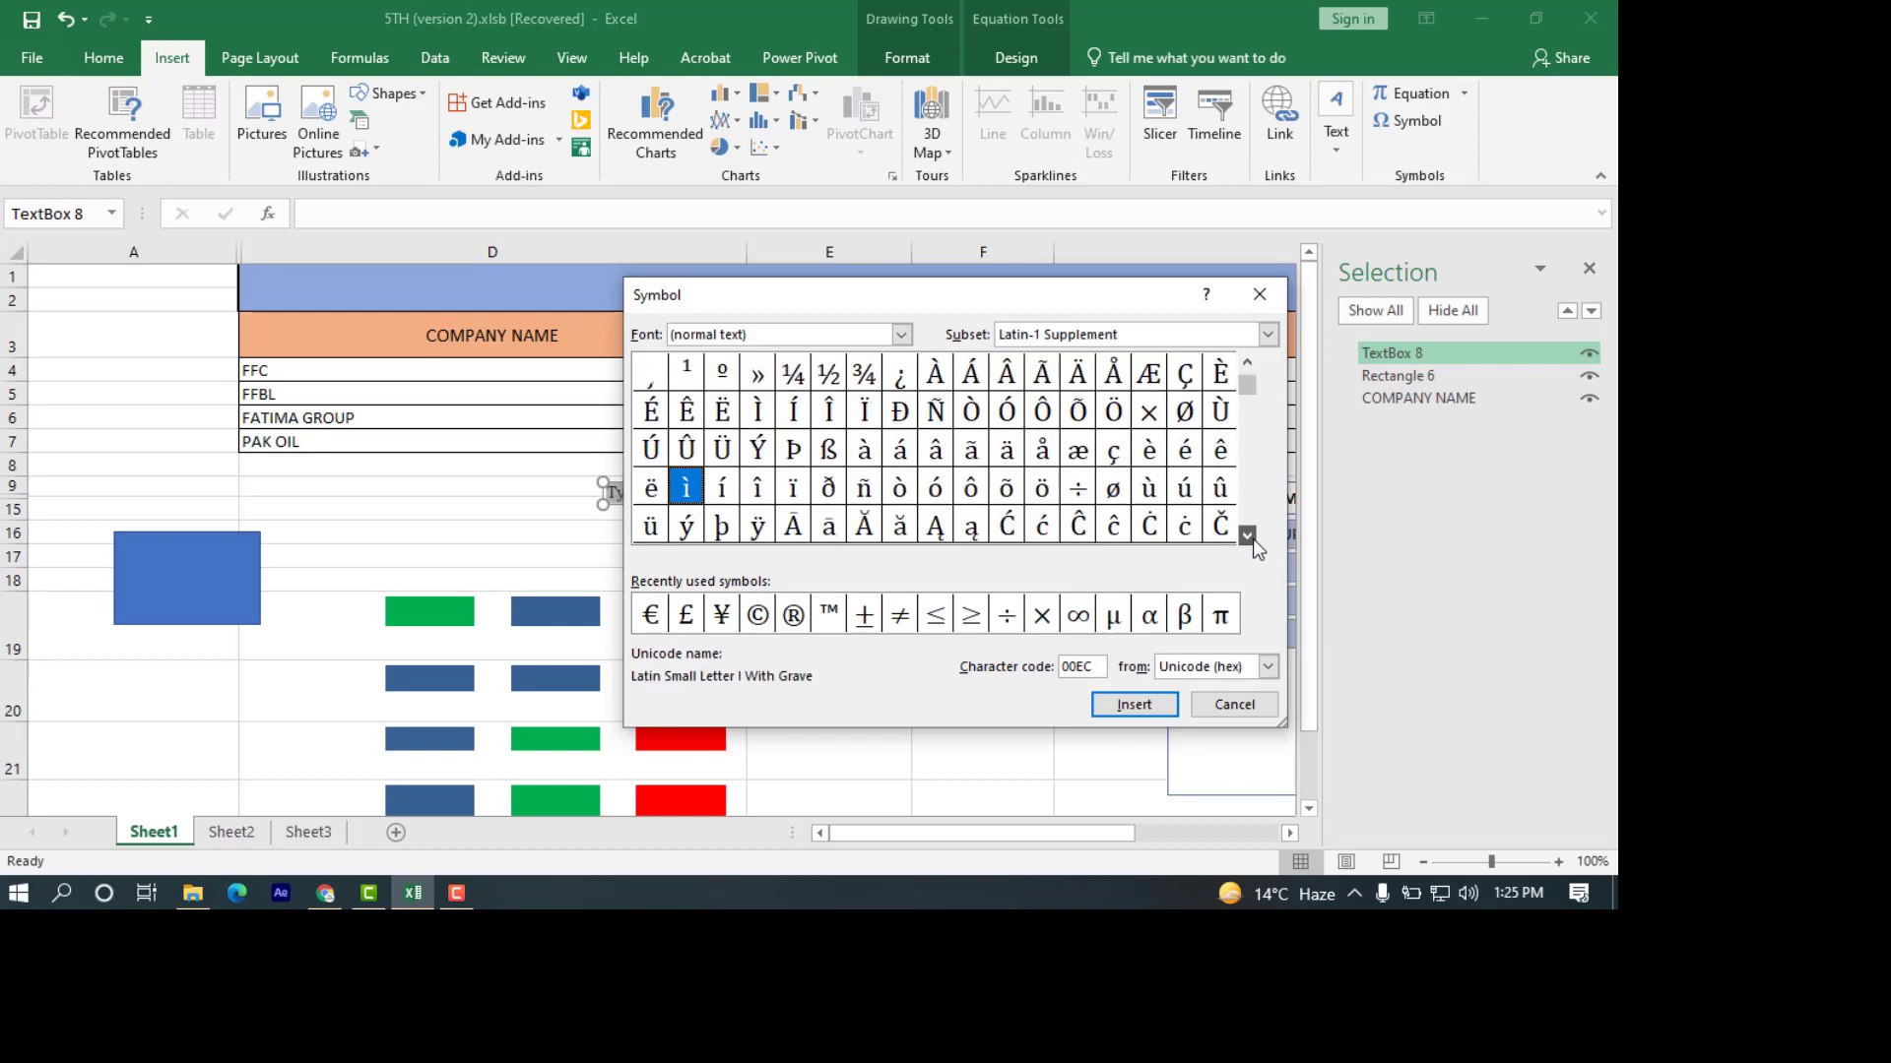